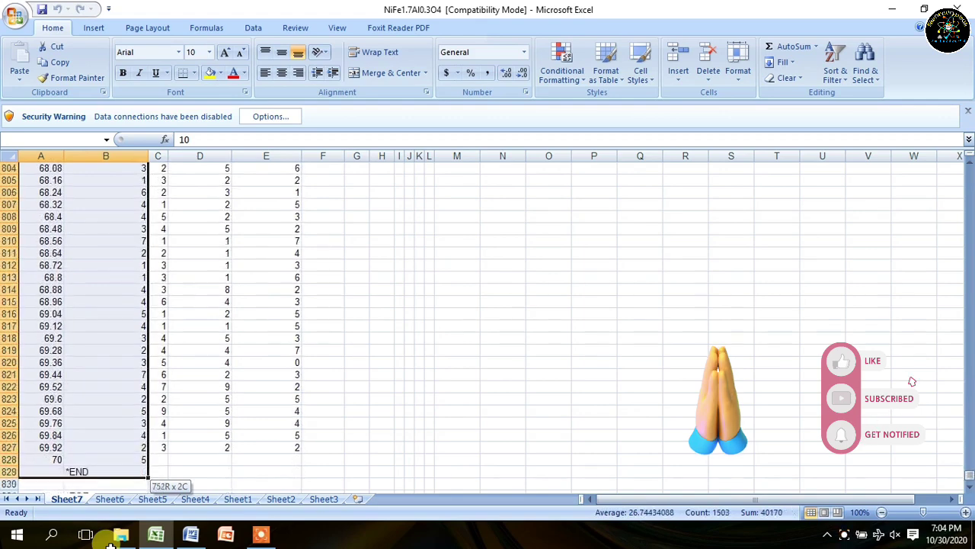
Step: Copy the data in columns A and B from row 78 to 828, minimize the workbook and launch OriginPro 9.0
{"action": "right_click", "coordinate": [121, 454]}
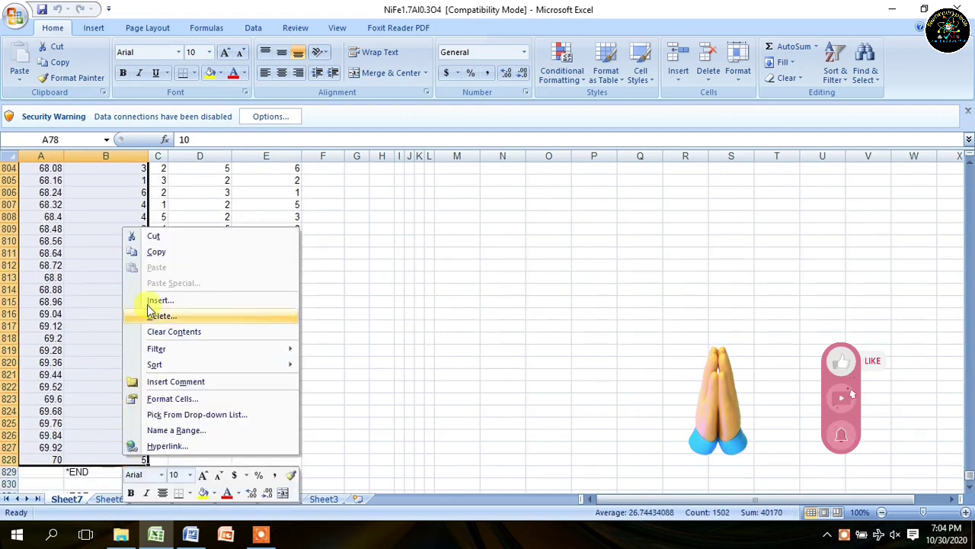
{"action": "left_click", "coordinate": [152, 254]}
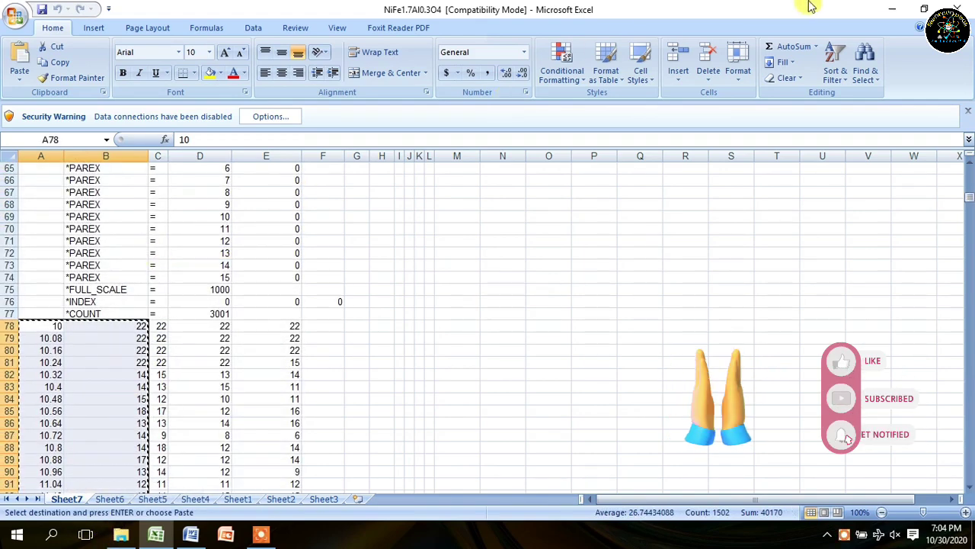
{"action": "left_click", "coordinate": [888, 9]}
{"action": "left_click", "coordinate": [887, 8]}
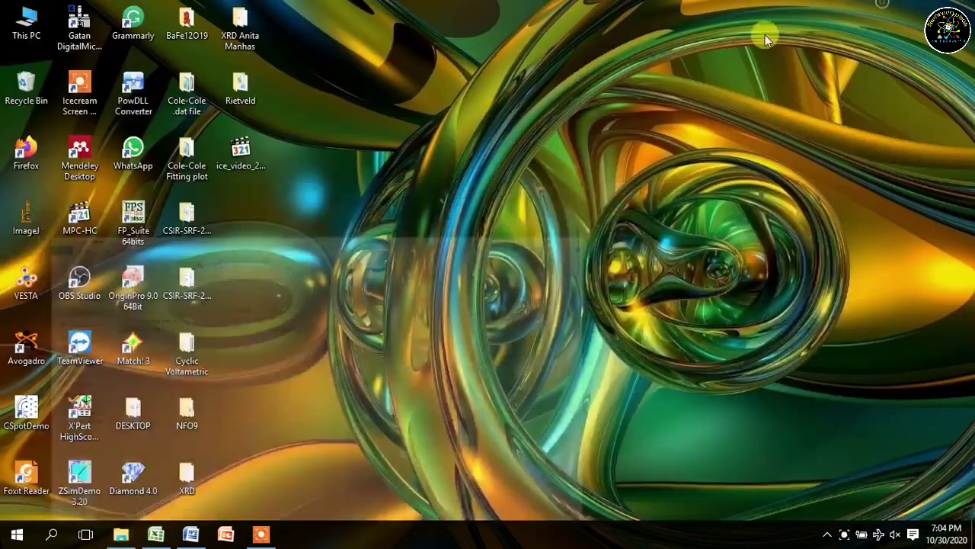
{"action": "double_click", "coordinate": [145, 282]}
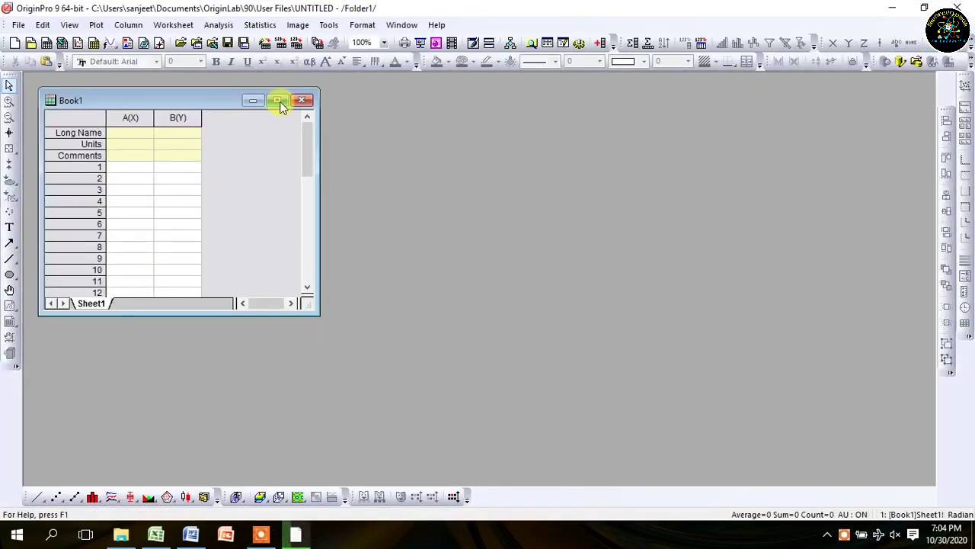
Step: Maximize the Book1 worksheet and paste the copied data starting at the first row of column A(X)
{"action": "left_click", "coordinate": [281, 106]}
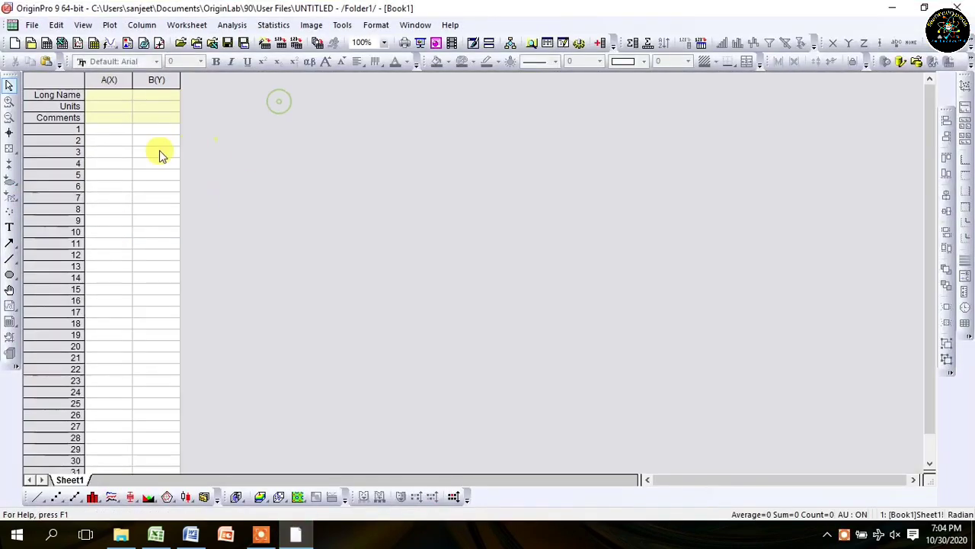
{"action": "left_click", "coordinate": [110, 133]}
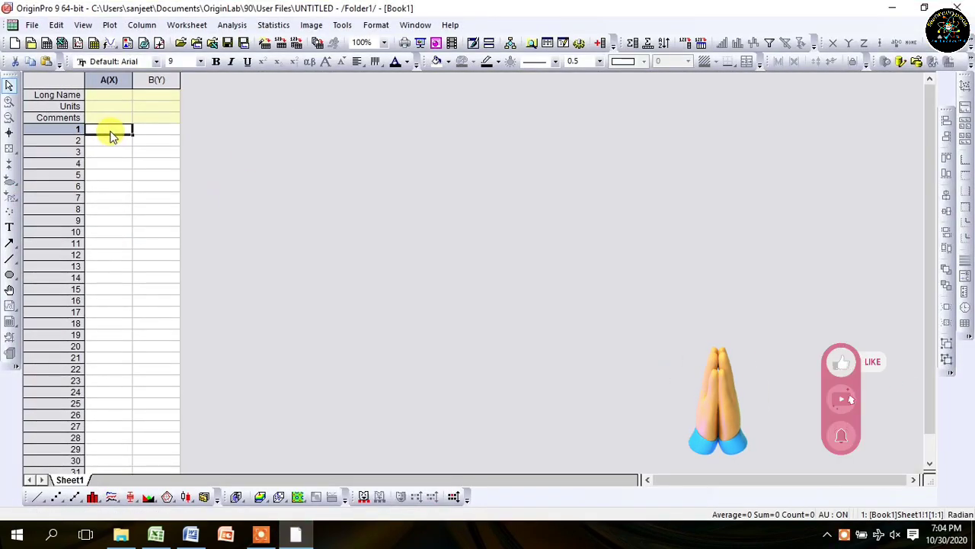
{"action": "key", "text": "ctrl+v"}
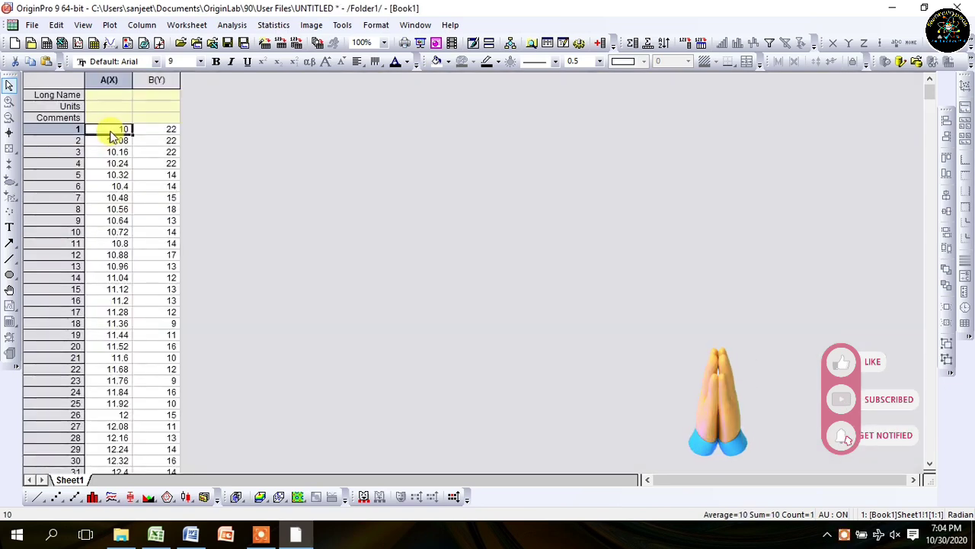
Step: Plot columns A(X) and B(Y) as a line graph
{"action": "left_click", "coordinate": [126, 80]}
{"action": "left_click_drag", "start_coordinate": [131, 82], "coordinate": [156, 80]}
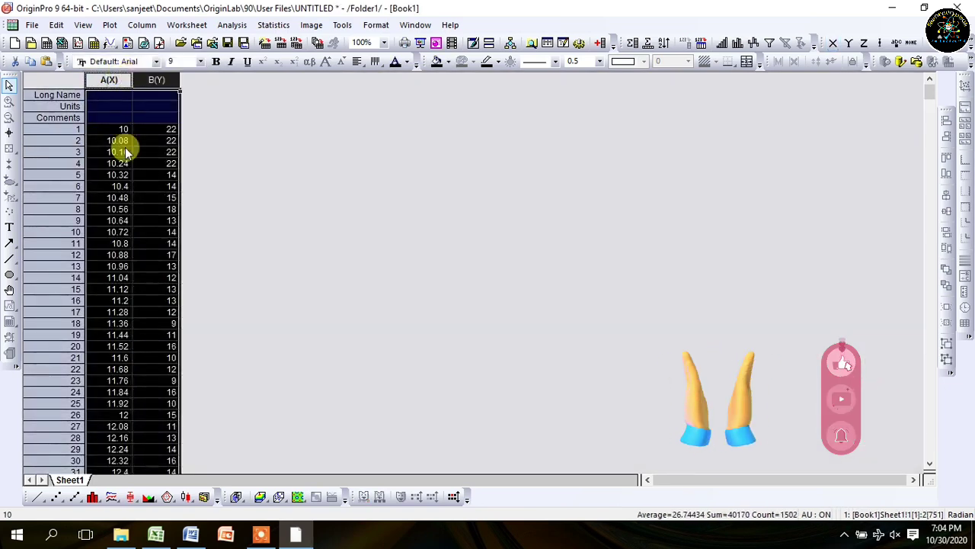
{"action": "left_click", "coordinate": [36, 497]}
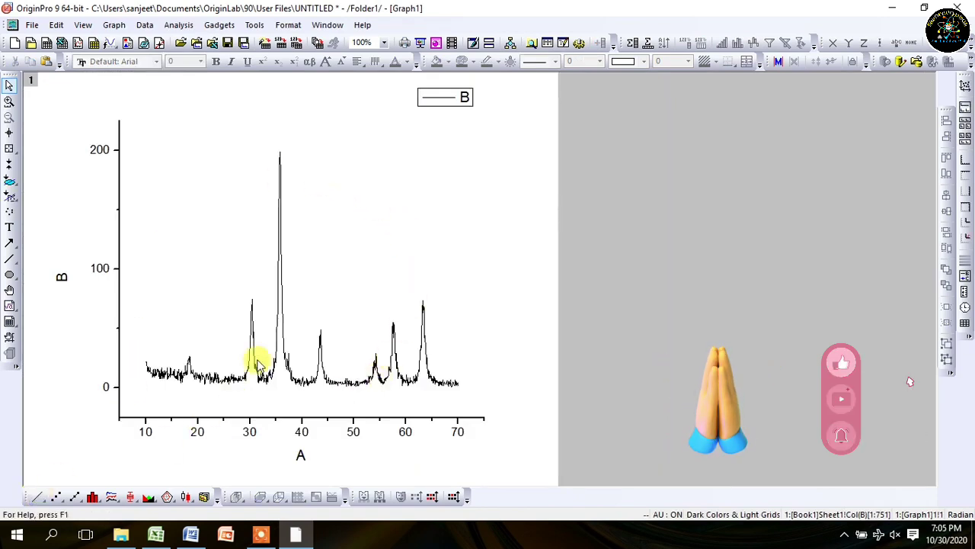
Step: Save the Origin project as NiFe1.7Al0.3O4 in the Rietveld folder on the Desktop
{"action": "left_click", "coordinate": [227, 43]}
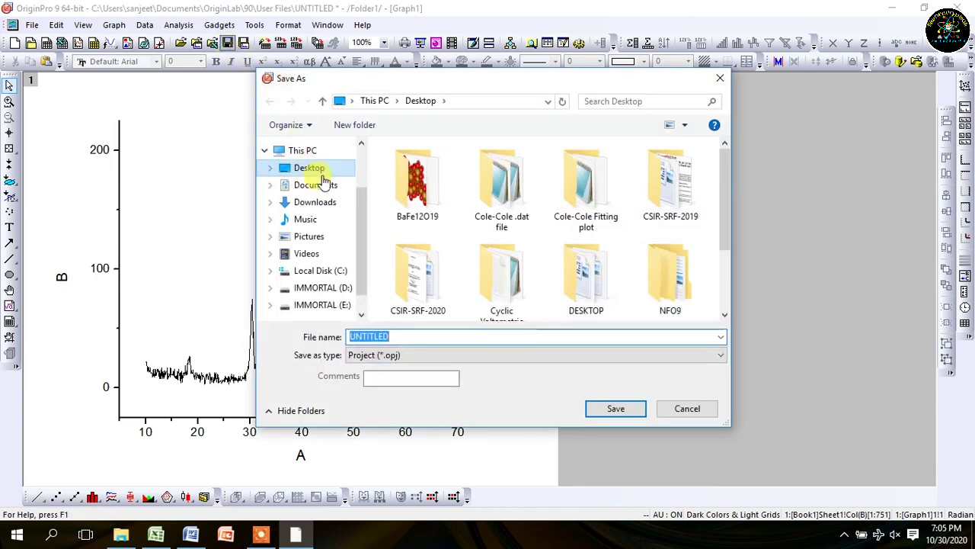
{"action": "left_click", "coordinate": [324, 176]}
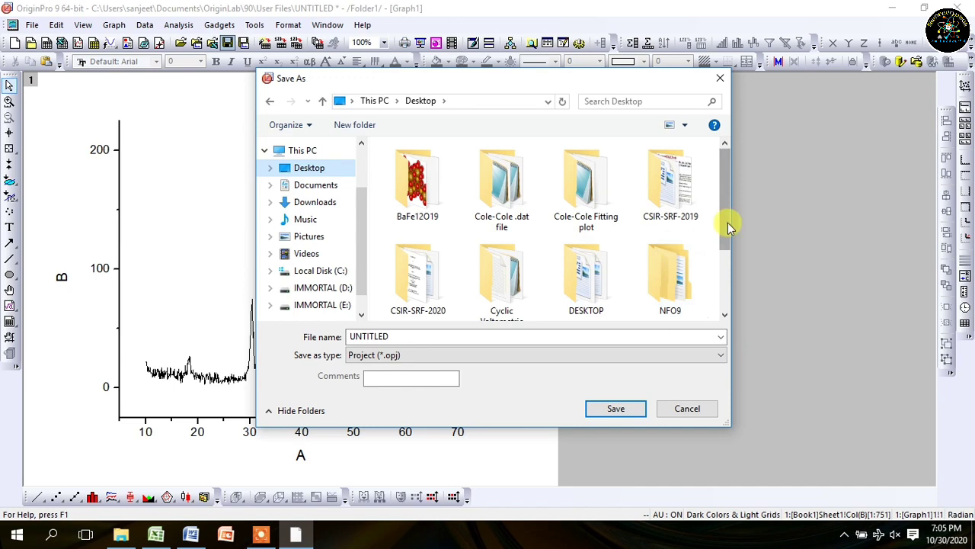
{"action": "left_click_drag", "start_coordinate": [726, 226], "coordinate": [724, 272]}
{"action": "double_click", "coordinate": [414, 275]}
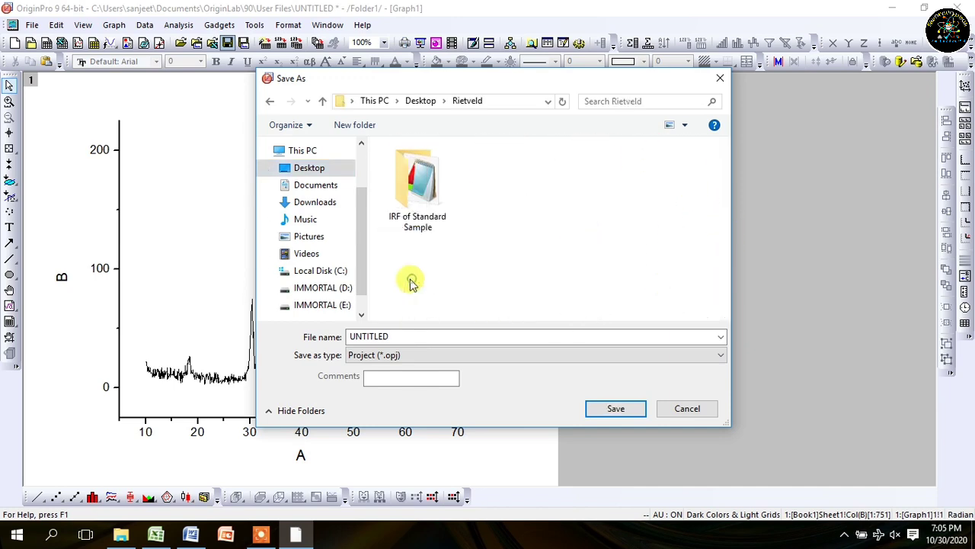
{"action": "double_click", "coordinate": [422, 336]}
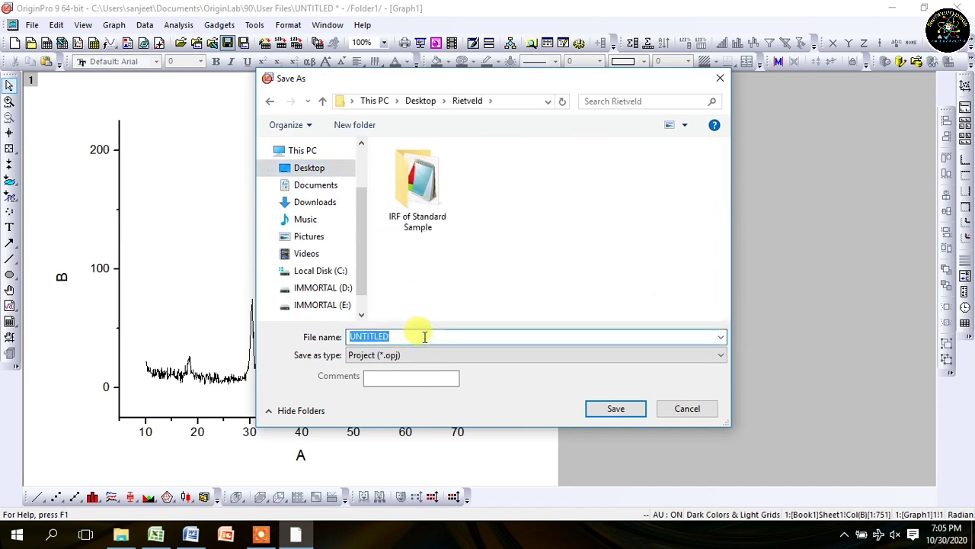
{"action": "type", "text": "n"}
{"action": "left_click", "coordinate": [404, 349]}
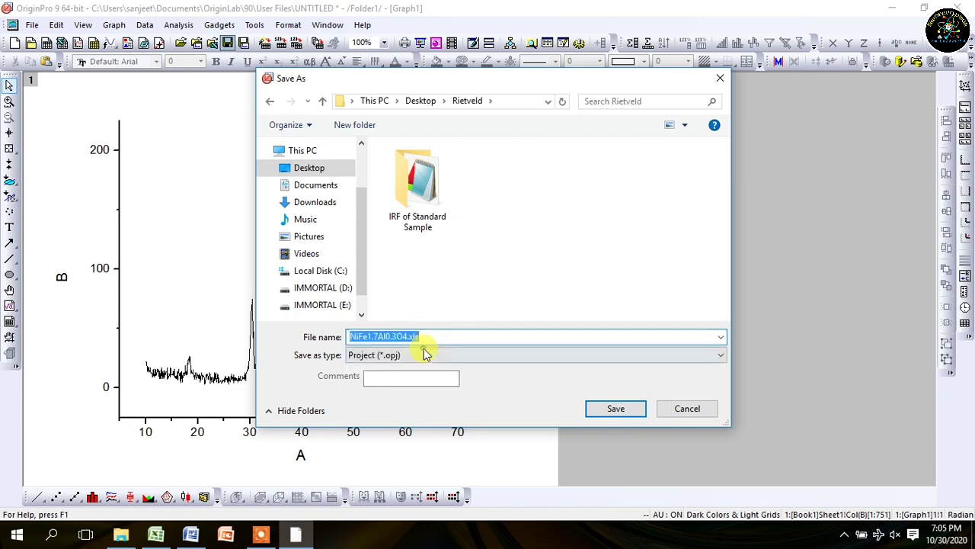
{"action": "left_click", "coordinate": [431, 338]}
{"action": "key", "text": "BackSpace"}
{"action": "key", "text": "BackSpace"}
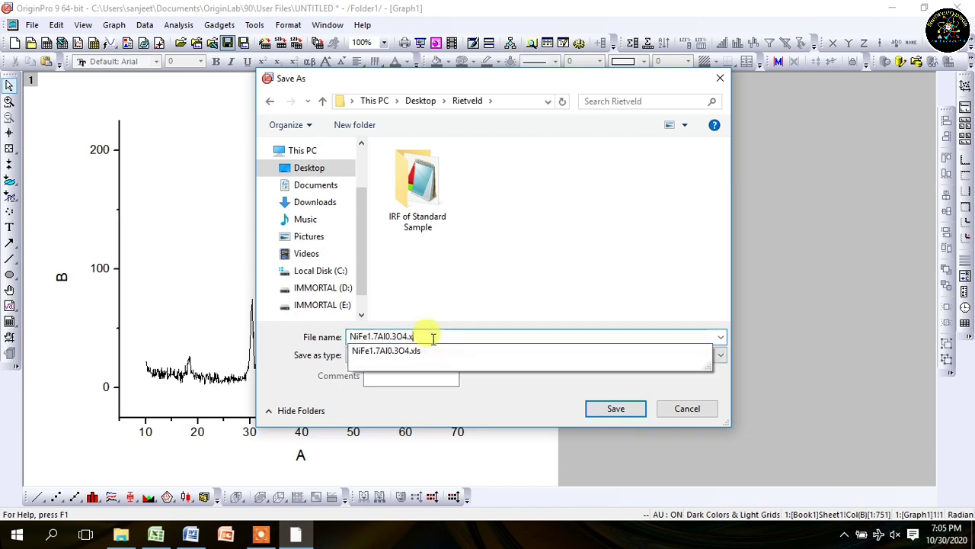
{"action": "left_click", "coordinate": [484, 296]}
{"action": "left_click", "coordinate": [621, 410]}
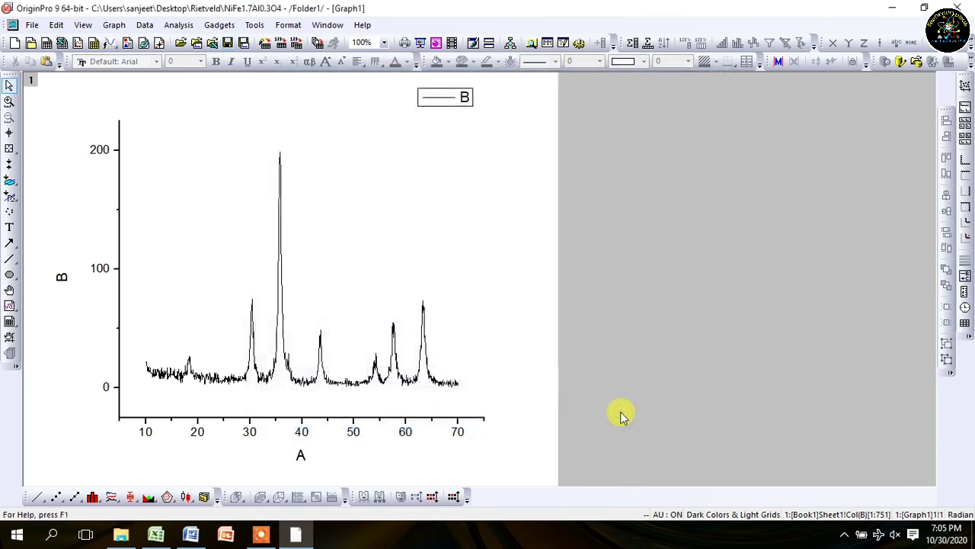
Step: Return to the Book1 worksheet and copy its A(X) and B(Y) columns
{"action": "left_click", "coordinate": [326, 24]}
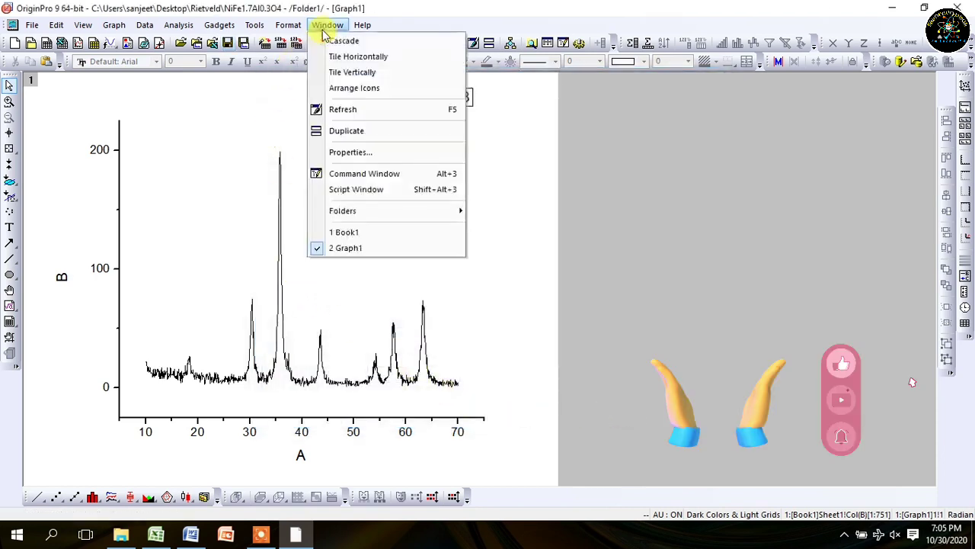
{"action": "left_click", "coordinate": [333, 231]}
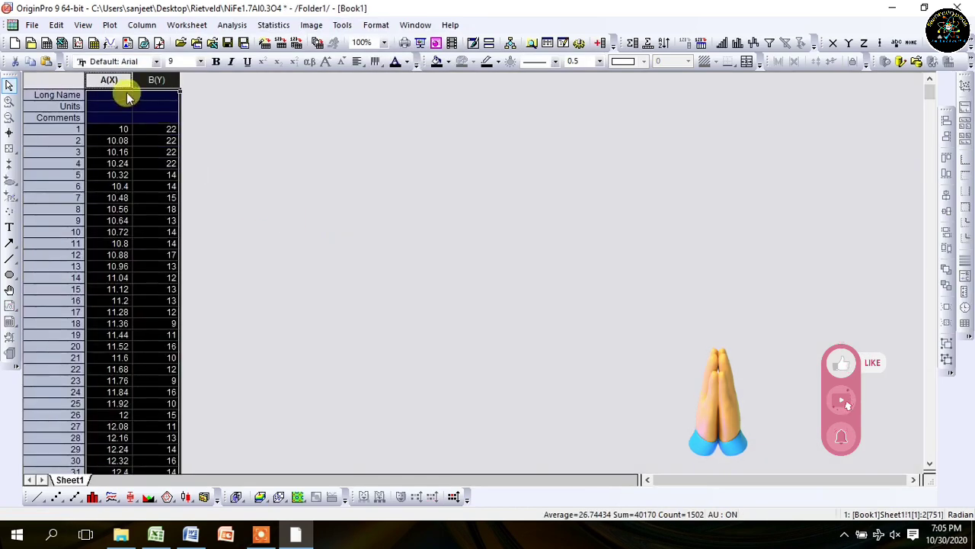
{"action": "right_click", "coordinate": [111, 80]}
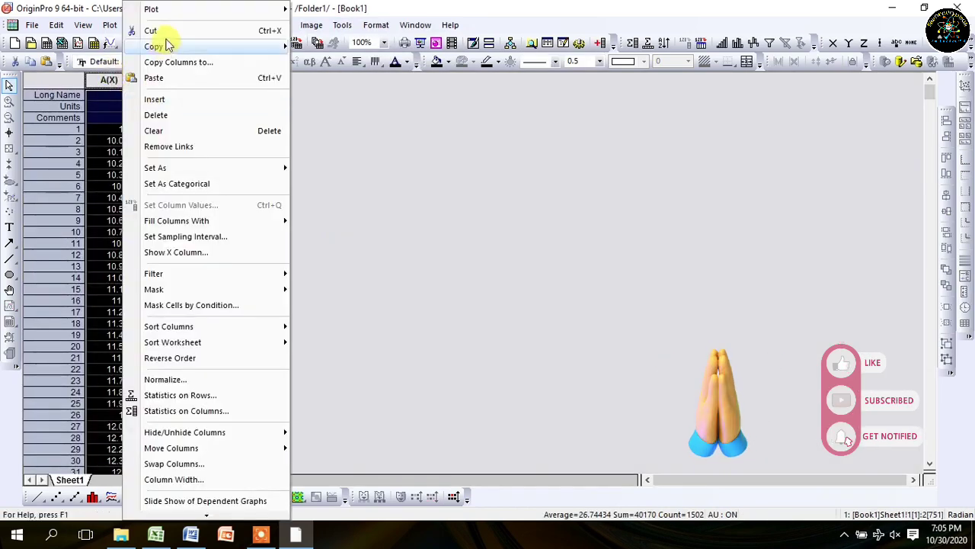
{"action": "mouse_move", "coordinate": [165, 44]}
{"action": "left_click", "coordinate": [347, 63]}
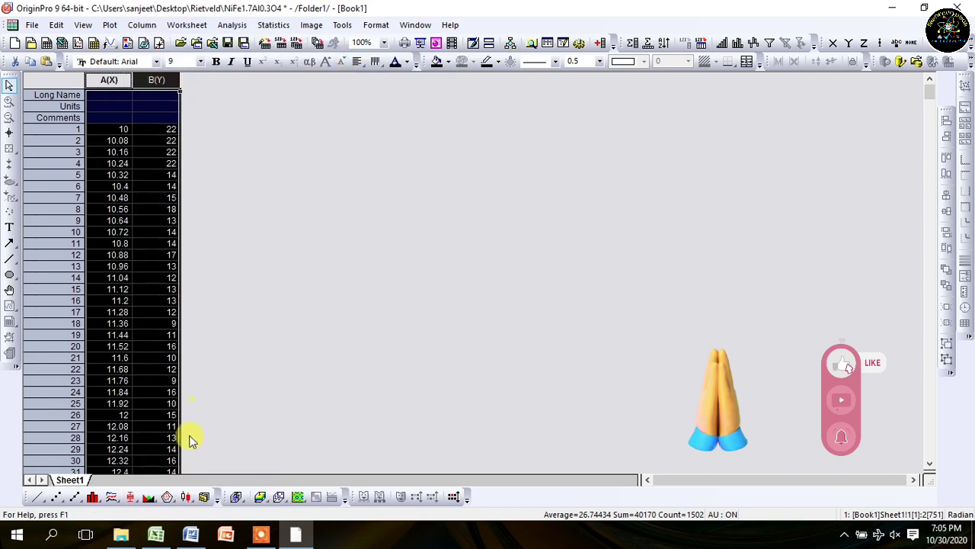
Step: Switch to Excel and close the NiFe1.7Al0.3O4 workbook, keeping its copied data on the clipboard
{"action": "left_click", "coordinate": [157, 537]}
{"action": "left_click", "coordinate": [966, 7]}
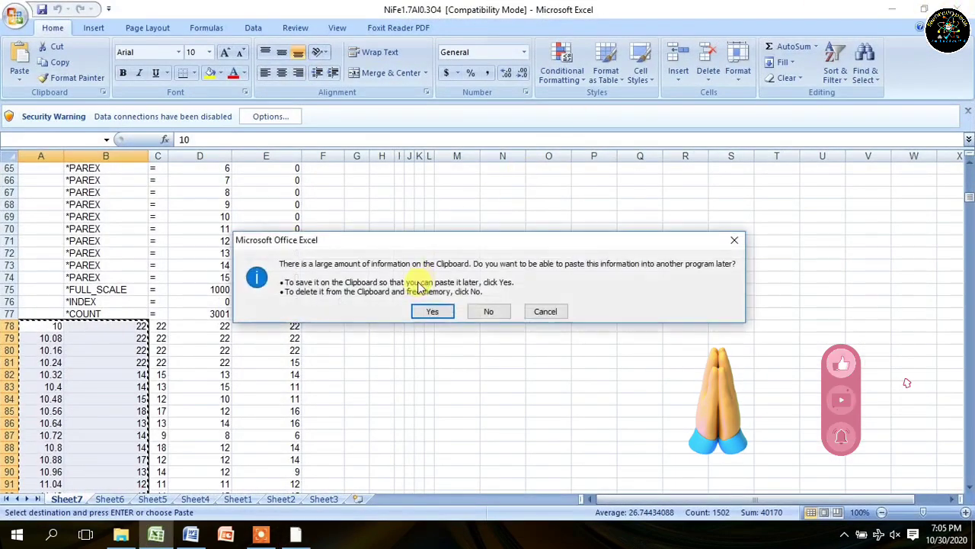
{"action": "left_click", "coordinate": [450, 313]}
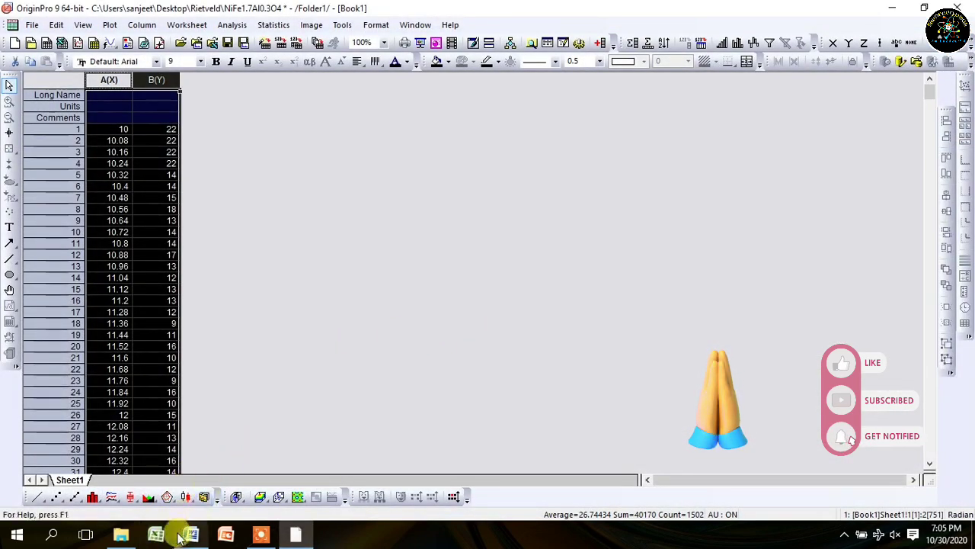
Step: Copy the A(X) and B(Y) columns of Book1 again and start Excel with a new workbook
{"action": "right_click", "coordinate": [112, 79]}
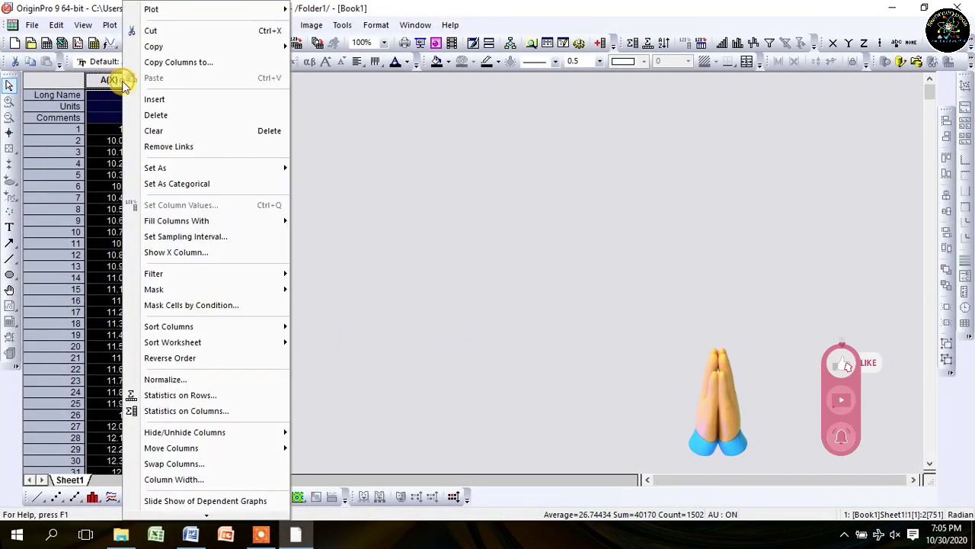
{"action": "mouse_move", "coordinate": [164, 46]}
{"action": "left_click", "coordinate": [342, 62]}
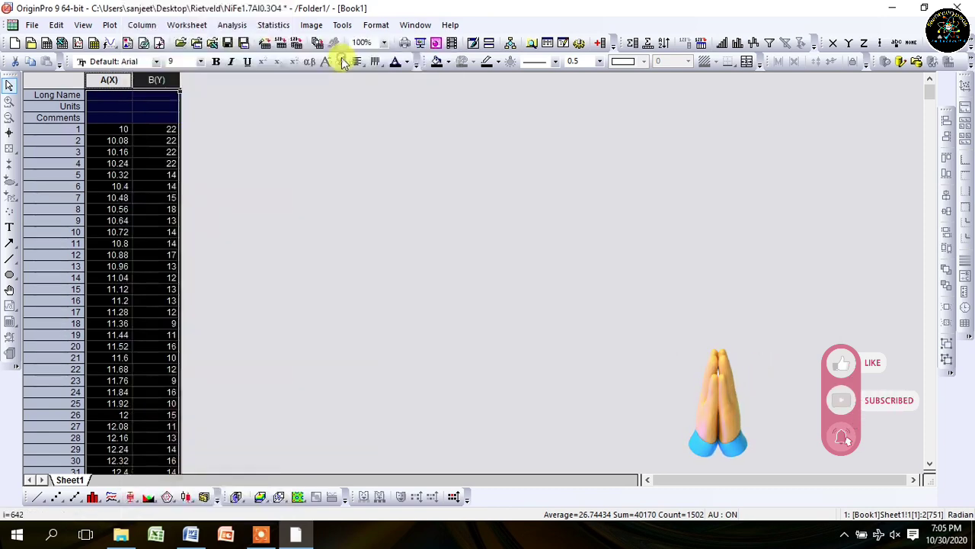
{"action": "left_click", "coordinate": [157, 536]}
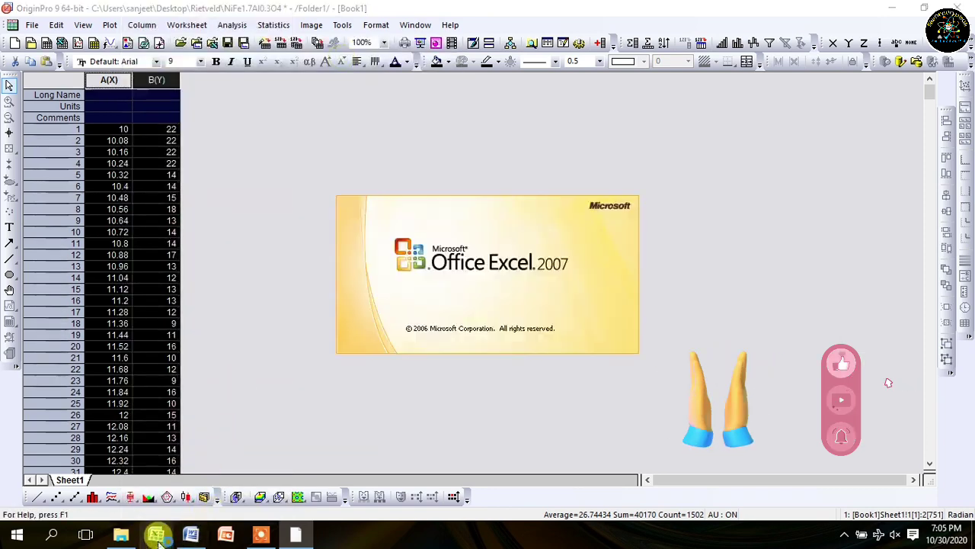
Step: Paste the copied Origin data into columns A and B of Sheet1
{"action": "mouse_move", "coordinate": [55, 126]}
{"action": "left_mouse_down"}
{"action": "mouse_move", "coordinate": [48, 120]}
{"action": "mouse_move", "coordinate": [66, 135]}
{"action": "left_mouse_up"}
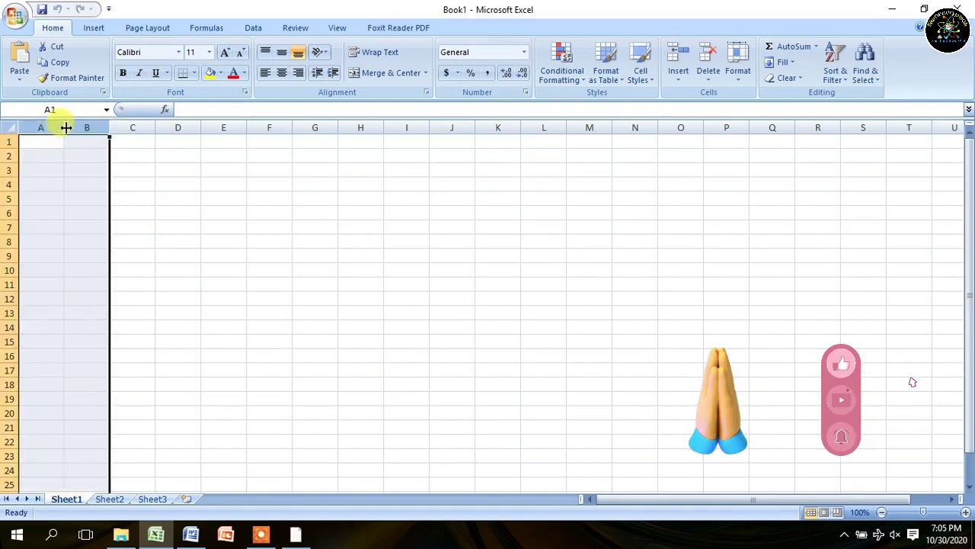
{"action": "right_click", "coordinate": [82, 128]}
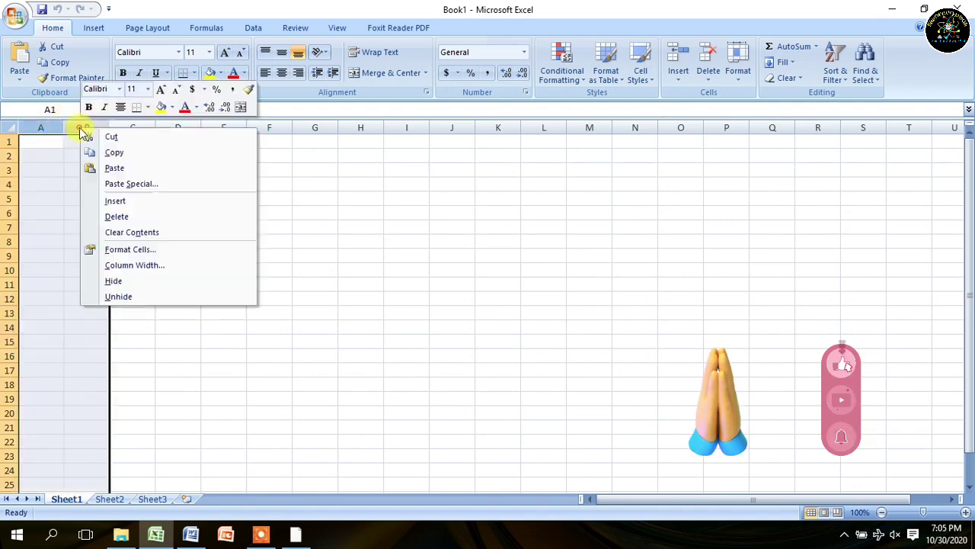
{"action": "left_click", "coordinate": [114, 168]}
{"action": "left_click", "coordinate": [457, 303]}
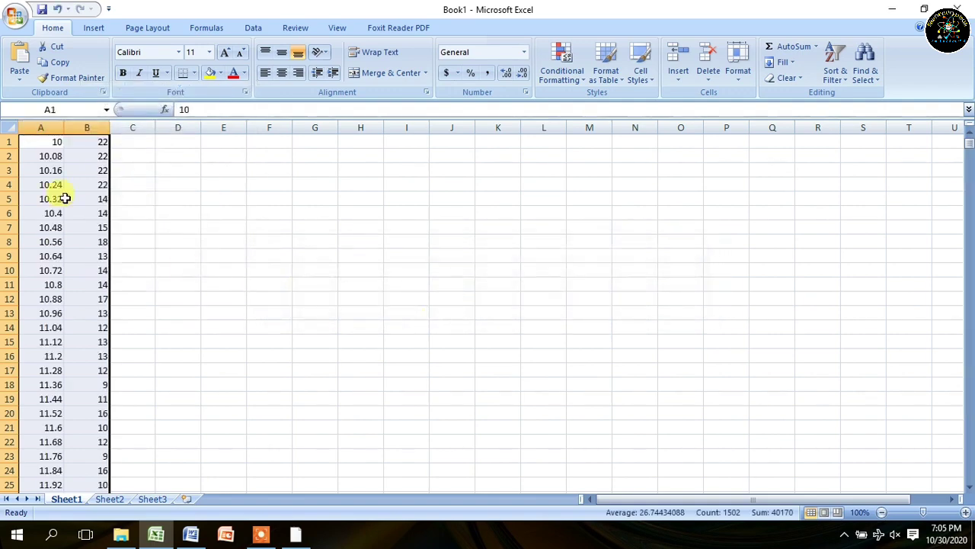
Step: Insert a blank row above the first data row
{"action": "left_click", "coordinate": [9, 141]}
{"action": "right_click", "coordinate": [9, 142]}
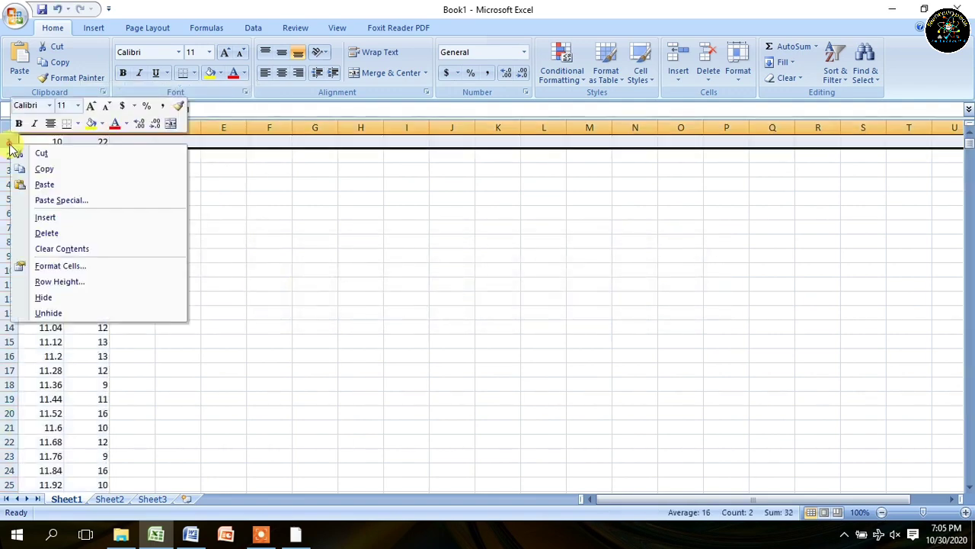
{"action": "left_click", "coordinate": [63, 220]}
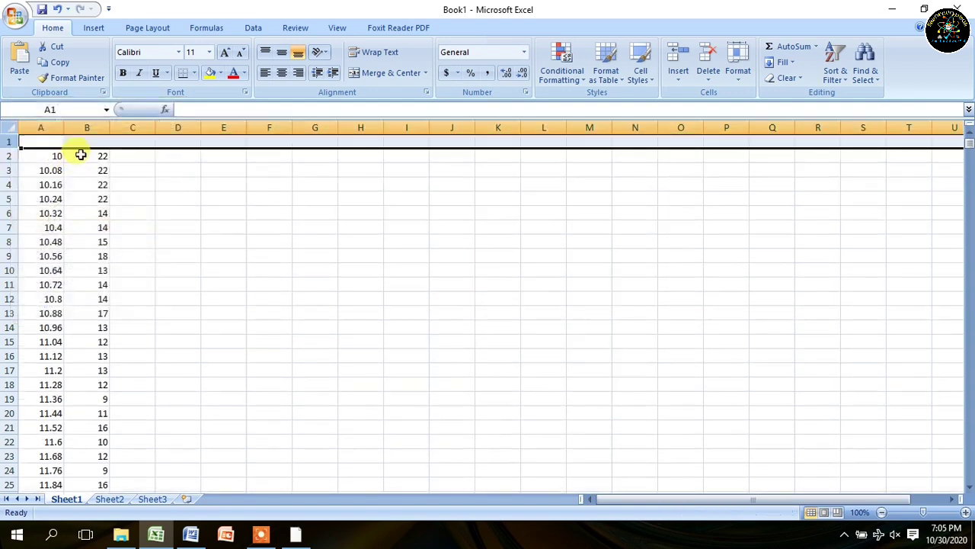
Step: Enter 10 in B1, 0.08 in C1 and 70 in D1, and check the end value in the last row of column A
{"action": "type", "text": "10"}
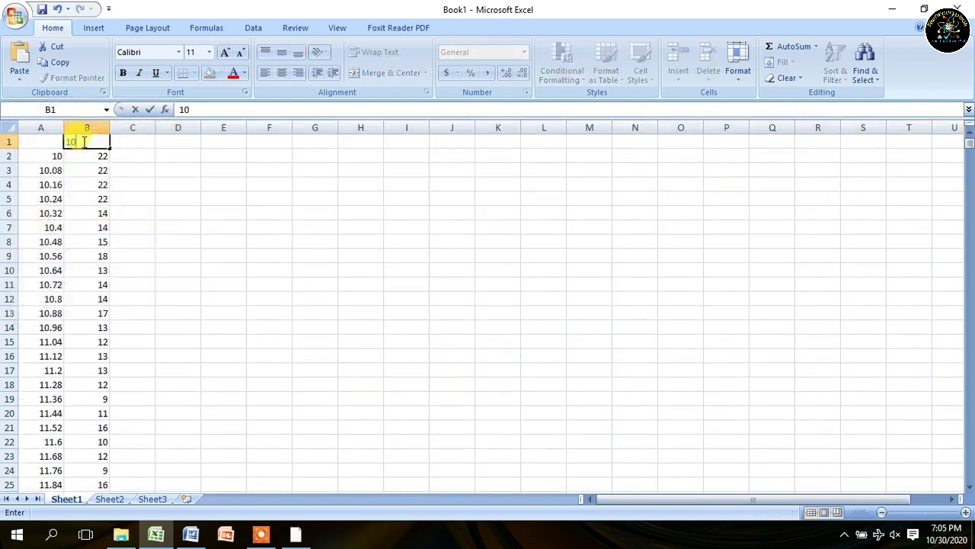
{"action": "left_click", "coordinate": [118, 138]}
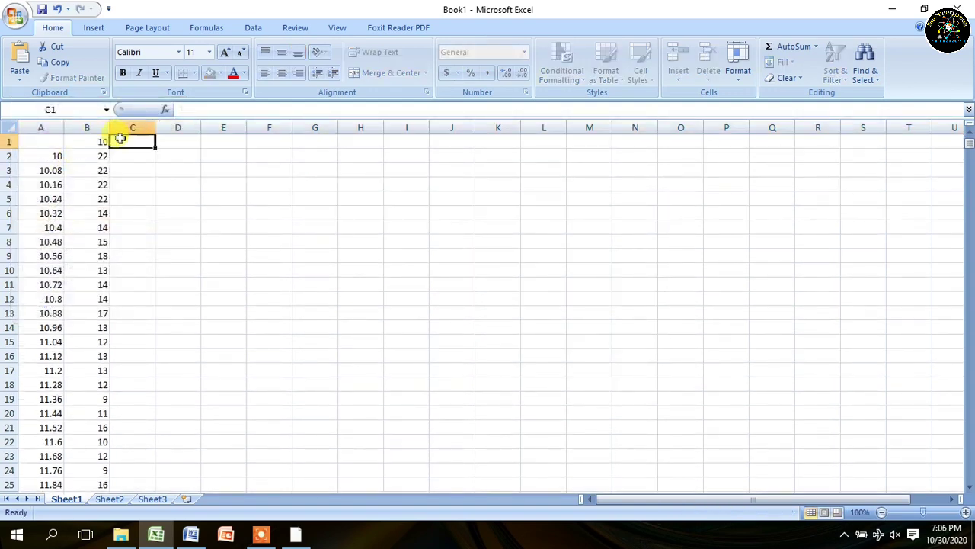
{"action": "type", "text": "0.08"}
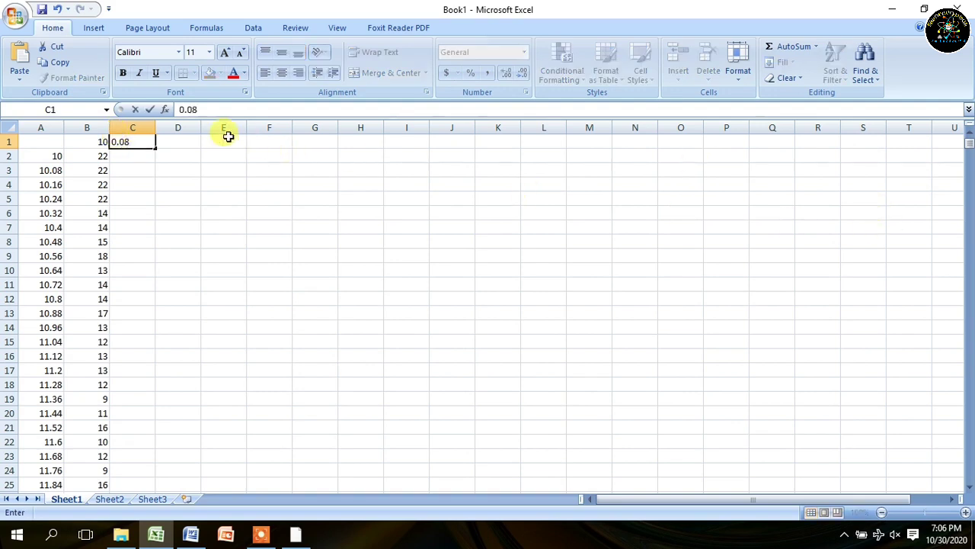
{"action": "left_click", "coordinate": [187, 140]}
{"action": "type", "text": "70"}
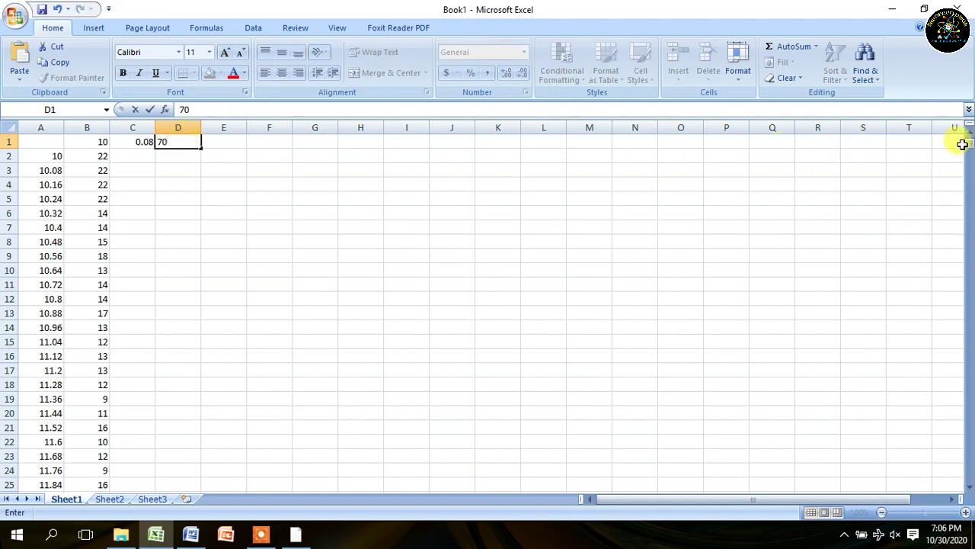
{"action": "left_click_drag", "start_coordinate": [970, 148], "coordinate": [941, 485]}
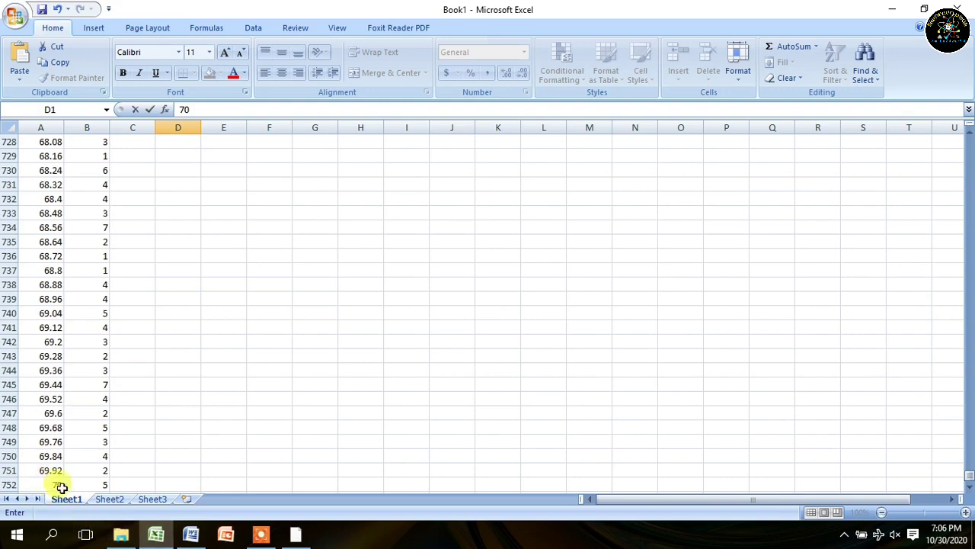
Step: Delete the 2-theta column A from Sheet1, leaving the intensity data and the start, step and end values
{"action": "left_click_drag", "start_coordinate": [969, 473], "coordinate": [969, 143]}
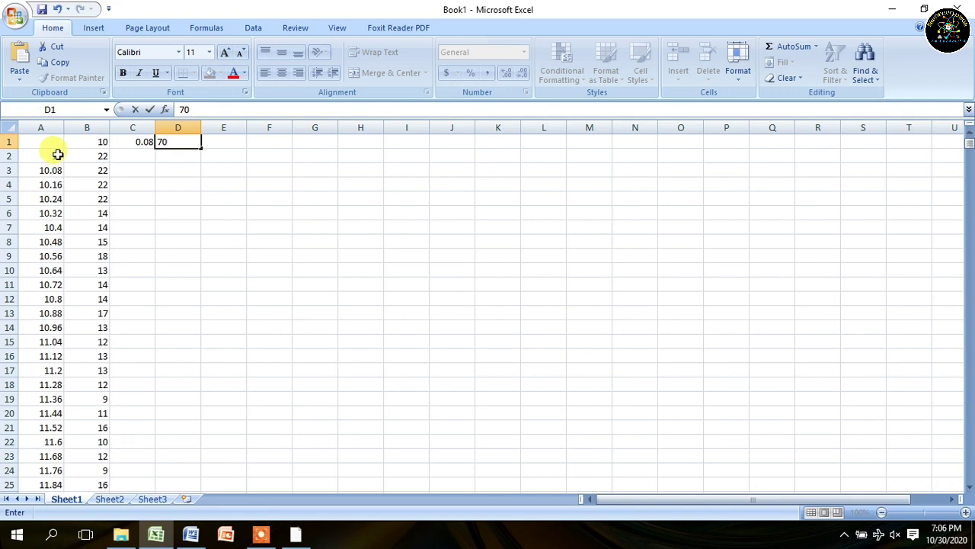
{"action": "left_click", "coordinate": [32, 122]}
{"action": "right_click", "coordinate": [32, 122]}
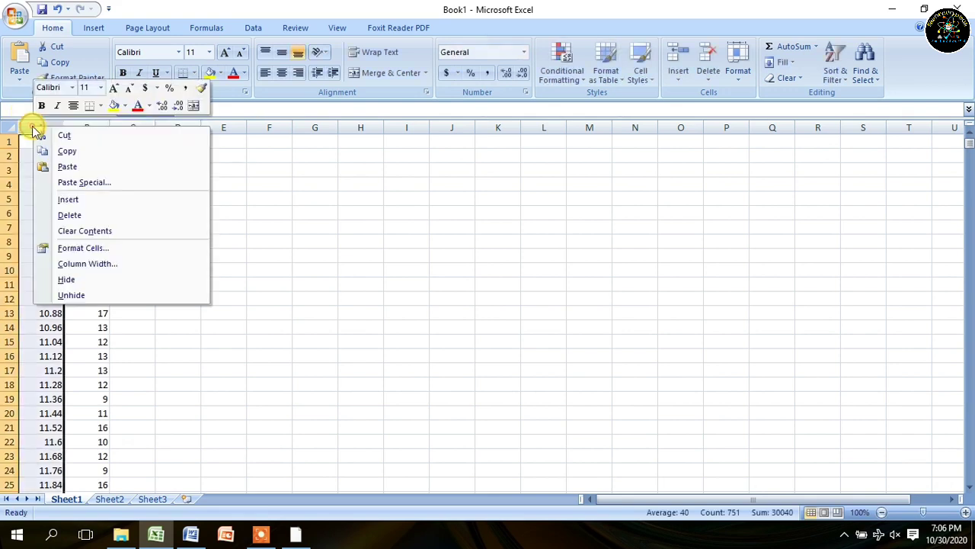
{"action": "left_click", "coordinate": [79, 216]}
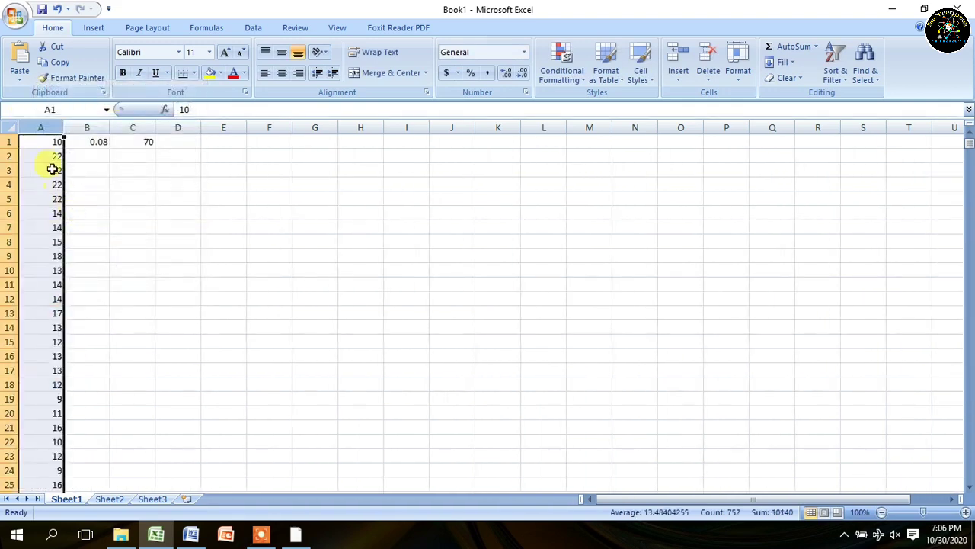
Step: Start saving the workbook under a new name and go to the Rietveld folder on the Desktop
{"action": "left_click", "coordinate": [16, 15]}
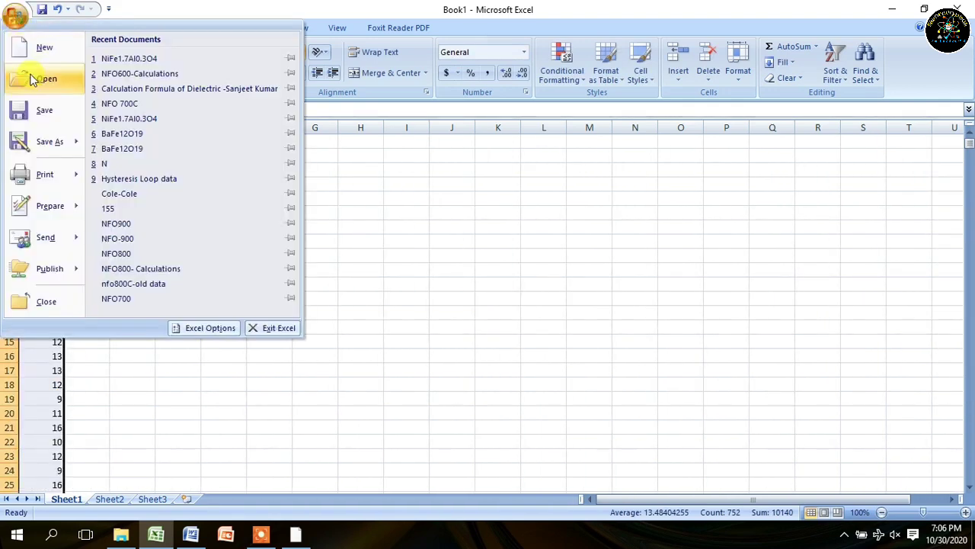
{"action": "left_click", "coordinate": [48, 138]}
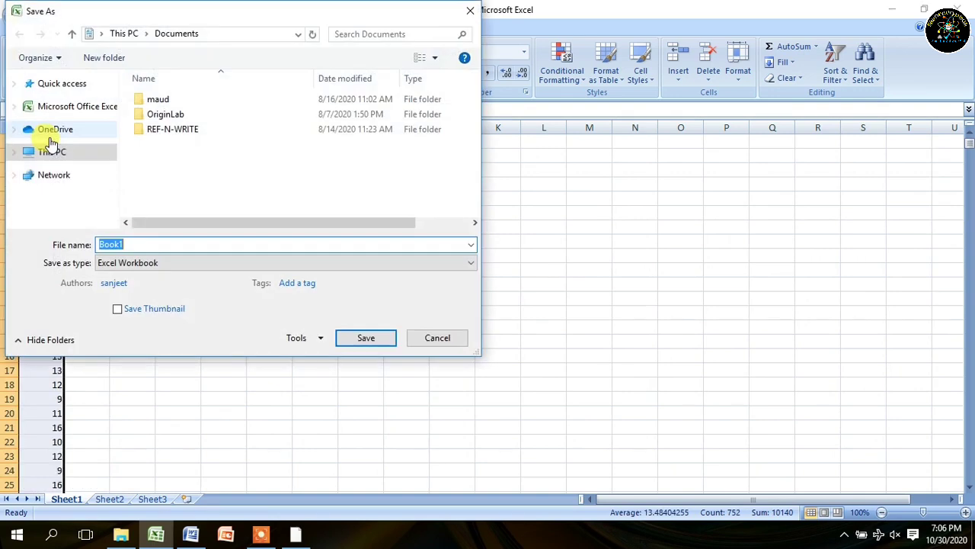
{"action": "left_click", "coordinate": [67, 101]}
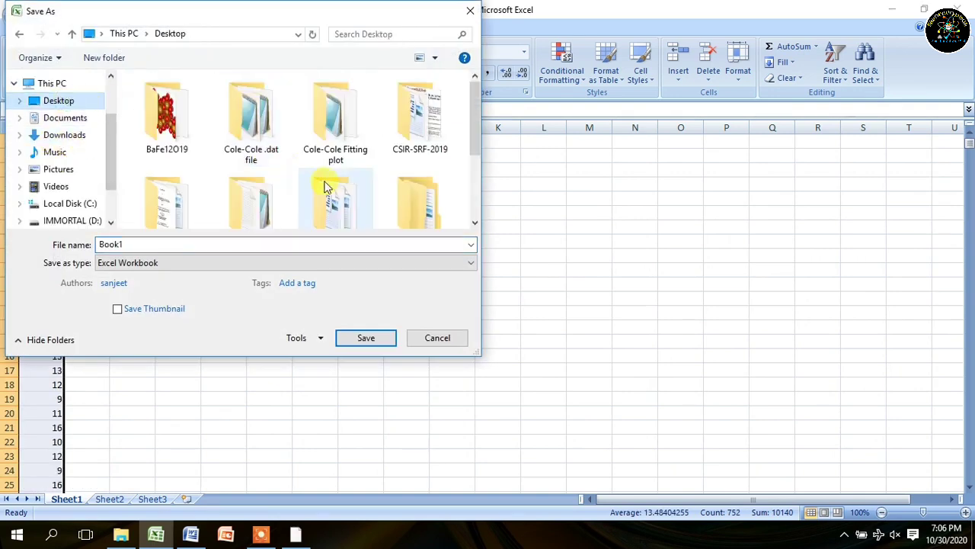
{"action": "left_click_drag", "start_coordinate": [476, 131], "coordinate": [464, 196]}
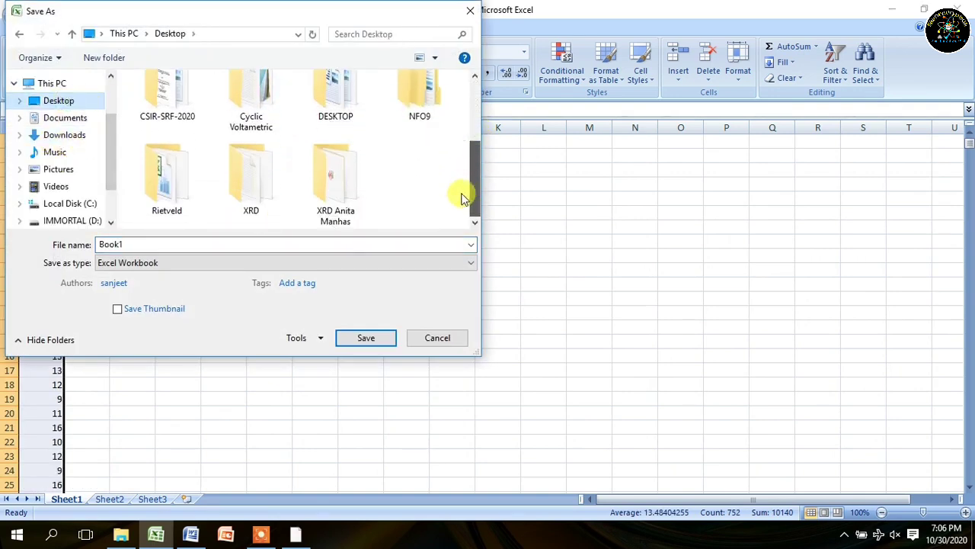
{"action": "double_click", "coordinate": [163, 187]}
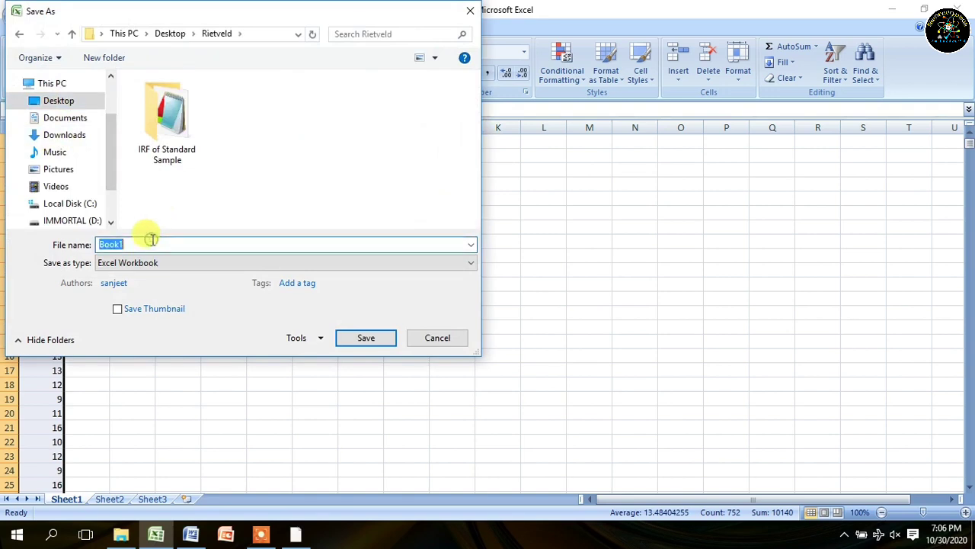
Step: Replace the proposed file name Book1 with NiFeAlO.dat
{"action": "type", "text": "N"}
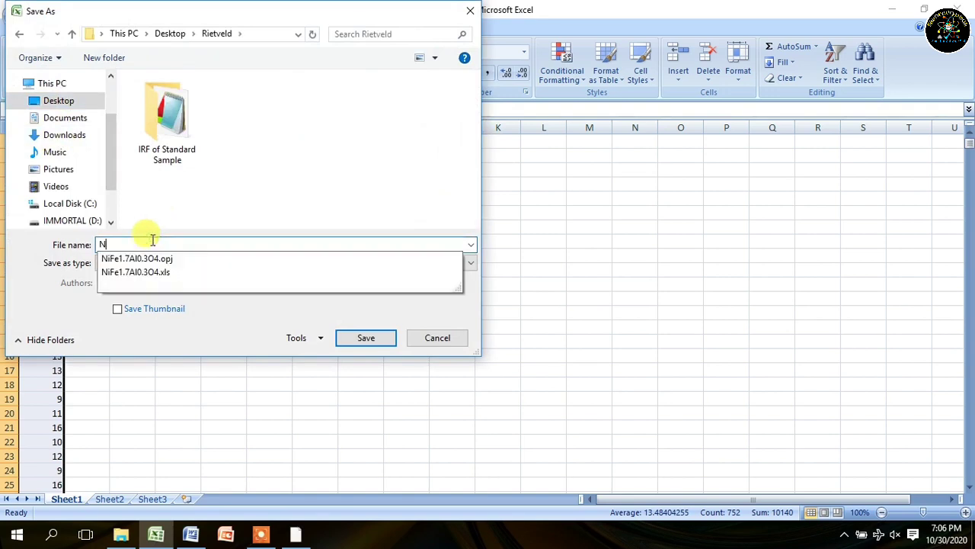
{"action": "left_click", "coordinate": [163, 259]}
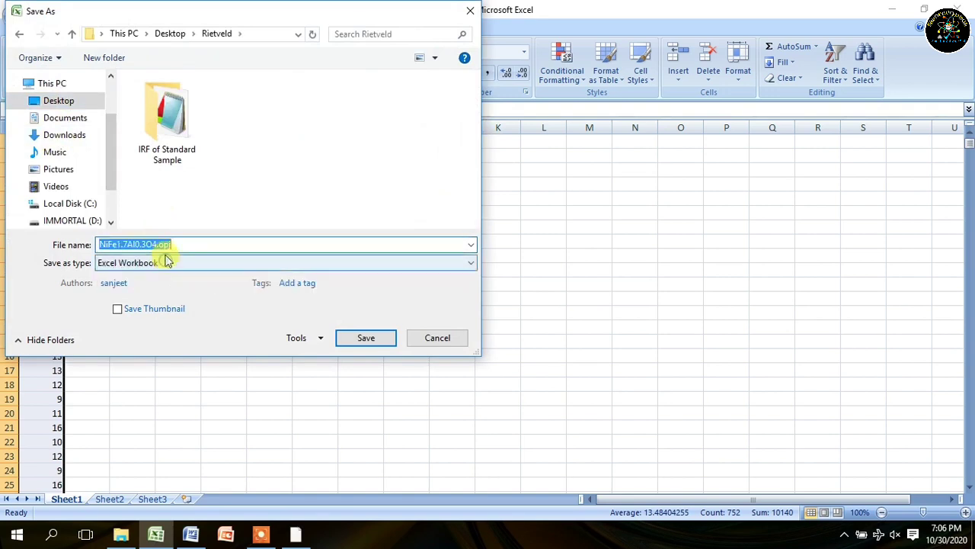
{"action": "left_click", "coordinate": [182, 245]}
{"action": "key", "text": "BackSpace"}
{"action": "key", "text": "BackSpace"}
{"action": "key", "text": "BackSpace"}
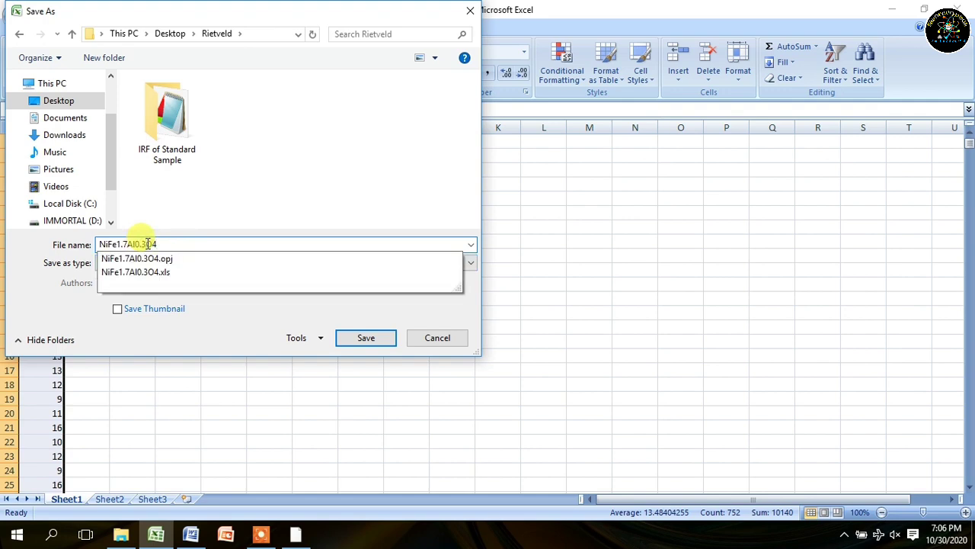
{"action": "double_click", "coordinate": [147, 244]}
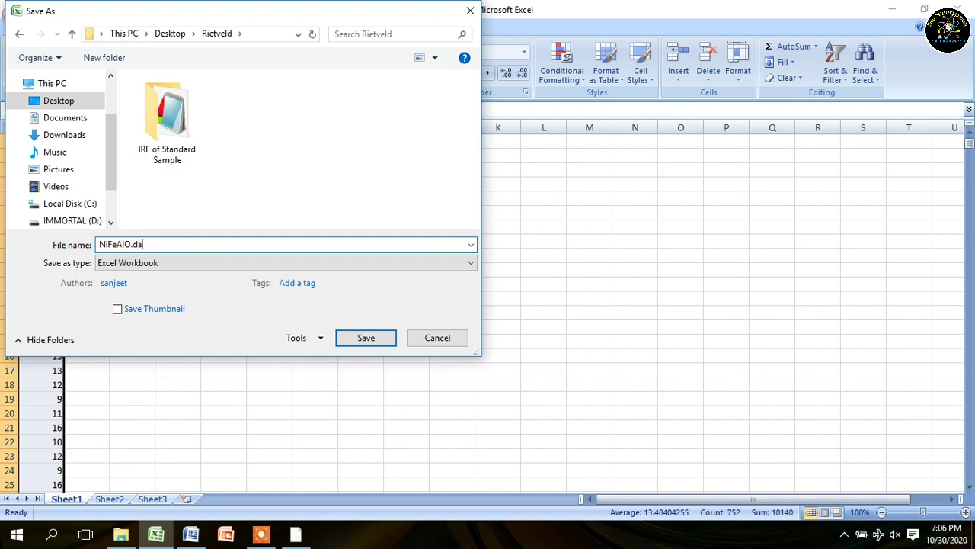
Step: Save only the active sheet as Text (Tab delimited) named NiFeAlO.dat, and close Excel without saving again
{"action": "left_click", "coordinate": [148, 263]}
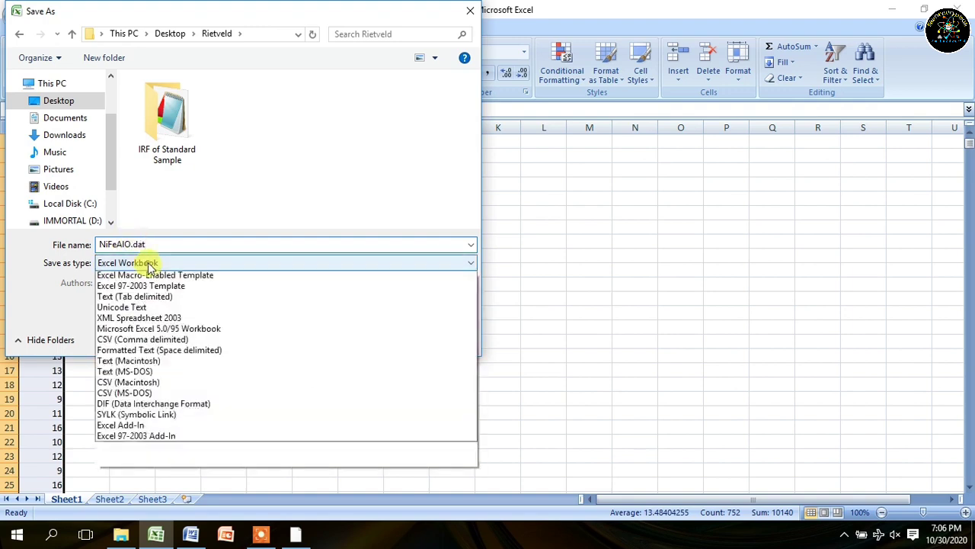
{"action": "left_click", "coordinate": [144, 384]}
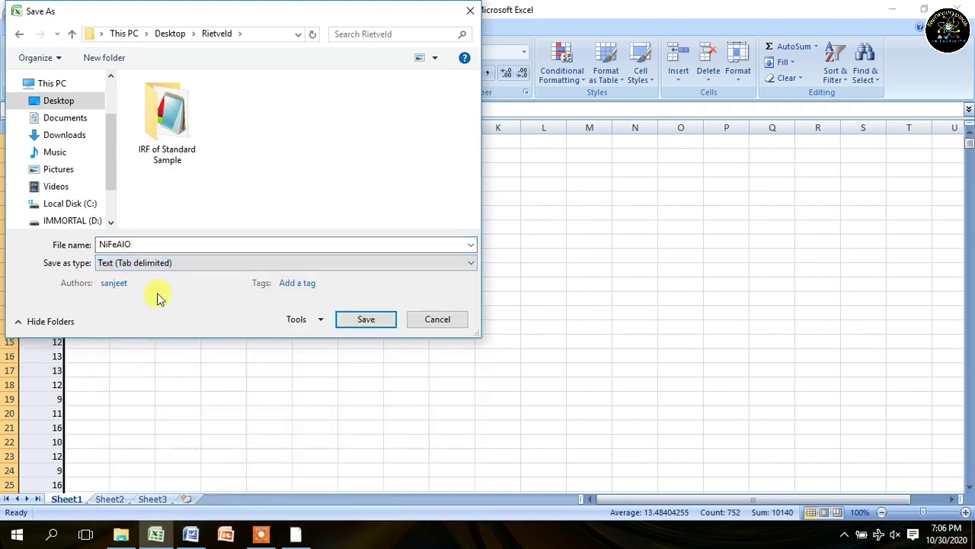
{"action": "double_click", "coordinate": [153, 243]}
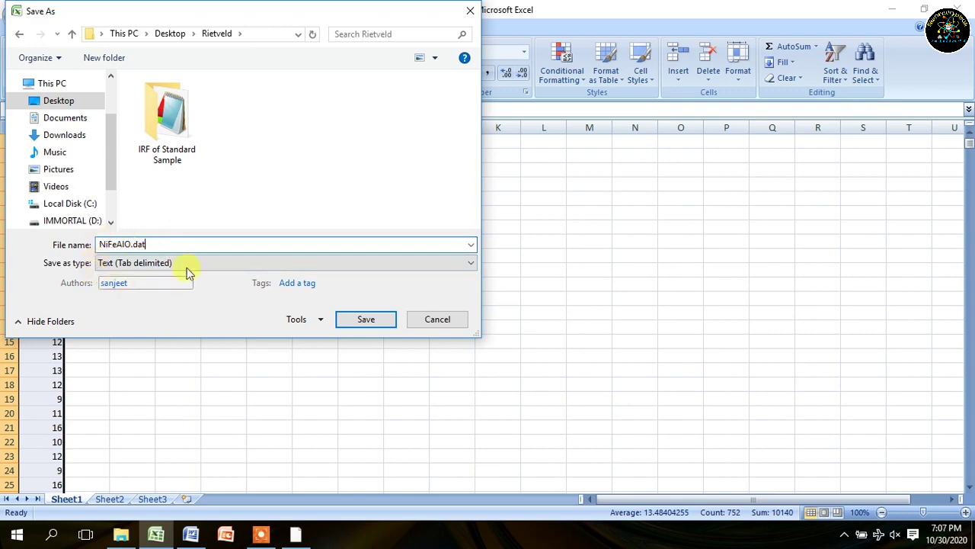
{"action": "left_click", "coordinate": [364, 322]}
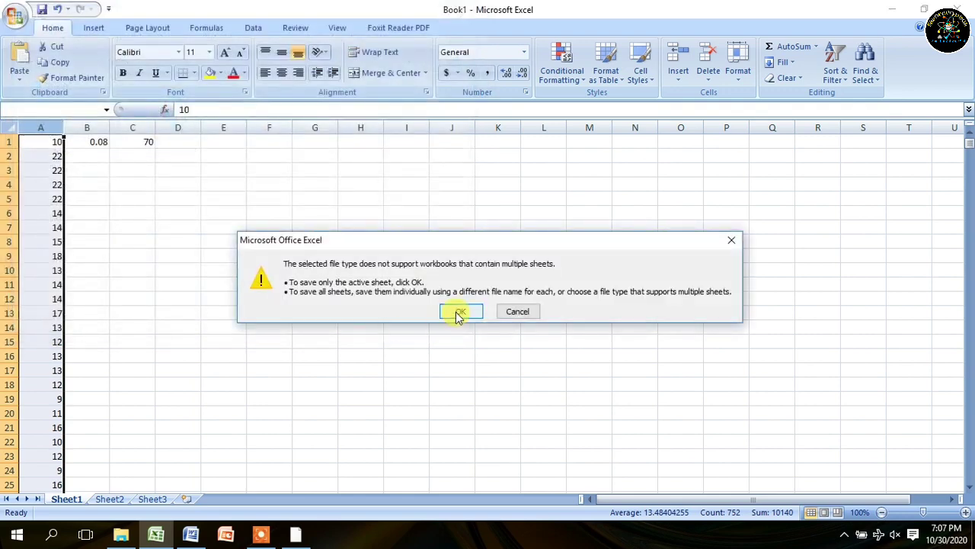
{"action": "left_click", "coordinate": [458, 316]}
{"action": "left_click", "coordinate": [432, 318]}
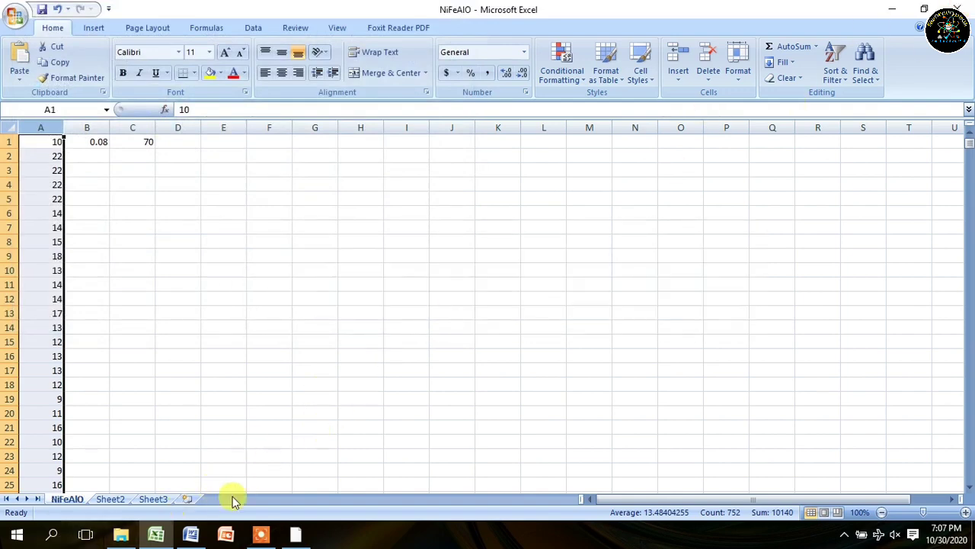
{"action": "left_click", "coordinate": [958, 8]}
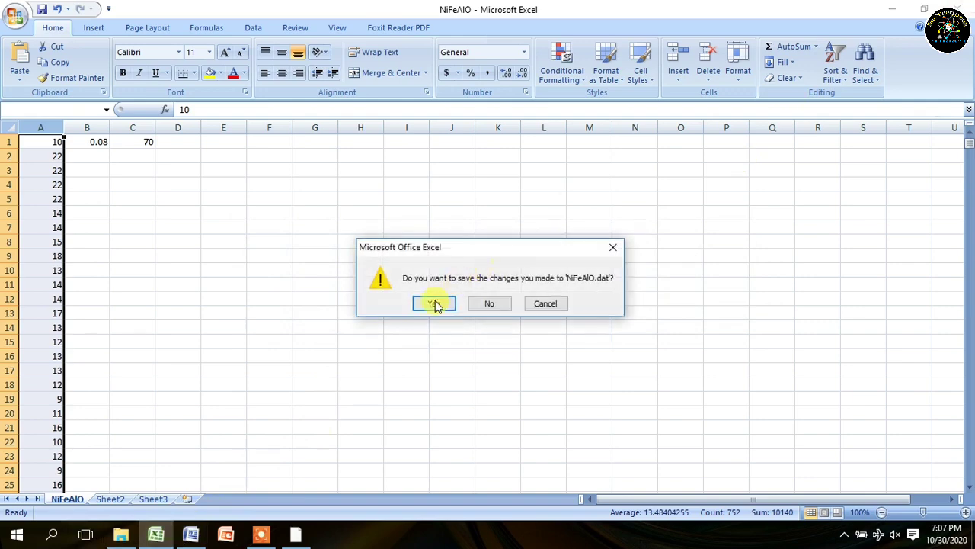
{"action": "left_click", "coordinate": [487, 305]}
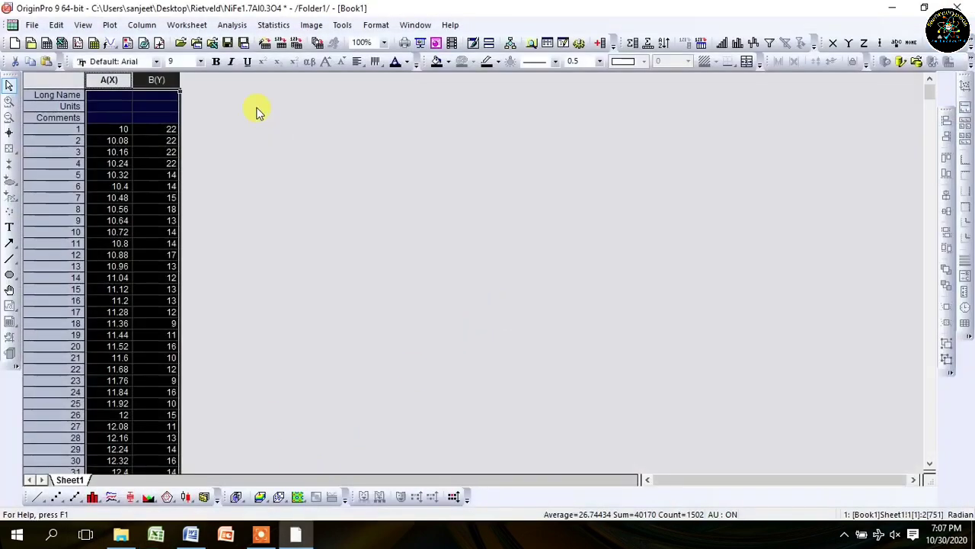
Step: Display Graph1 in OriginPro, save the project and minimize the program
{"action": "left_click", "coordinate": [410, 25]}
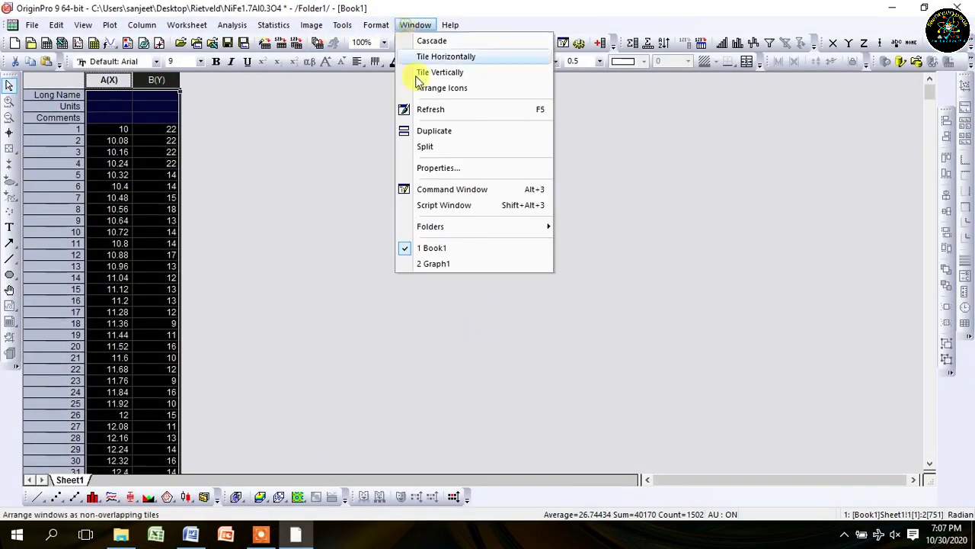
{"action": "left_click", "coordinate": [431, 265]}
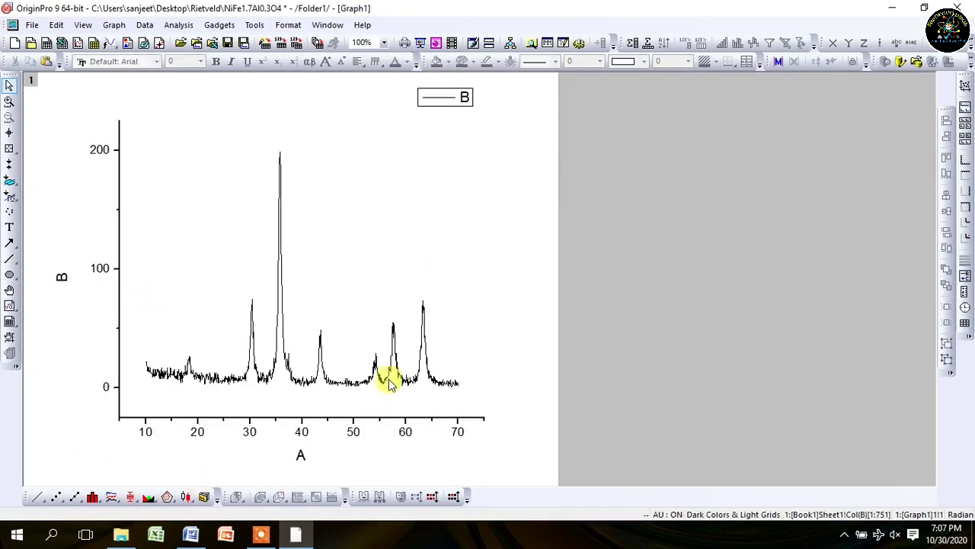
{"action": "left_click", "coordinate": [227, 42]}
{"action": "left_click", "coordinate": [888, 9]}
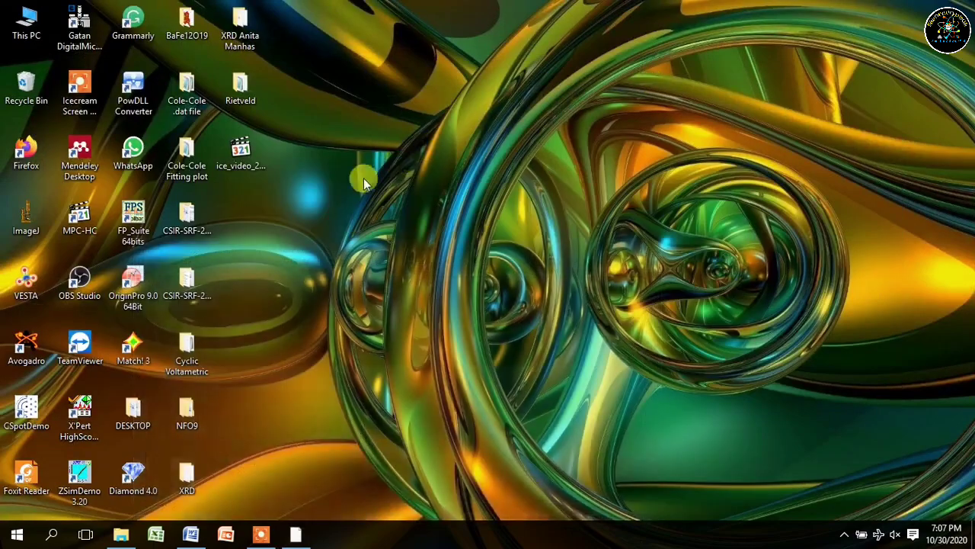
Step: Open the Rietveld folder from the desktop and check the contents of the NiFeAlO DAT file in Notepad
{"action": "left_click", "coordinate": [252, 99]}
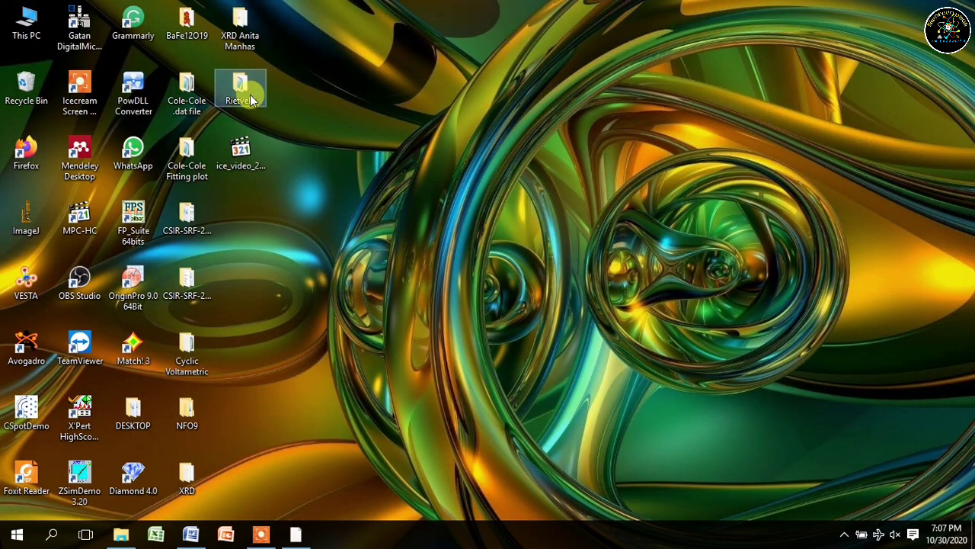
{"action": "double_click", "coordinate": [248, 99]}
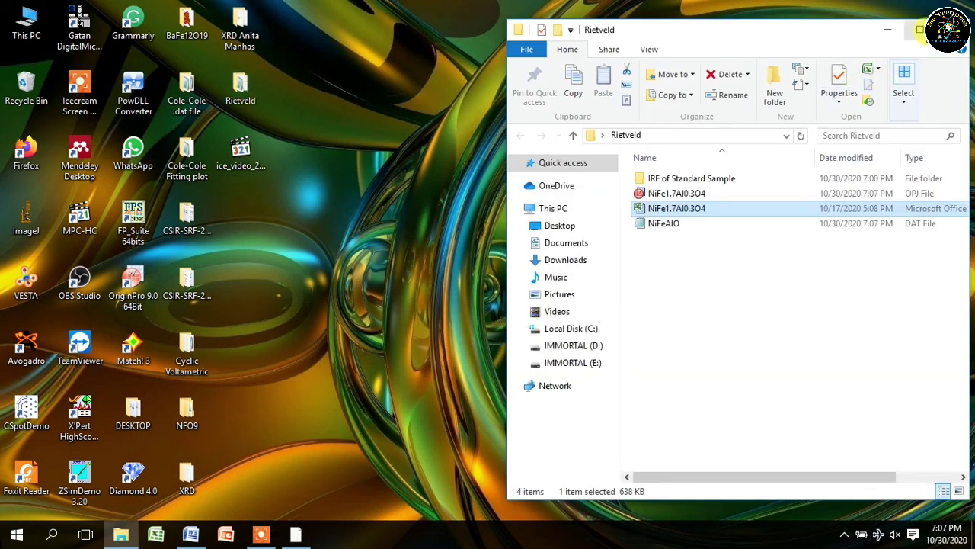
{"action": "left_click", "coordinate": [920, 30]}
{"action": "double_click", "coordinate": [167, 199]}
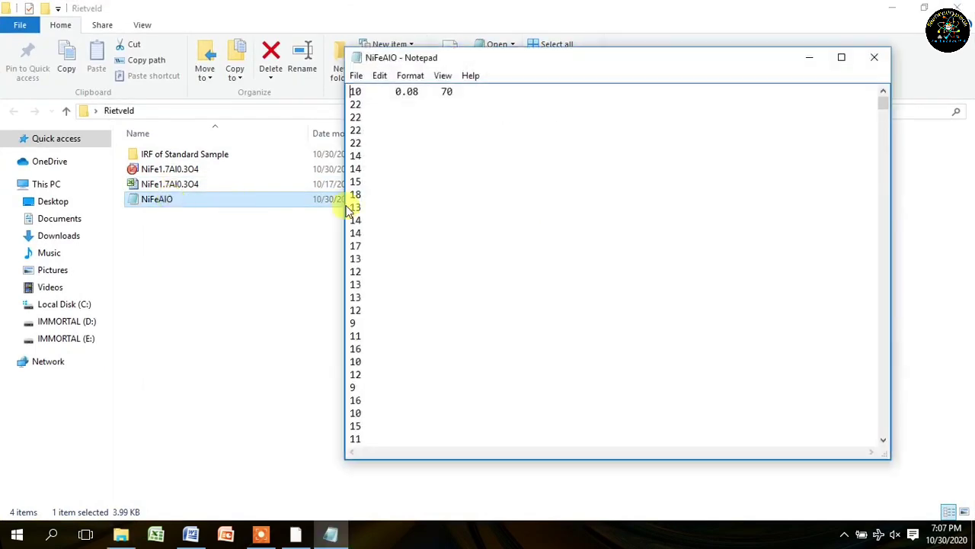
{"action": "left_click", "coordinate": [874, 58]}
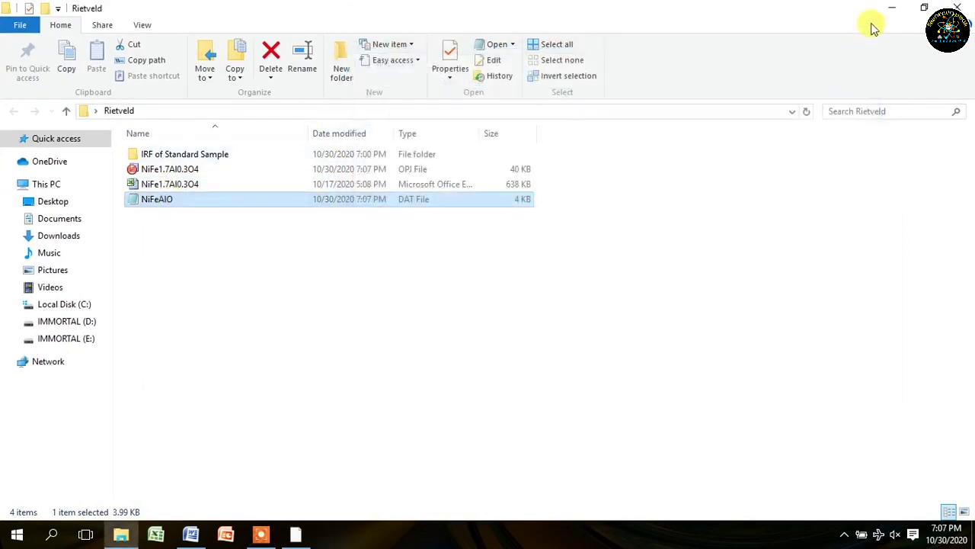
{"action": "left_click", "coordinate": [886, 9]}
Step: Launch the FullProf Suite and create a new file in its PCR editor
{"action": "double_click", "coordinate": [125, 225]}
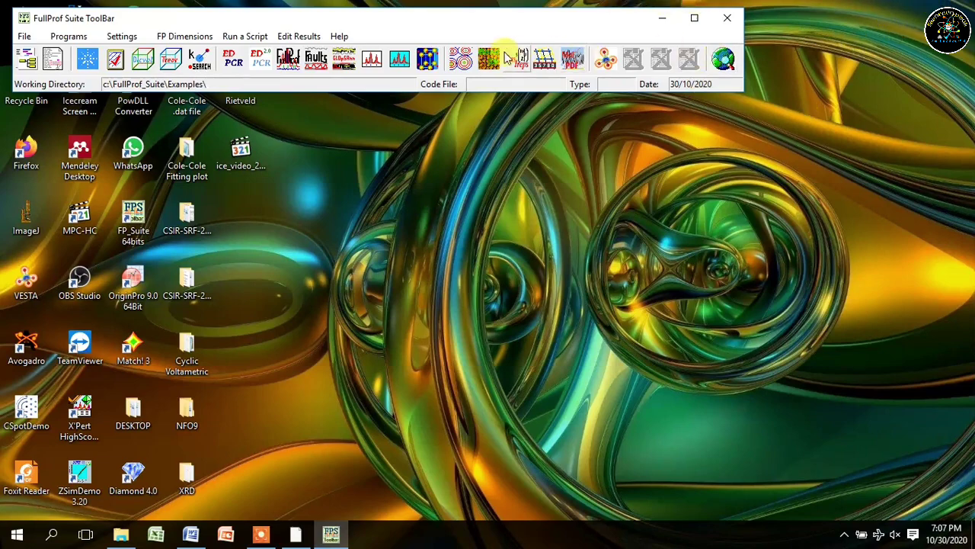
{"action": "left_click", "coordinate": [233, 61]}
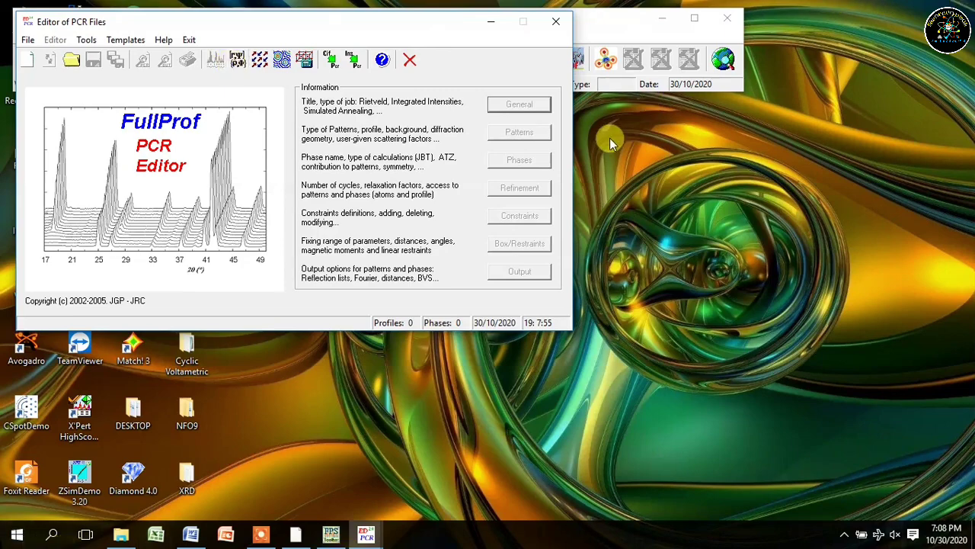
{"action": "left_click", "coordinate": [27, 60]}
Step: Title the job NiFeAlO in the general information and enable optimizing calculations according to the options used in this job
{"action": "left_click", "coordinate": [525, 120]}
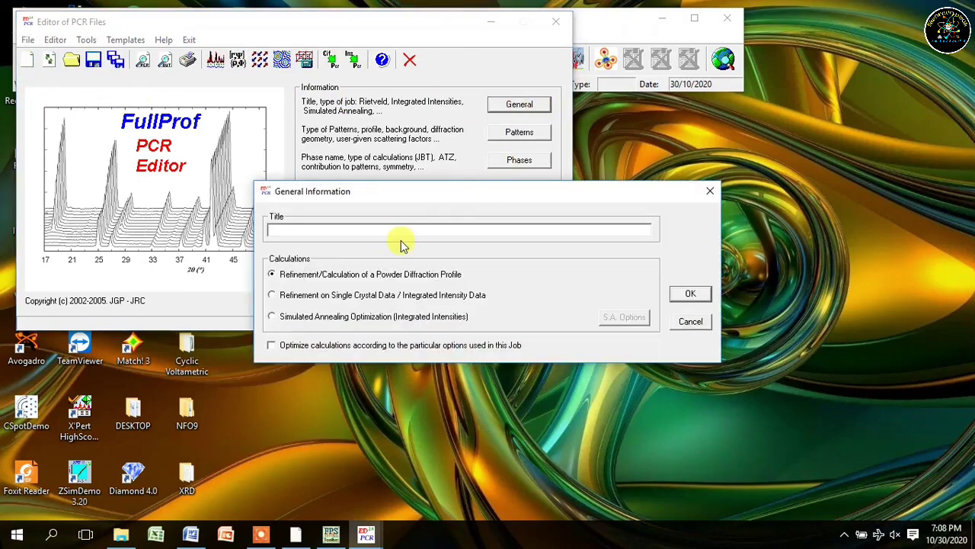
{"action": "type", "text": "Ni"}
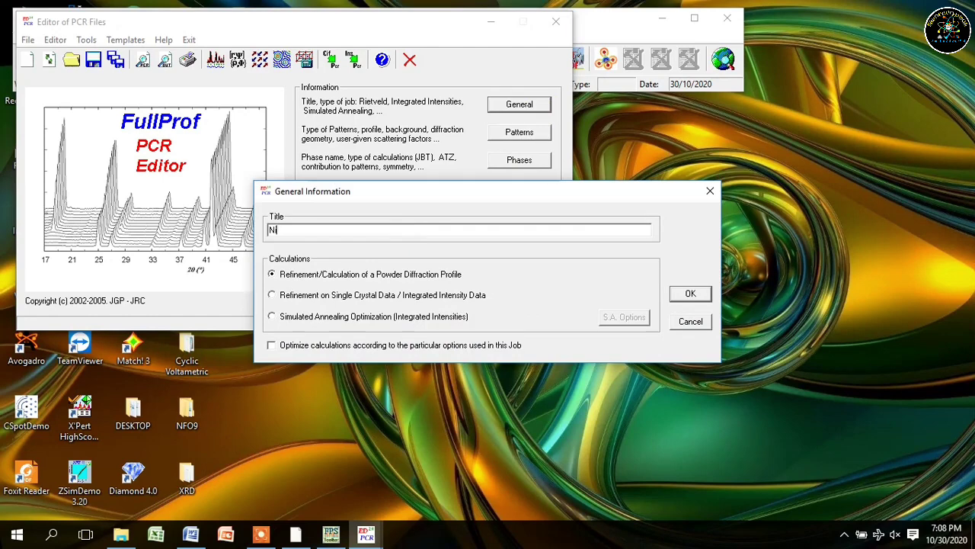
{"action": "type", "text": "FeAlO"}
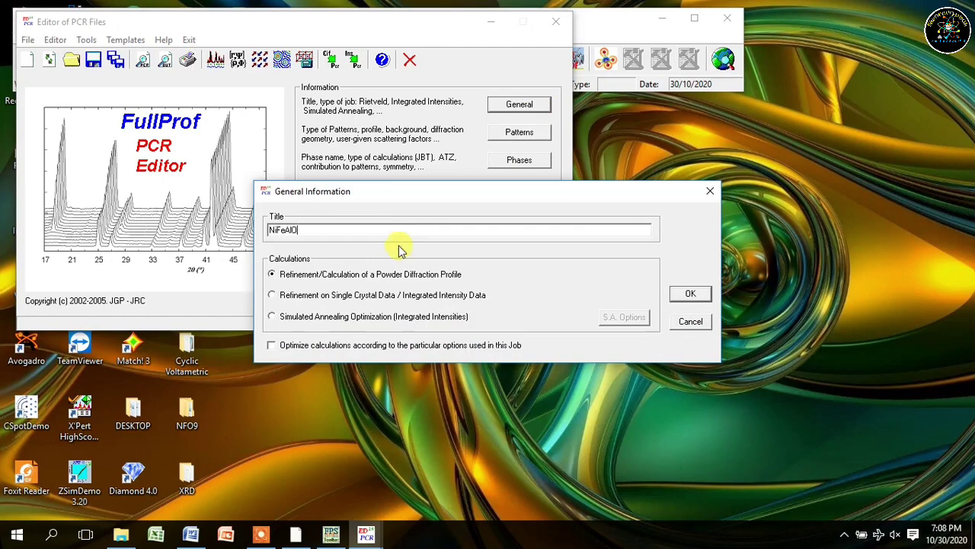
{"action": "left_click", "coordinate": [278, 345]}
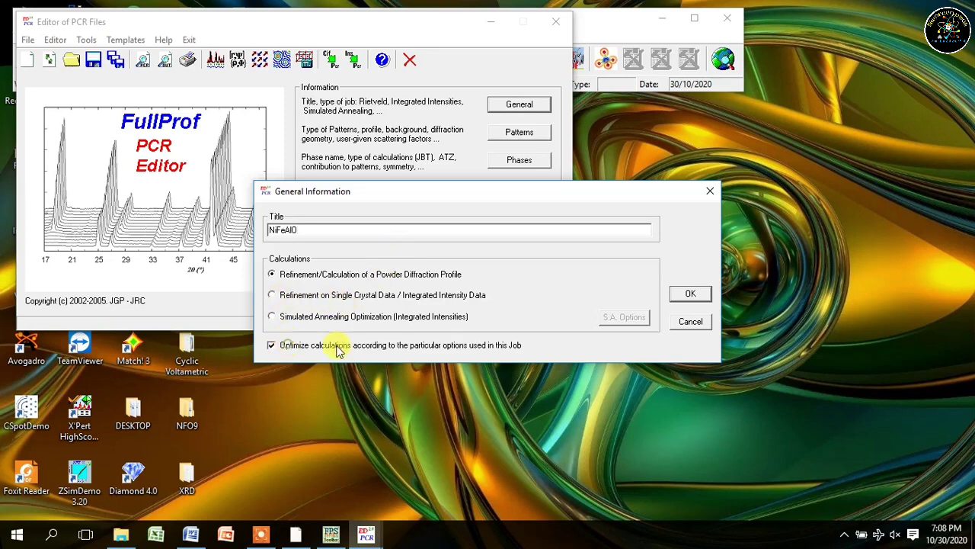
{"action": "left_click", "coordinate": [694, 295]}
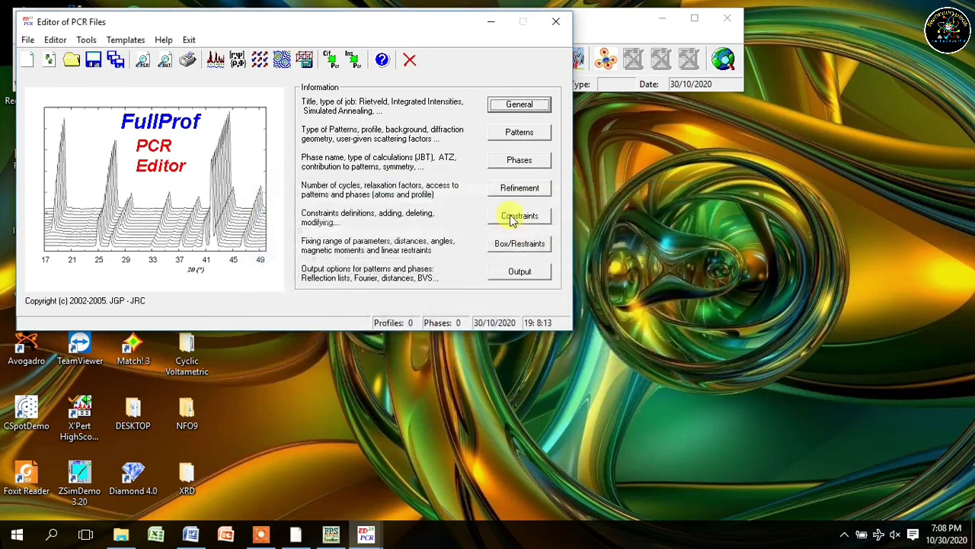
Step: Add a pattern and load NiFeAlO.dat from the desktop's Rietveld folder as its profile data file
{"action": "left_click", "coordinate": [517, 131]}
{"action": "left_click", "coordinate": [406, 284]}
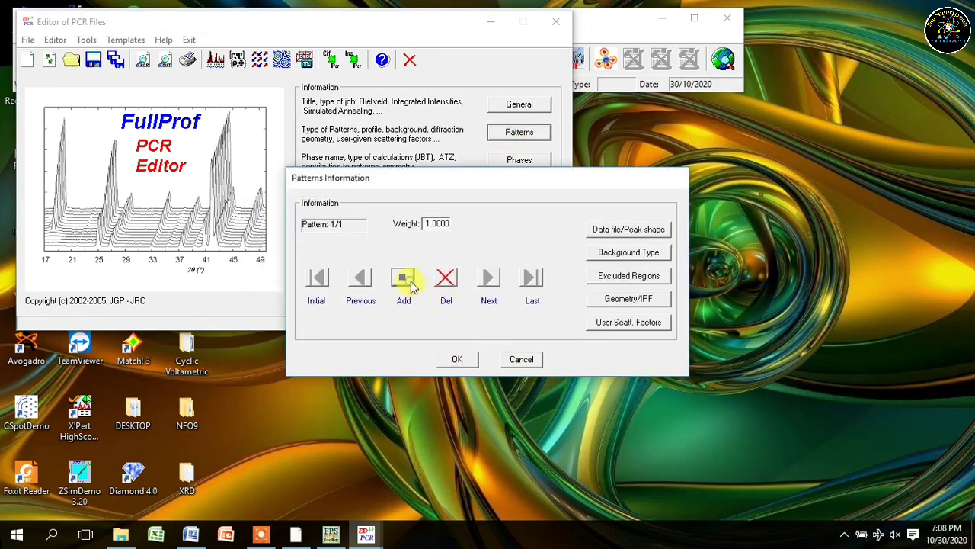
{"action": "left_click", "coordinate": [628, 228]}
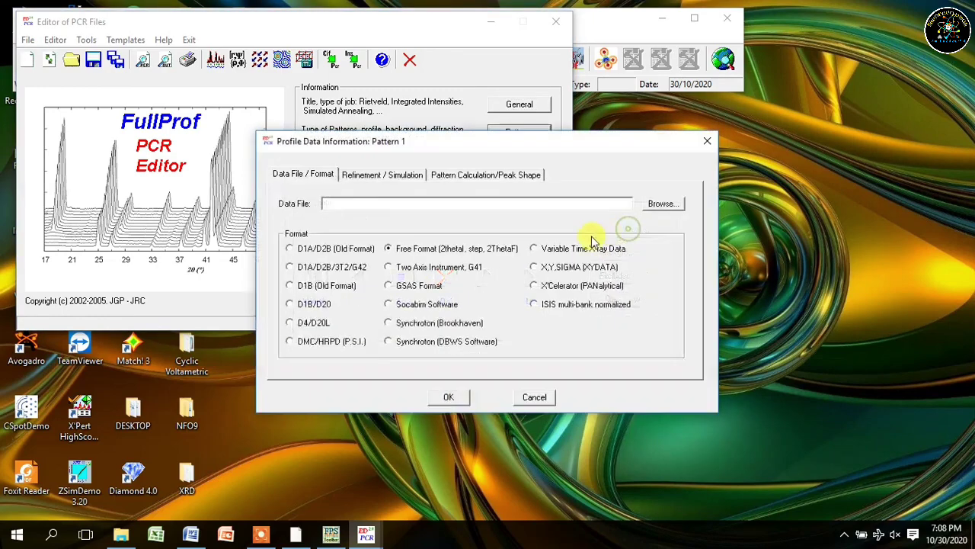
{"action": "left_click", "coordinate": [660, 204]}
{"action": "left_click", "coordinate": [323, 280]}
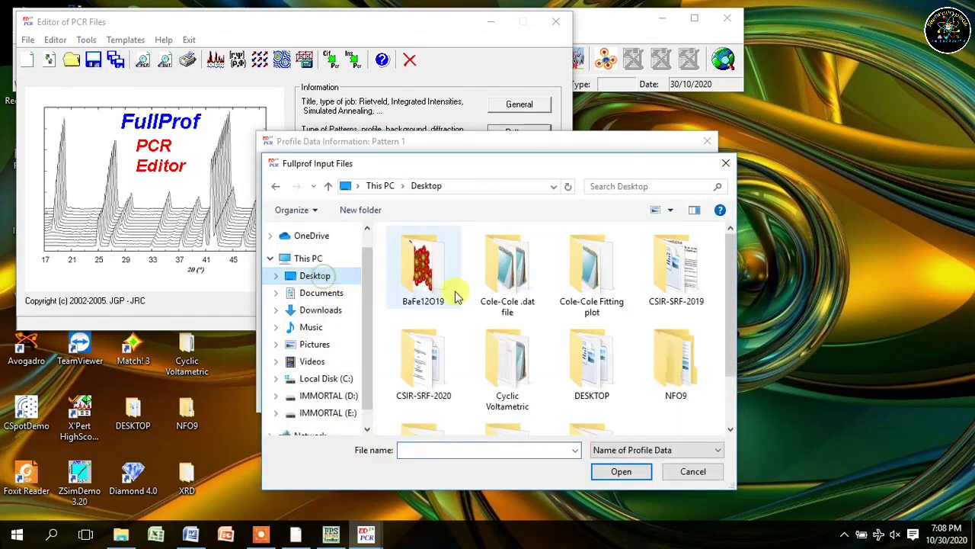
{"action": "left_click_drag", "start_coordinate": [727, 293], "coordinate": [727, 365]}
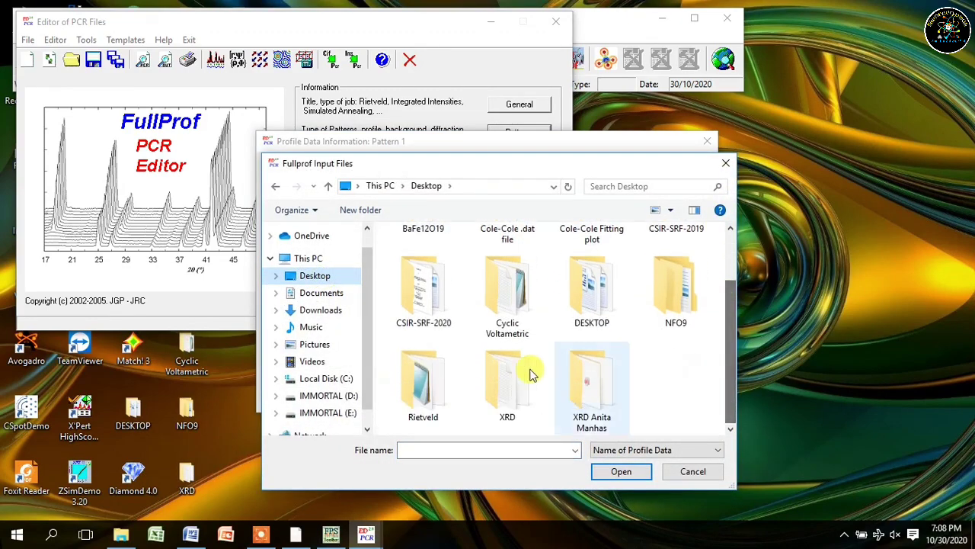
{"action": "double_click", "coordinate": [423, 381]}
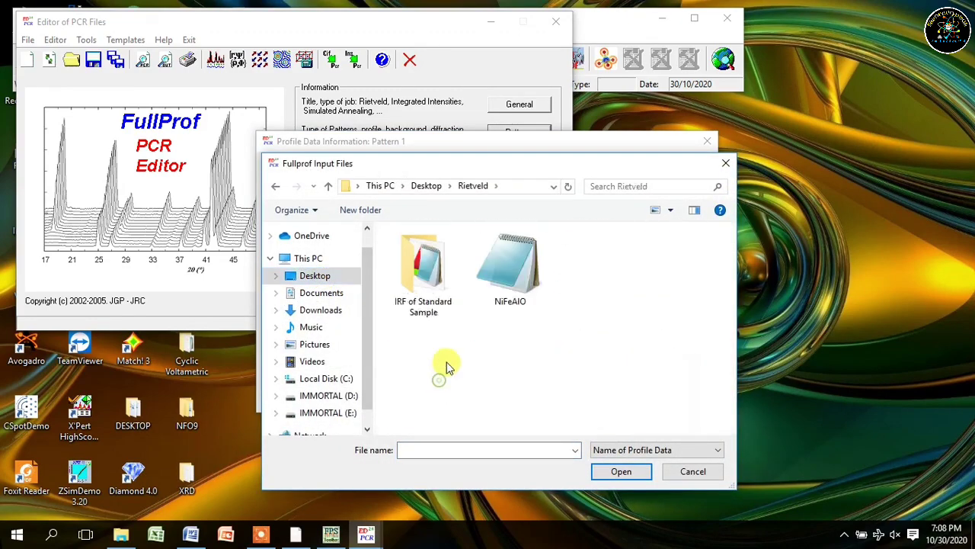
{"action": "left_click", "coordinate": [522, 312]}
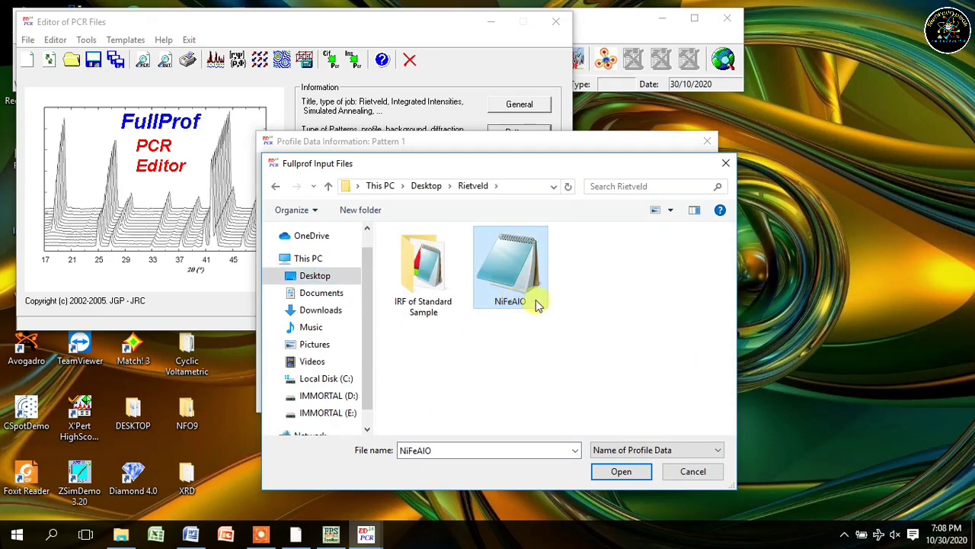
{"action": "left_click", "coordinate": [621, 472]}
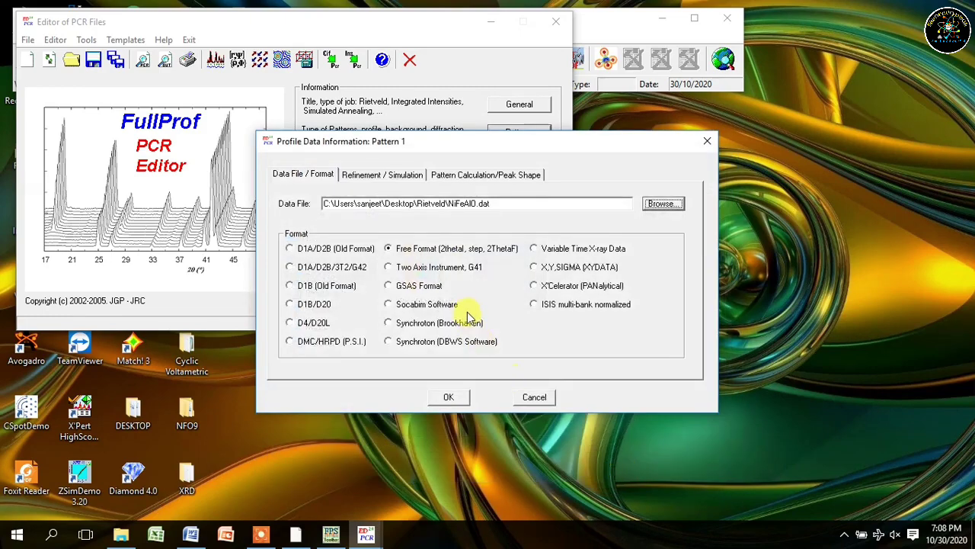
Step: Set the pattern's calculation range to Theta_min 10 and Theta_max 70, edit its step, and accept the pattern settings
{"action": "left_click", "coordinate": [377, 174]}
{"action": "left_click", "coordinate": [303, 218]}
{"action": "left_click", "coordinate": [485, 175]}
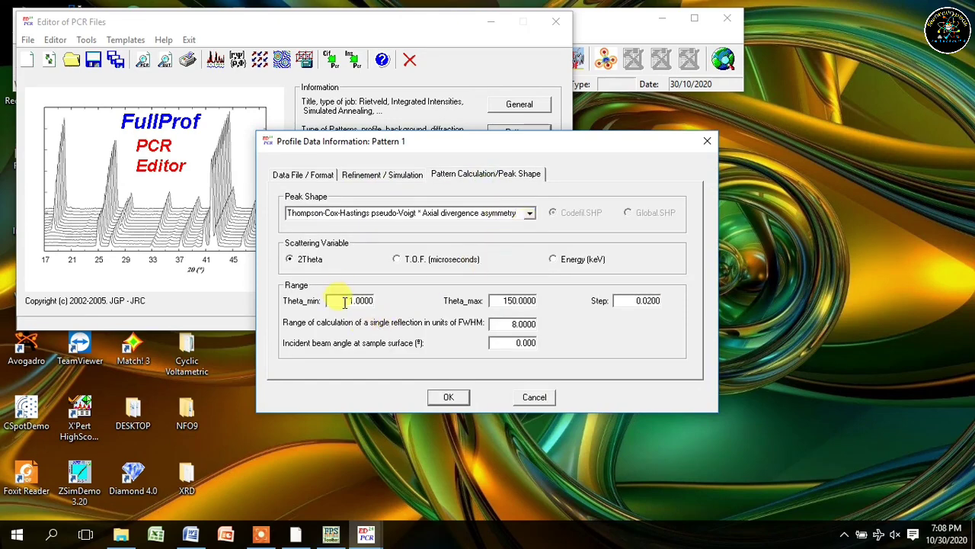
{"action": "type", "text": "10"}
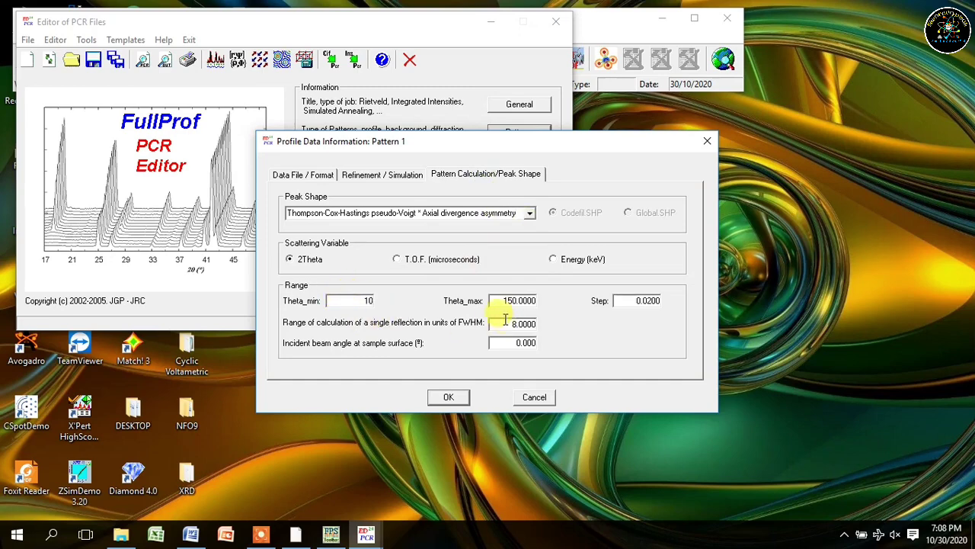
{"action": "left_click", "coordinate": [495, 300]}
{"action": "double_click", "coordinate": [495, 300]}
{"action": "type", "text": "70"}
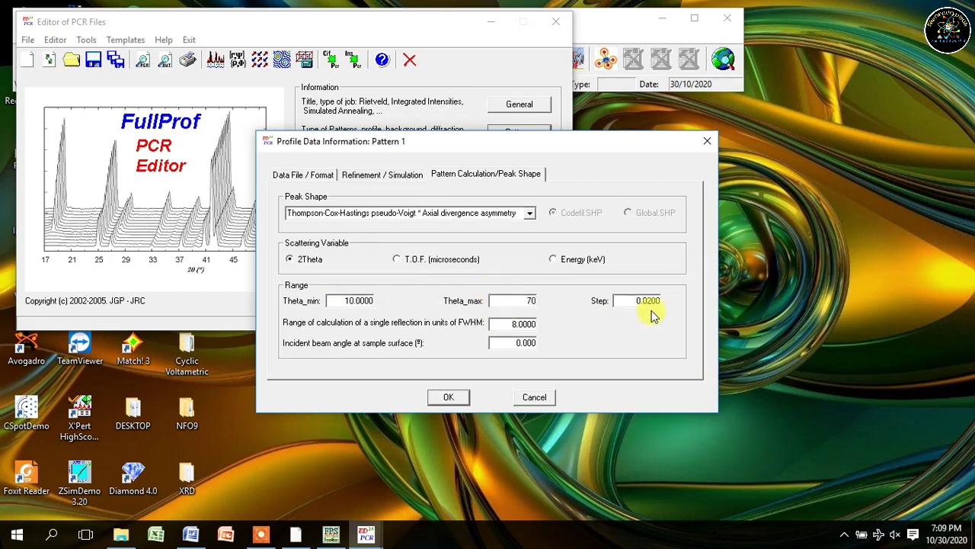
{"action": "left_click", "coordinate": [648, 301]}
{"action": "type", "text": "8"}
{"action": "left_click", "coordinate": [448, 397]}
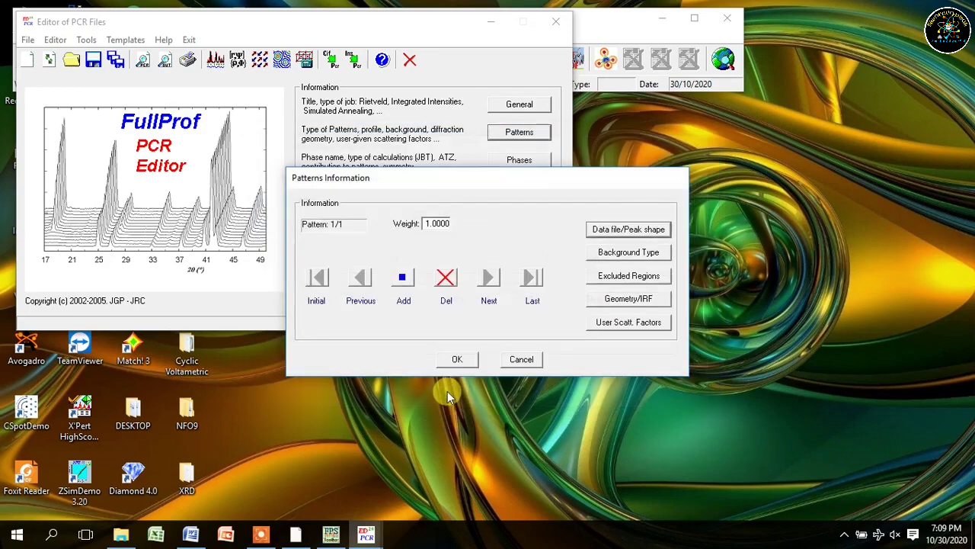
{"action": "left_click", "coordinate": [457, 359]}
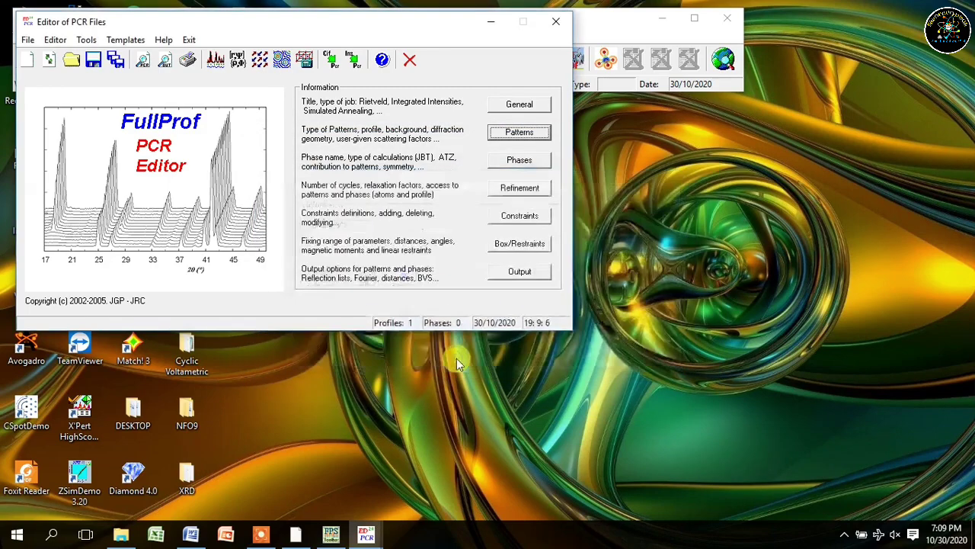
Step: Check the general job information and add a phase named Cubic
{"action": "left_click", "coordinate": [518, 113]}
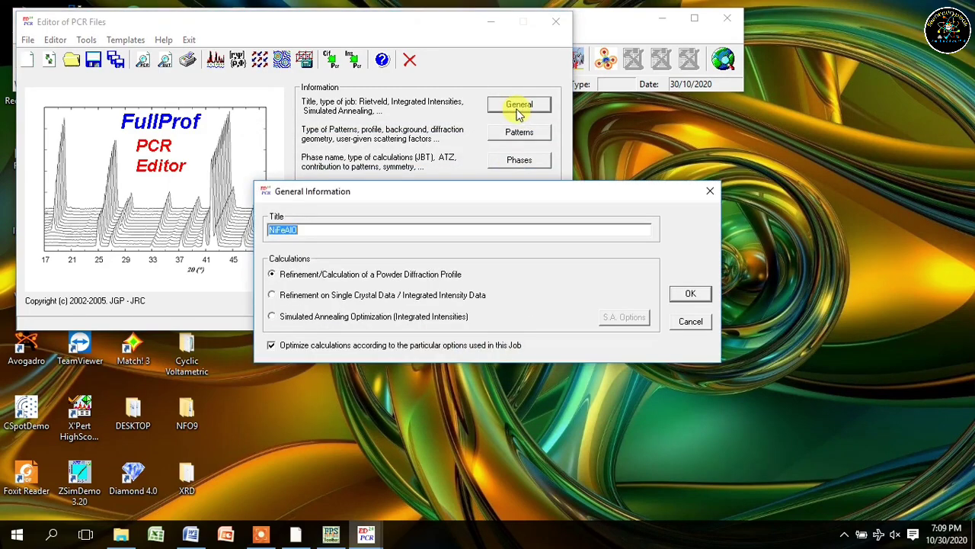
{"action": "left_click", "coordinate": [688, 298]}
{"action": "left_click", "coordinate": [524, 160]}
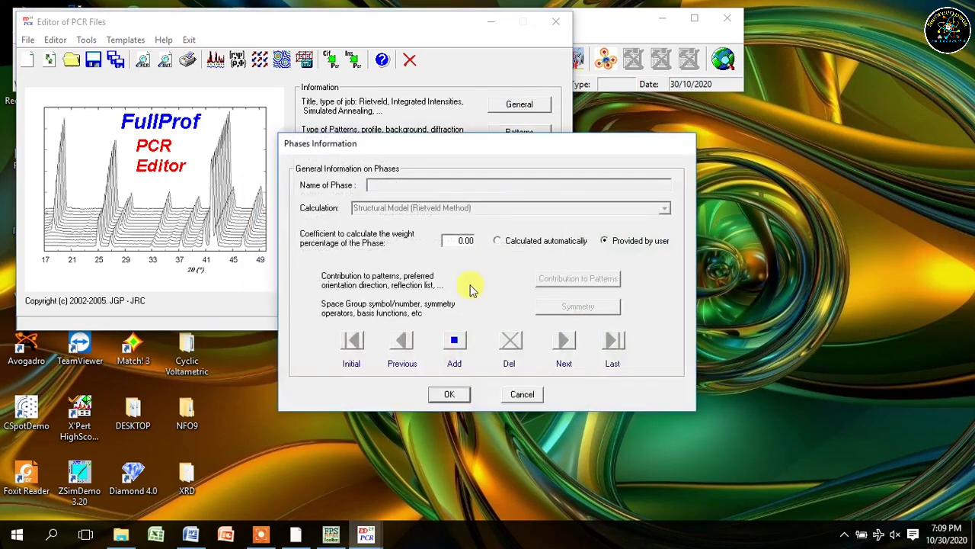
{"action": "left_click", "coordinate": [455, 340]}
{"action": "left_click", "coordinate": [439, 187]}
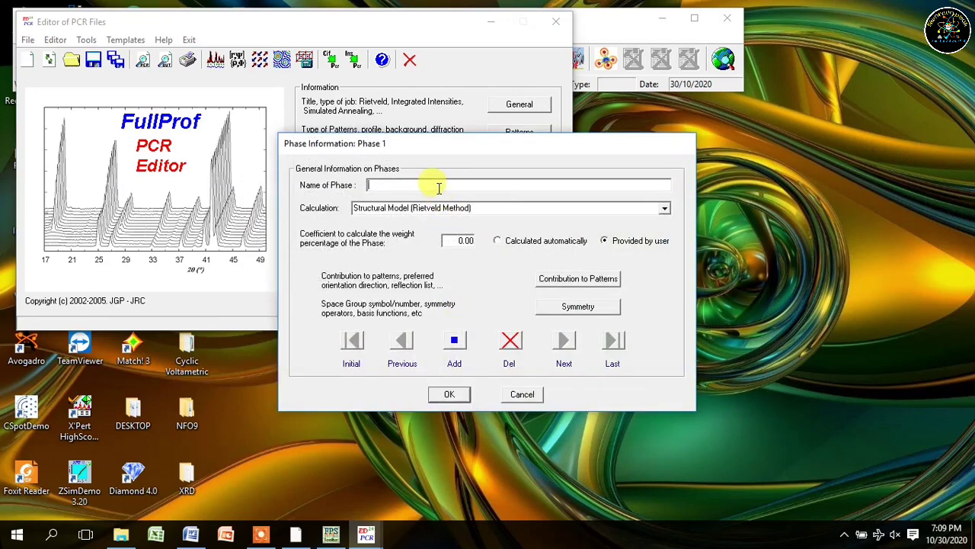
{"action": "type", "text": "Cubic"}
Step: Make the Cubic phase contribute to Pattern 1 with the Thompson-Cox-Hastings pseudo-Voigt * Axial divergence asymmetry peak shape
{"action": "left_click", "coordinate": [598, 280]}
{"action": "left_click", "coordinate": [347, 99]}
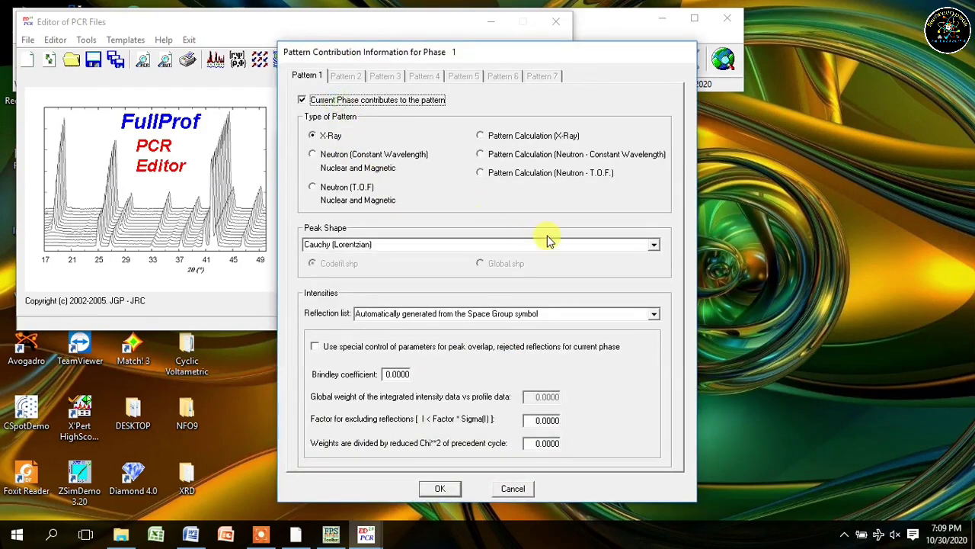
{"action": "left_click", "coordinate": [654, 245]}
{"action": "left_click", "coordinate": [654, 277]}
{"action": "left_click", "coordinate": [654, 277]}
{"action": "left_click", "coordinate": [654, 276]}
{"action": "left_click", "coordinate": [654, 276]}
{"action": "left_click", "coordinate": [654, 277]}
{"action": "left_click", "coordinate": [654, 277]}
{"action": "left_click", "coordinate": [654, 277]}
{"action": "left_click", "coordinate": [604, 270]}
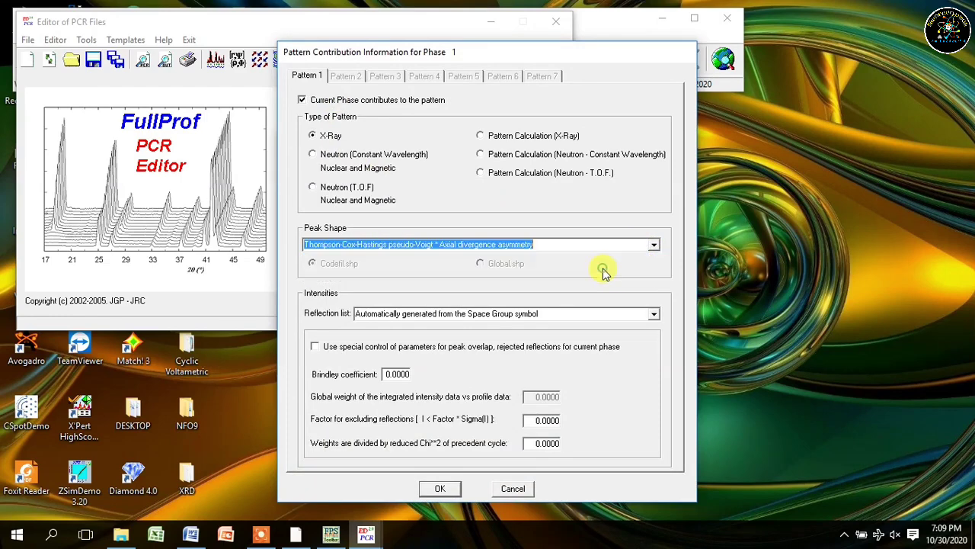
{"action": "left_click", "coordinate": [440, 486]}
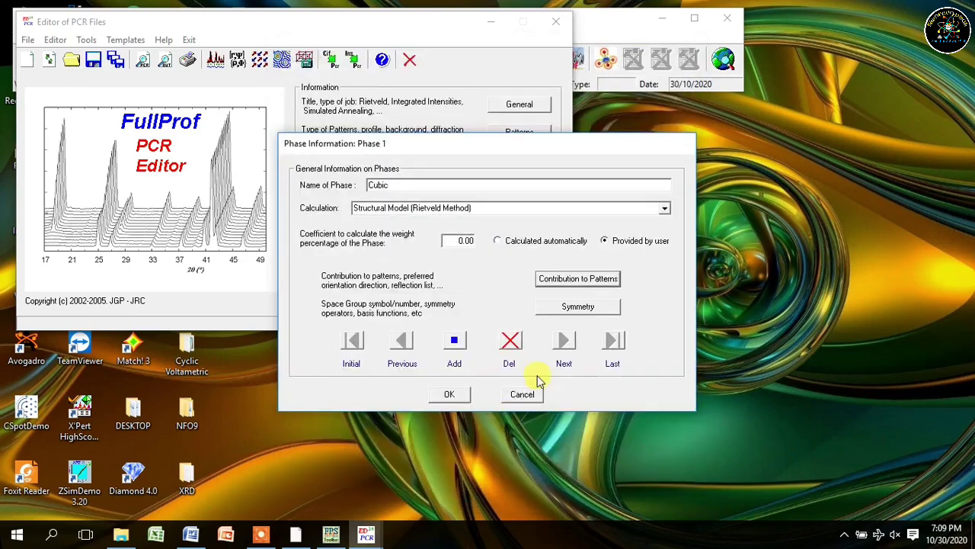
Step: Assign space group F d -3 m to the phase and generate its symmetry operators automatically
{"action": "left_click", "coordinate": [579, 309]}
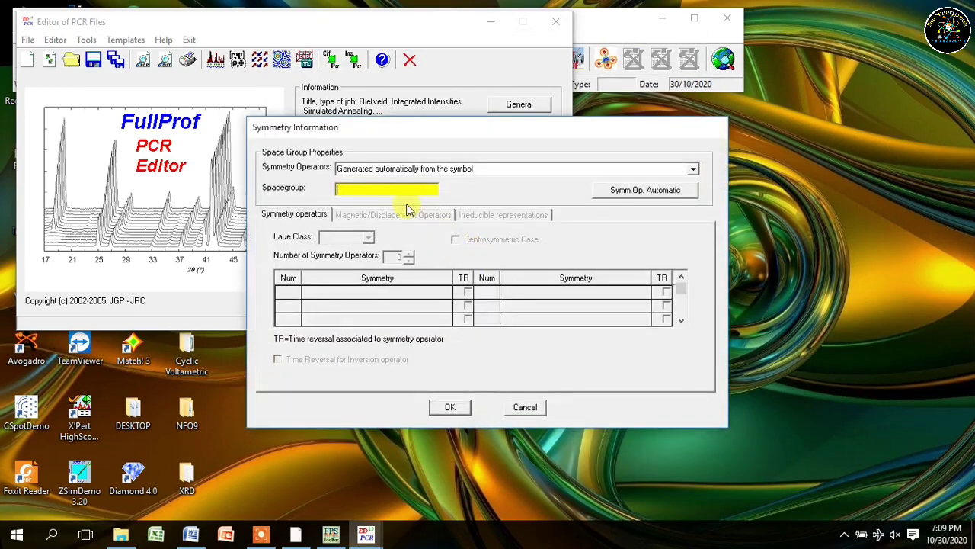
{"action": "type", "text": "F d -3 m"}
{"action": "left_click", "coordinate": [623, 192]}
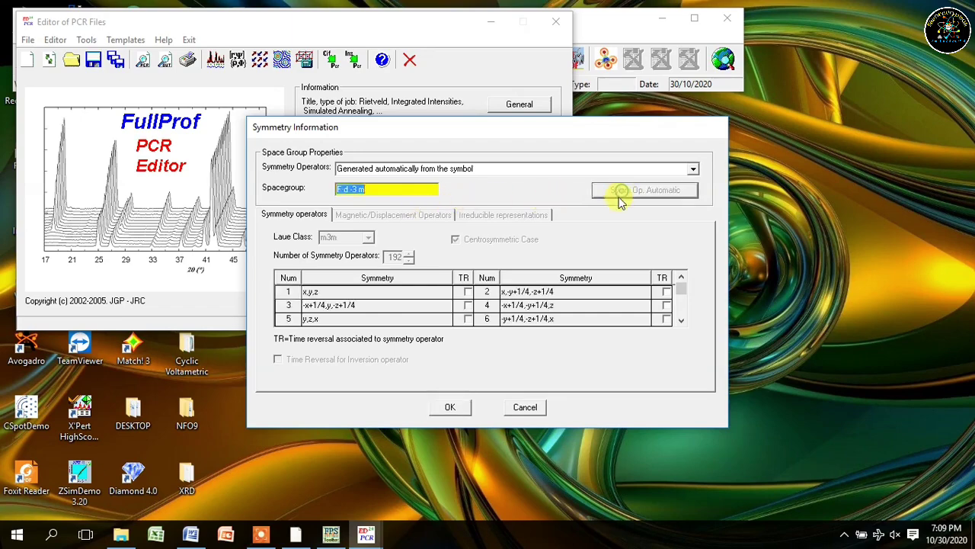
{"action": "left_click", "coordinate": [460, 408]}
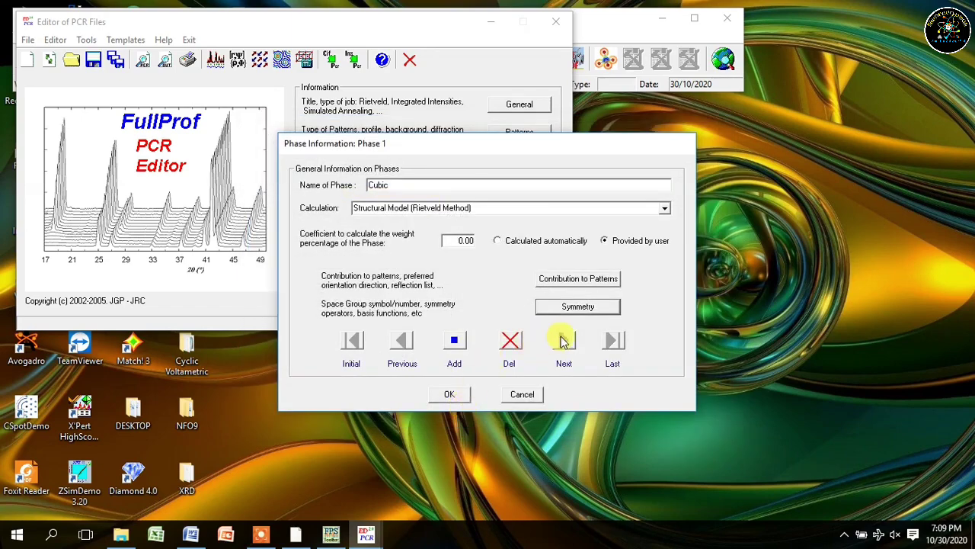
{"action": "left_click", "coordinate": [452, 396]}
Step: Set the number of refinement cycles to 10
{"action": "left_click", "coordinate": [520, 187]}
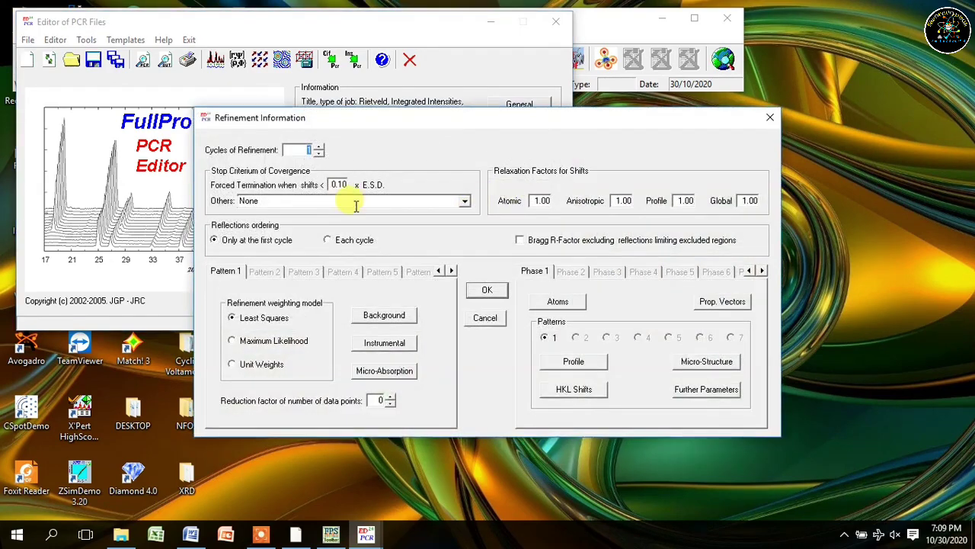
{"action": "left_click", "coordinate": [308, 150]}
{"action": "type", "text": "0"}
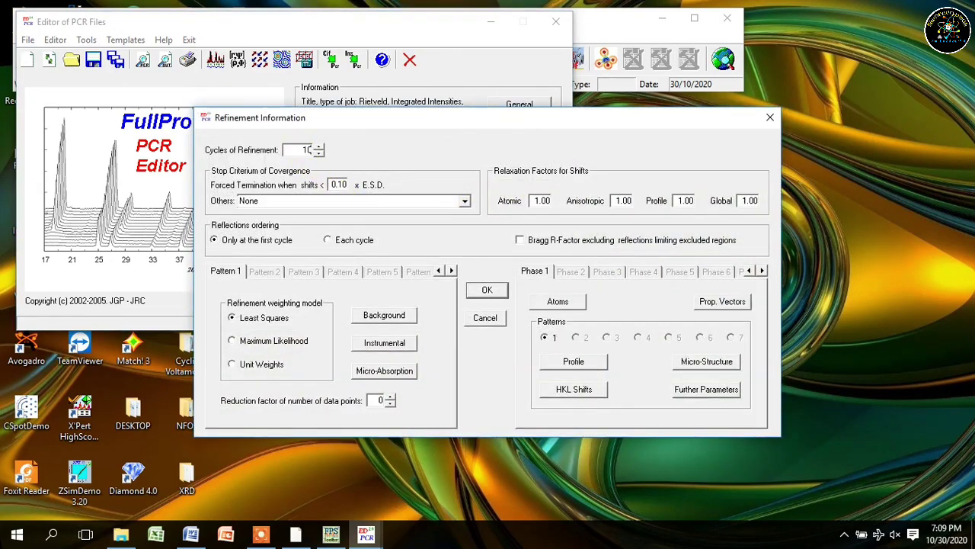
Step: Set the cell parameters a, b and c to 8.35 in the profile parameters of Phase 1
{"action": "left_click", "coordinate": [576, 359]}
{"action": "type", "text": "8.35"}
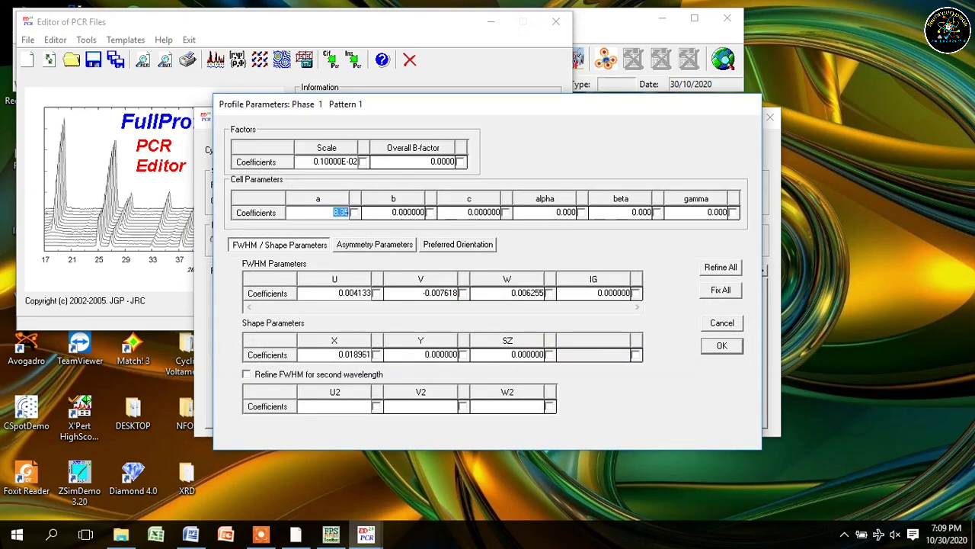
{"action": "left_click", "coordinate": [373, 214]}
{"action": "left_click", "coordinate": [374, 214]}
{"action": "type", "text": "8.35"}
{"action": "left_click", "coordinate": [453, 214]}
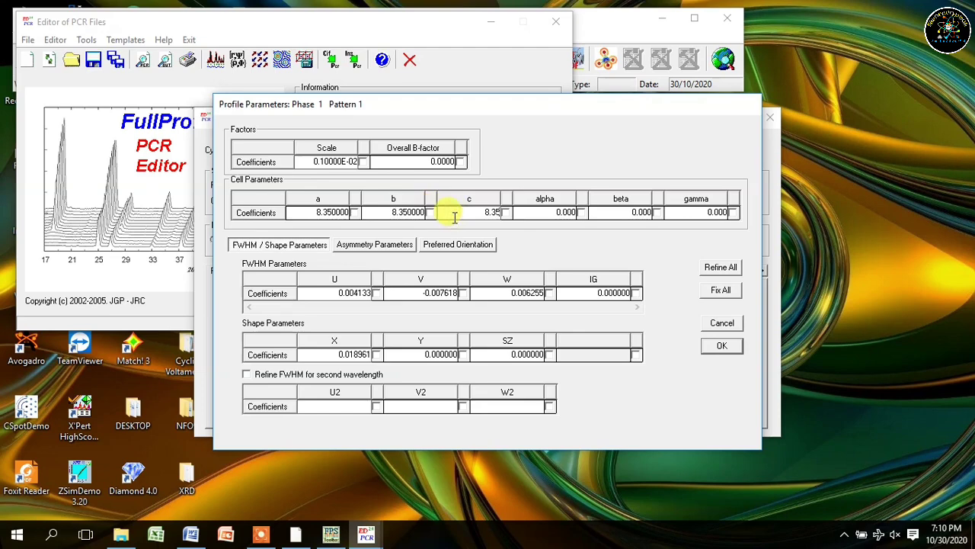
Step: Set the cell angles alpha, beta and gamma to 90 and accept the profile parameters
{"action": "left_click", "coordinate": [542, 210]}
{"action": "type", "text": "9"}
{"action": "left_click", "coordinate": [603, 210]}
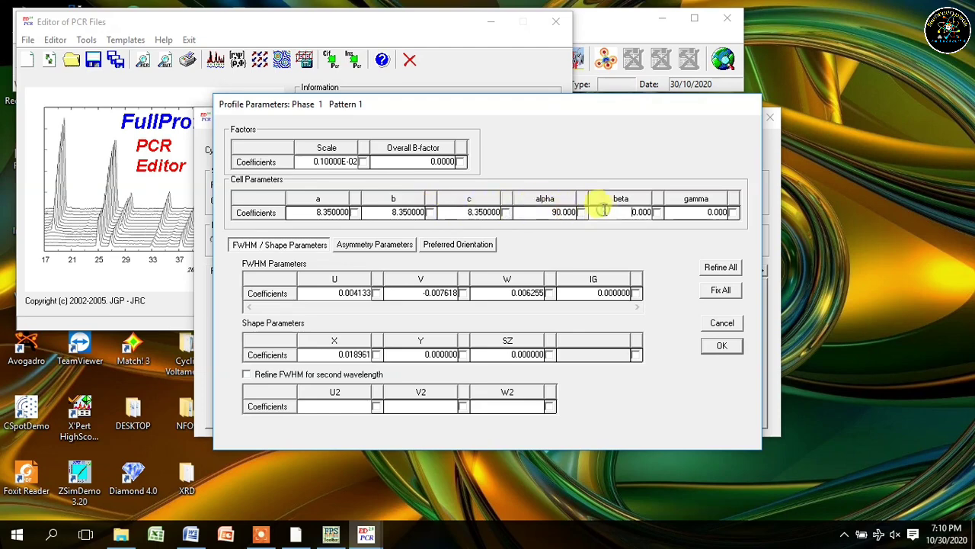
{"action": "type", "text": "9"}
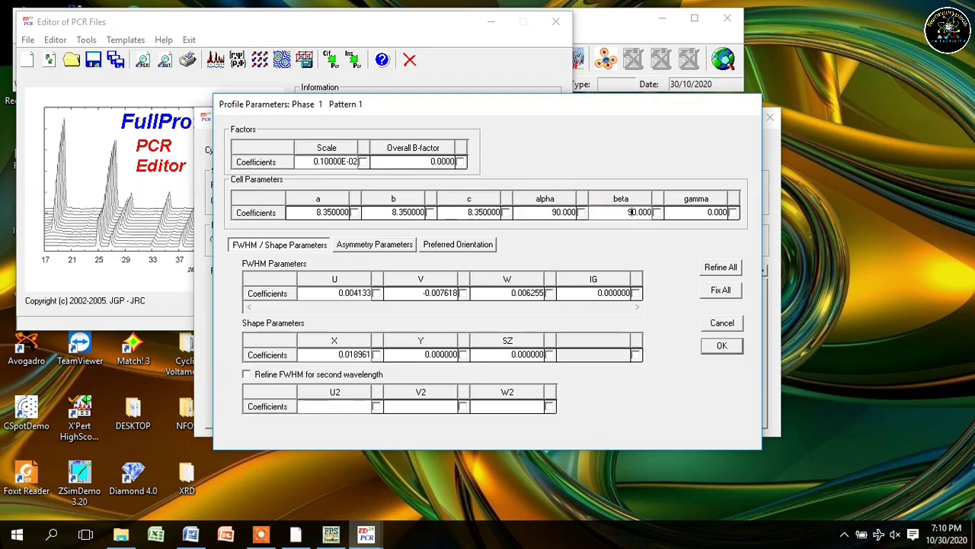
{"action": "left_click", "coordinate": [681, 212]}
{"action": "type", "text": "9"}
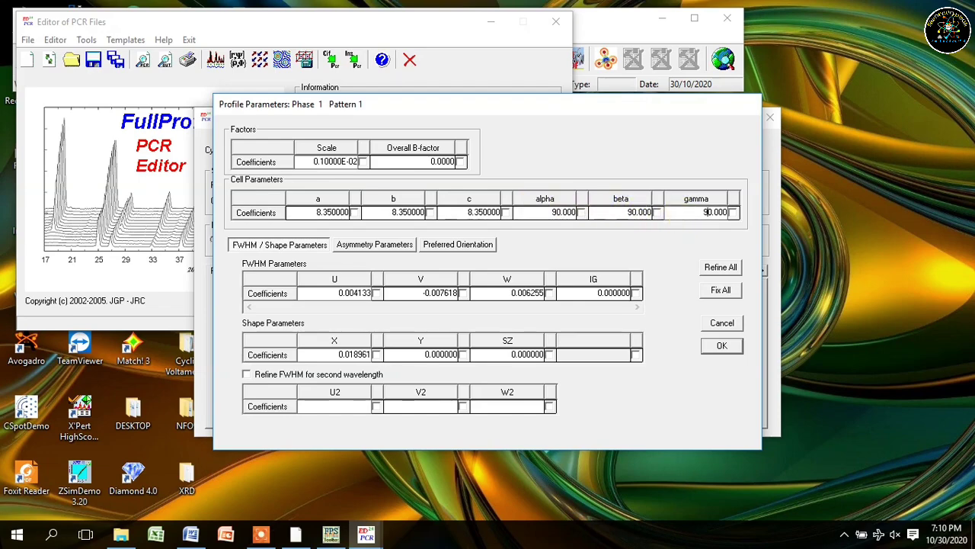
{"action": "left_click", "coordinate": [721, 347]}
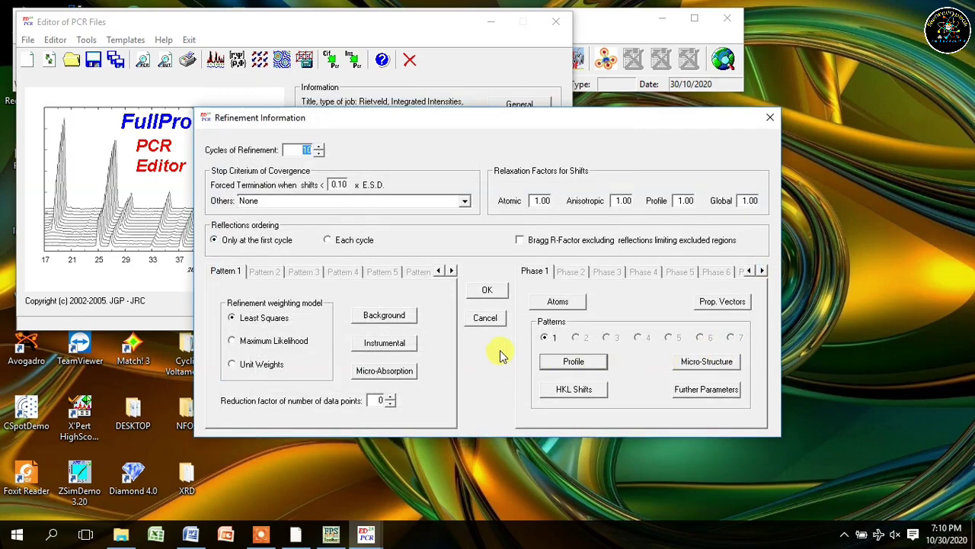
Step: Set the number of atoms in Phase 1 to 7
{"action": "left_click", "coordinate": [558, 301]}
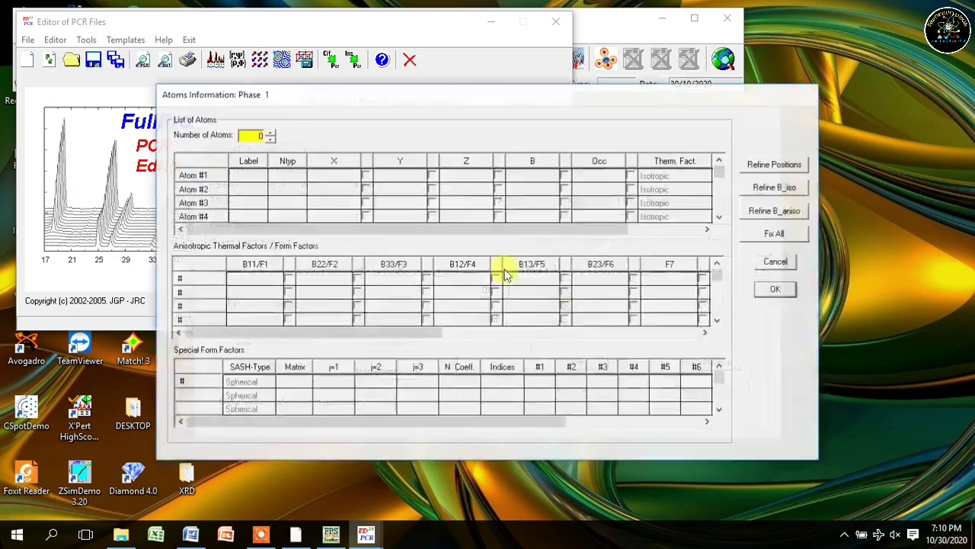
{"action": "left_click", "coordinate": [270, 134]}
{"action": "left_click", "coordinate": [270, 134]}
{"action": "left_click", "coordinate": [271, 135]}
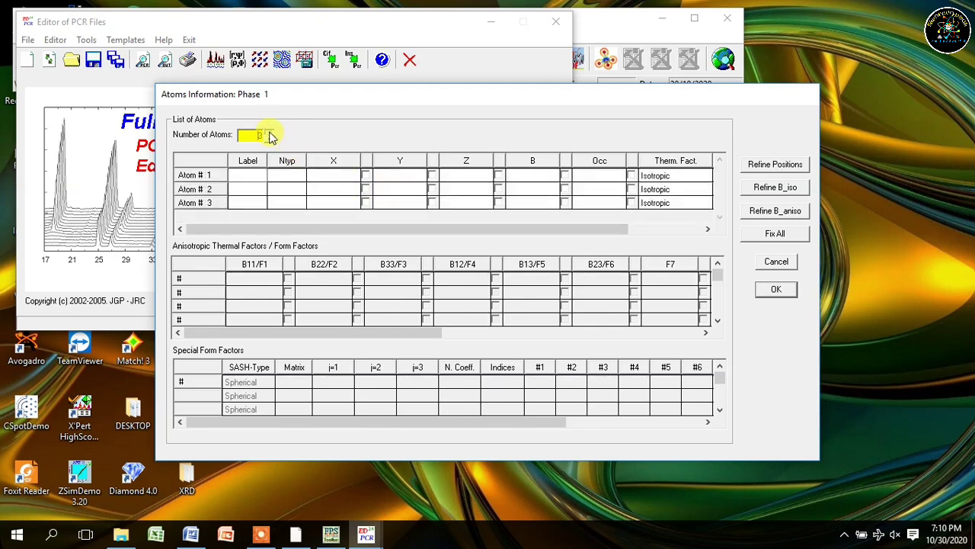
{"action": "left_click", "coordinate": [271, 134]}
{"action": "left_click", "coordinate": [270, 134]}
{"action": "left_click", "coordinate": [271, 134]}
{"action": "left_click", "coordinate": [271, 134]}
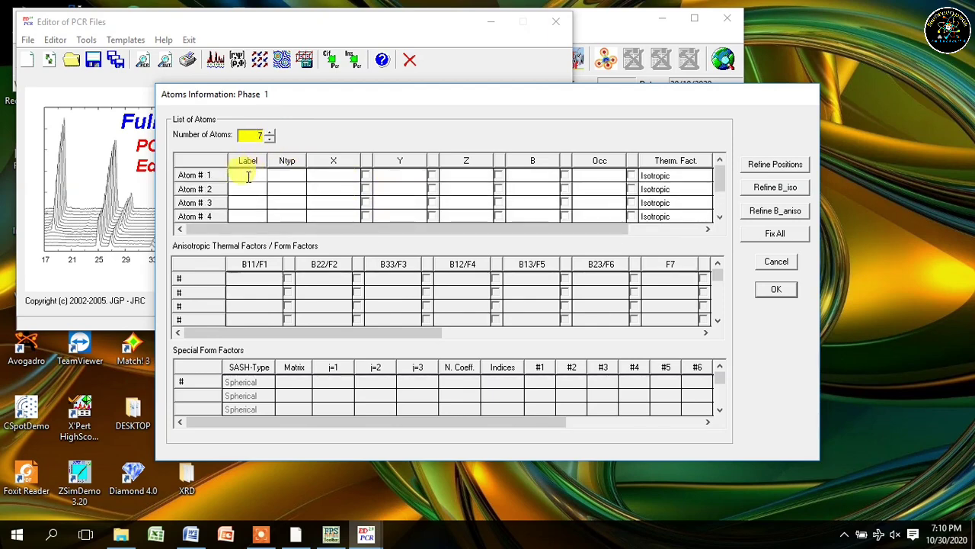
Step: Label atoms 1 to 4 of Phase 1 as Fe1, Ni1, Al1 and Fe2
{"action": "left_click", "coordinate": [247, 177]}
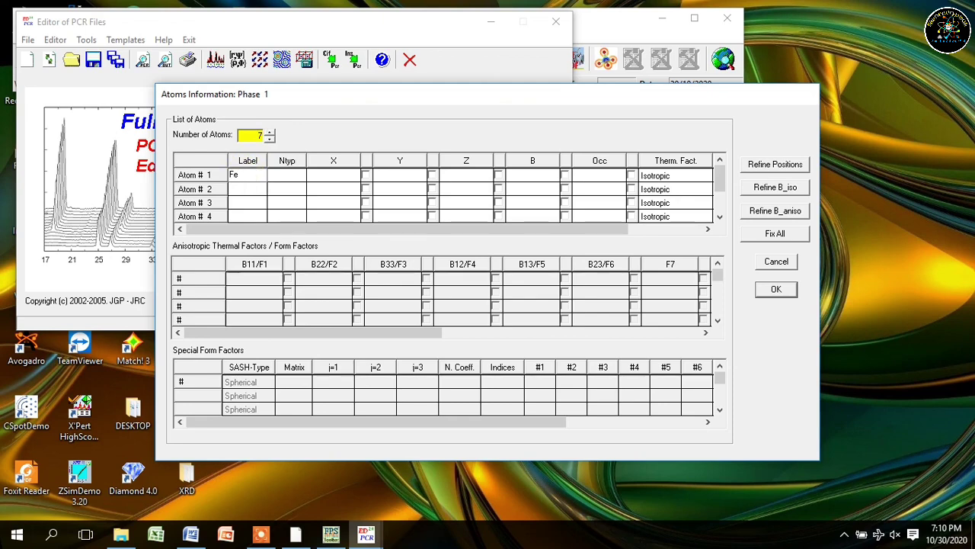
{"action": "type", "text": "Fe1"}
{"action": "left_click", "coordinate": [242, 192]}
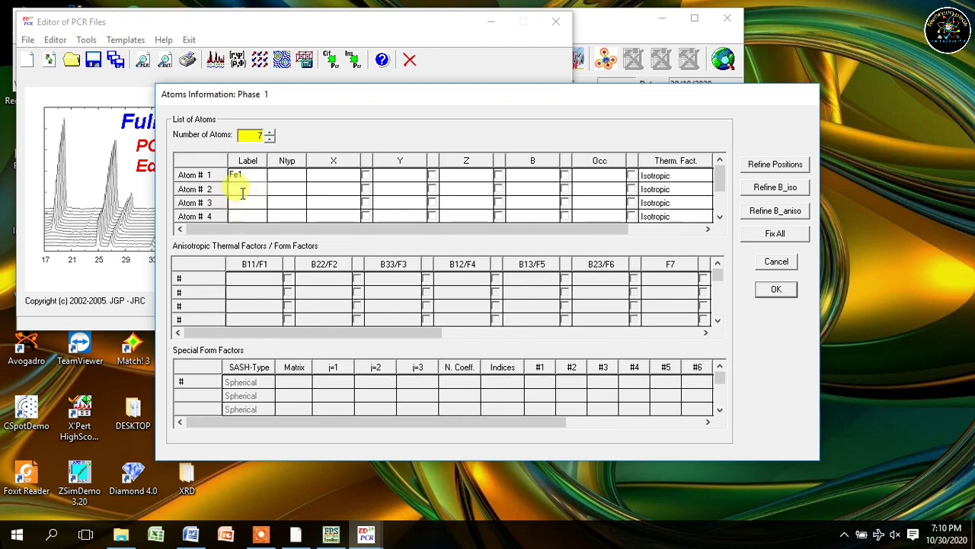
{"action": "type", "text": "Ni1"}
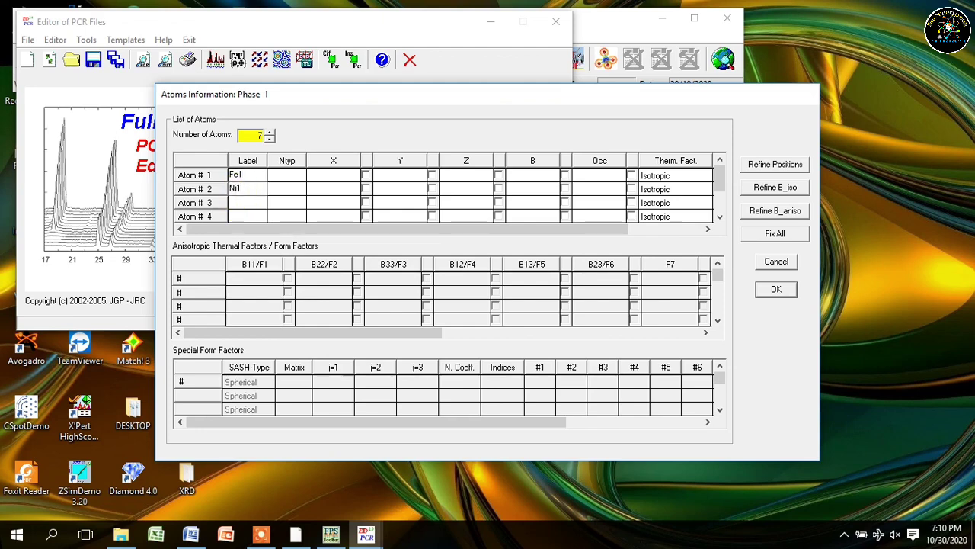
{"action": "left_click", "coordinate": [239, 201]}
{"action": "type", "text": "Al1"}
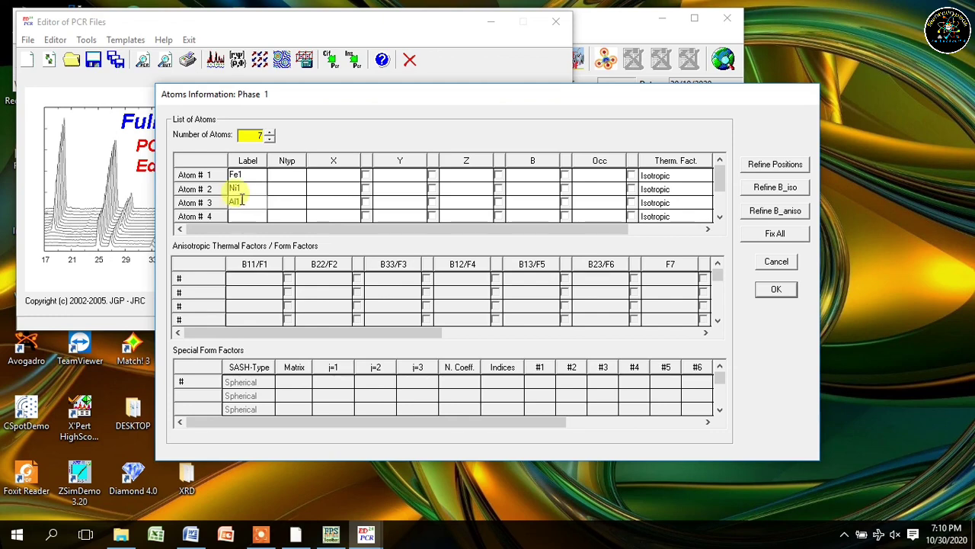
{"action": "left_click", "coordinate": [253, 215]}
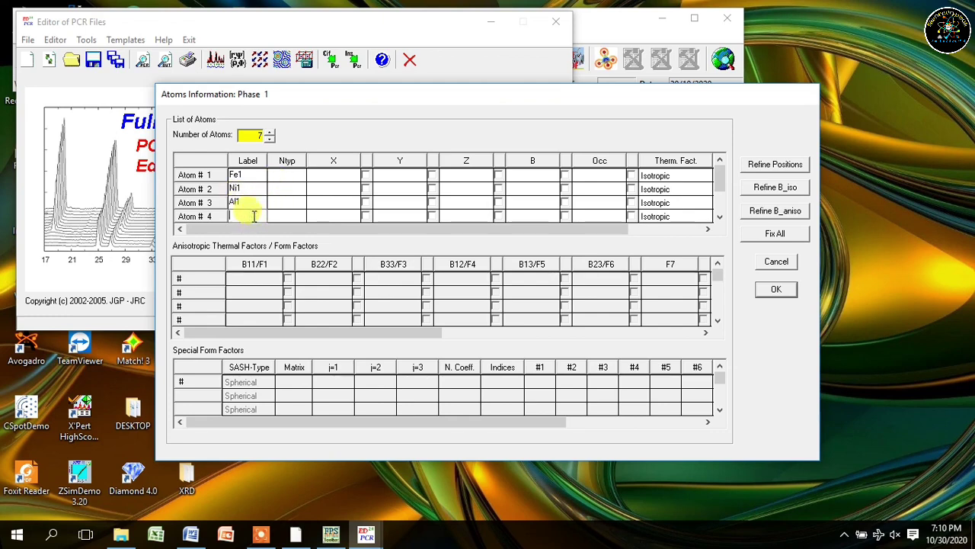
{"action": "type", "text": "Fe2"}
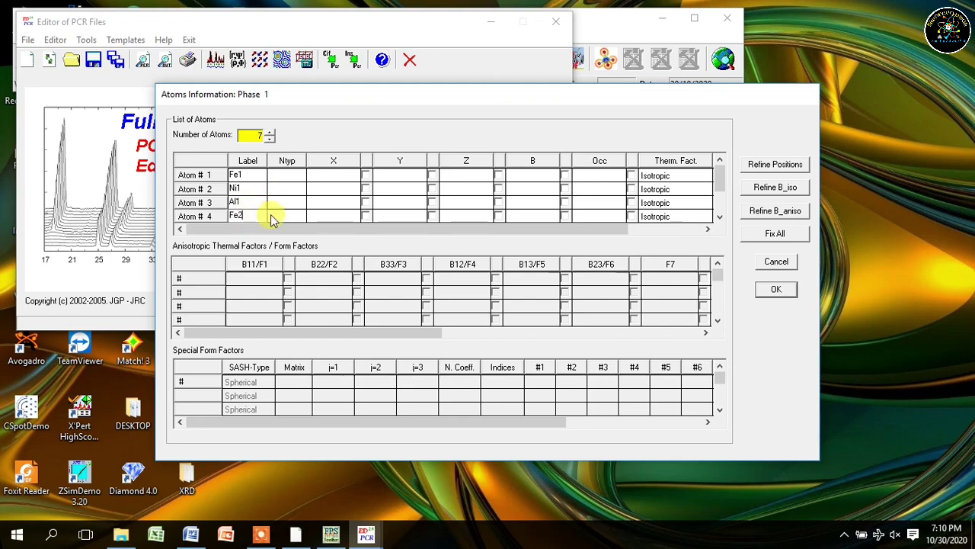
Step: Set the atom types of atoms 1 to 4 to Fe, Ni, Al and Fe
{"action": "left_click", "coordinate": [273, 216]}
{"action": "type", "text": "Fe"}
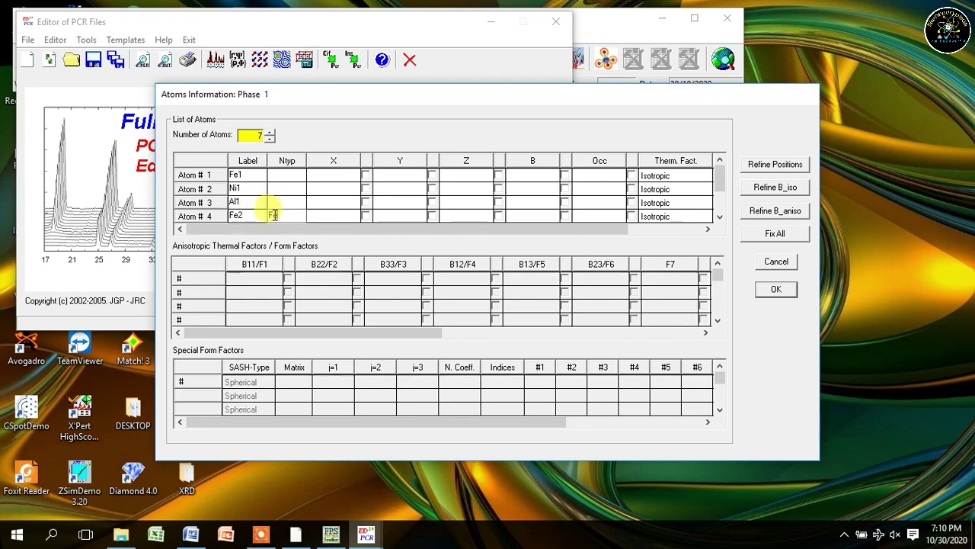
{"action": "left_click", "coordinate": [281, 202]}
{"action": "type", "text": "Al"}
{"action": "left_click", "coordinate": [280, 189]}
{"action": "type", "text": "Ni"}
{"action": "left_click", "coordinate": [286, 174]}
{"action": "type", "text": "Fe"}
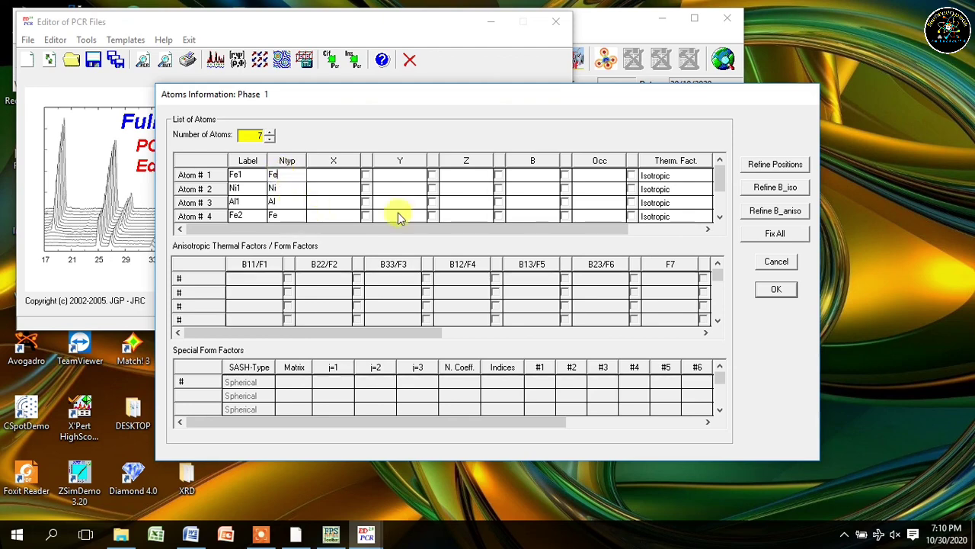
Step: Define atom 5 with the label Ni2 and the atom type Ni
{"action": "left_click_drag", "start_coordinate": [720, 185], "coordinate": [718, 191]}
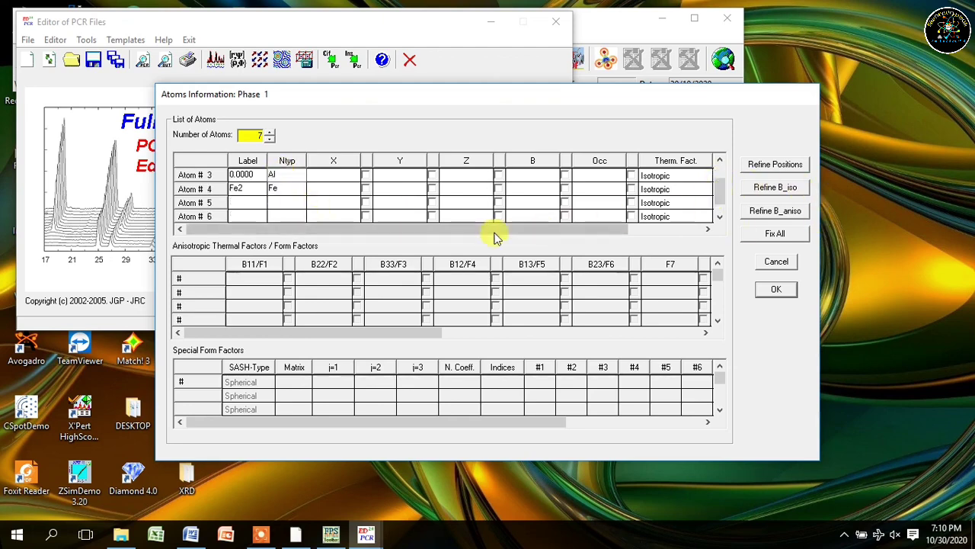
{"action": "left_click", "coordinate": [249, 200]}
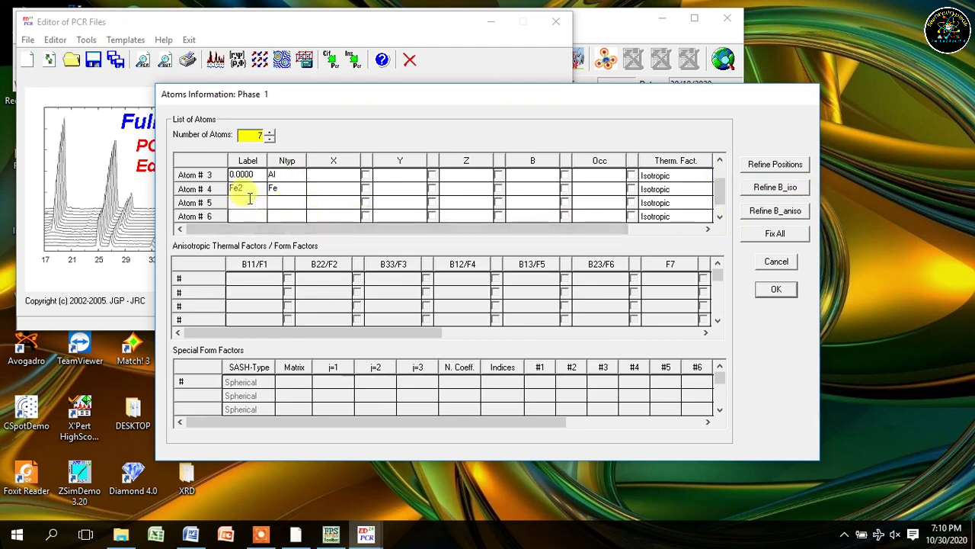
{"action": "type", "text": "Ni2"}
{"action": "left_click", "coordinate": [275, 202]}
{"action": "type", "text": "n"}
{"action": "key", "text": "BackSpace"}
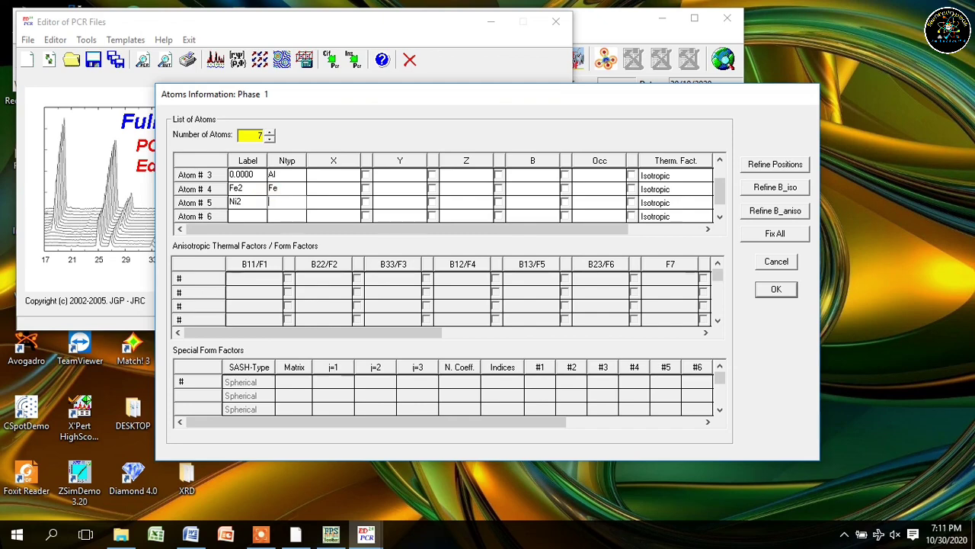
Step: Define atom 6 with the label Al2 and the atom type Al
{"action": "left_click", "coordinate": [231, 215]}
{"action": "type", "text": "Al"}
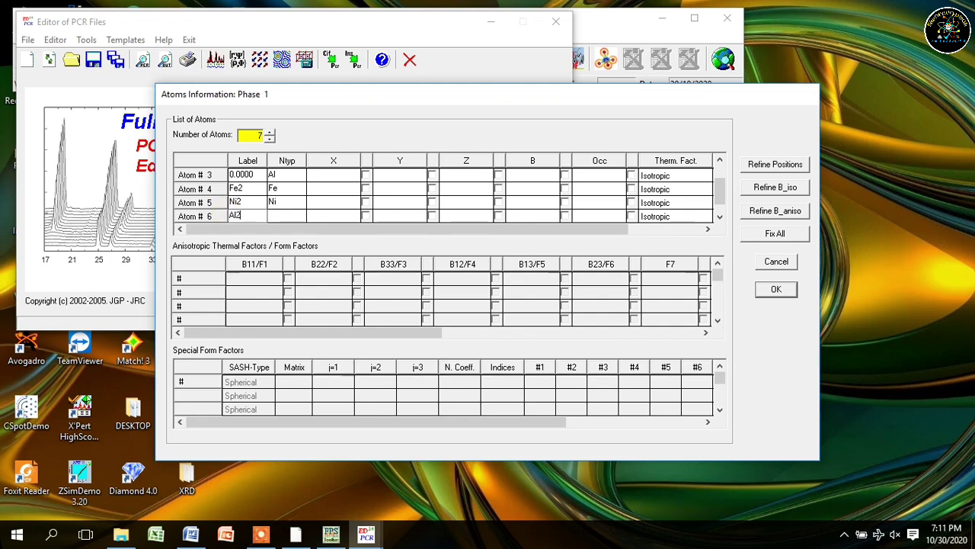
{"action": "type", "text": "2"}
{"action": "left_click", "coordinate": [282, 217]}
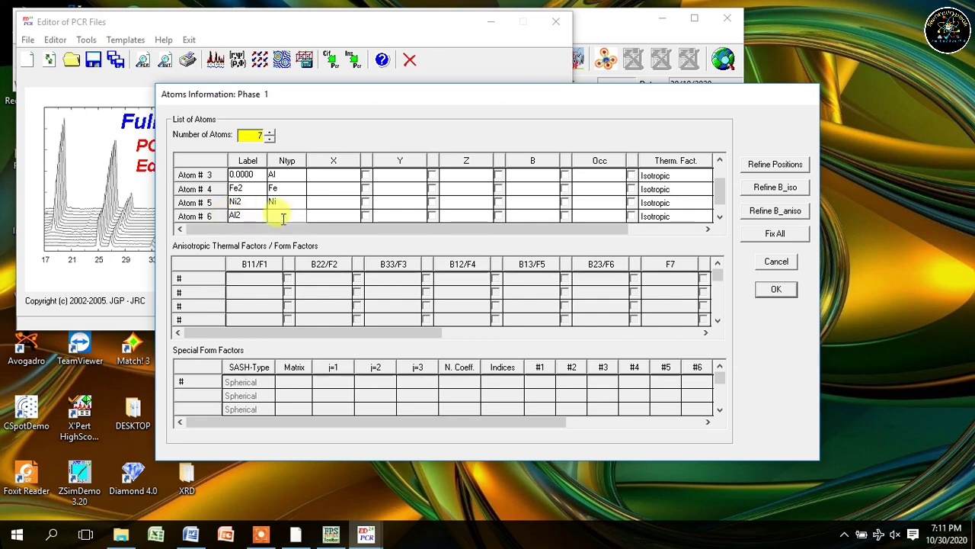
{"action": "type", "text": "Al"}
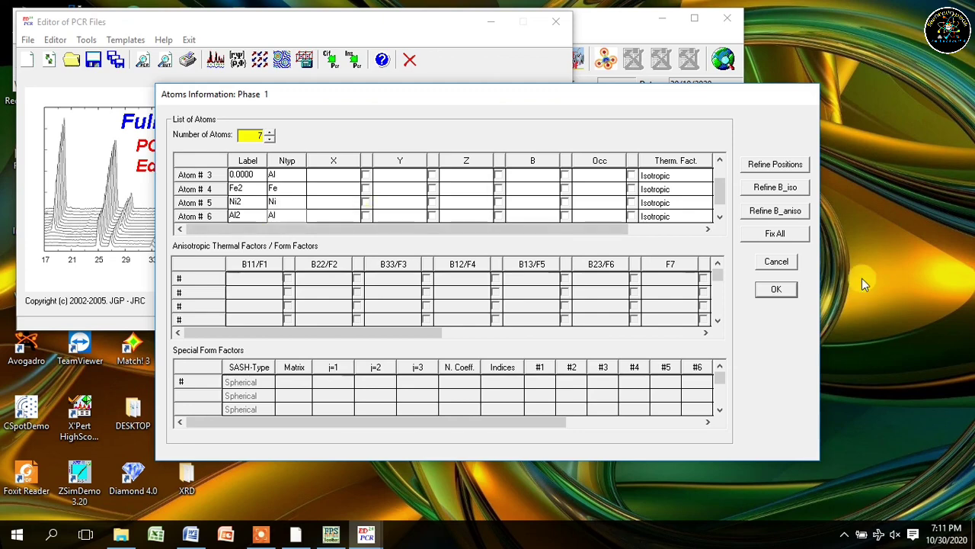
Step: Define atom 7 with the label O1 and the atom type O
{"action": "left_click", "coordinate": [721, 217]}
{"action": "left_click", "coordinate": [258, 213]}
{"action": "type", "text": "O1"}
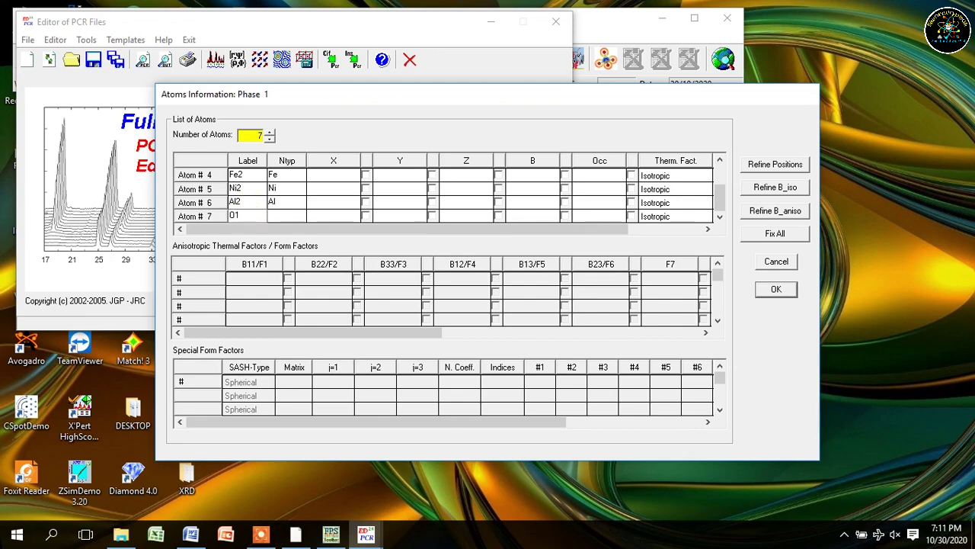
{"action": "left_click", "coordinate": [272, 214]}
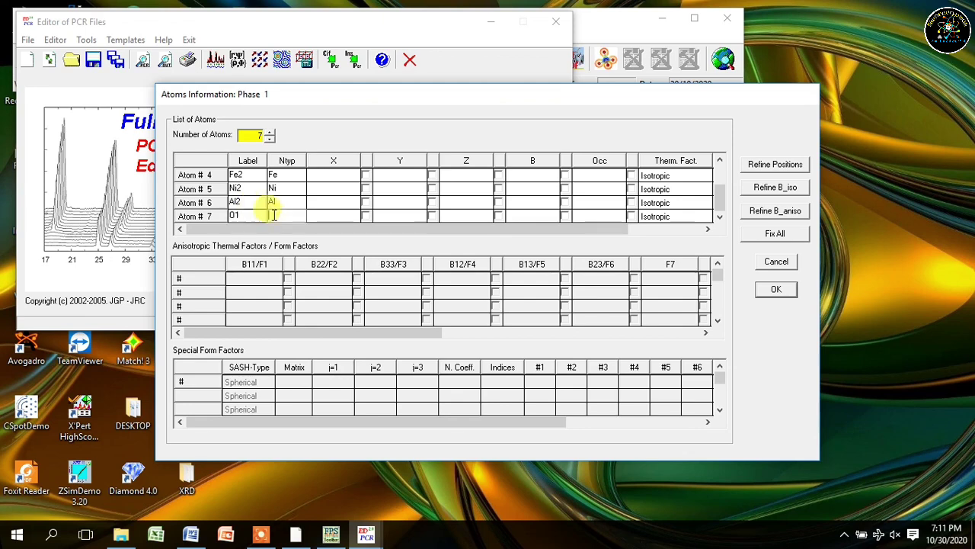
{"action": "type", "text": "O"}
Step: Correct the label of atom 3 to Al1 and set the X, Y and Z coordinates of atoms 1 to 3 to 0.125
{"action": "left_click_drag", "start_coordinate": [717, 201], "coordinate": [718, 179]}
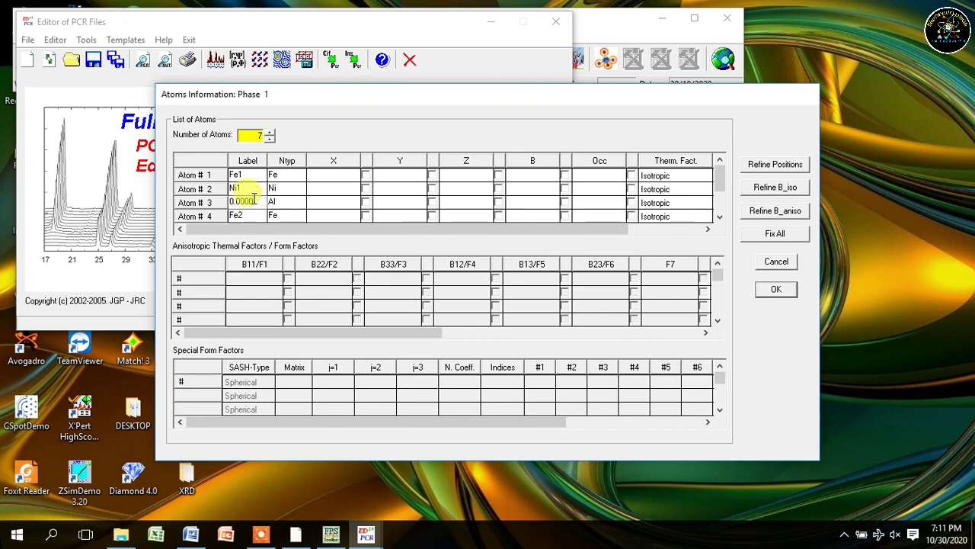
{"action": "type", "text": "Fe"}
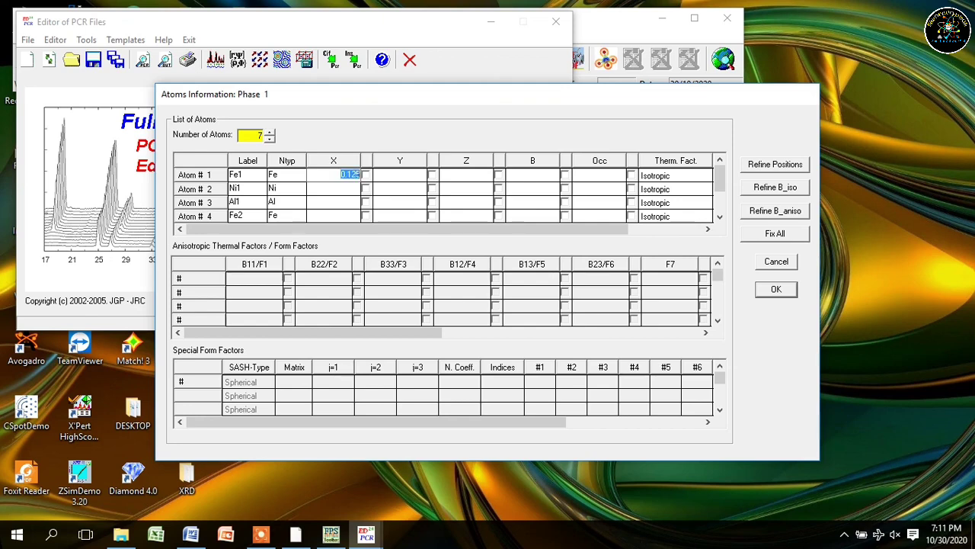
{"action": "left_click", "coordinate": [397, 175]}
{"action": "type", "text": "0.125"}
{"action": "left_click", "coordinate": [465, 175]}
{"action": "type", "text": "0.125"}
{"action": "left_click", "coordinate": [465, 188]}
{"action": "type", "text": "0.125"}
{"action": "left_click", "coordinate": [467, 202]}
{"action": "type", "text": "0.125"}
{"action": "left_click", "coordinate": [404, 202]}
{"action": "left_click", "coordinate": [340, 201]}
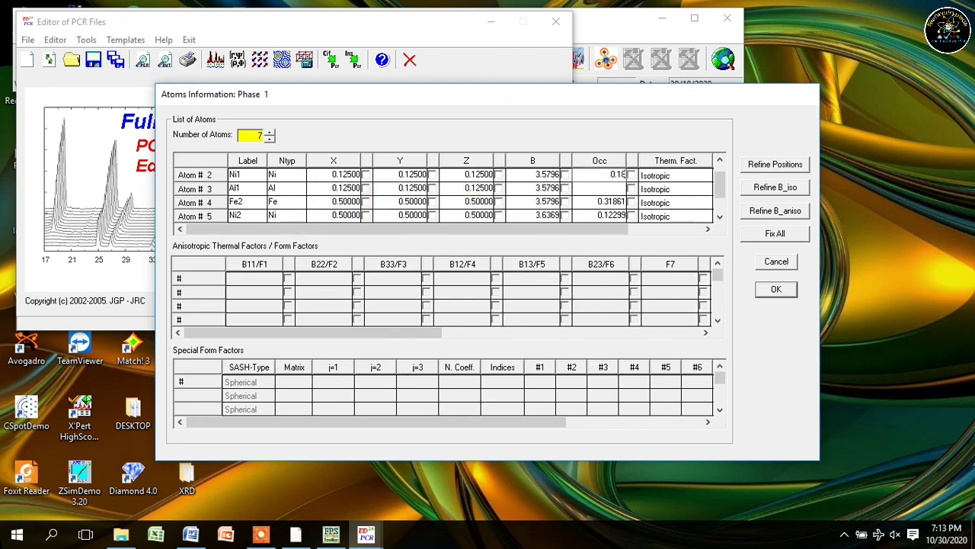
Step: Set the occupancy of Ni1 to 0.18197 and of Al1 to 0.05573, and accept the atom and refinement information
{"action": "type", "text": "197"}
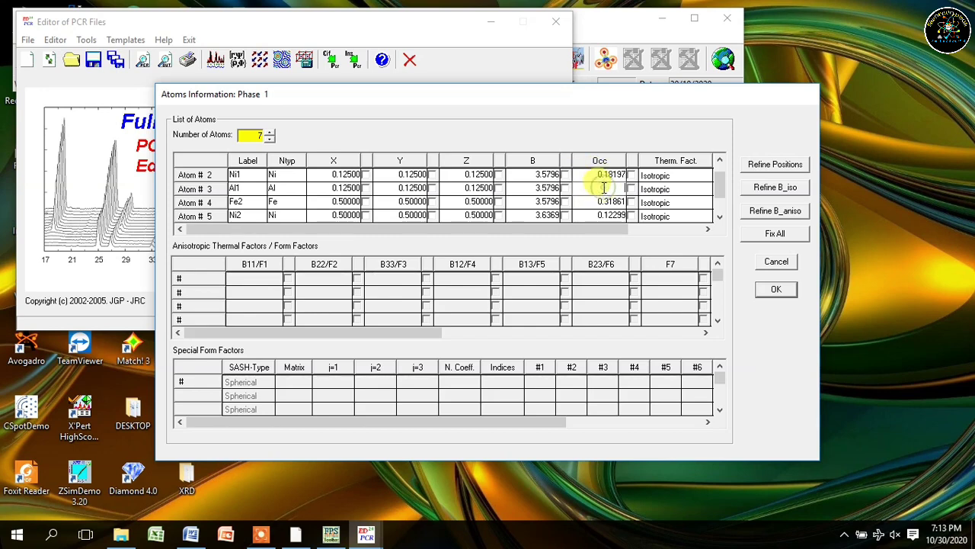
{"action": "type", "text": "0.05573"}
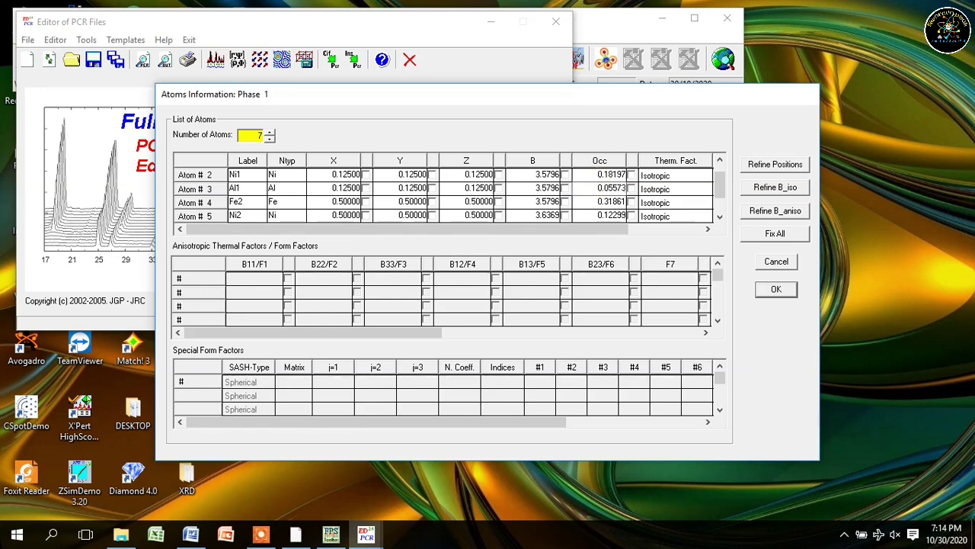
{"action": "left_click", "coordinate": [593, 202]}
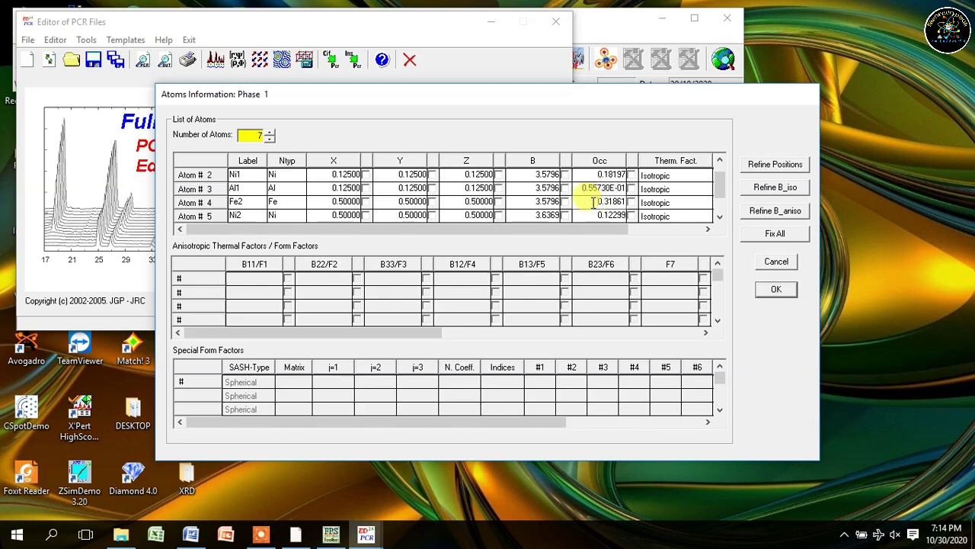
{"action": "key", "text": "BackSpace"}
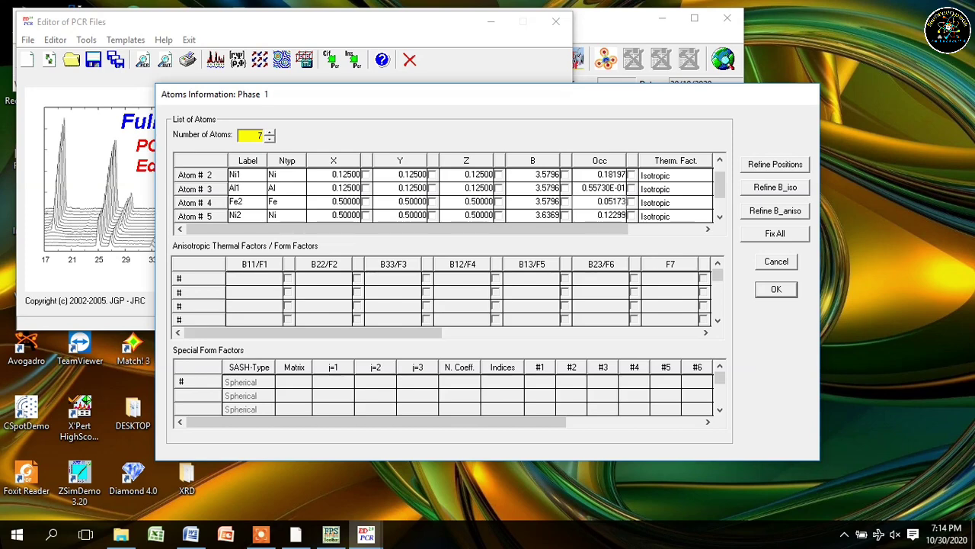
{"action": "left_click", "coordinate": [576, 203]}
{"action": "left_click", "coordinate": [538, 190]}
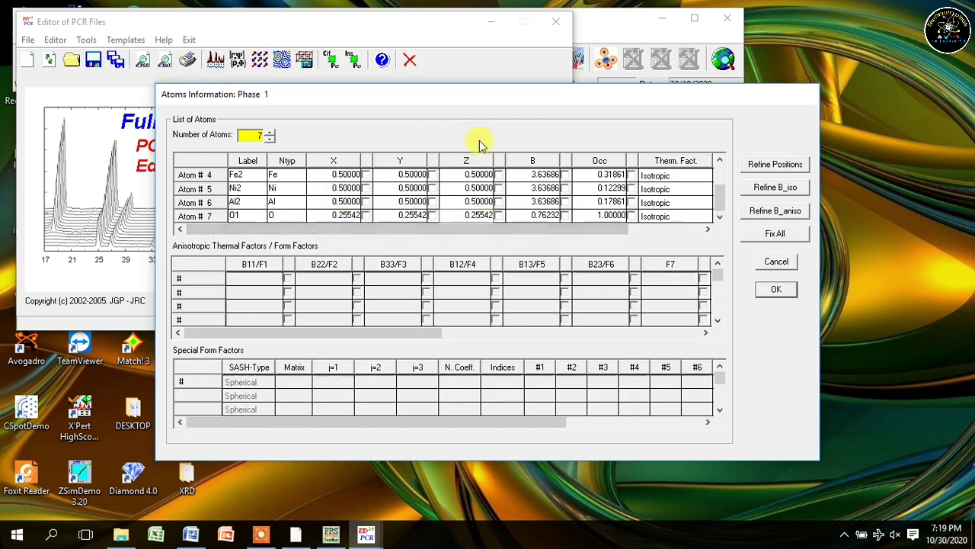
{"action": "left_click", "coordinate": [775, 291]}
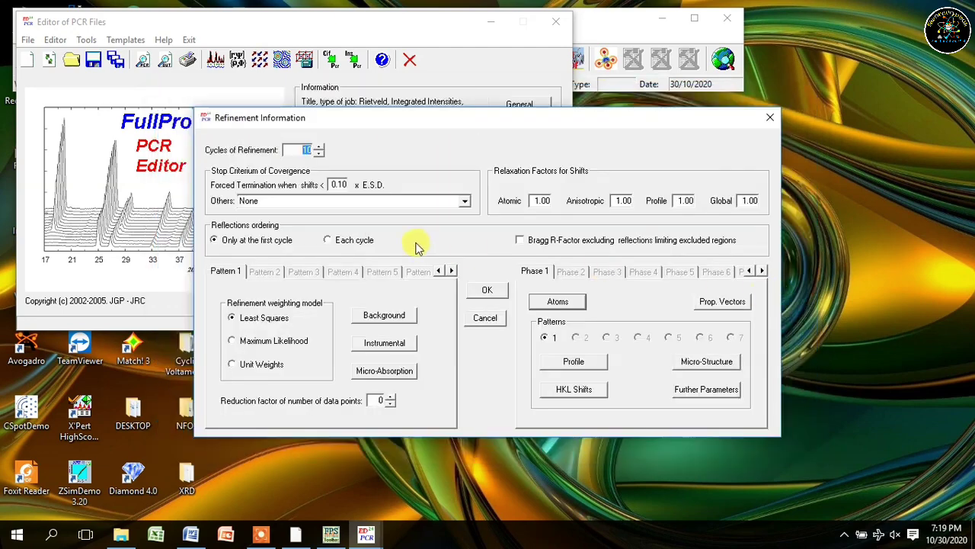
{"action": "left_click", "coordinate": [487, 294]}
Step: Bring up the PCR file selection and browse to the Rietveld folder on the Desktop
{"action": "left_click", "coordinate": [226, 60]}
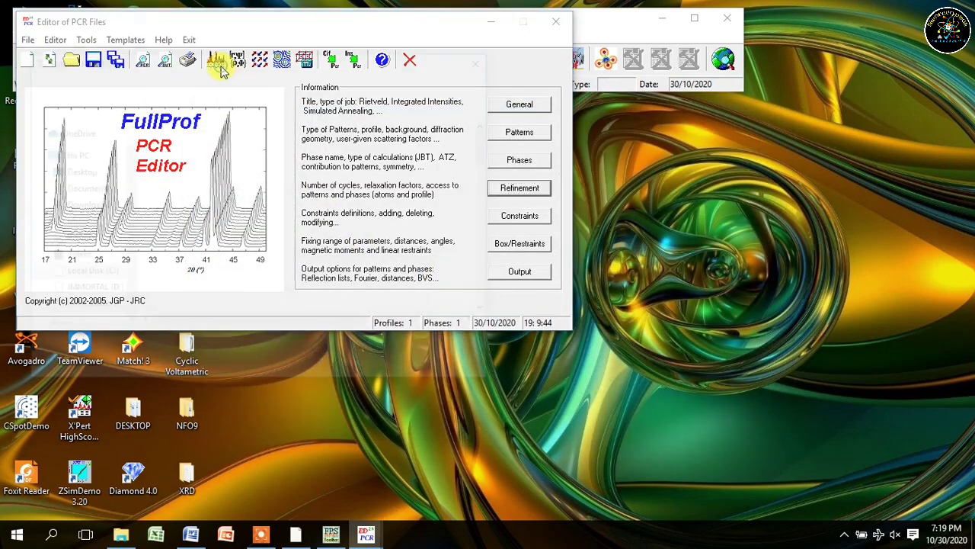
{"action": "left_click", "coordinate": [76, 171]}
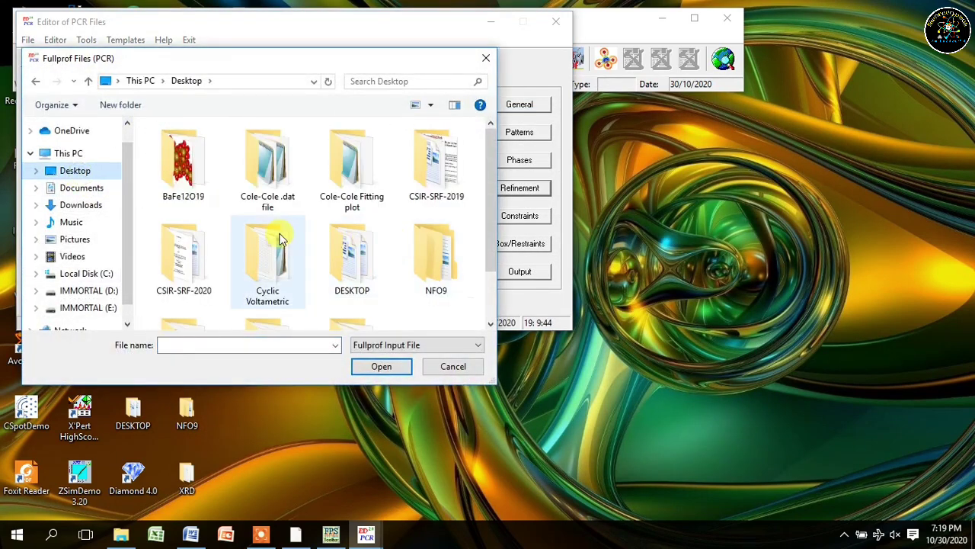
{"action": "scroll", "coordinate": [450, 251], "scroll_direction": "down", "scroll_amount": 2}
{"action": "left_click", "coordinate": [194, 295]}
{"action": "double_click", "coordinate": [194, 296]}
Step: Enter NiFeAlO without an extension as the PCR file name and agree to create the file
{"action": "left_click", "coordinate": [246, 344]}
{"action": "type", "text": "N"}
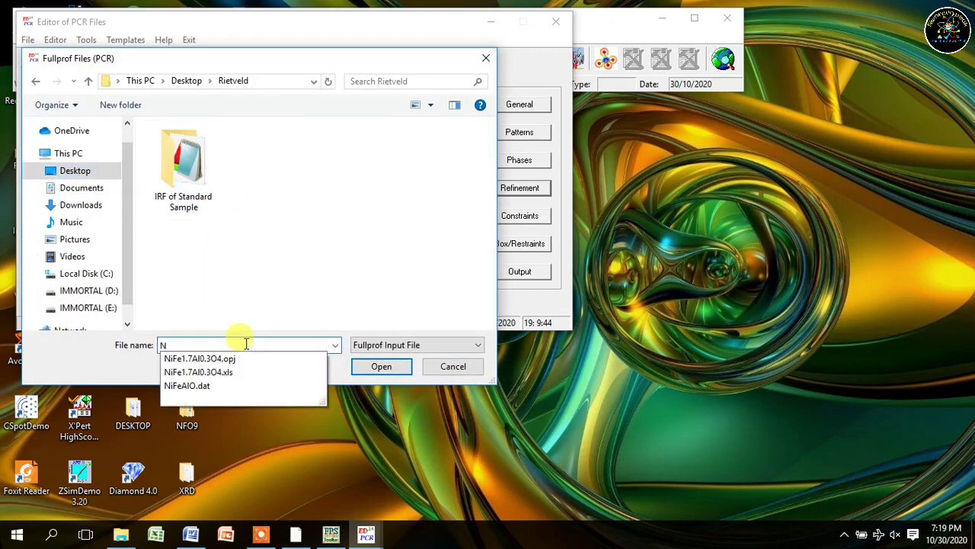
{"action": "left_click", "coordinate": [222, 383]}
{"action": "left_click", "coordinate": [230, 346]}
{"action": "key", "text": "BackSpace"}
{"action": "key", "text": "BackSpace"}
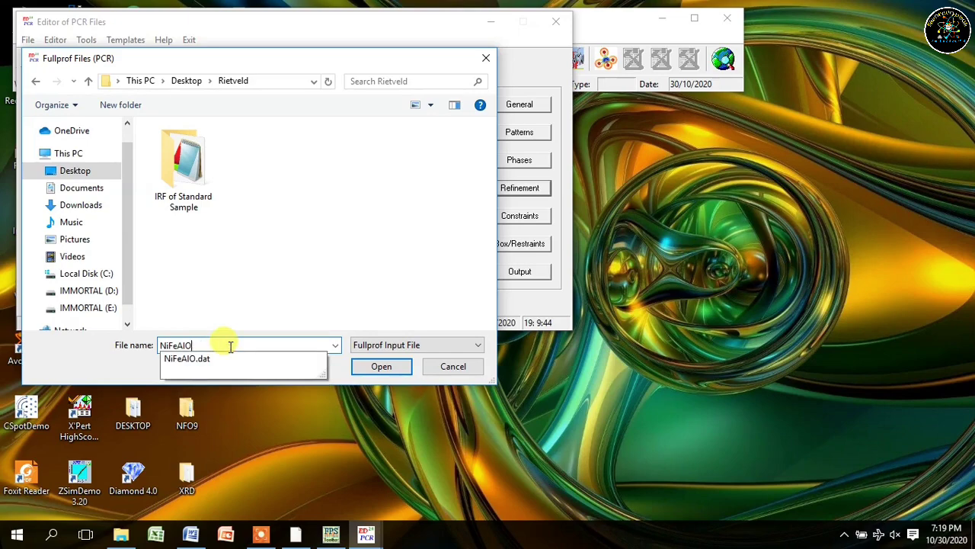
{"action": "left_click", "coordinate": [381, 365]}
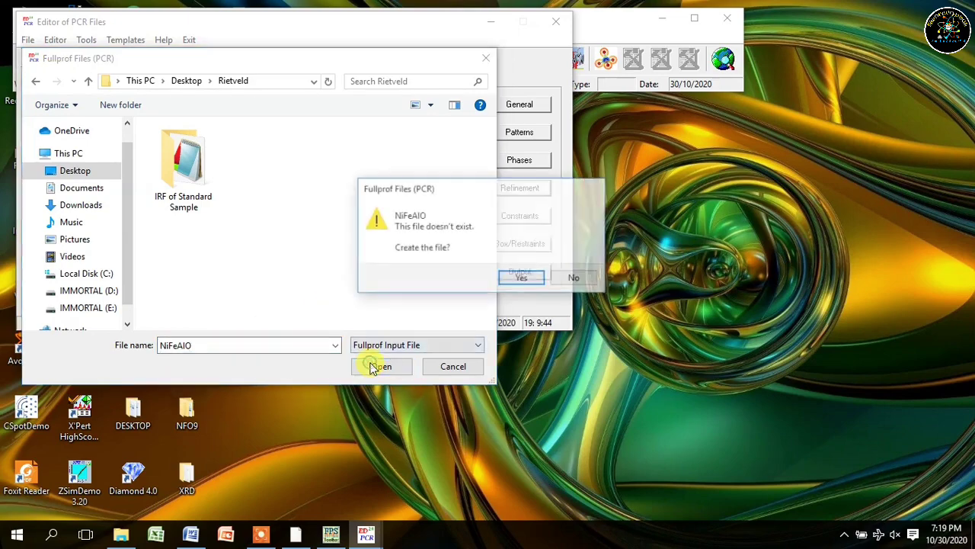
{"action": "left_click", "coordinate": [521, 279]}
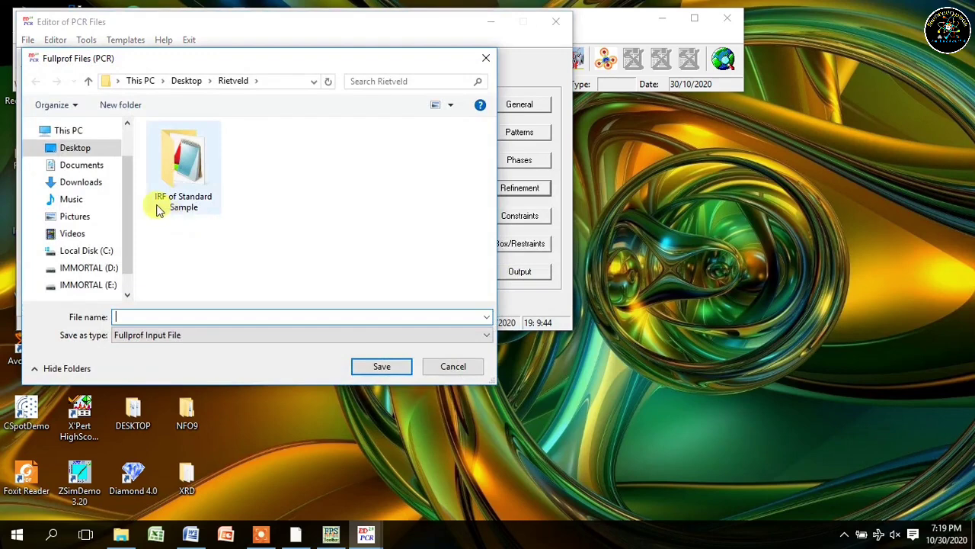
Step: Save the PCR file as NiFeAlO in the Rietveld folder on the Desktop, and reload it after the FullProf run
{"action": "left_click", "coordinate": [88, 152]}
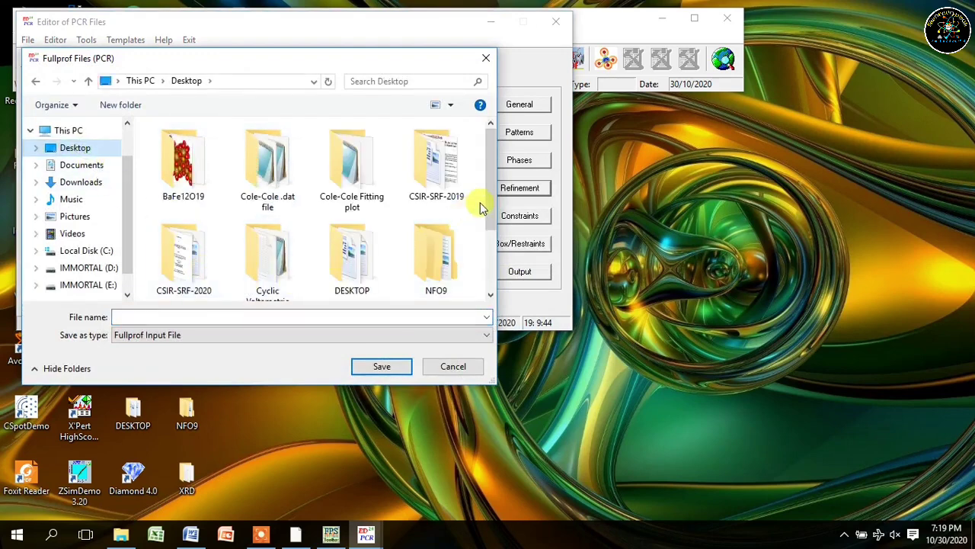
{"action": "scroll", "coordinate": [424, 288], "scroll_direction": "down", "scroll_amount": 2}
{"action": "double_click", "coordinate": [157, 272]}
{"action": "left_click", "coordinate": [196, 320]}
{"action": "type", "text": "n"}
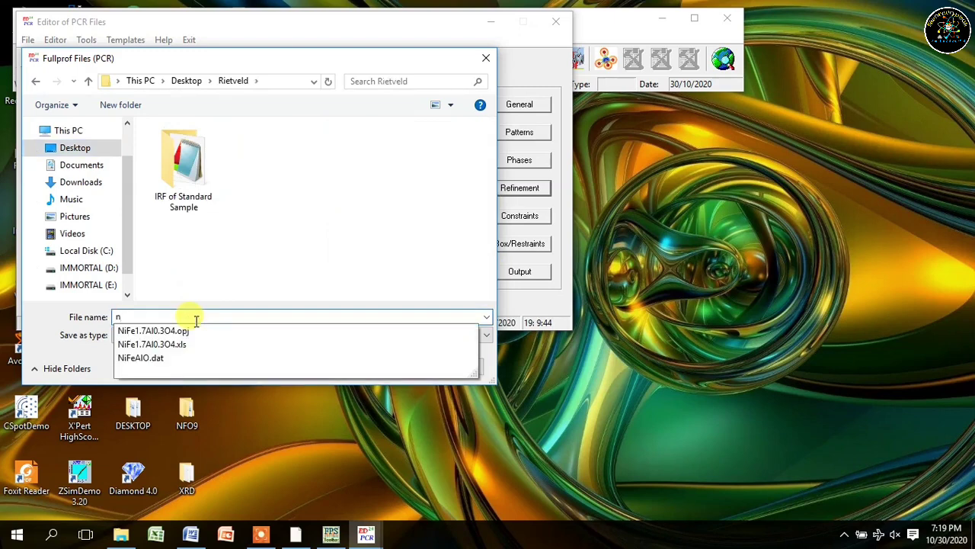
{"action": "left_click", "coordinate": [185, 357]}
{"action": "left_click", "coordinate": [205, 314]}
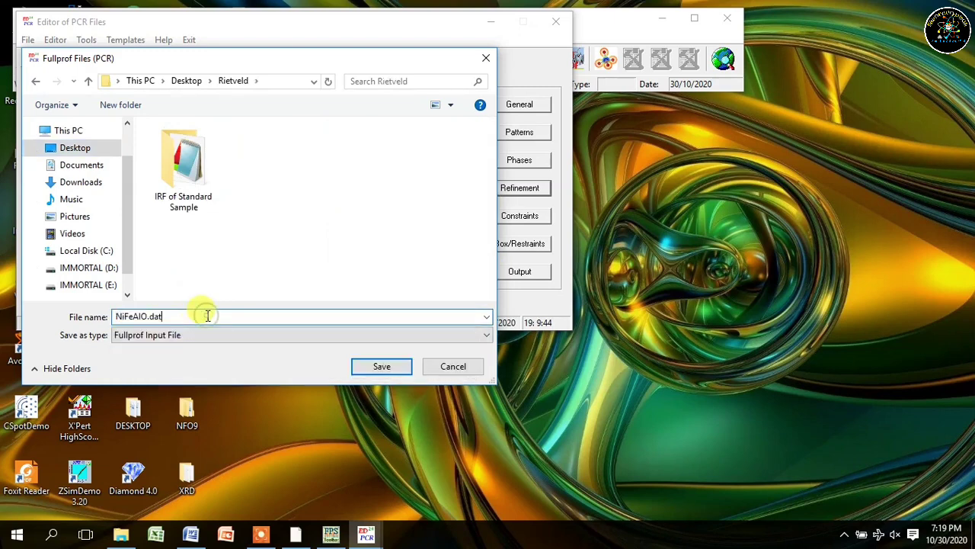
{"action": "key", "text": "BackSpace"}
{"action": "key", "text": "BackSpace"}
{"action": "key", "text": "BackSpace"}
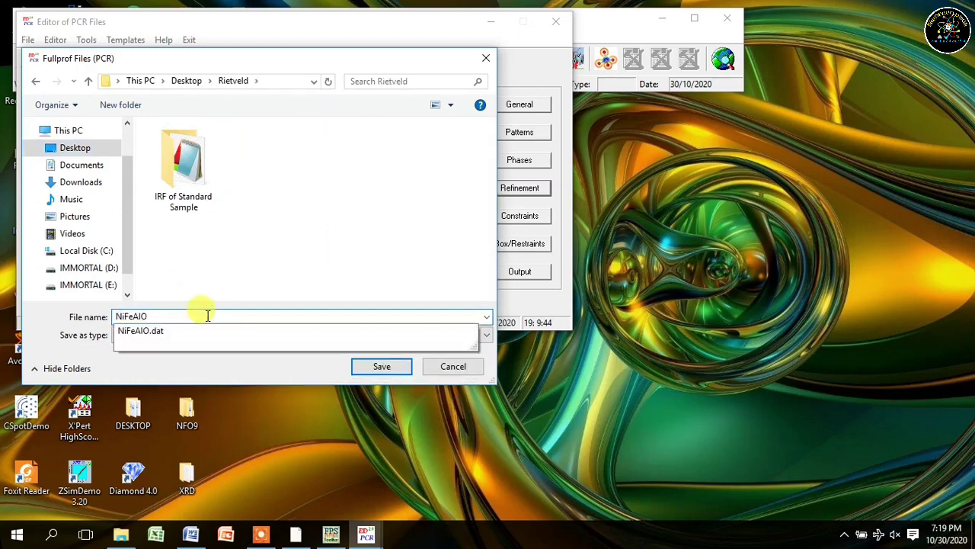
{"action": "left_click", "coordinate": [401, 369]}
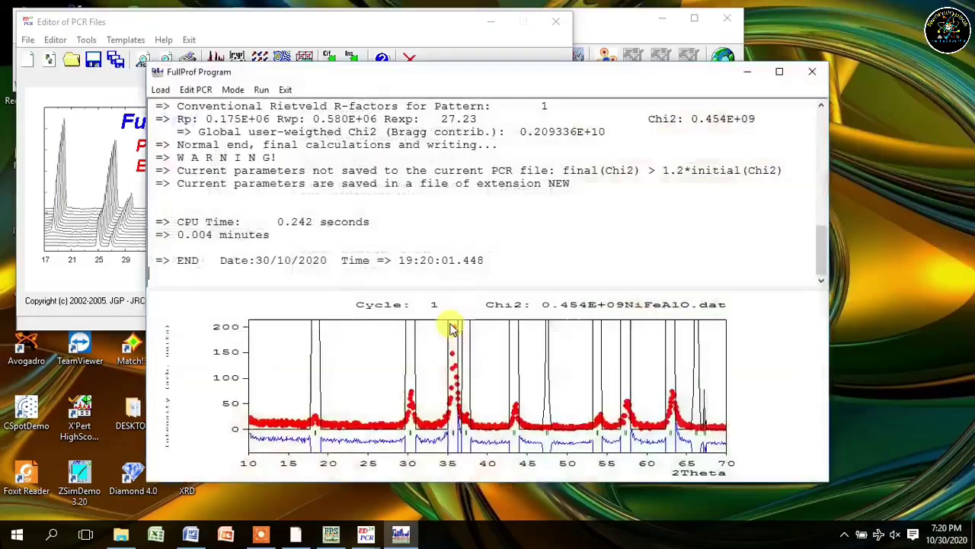
{"action": "left_click", "coordinate": [290, 90]}
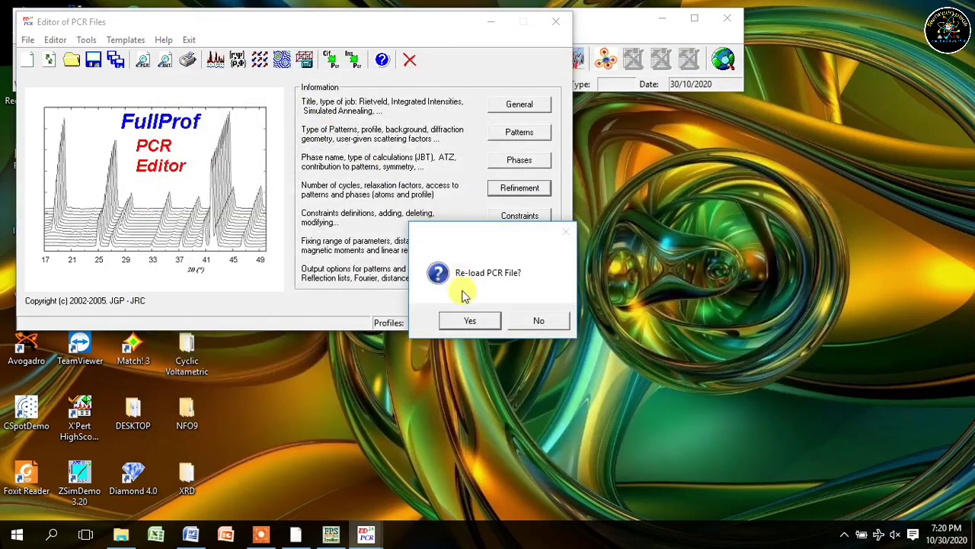
{"action": "left_click", "coordinate": [465, 320]}
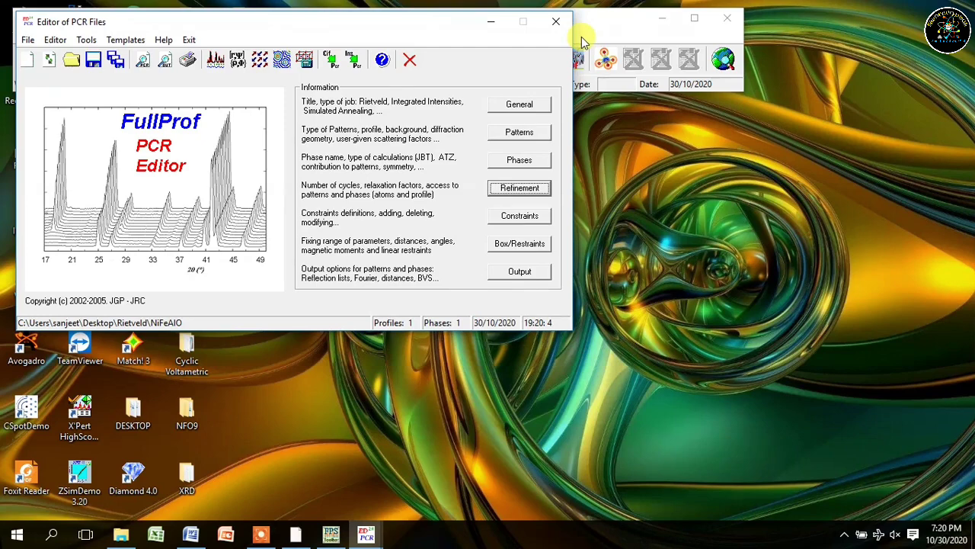
Step: Mark the scale factor of phase 1, pattern 1 for refinement and accept the profile and refinement settings
{"action": "left_click", "coordinate": [523, 193]}
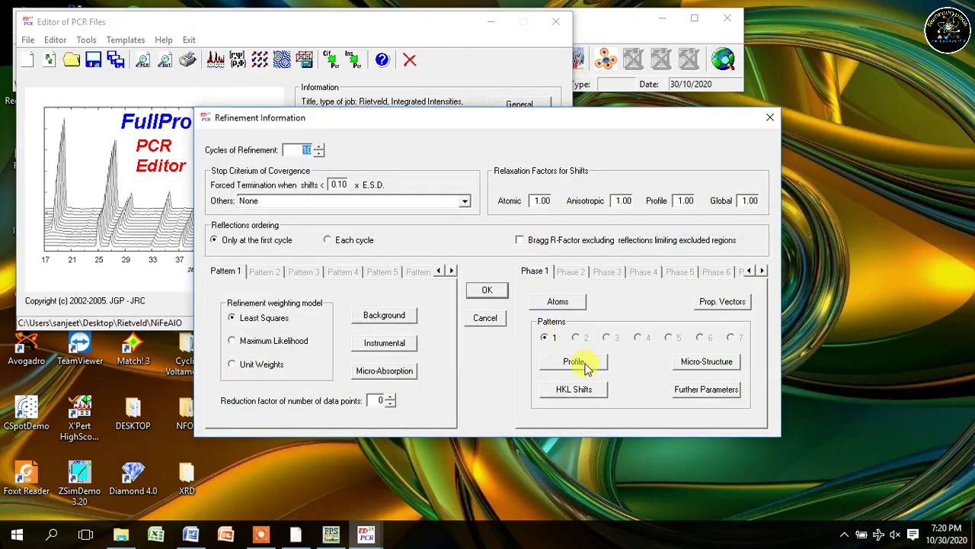
{"action": "left_click", "coordinate": [564, 360]}
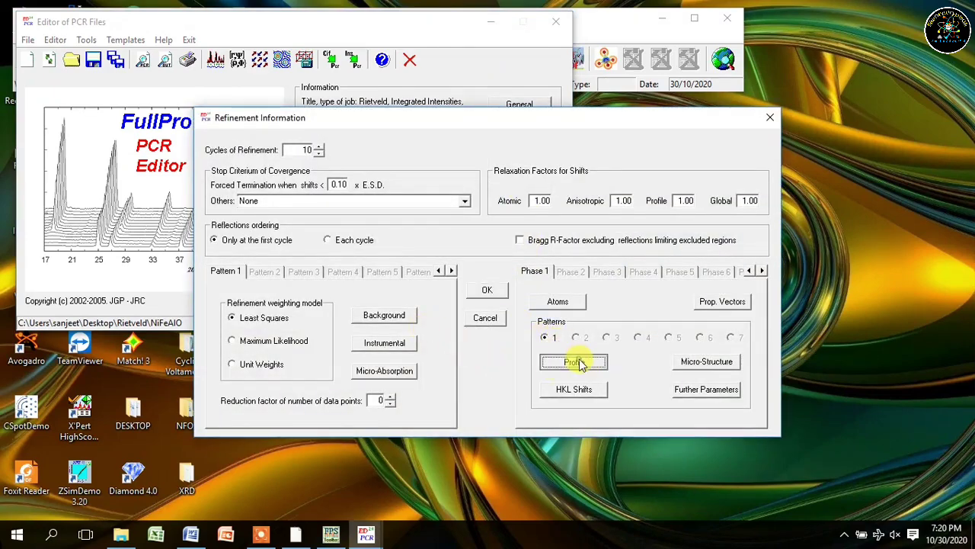
{"action": "left_click", "coordinate": [363, 162]}
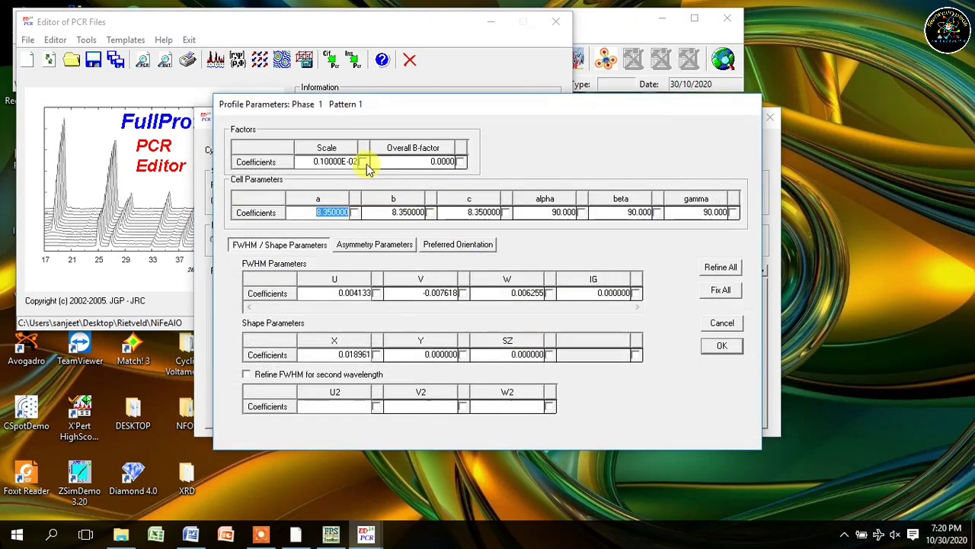
{"action": "left_click", "coordinate": [716, 347]}
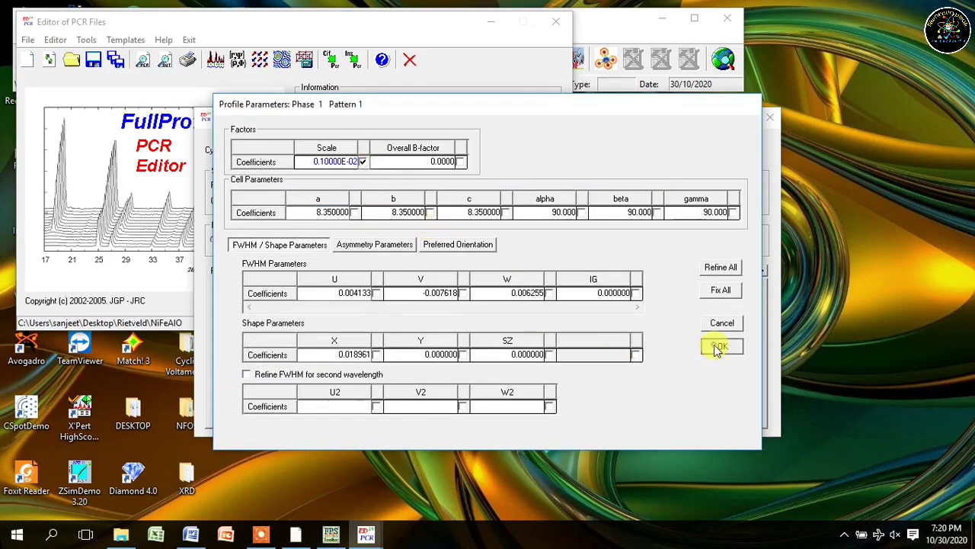
{"action": "left_click", "coordinate": [481, 292]}
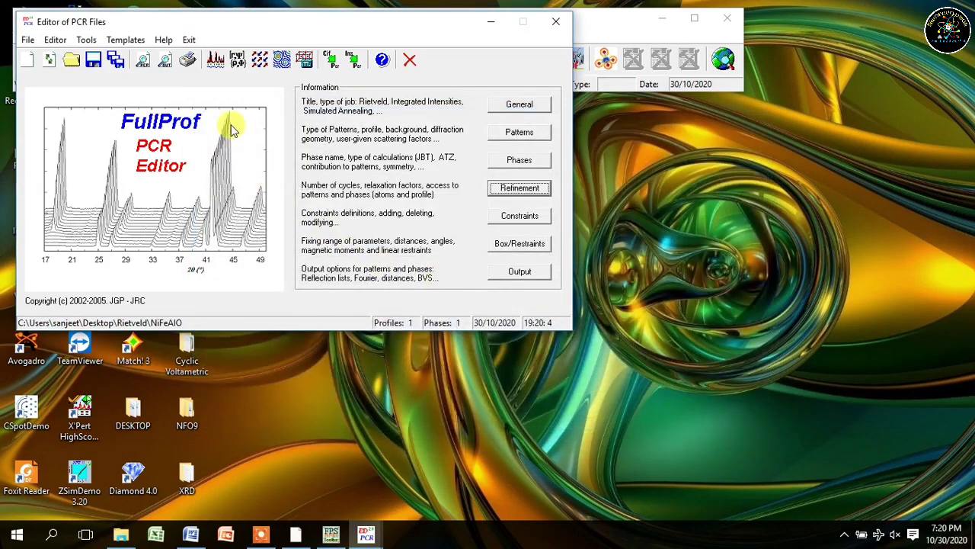
Step: Run FullProf to refine the scale factor, close the run and reload the PCR file
{"action": "left_click", "coordinate": [221, 65]}
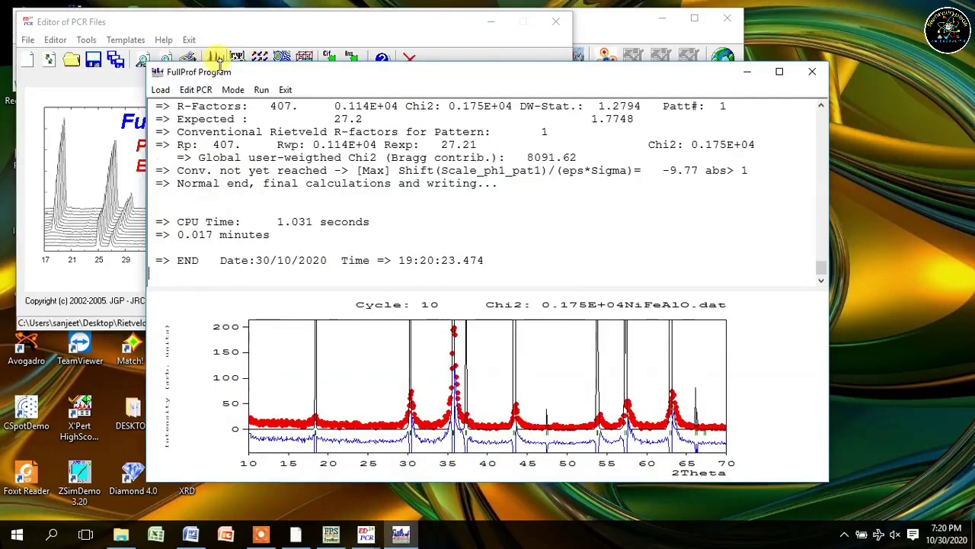
{"action": "left_click", "coordinate": [267, 90]}
{"action": "left_click", "coordinate": [285, 90]}
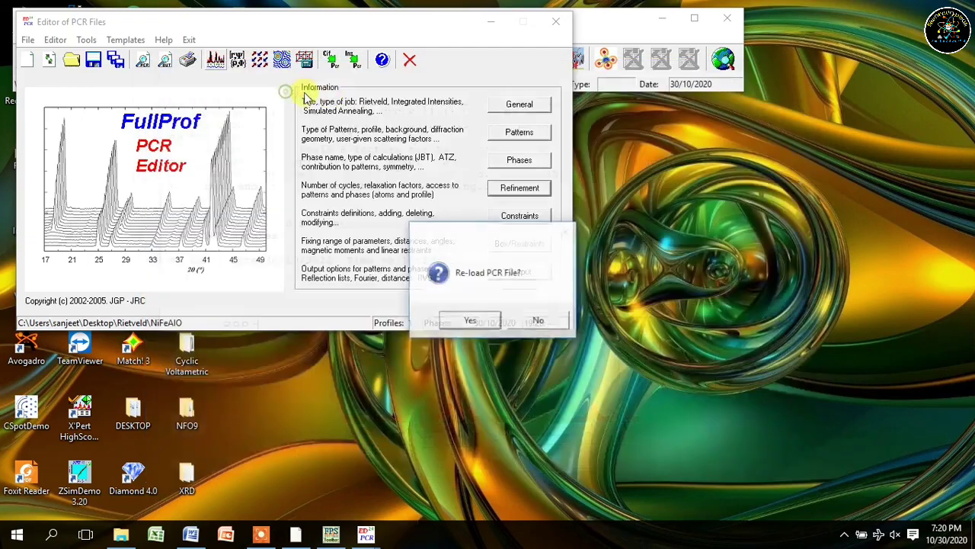
{"action": "left_click", "coordinate": [474, 319]}
Step: Mark the cell parameters a, b and c of phase 1 for refinement and accept the settings
{"action": "left_click", "coordinate": [523, 190]}
{"action": "left_click", "coordinate": [573, 360]}
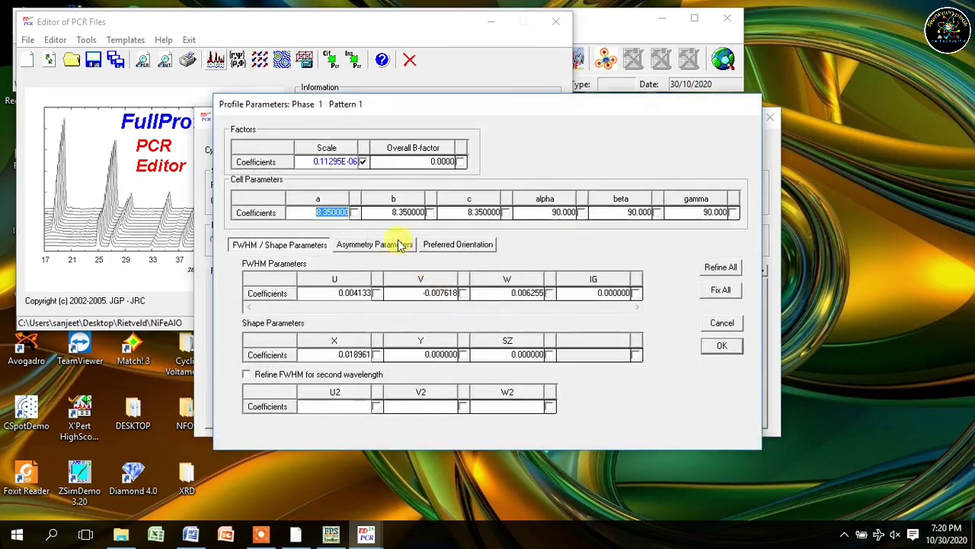
{"action": "left_click", "coordinate": [354, 212]}
{"action": "left_click", "coordinate": [430, 213]}
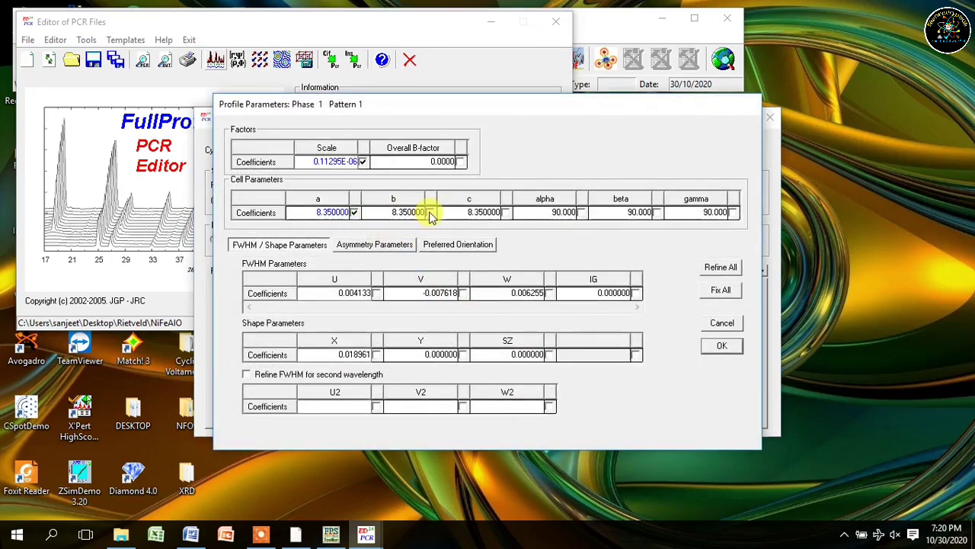
{"action": "left_click", "coordinate": [506, 213]}
{"action": "left_click", "coordinate": [720, 346]}
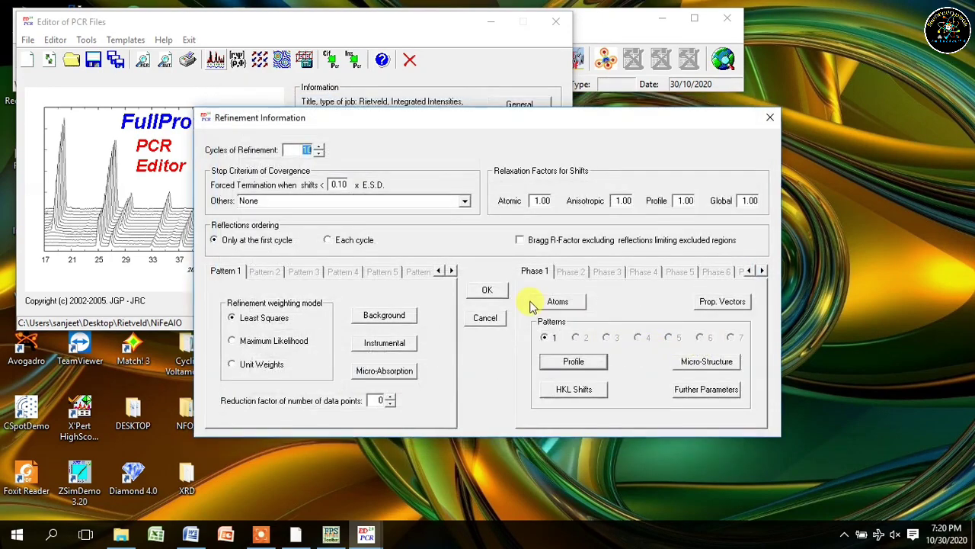
{"action": "left_click", "coordinate": [487, 288]}
Step: Run FullProf with the cell parameters released, close the run and reload the PCR file
{"action": "left_click", "coordinate": [215, 64]}
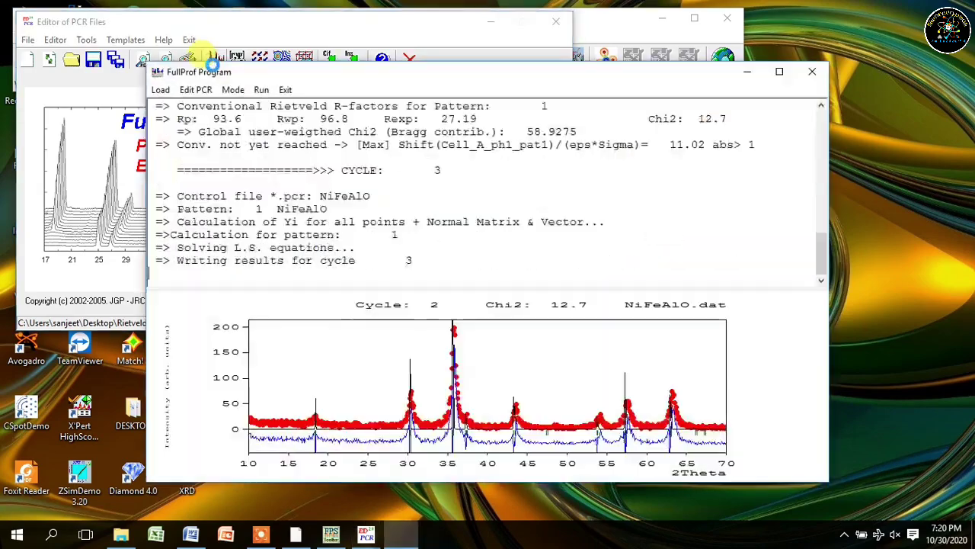
{"action": "left_click", "coordinate": [285, 90]}
{"action": "left_click", "coordinate": [481, 323]}
Step: Mark the background polynomial coefficient a_0 of pattern 1 for refinement and accept the settings
{"action": "left_click", "coordinate": [520, 189]}
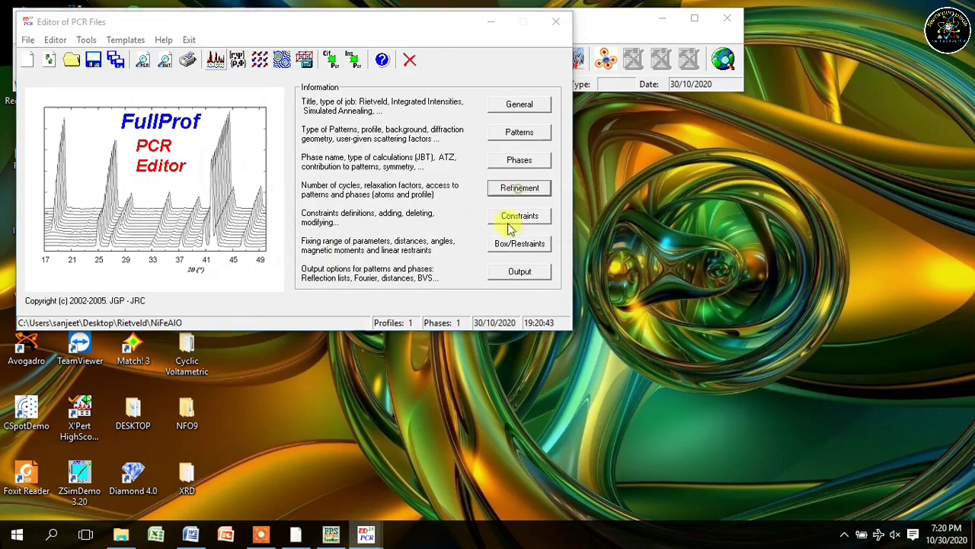
{"action": "left_click", "coordinate": [400, 315]}
{"action": "left_click", "coordinate": [339, 347]}
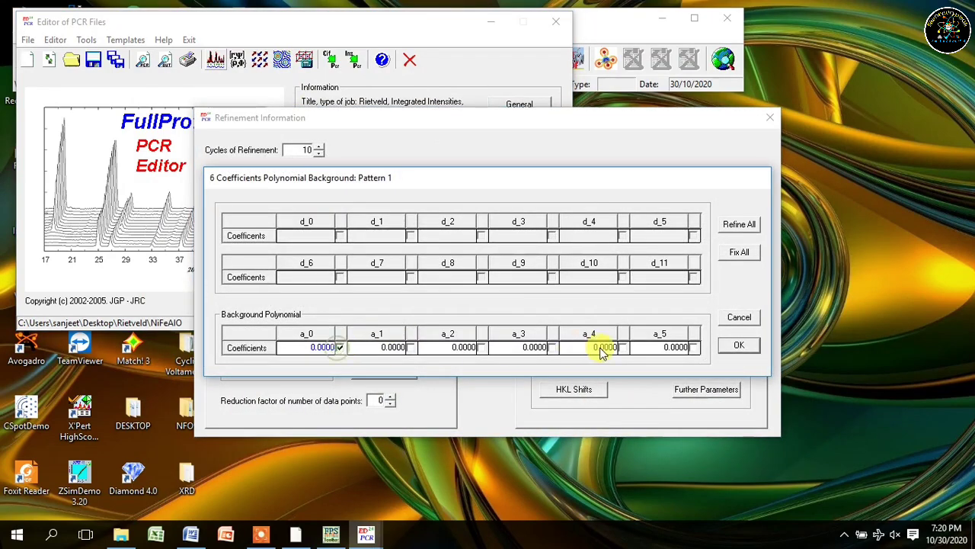
{"action": "left_click", "coordinate": [736, 344]}
{"action": "left_click", "coordinate": [499, 287]}
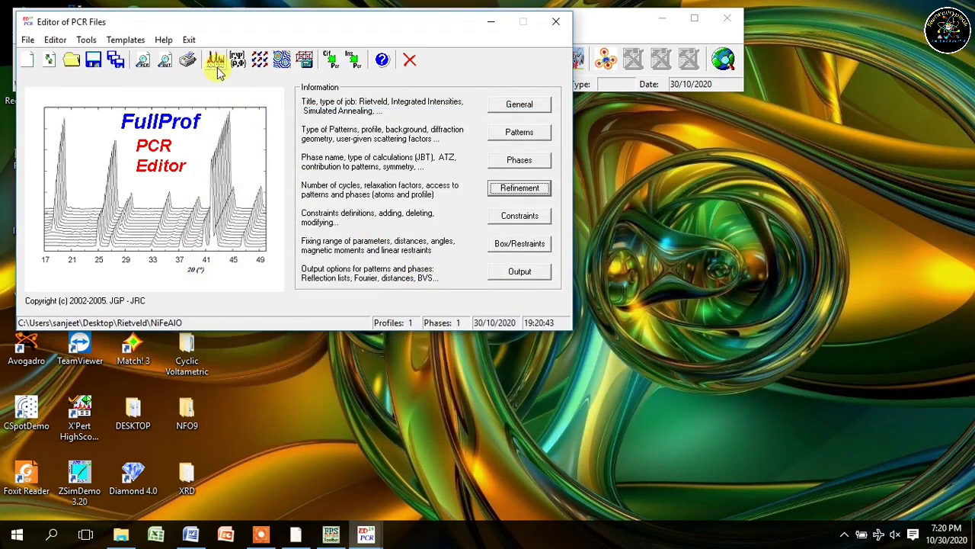
Step: Run FullProf to refine background coefficient a_0, close the run and reload the PCR file
{"action": "left_click", "coordinate": [215, 61]}
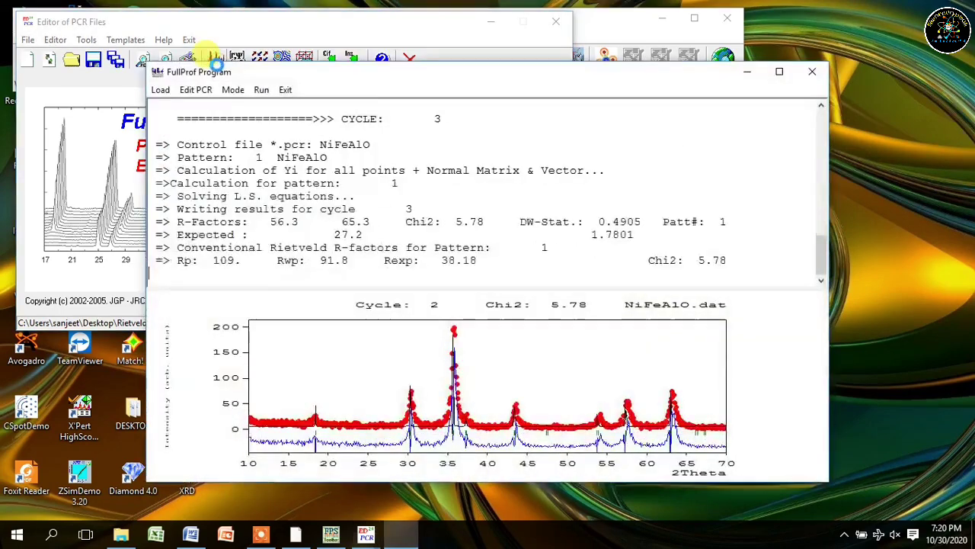
{"action": "left_click", "coordinate": [296, 90]}
{"action": "left_click", "coordinate": [462, 320]}
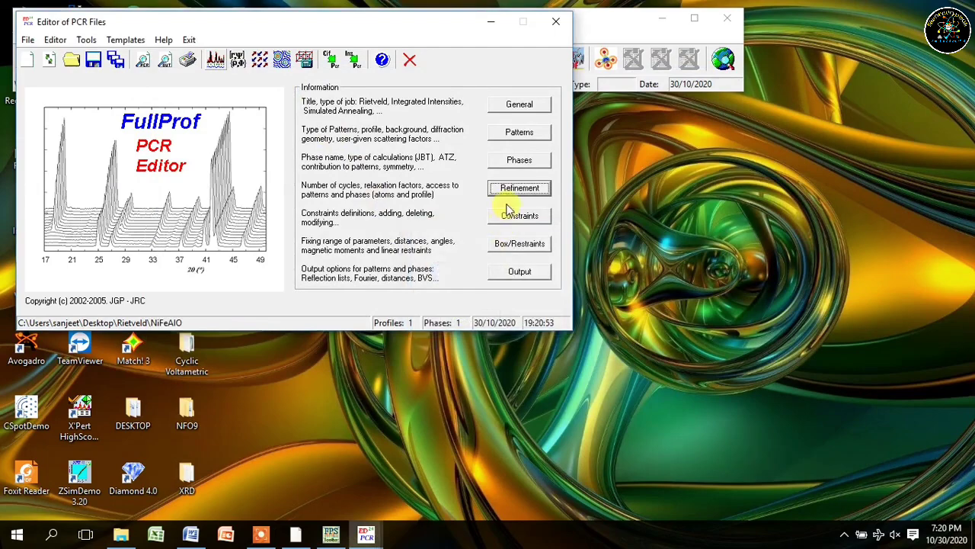
Step: Fix background coefficient a_0, mark a_1 for refinement instead and accept the settings
{"action": "left_click", "coordinate": [512, 190]}
{"action": "left_click", "coordinate": [392, 316]}
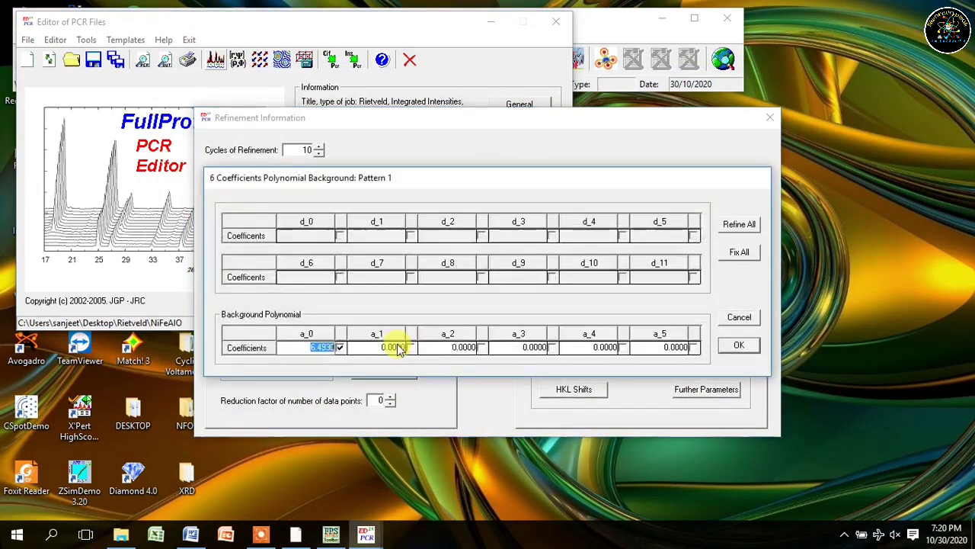
{"action": "left_click", "coordinate": [340, 347]}
{"action": "left_click", "coordinate": [410, 346]}
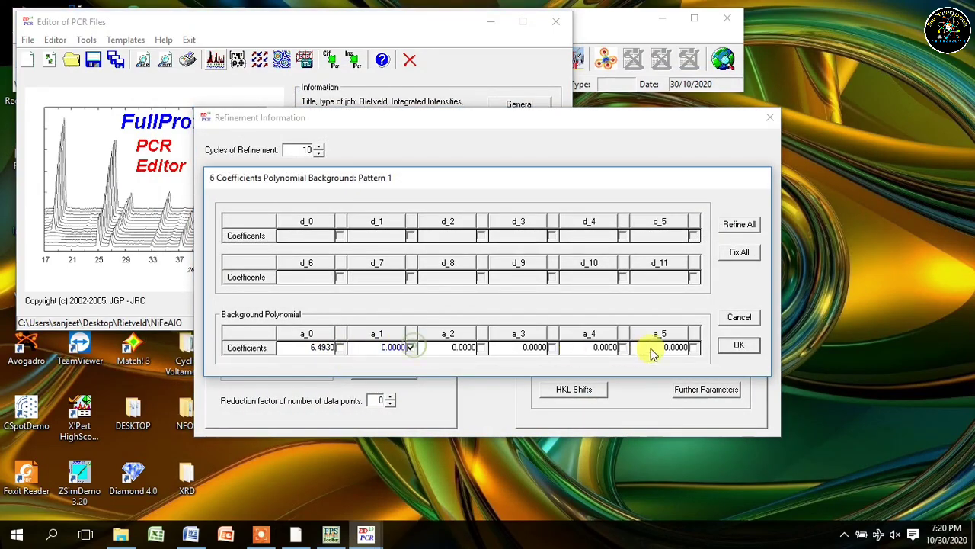
{"action": "left_click", "coordinate": [733, 347]}
{"action": "left_click", "coordinate": [488, 290]}
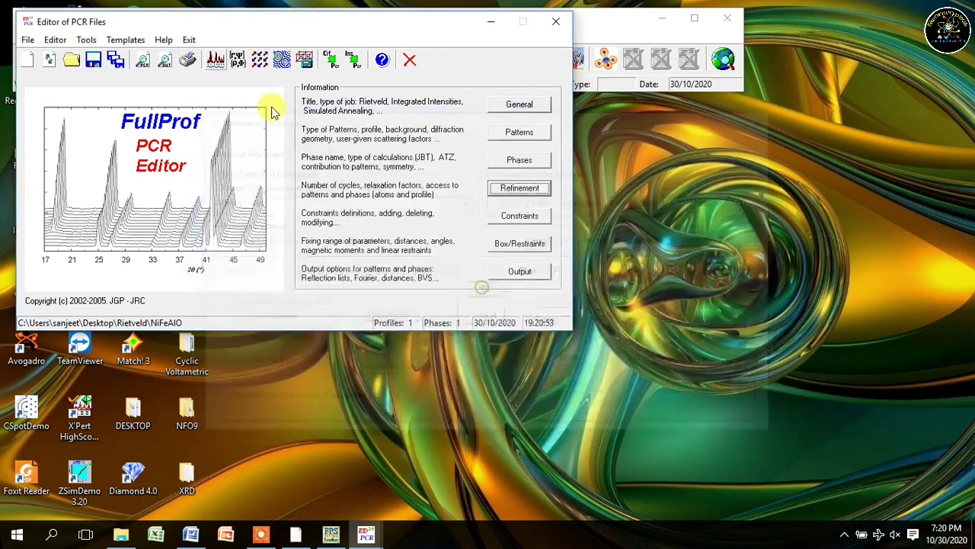
Step: Run FullProf to refine background coefficient a_1, close the run and reload the PCR file
{"action": "left_click", "coordinate": [214, 67]}
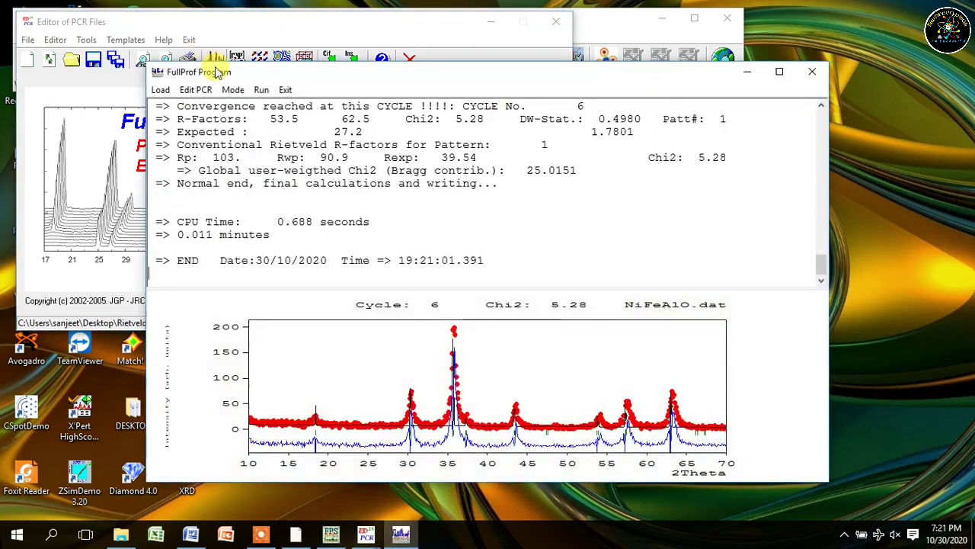
{"action": "left_click", "coordinate": [288, 90]}
{"action": "left_click", "coordinate": [468, 320]}
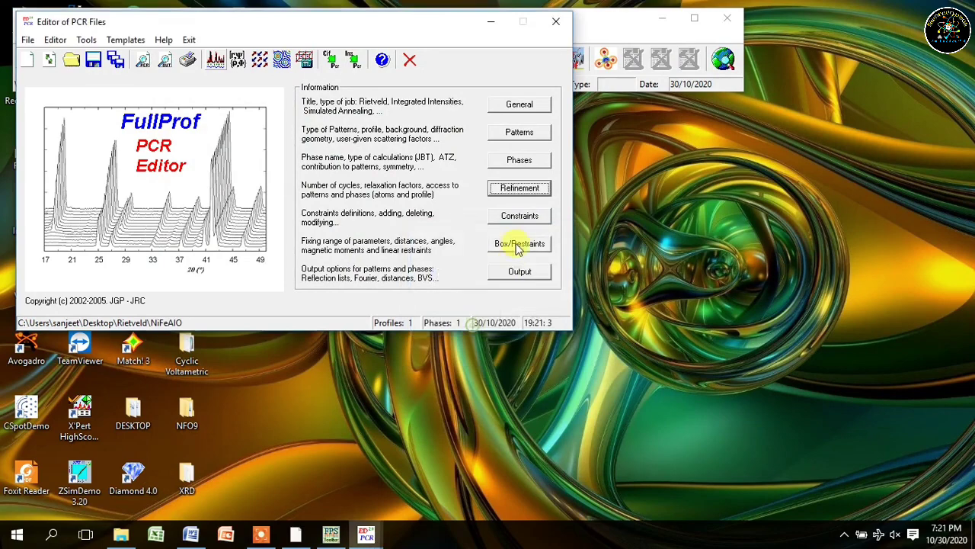
Step: Fix background coefficient a_1, mark a_2 for refinement instead and accept the settings
{"action": "left_click", "coordinate": [530, 197]}
{"action": "left_click", "coordinate": [410, 328]}
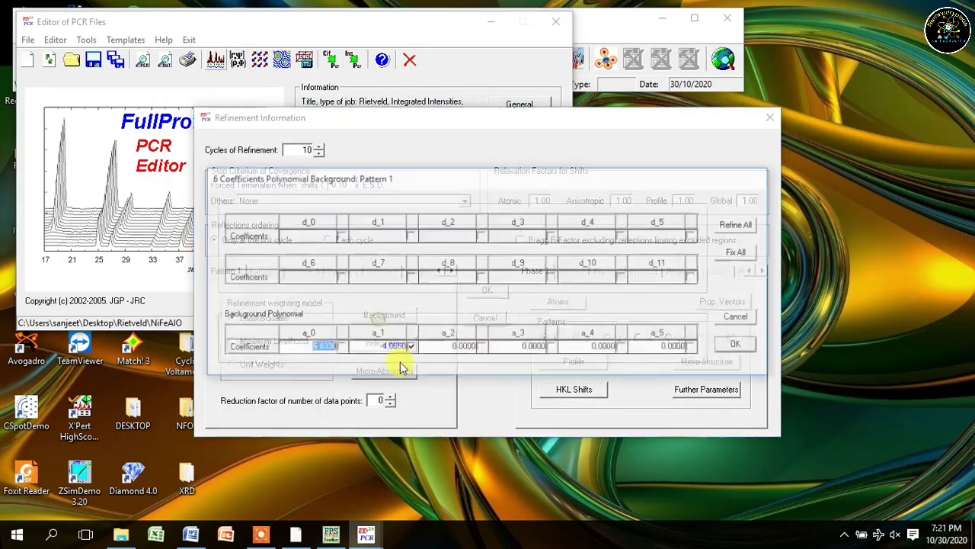
{"action": "left_click", "coordinate": [409, 349]}
{"action": "left_click", "coordinate": [481, 347]}
{"action": "left_click", "coordinate": [740, 347]}
{"action": "left_click", "coordinate": [500, 288]}
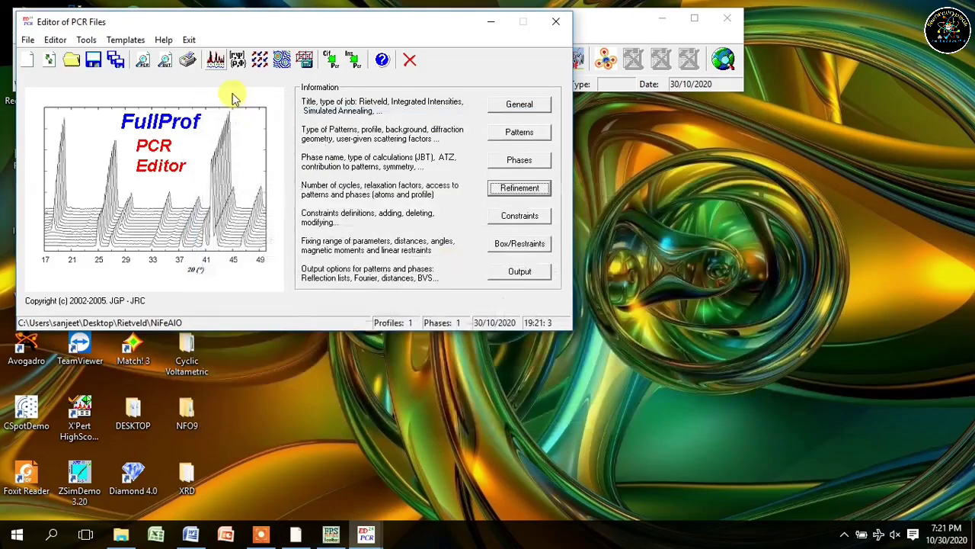
Step: Run FullProf to refine background coefficient a_2, close the run and reload the PCR file
{"action": "left_click", "coordinate": [215, 61]}
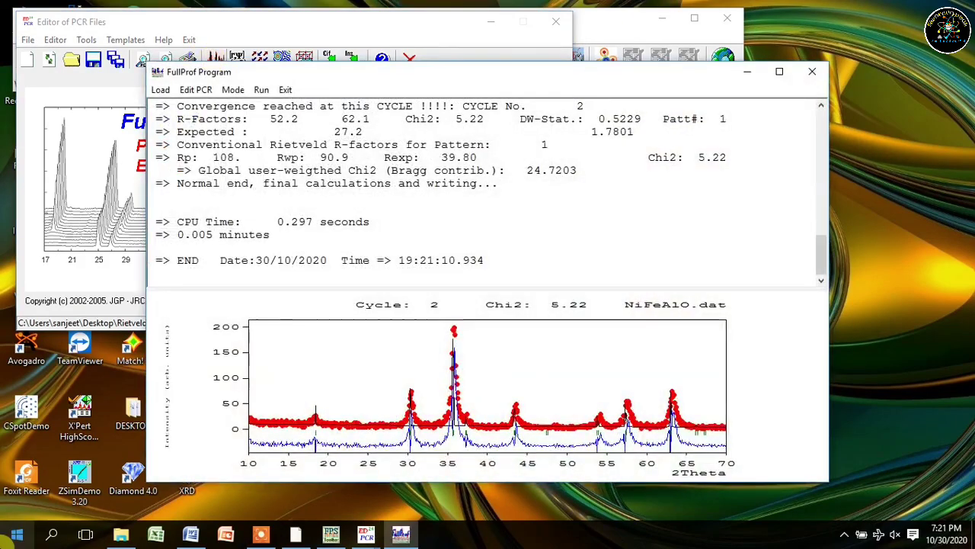
{"action": "left_click", "coordinate": [285, 90]}
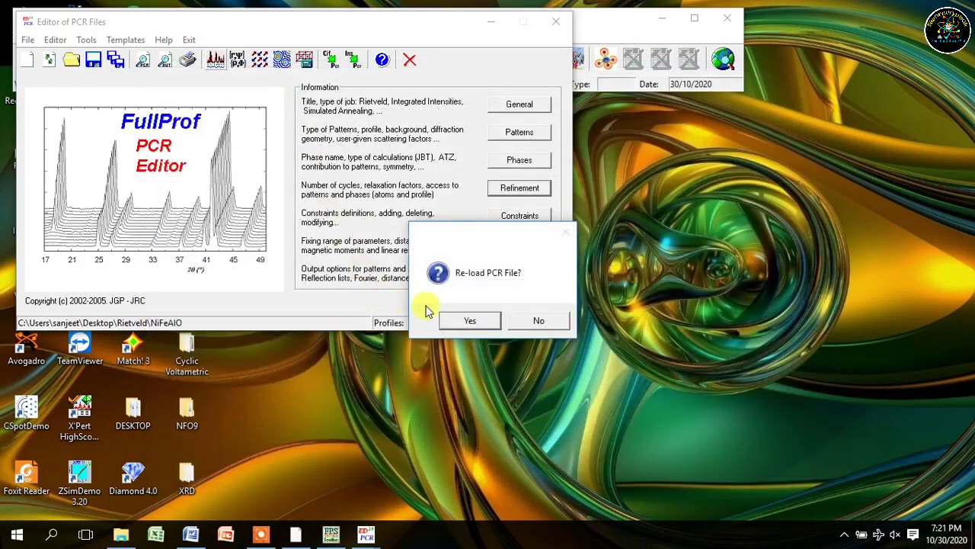
{"action": "left_click", "coordinate": [458, 324]}
Step: Fix background coefficient a_2, mark a_3 for refinement instead and accept the settings
{"action": "left_click", "coordinate": [511, 194]}
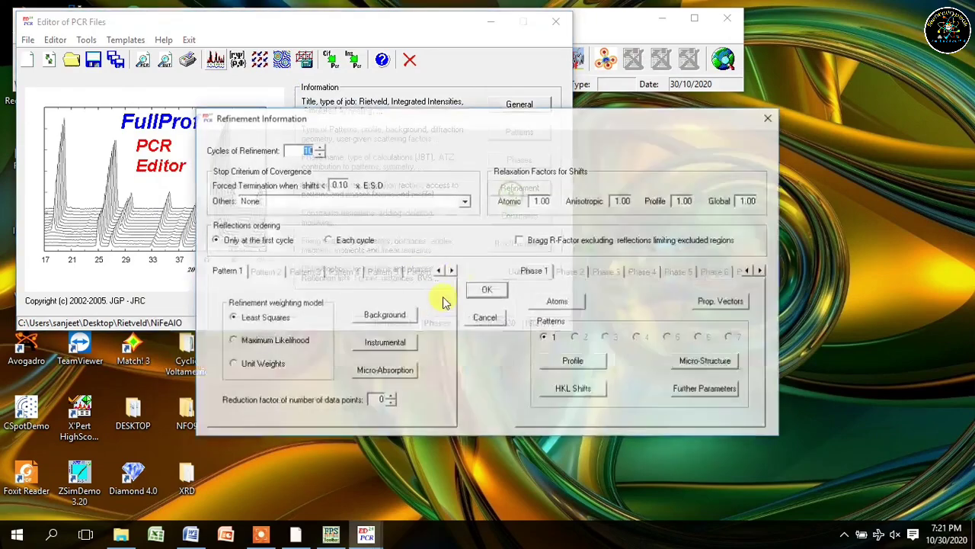
{"action": "left_click", "coordinate": [387, 255]}
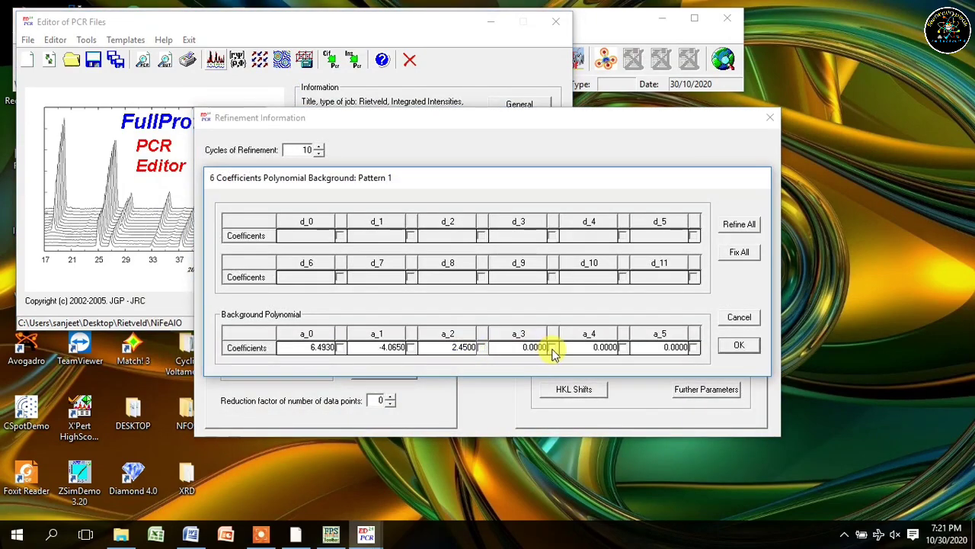
{"action": "left_click", "coordinate": [738, 344]}
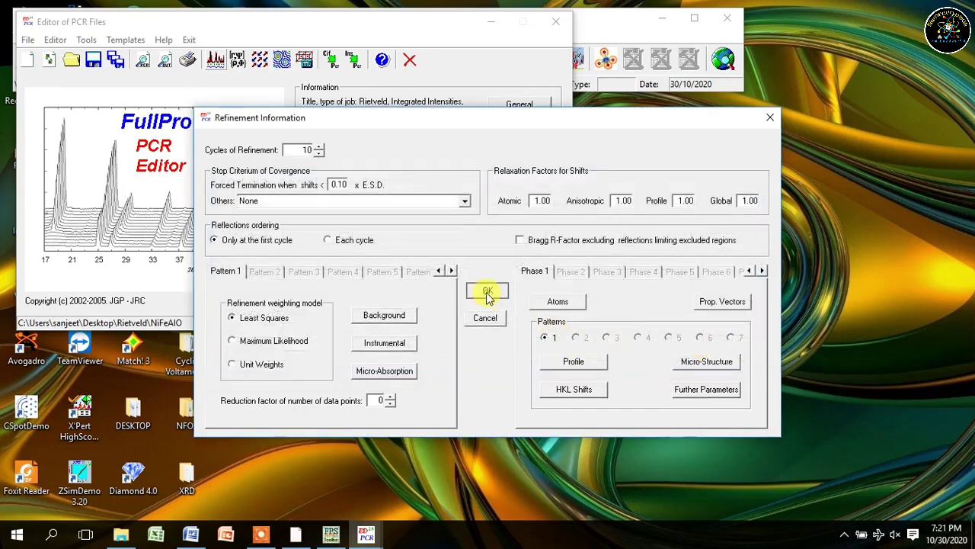
{"action": "left_click", "coordinate": [487, 289]}
Step: Run FullProf to refine background coefficient a_3, close the run and reload the PCR file
{"action": "left_click", "coordinate": [215, 59]}
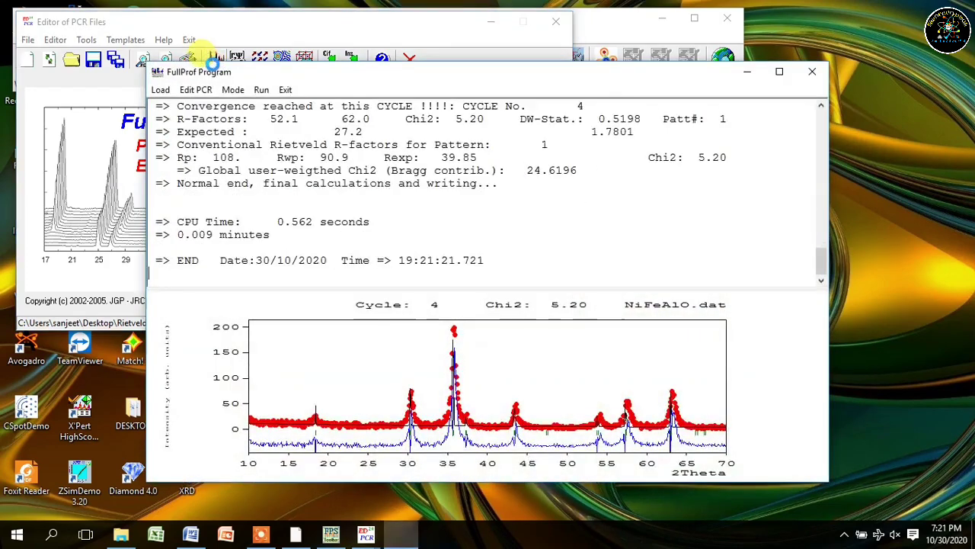
{"action": "left_click", "coordinate": [281, 90]}
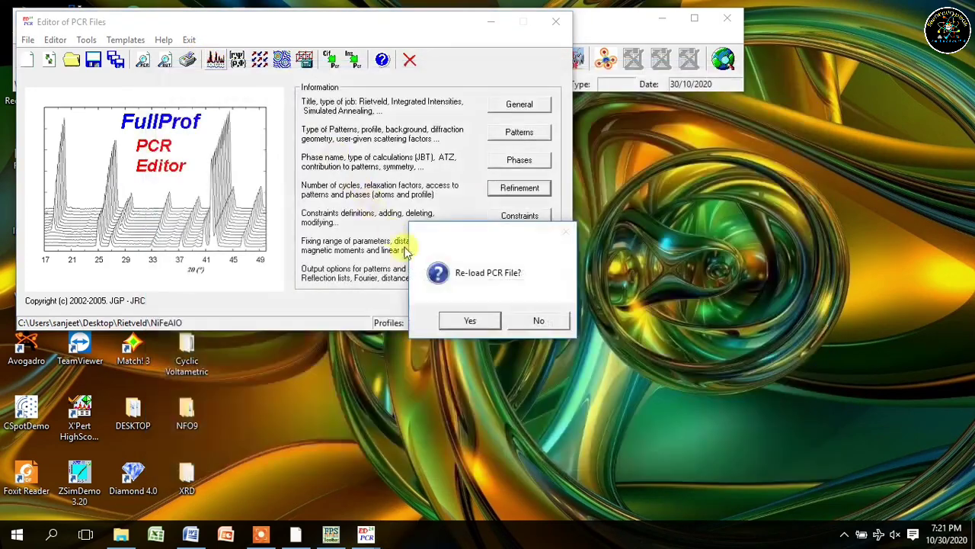
{"action": "left_click", "coordinate": [451, 320]}
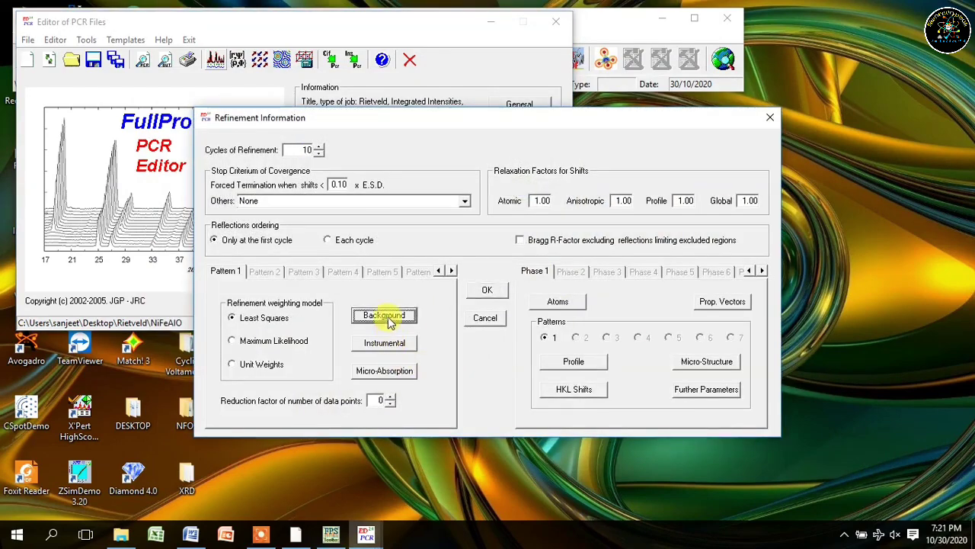
Step: Fix background coefficient a_3, mark a_4 for refinement instead and accept the settings
{"action": "left_click", "coordinate": [385, 317]}
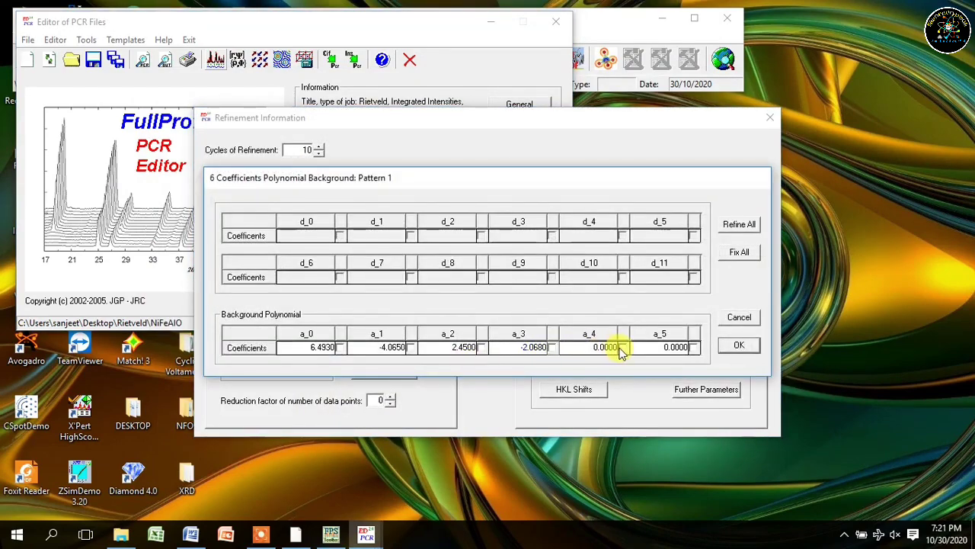
{"action": "left_click", "coordinate": [739, 344]}
{"action": "left_click", "coordinate": [499, 290]}
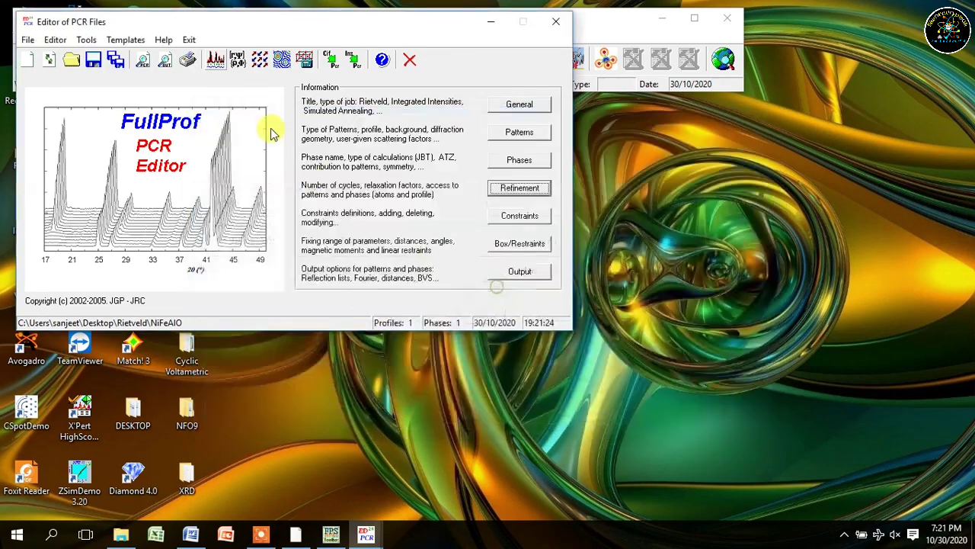
Step: Run FullProf to refine background coefficient a_4, close the run and reload the PCR file
{"action": "left_click", "coordinate": [207, 64]}
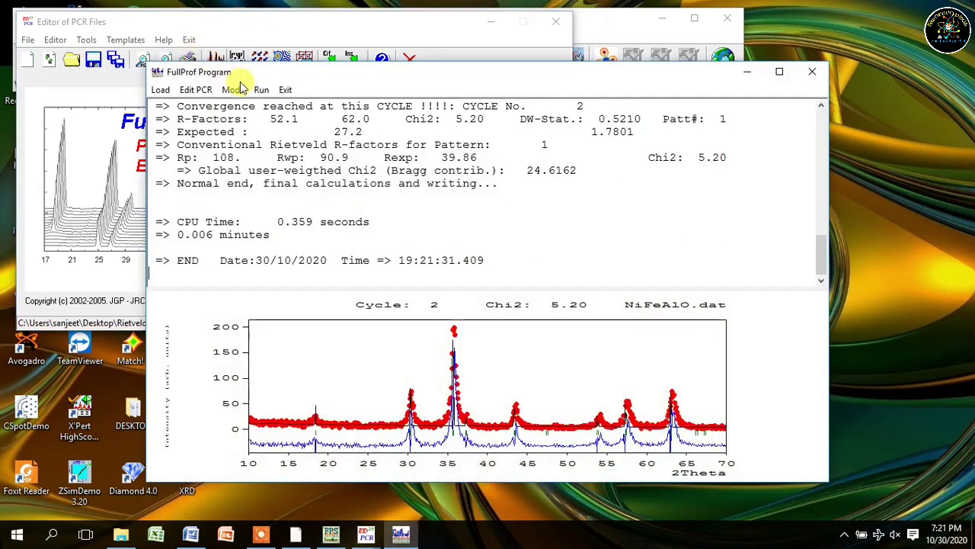
{"action": "left_click", "coordinate": [280, 88]}
{"action": "left_click", "coordinate": [461, 320]}
Step: Fix background coefficient a_4, mark a_5 for refinement instead and accept the settings
{"action": "left_click", "coordinate": [526, 189]}
{"action": "left_click", "coordinate": [383, 316]}
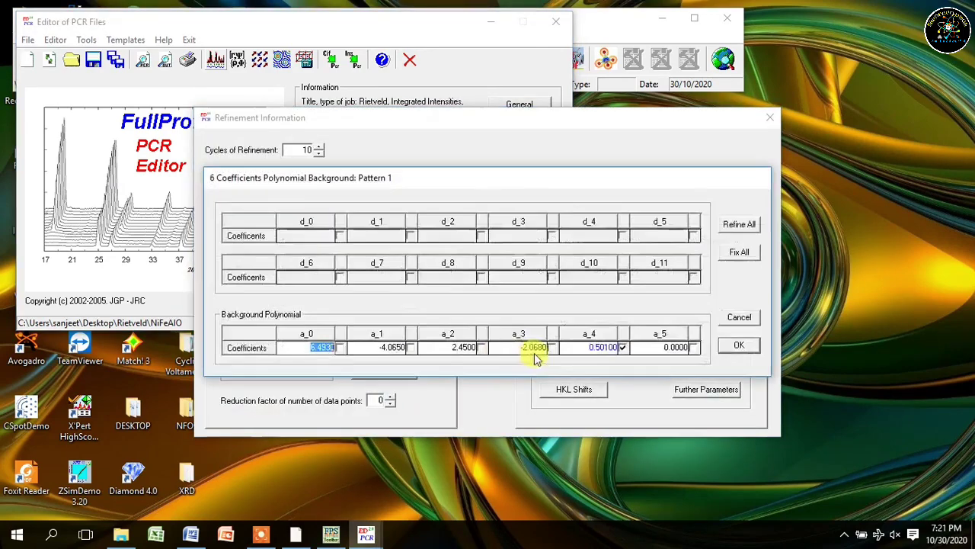
{"action": "left_click", "coordinate": [621, 347]}
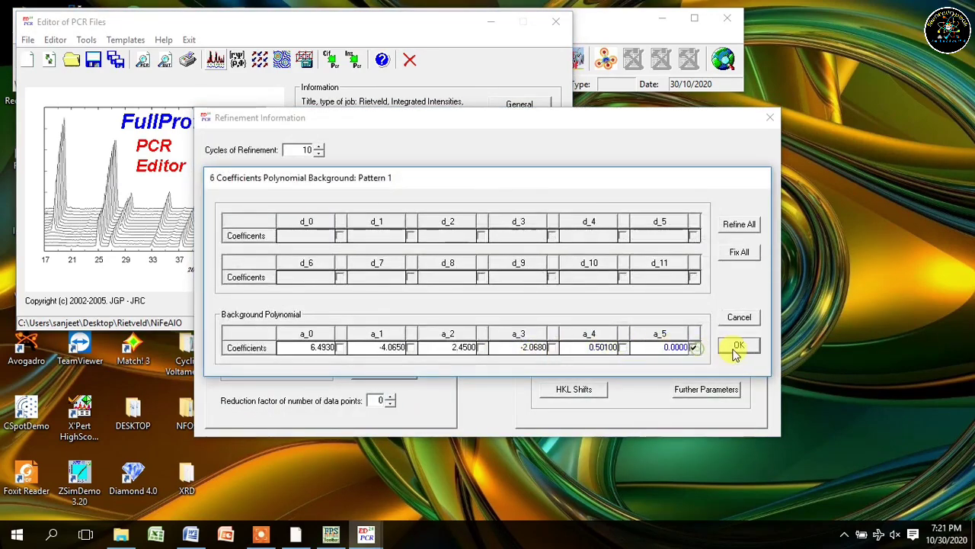
{"action": "left_click", "coordinate": [738, 345]}
{"action": "left_click", "coordinate": [481, 293]}
Step: Run FullProf to refine background coefficient a_5, close the run and reload the PCR file
{"action": "left_click", "coordinate": [217, 59]}
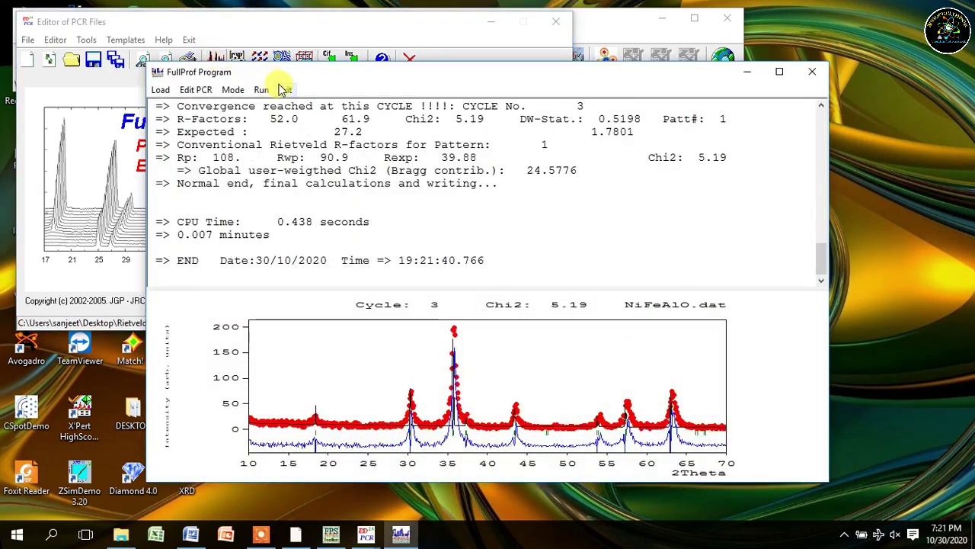
{"action": "left_click", "coordinate": [284, 90]}
{"action": "left_click", "coordinate": [467, 321]}
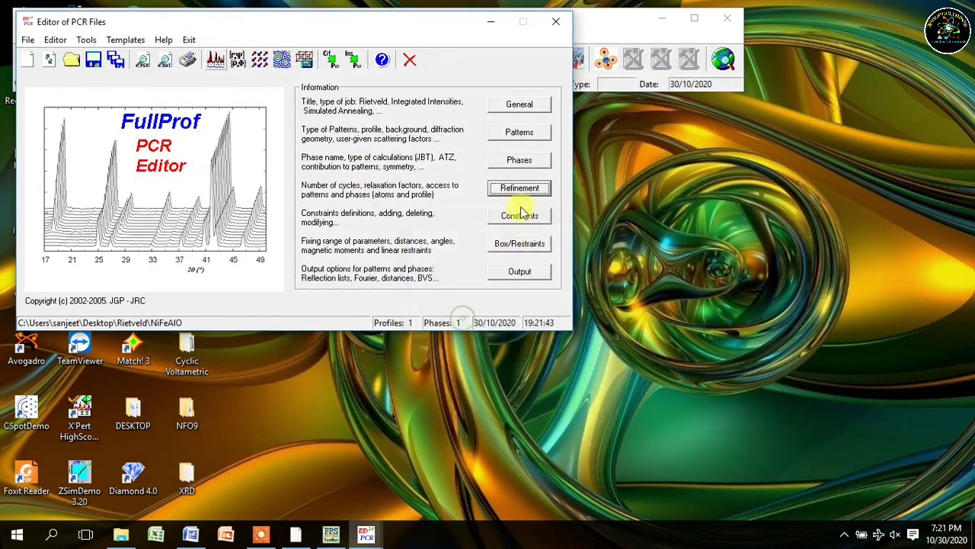
Step: Open and accept the instrumental parameters of pattern 1, fix background coefficient a_5 and accept the refinement settings
{"action": "left_click", "coordinate": [526, 189]}
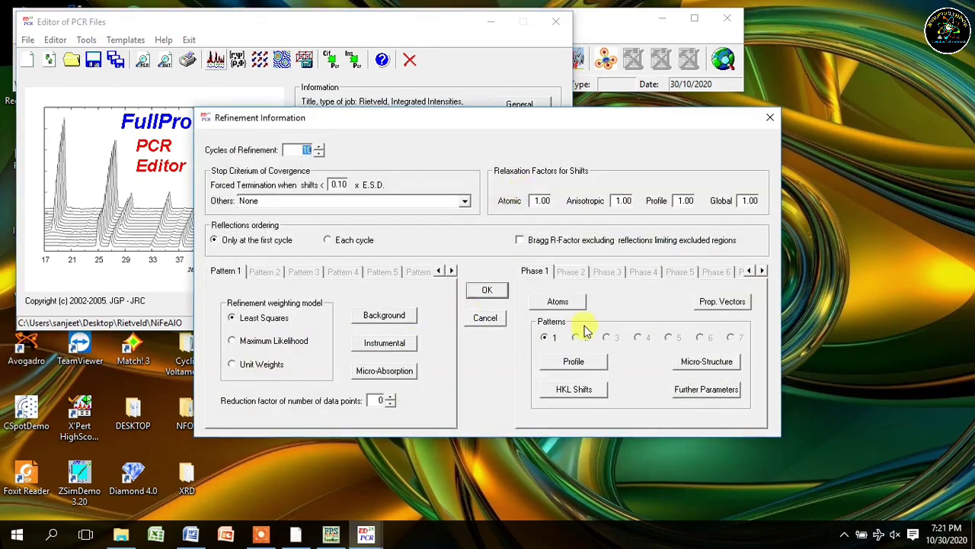
{"action": "left_click", "coordinate": [394, 344]}
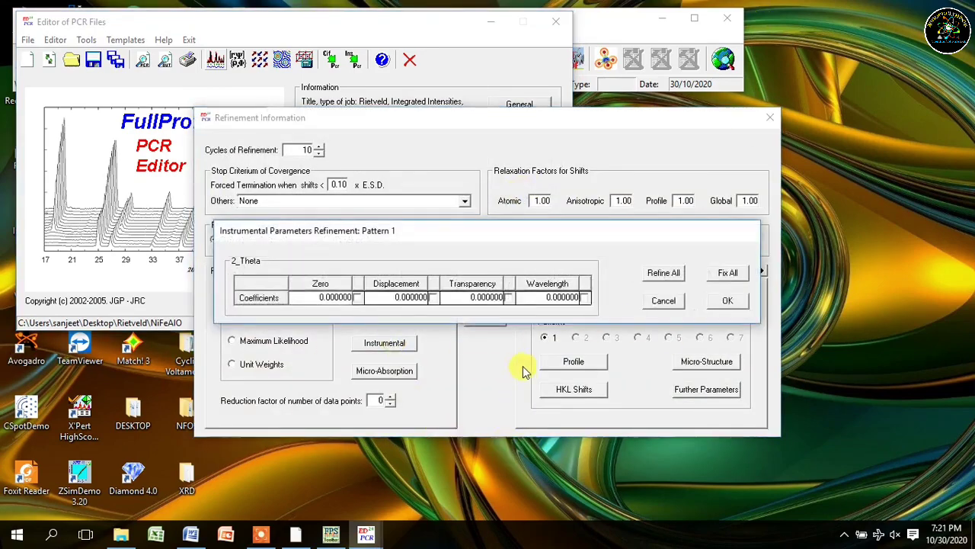
{"action": "left_click", "coordinate": [728, 300]}
{"action": "left_click", "coordinate": [404, 315]}
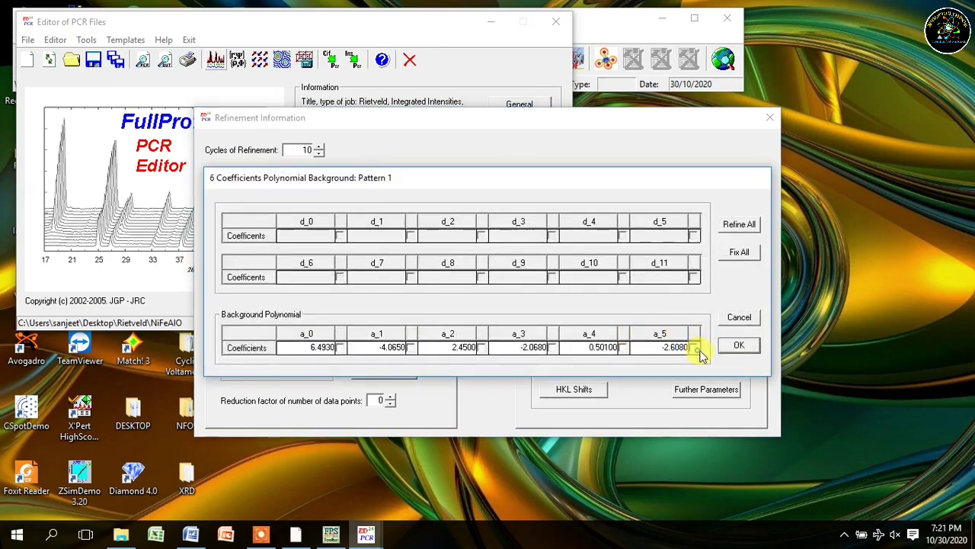
{"action": "left_click", "coordinate": [739, 347]}
{"action": "left_click", "coordinate": [490, 292]}
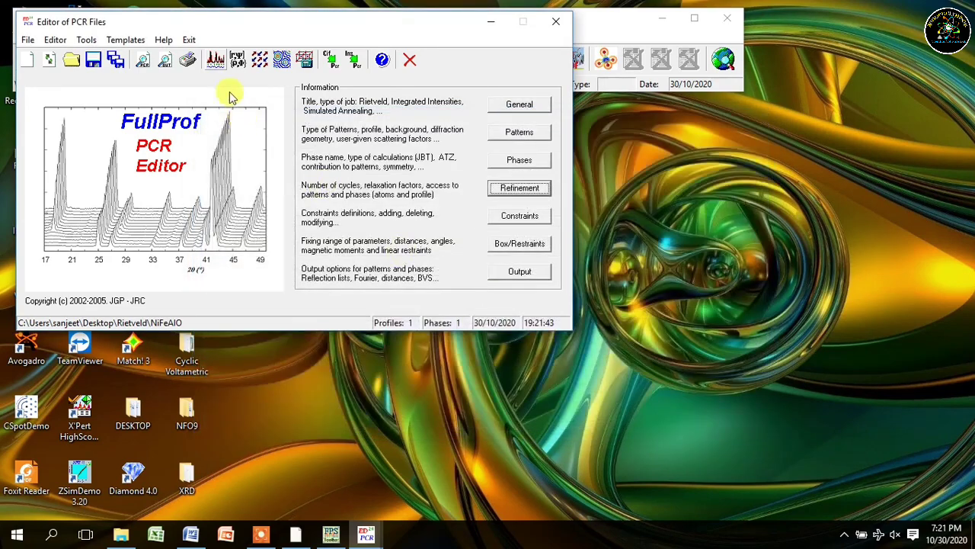
Step: Run FullProf with all background coefficients fixed, close the run and reload the PCR file
{"action": "left_click", "coordinate": [217, 64]}
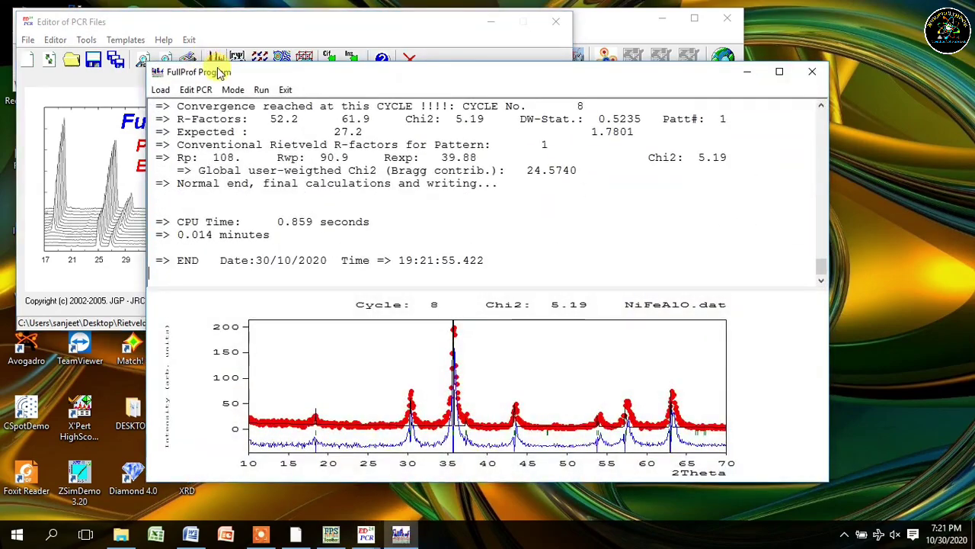
{"action": "left_click", "coordinate": [286, 90]}
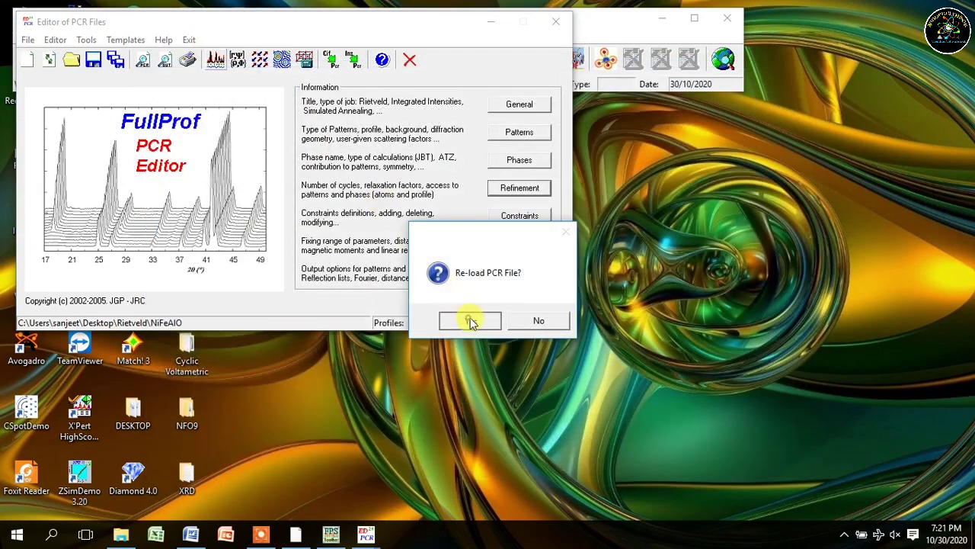
{"action": "left_click", "coordinate": [470, 320]}
Step: Mark the preferred orientation coefficient G1 of phase 1 for refinement and accept the settings
{"action": "left_click", "coordinate": [509, 190]}
{"action": "left_click", "coordinate": [549, 357]}
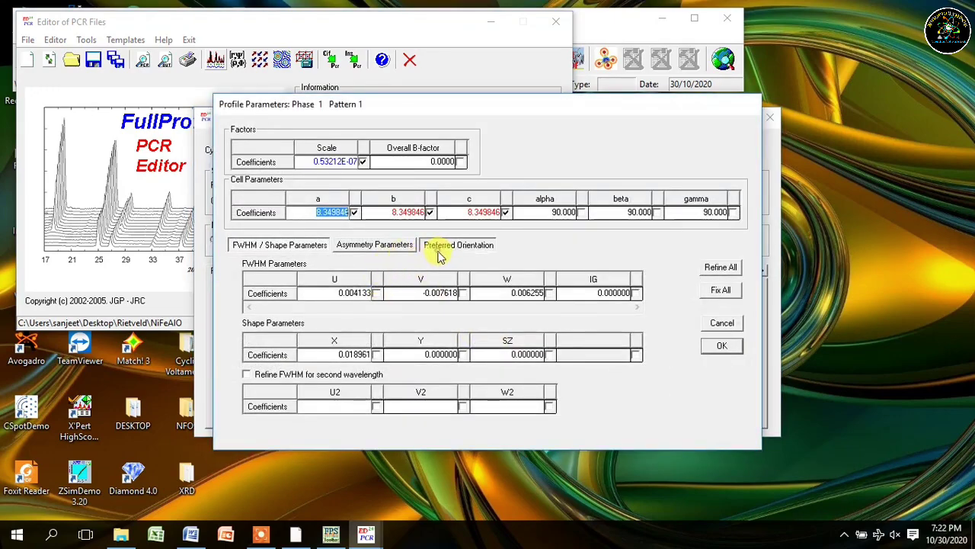
{"action": "left_click", "coordinate": [439, 252]}
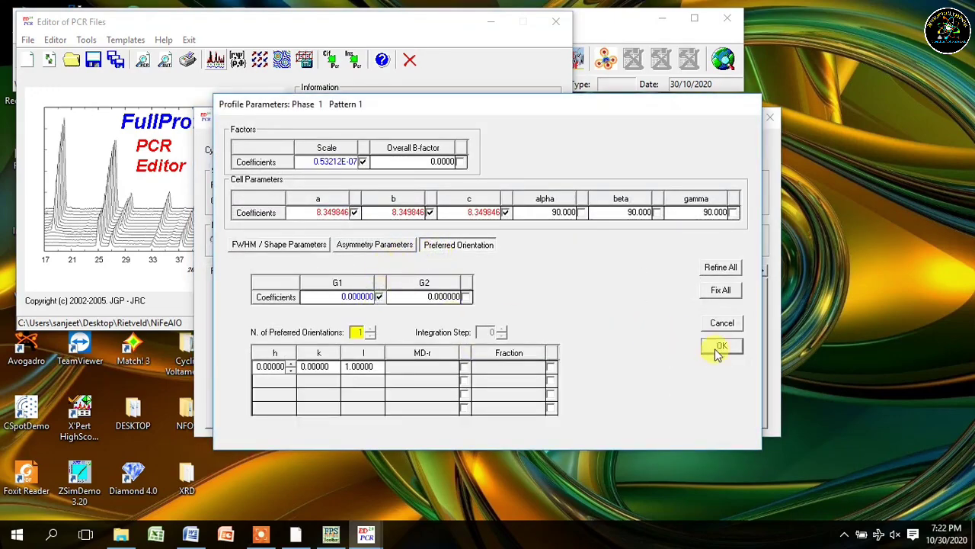
{"action": "left_click", "coordinate": [718, 349]}
{"action": "left_click", "coordinate": [491, 291]}
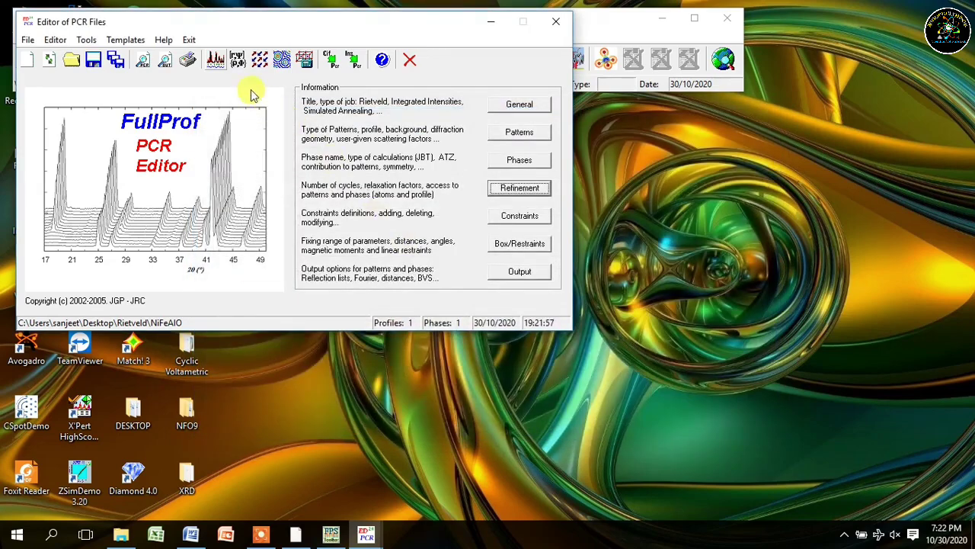
Step: Run FullProf to refine preferred orientation coefficient G1, close the run and reload the PCR file
{"action": "left_click", "coordinate": [216, 61]}
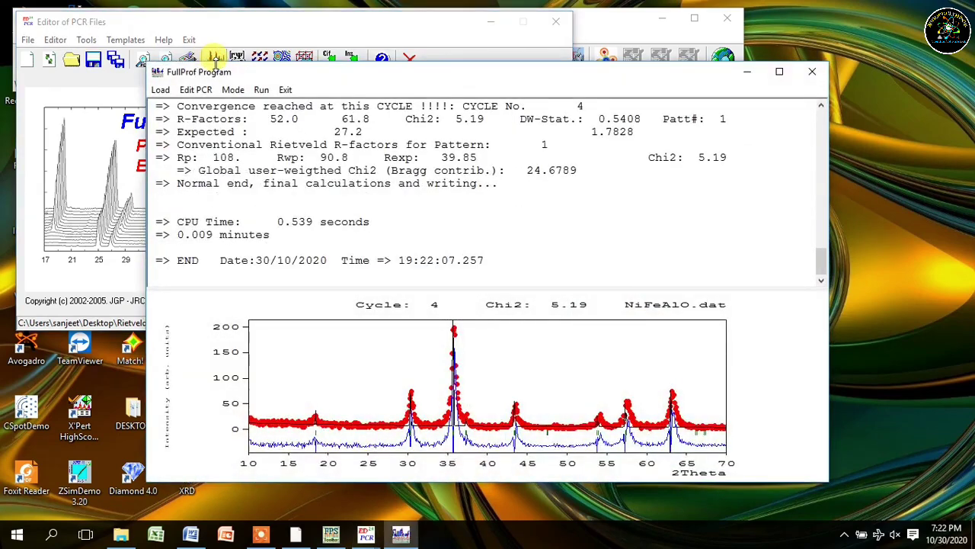
{"action": "left_click", "coordinate": [289, 90]}
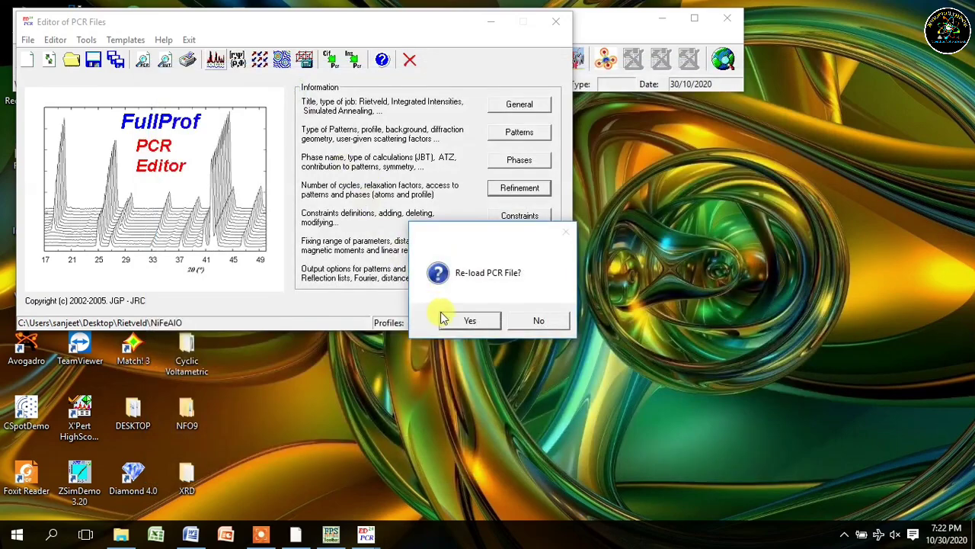
{"action": "left_click", "coordinate": [455, 319]}
Step: Mark shape parameter X in the phase 1 profile for refinement and accept the settings
{"action": "left_click", "coordinate": [532, 197]}
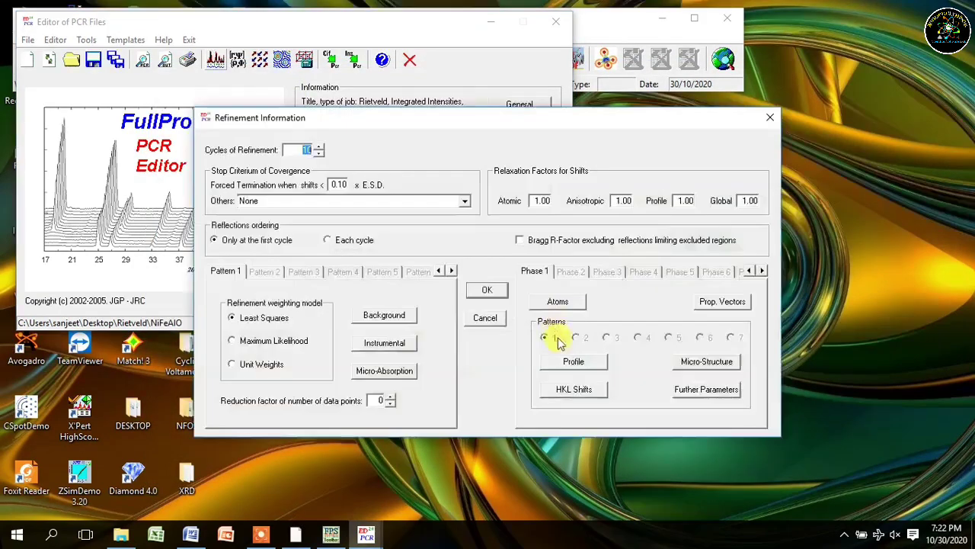
{"action": "left_click", "coordinate": [572, 356]}
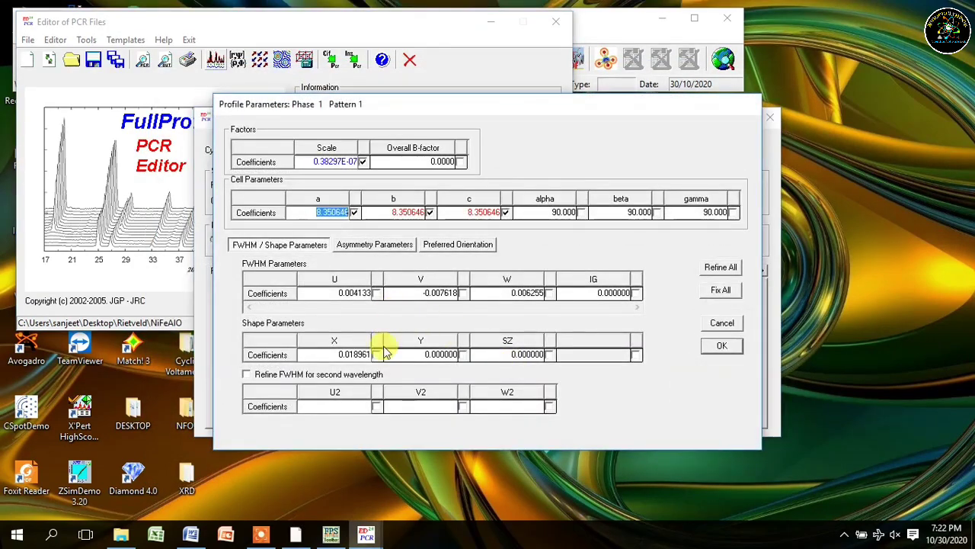
{"action": "left_click", "coordinate": [377, 354]}
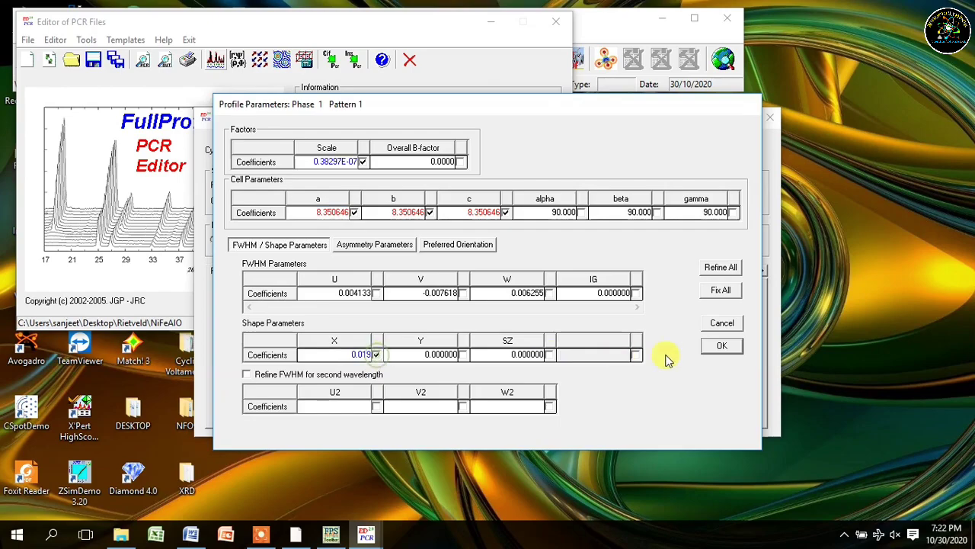
{"action": "left_click", "coordinate": [717, 349]}
{"action": "left_click", "coordinate": [483, 285]}
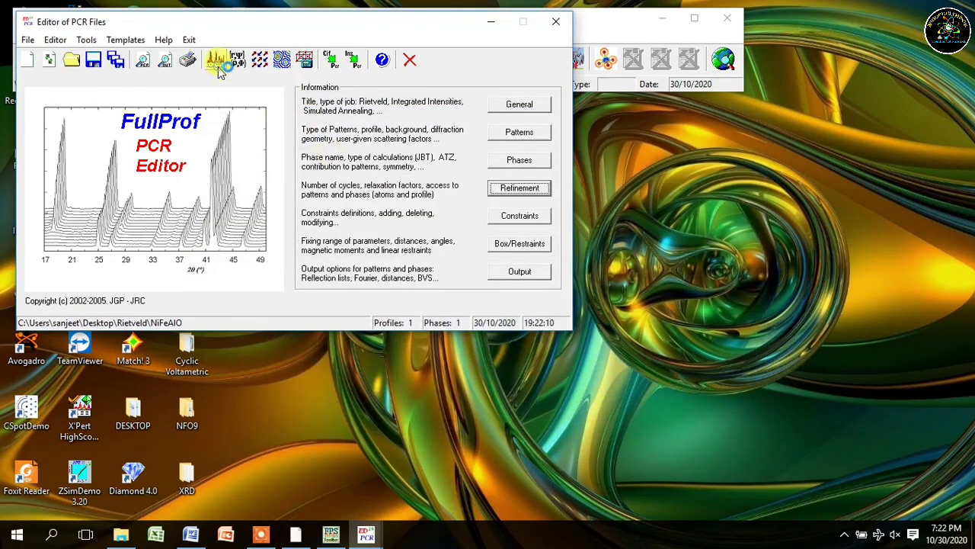
Step: Run FullProf to refine shape parameter X, close the run and reload the PCR file
{"action": "left_click", "coordinate": [218, 66]}
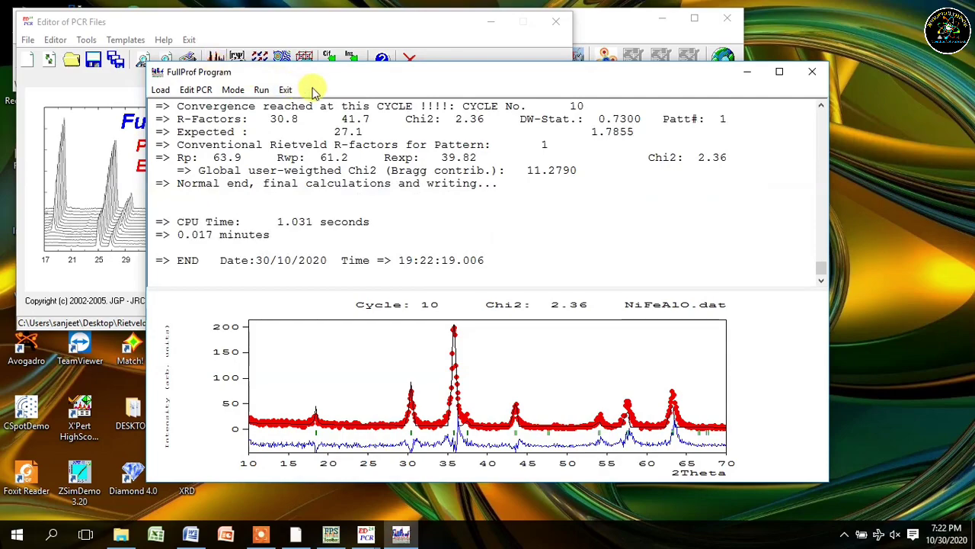
{"action": "left_click", "coordinate": [285, 89]}
{"action": "left_click", "coordinate": [468, 319]}
Step: Mark shape parameter Y in the phase 1 profile for refinement, run FullProf with it and reload the PCR file
{"action": "left_click", "coordinate": [519, 188]}
{"action": "left_click", "coordinate": [576, 362]}
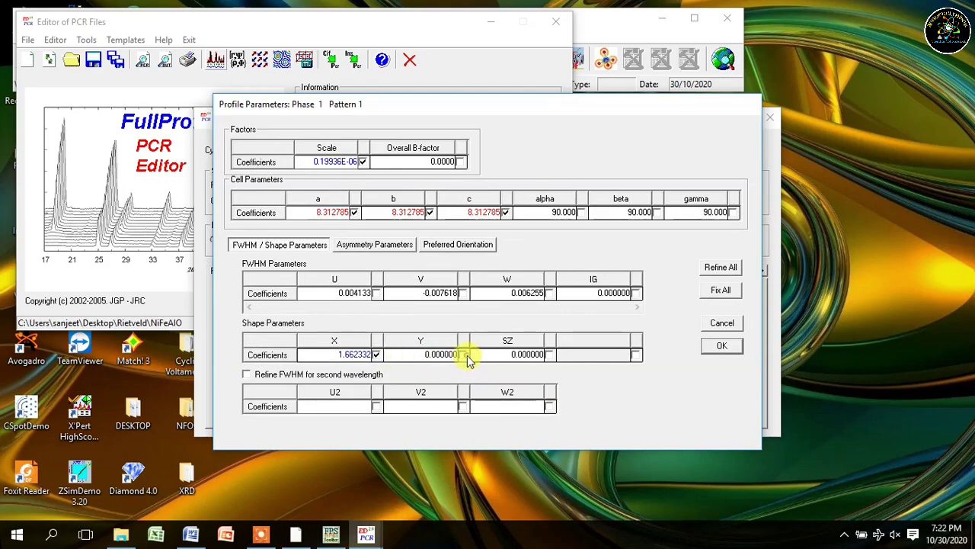
{"action": "left_click", "coordinate": [716, 348]}
{"action": "left_click", "coordinate": [488, 289]}
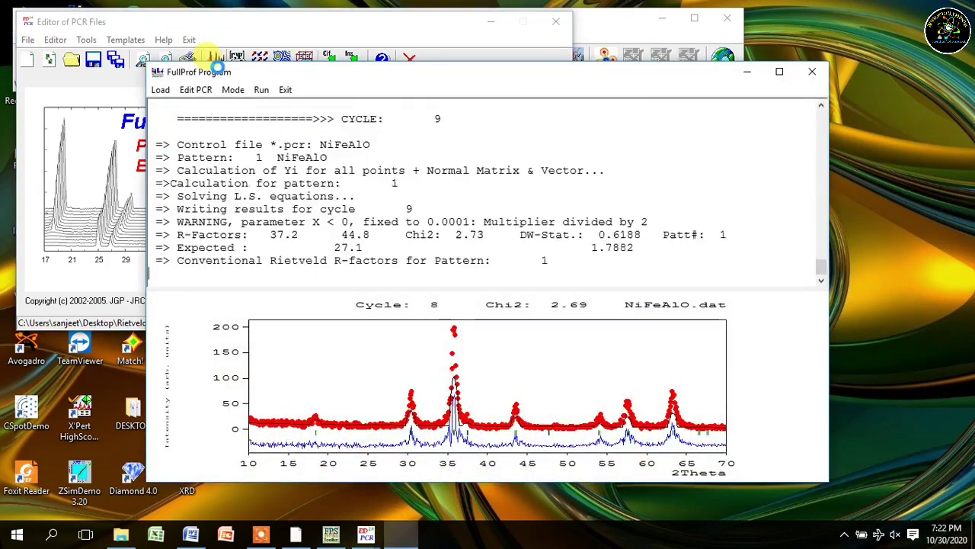
{"action": "left_click", "coordinate": [287, 91]}
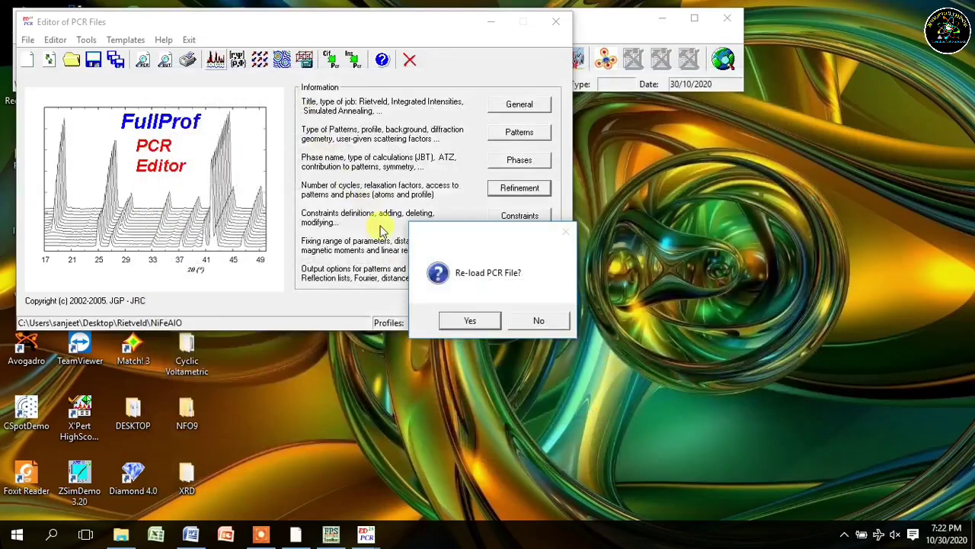
{"action": "left_click", "coordinate": [455, 320]}
Step: Mark FWHM parameter U in the phase 1 profile for refinement and run FullProf with the new settings
{"action": "left_click", "coordinate": [526, 188]}
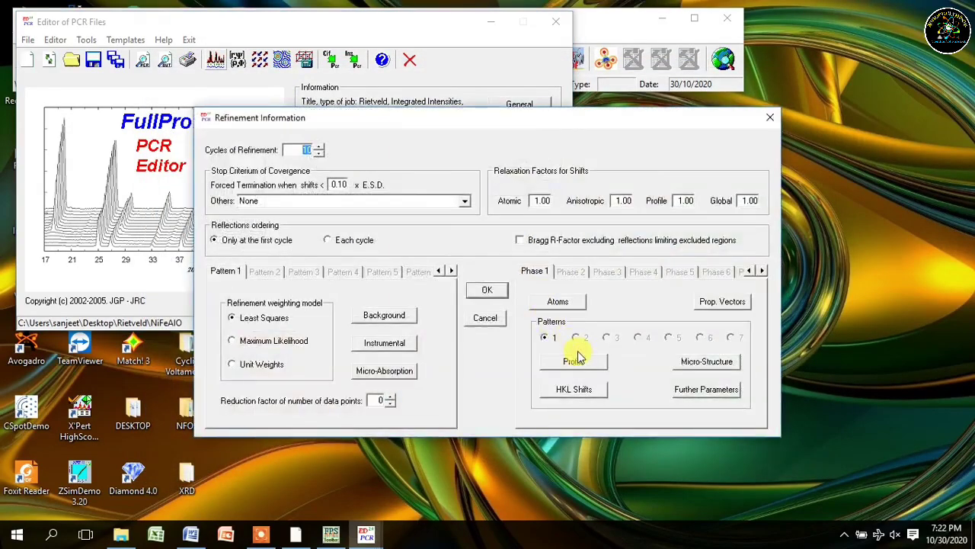
{"action": "left_click", "coordinate": [580, 361]}
{"action": "left_click", "coordinate": [378, 295]}
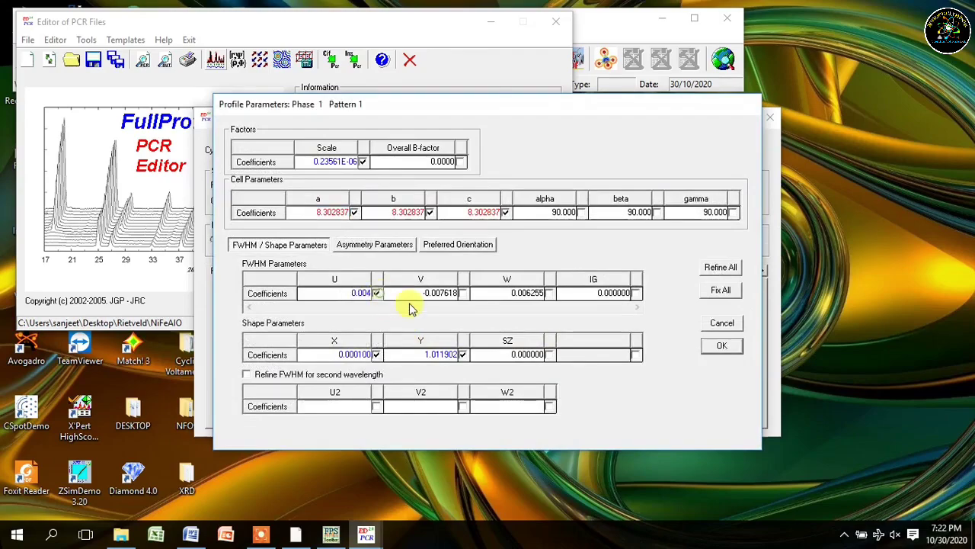
{"action": "left_click", "coordinate": [723, 347]}
{"action": "left_click", "coordinate": [483, 288]}
{"action": "left_click", "coordinate": [216, 61]}
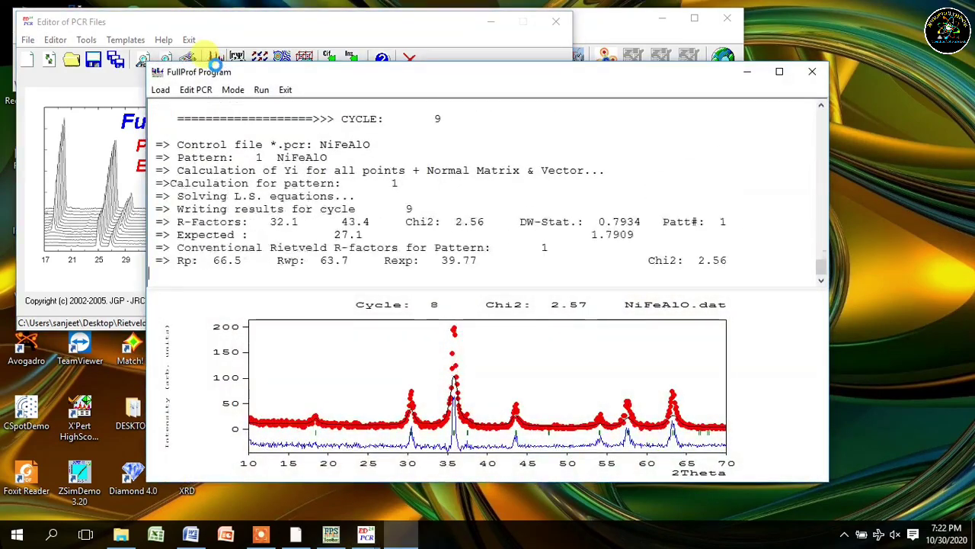
Step: Close the finished run, reload the PCR file and release FWHM parameter V instead of U in the phase 1 profile
{"action": "left_click", "coordinate": [285, 90]}
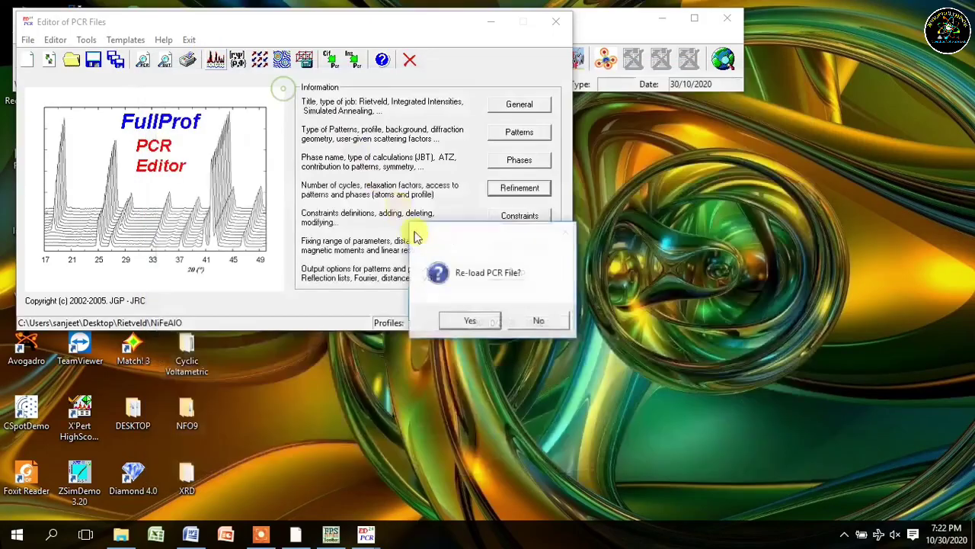
{"action": "left_click", "coordinate": [465, 317]}
{"action": "left_click", "coordinate": [520, 189]}
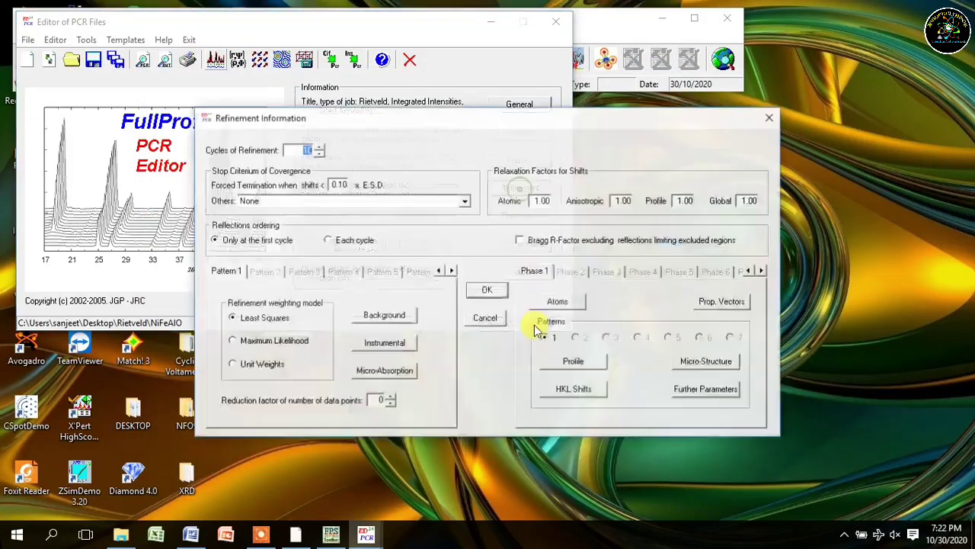
{"action": "left_click", "coordinate": [562, 360]}
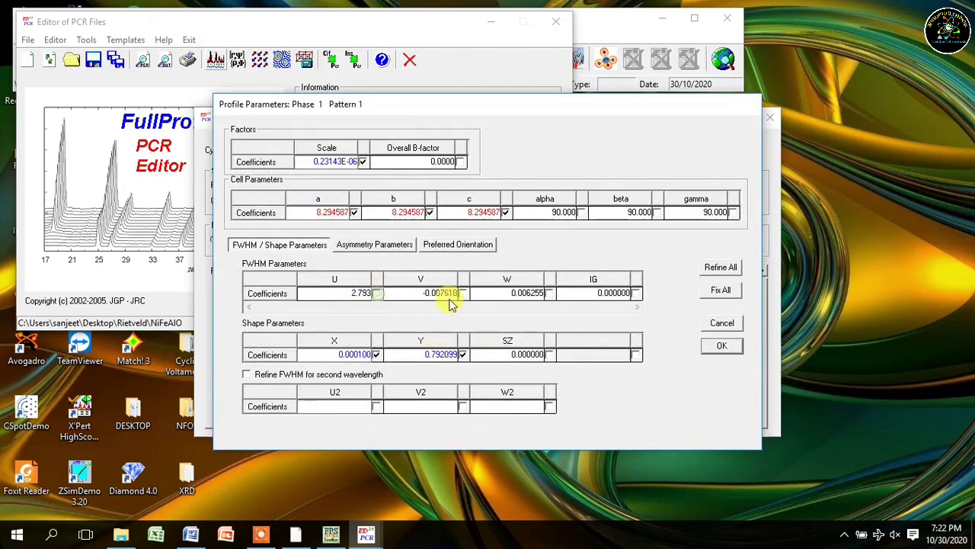
{"action": "left_click", "coordinate": [708, 348]}
{"action": "left_click", "coordinate": [502, 292]}
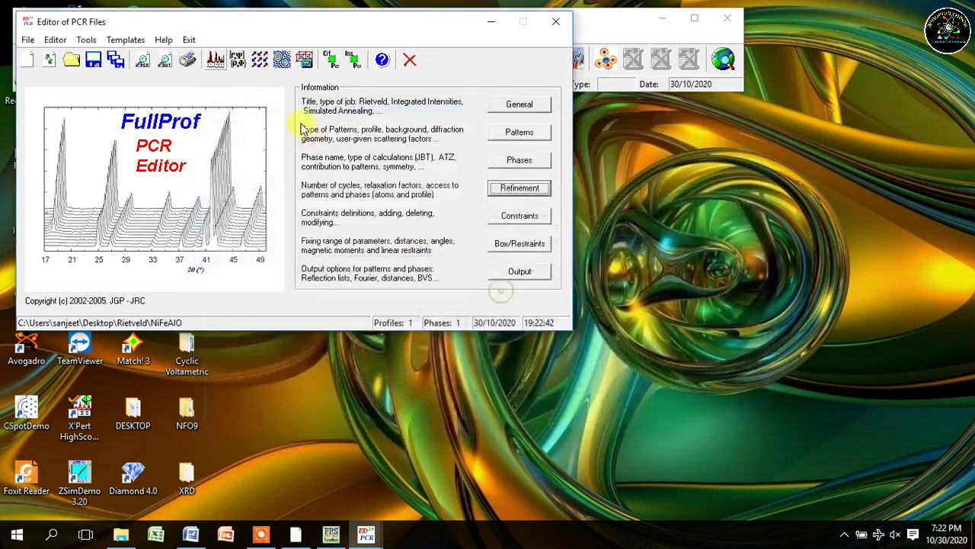
Step: Run FullProf to refine FWHM parameter V, close the run and reload the PCR file
{"action": "left_click", "coordinate": [217, 61]}
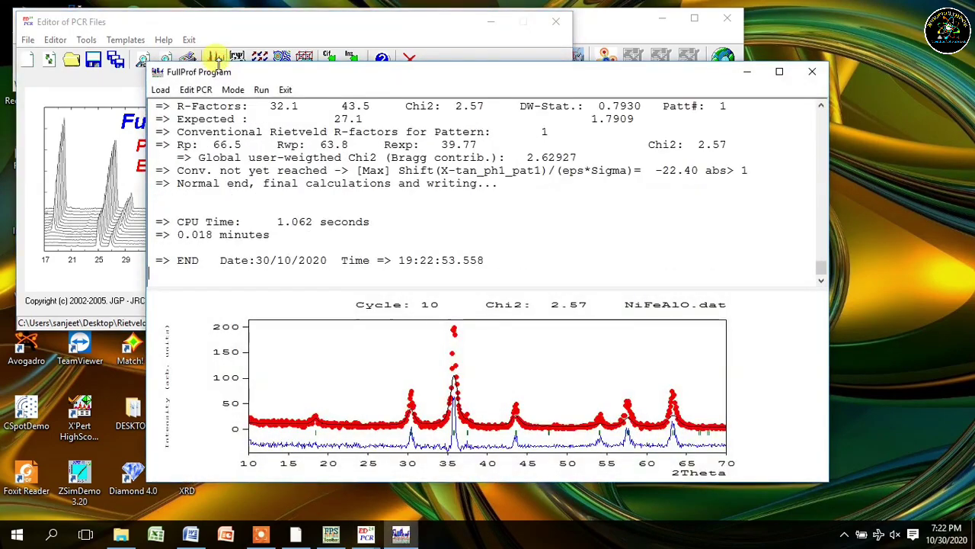
{"action": "left_click", "coordinate": [285, 90]}
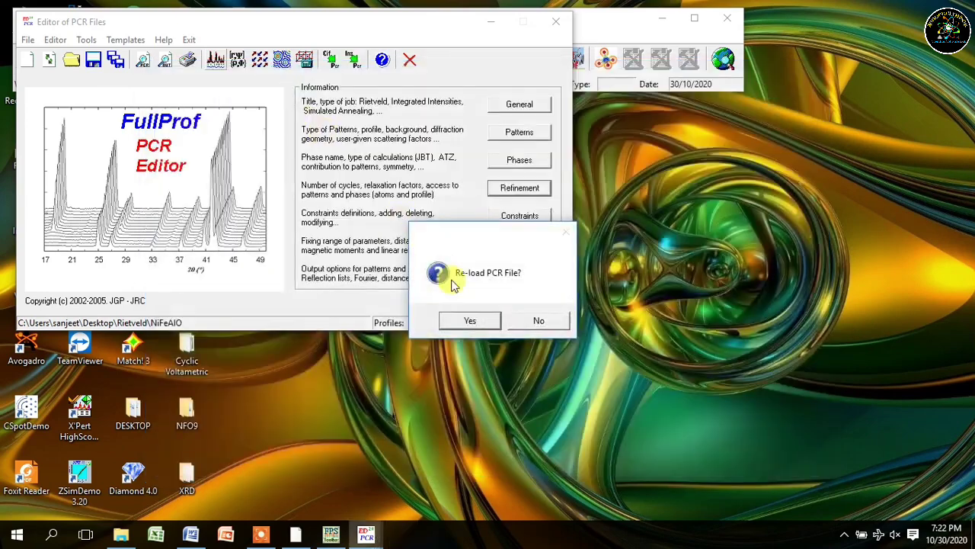
{"action": "left_click", "coordinate": [470, 322]}
Step: Release FWHM parameter W instead of V in the phase 1 profile, run FullProf with it and reload the PCR file
{"action": "left_click", "coordinate": [522, 190]}
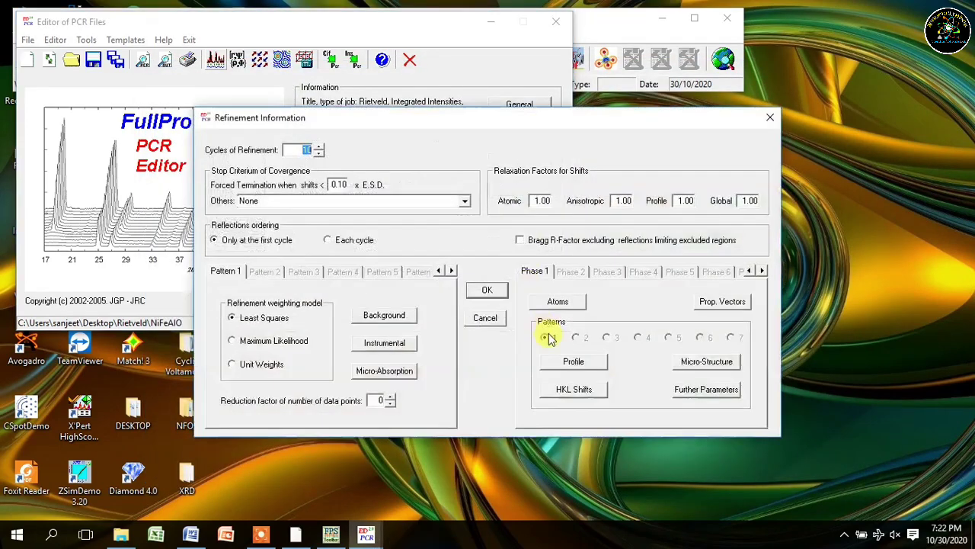
{"action": "left_click", "coordinate": [574, 363]}
{"action": "left_click", "coordinate": [457, 294]}
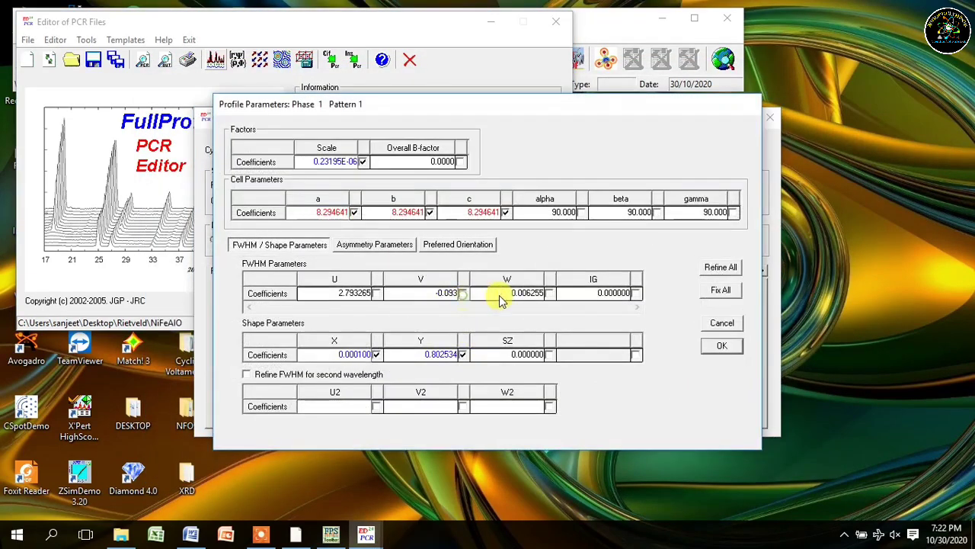
{"action": "left_click", "coordinate": [723, 346]}
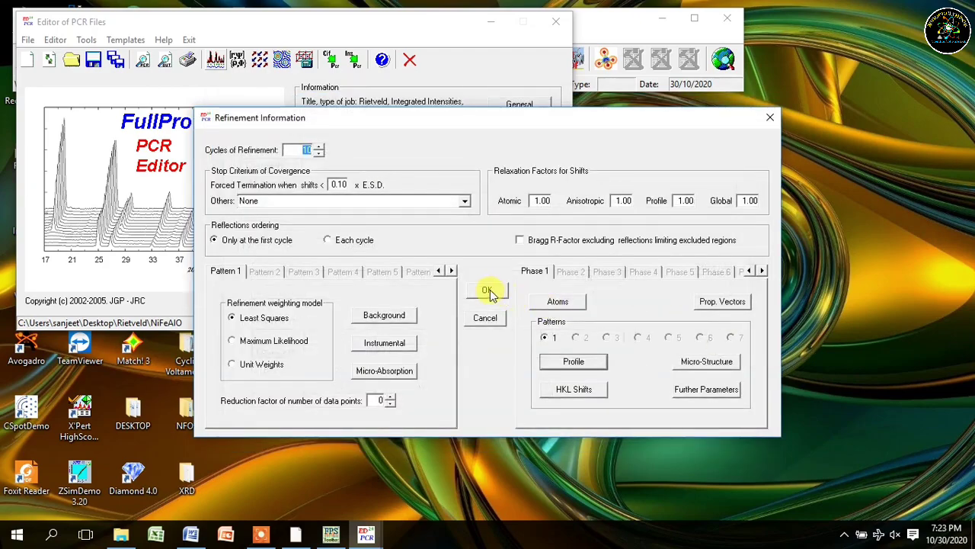
{"action": "left_click", "coordinate": [496, 290]}
{"action": "left_click", "coordinate": [217, 66]}
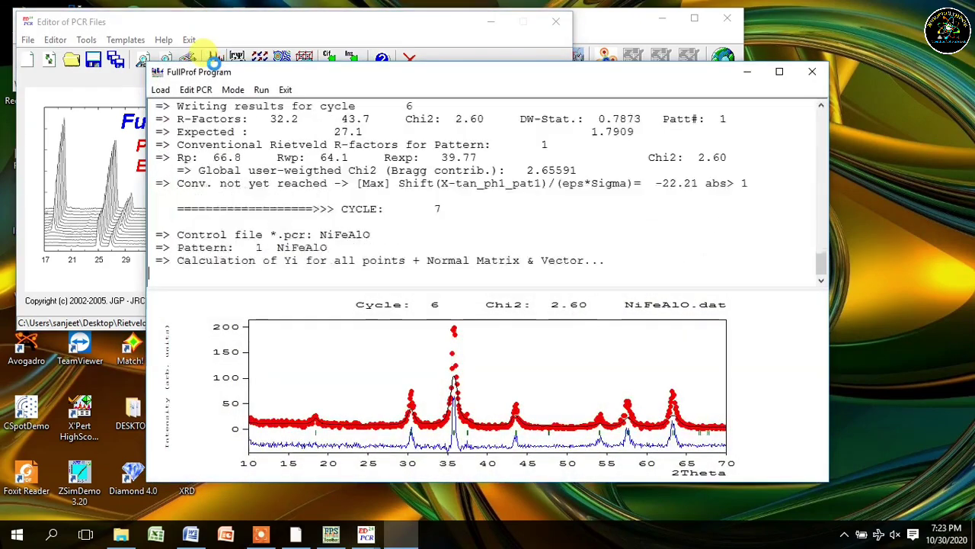
{"action": "left_click", "coordinate": [285, 89]}
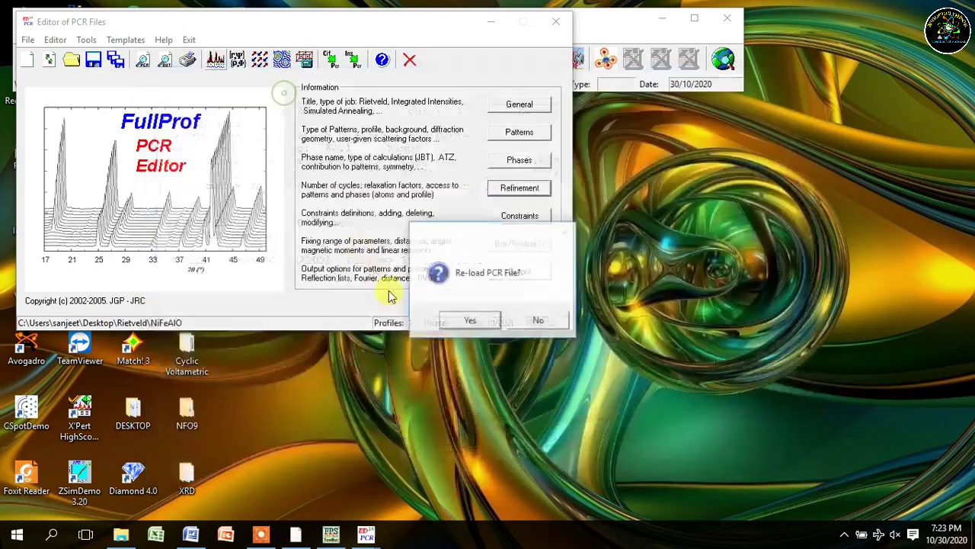
{"action": "left_click", "coordinate": [469, 322]}
Step: Release FWHM parameter IG instead of W in the phase 1 profile, run FullProf with it and reload the PCR file
{"action": "left_click", "coordinate": [520, 187]}
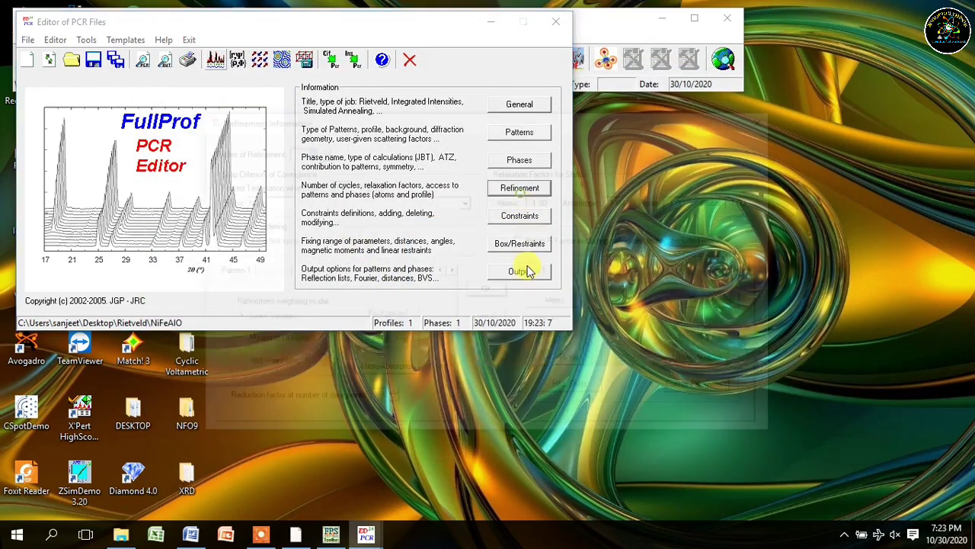
{"action": "left_click", "coordinate": [580, 363]}
{"action": "left_click", "coordinate": [549, 293]}
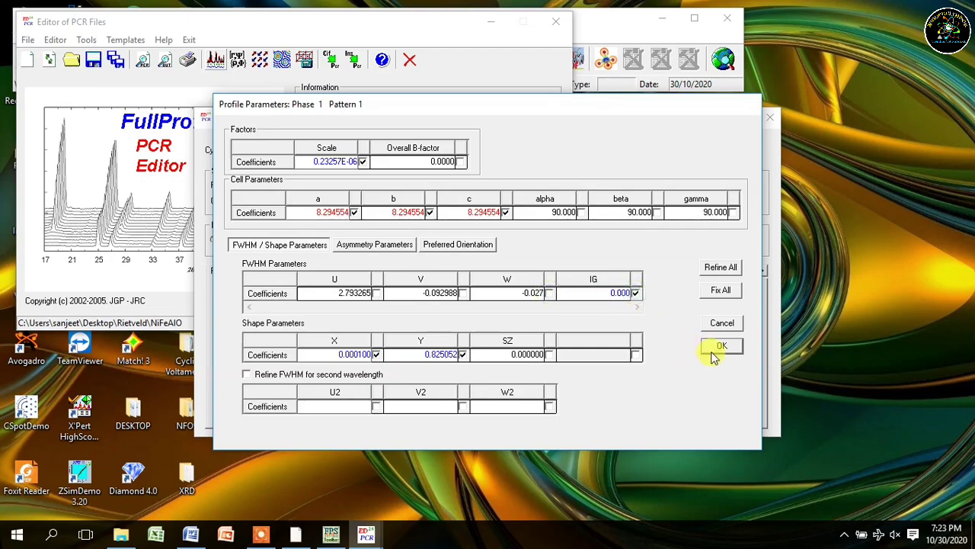
{"action": "left_click", "coordinate": [711, 352]}
{"action": "left_click", "coordinate": [497, 294]}
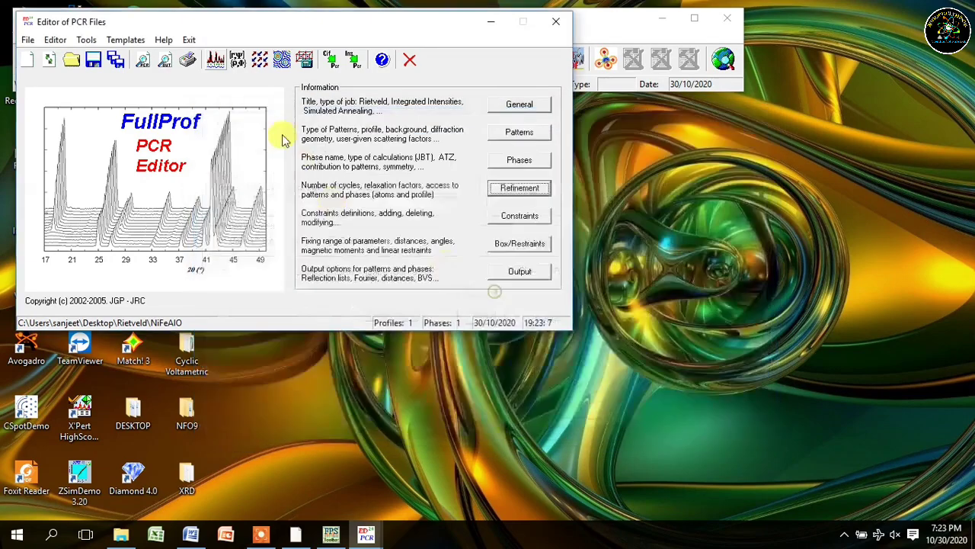
{"action": "left_click", "coordinate": [213, 64]}
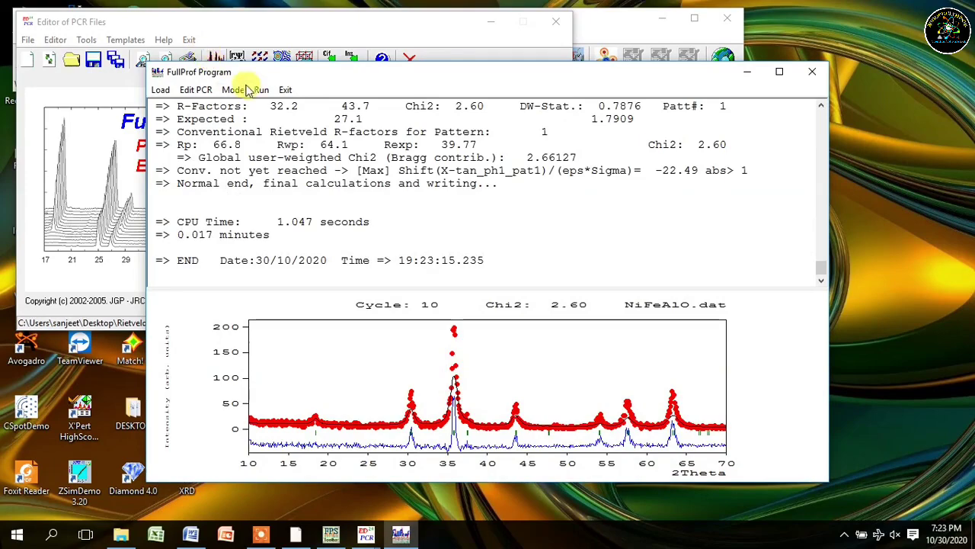
{"action": "left_click", "coordinate": [285, 89]}
{"action": "left_click", "coordinate": [466, 318]}
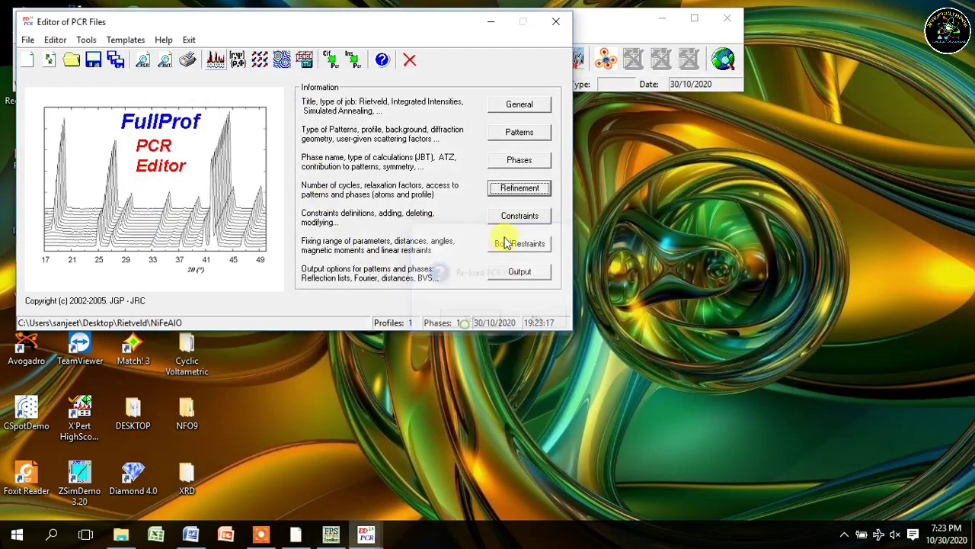
Step: Mark the thermal factor B of atom Fe1 in phase 1 for refinement, run FullProf and reload the PCR file
{"action": "left_click", "coordinate": [519, 187]}
{"action": "left_click", "coordinate": [557, 302]}
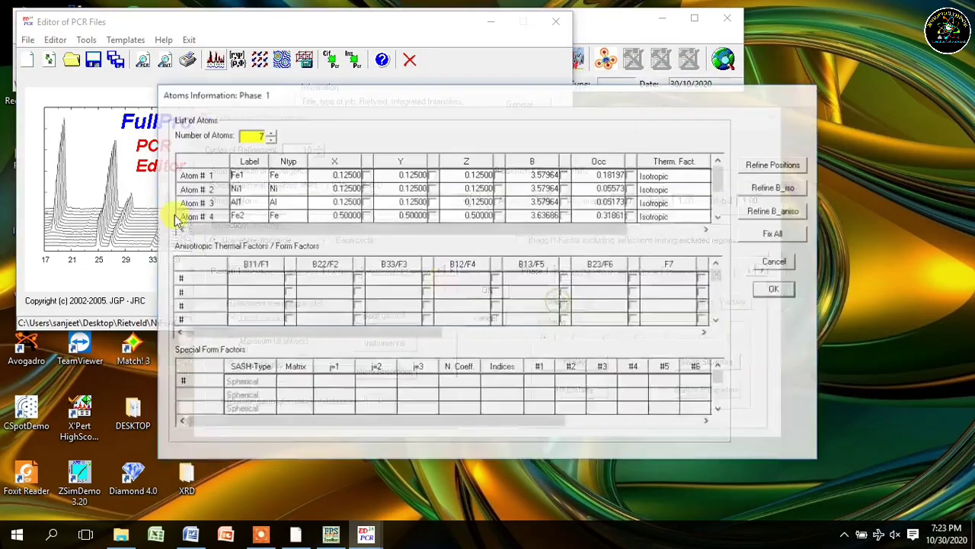
{"action": "left_click", "coordinate": [753, 294]}
{"action": "left_click", "coordinate": [486, 294]}
{"action": "left_click", "coordinate": [219, 65]}
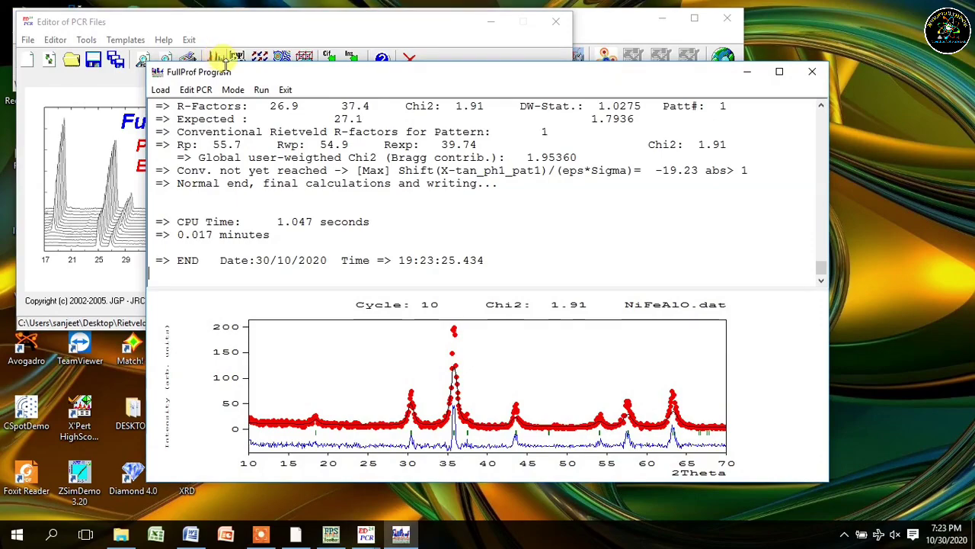
{"action": "left_click", "coordinate": [285, 90]}
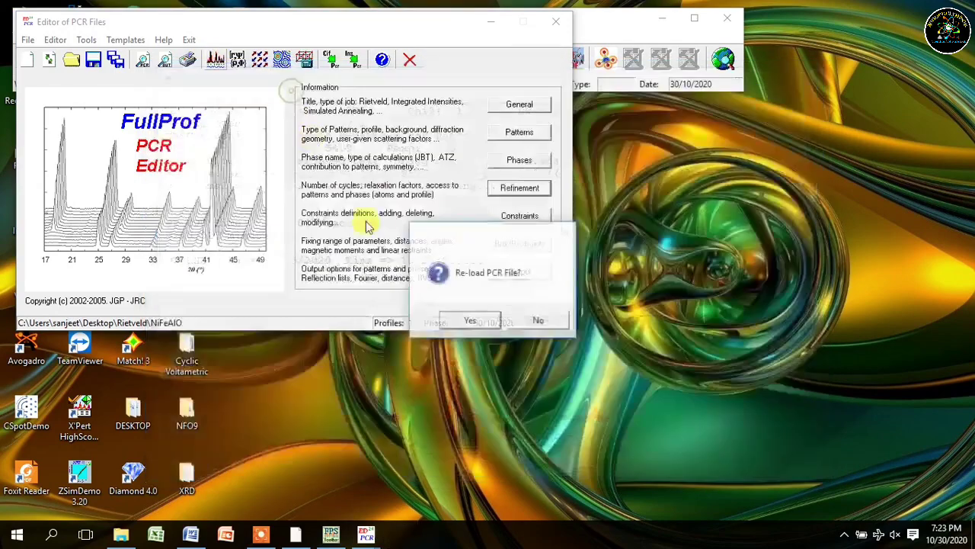
{"action": "left_click", "coordinate": [491, 325]}
Step: Release the thermal factor B of atom Fe2 instead of Fe1, run FullProf with it and reload the PCR file
{"action": "left_click", "coordinate": [522, 192]}
{"action": "left_click", "coordinate": [557, 301]}
{"action": "left_click", "coordinate": [565, 188]}
{"action": "left_click", "coordinate": [564, 174]}
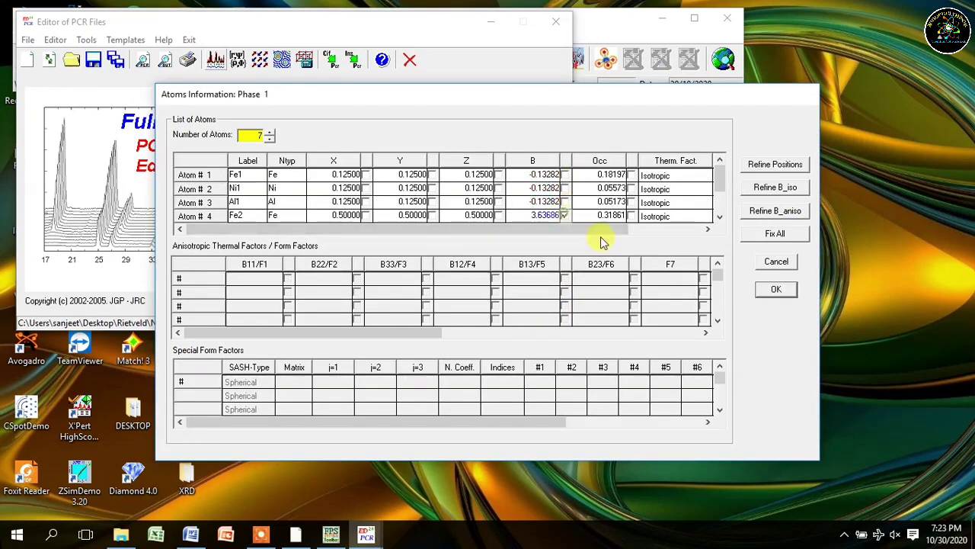
{"action": "left_click", "coordinate": [771, 292]}
{"action": "left_click", "coordinate": [479, 290]}
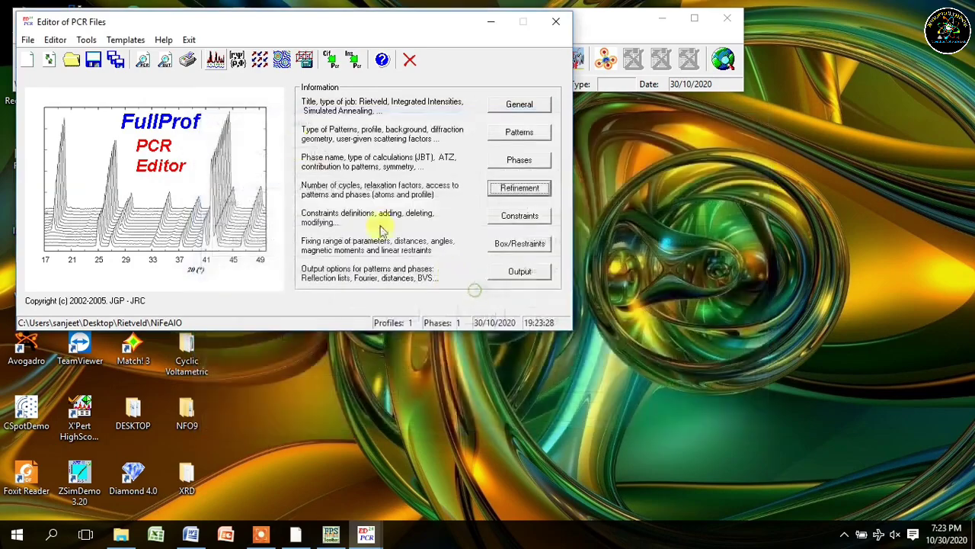
{"action": "left_click", "coordinate": [218, 66]}
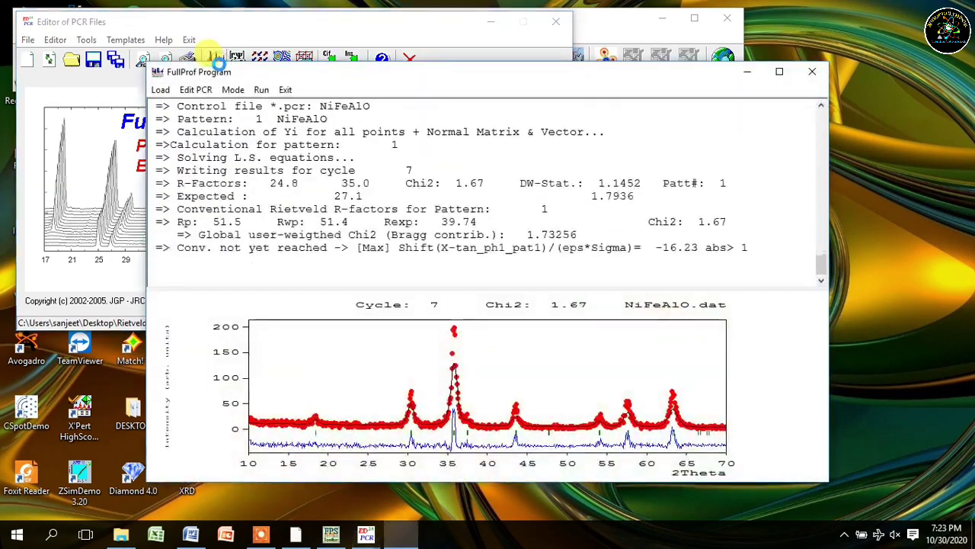
{"action": "left_click", "coordinate": [286, 90]}
{"action": "left_click", "coordinate": [451, 320]}
Step: Release the thermal factor B of atom O1 instead of Fe2, run FullProf with it and reload the PCR file
{"action": "left_click", "coordinate": [515, 188]}
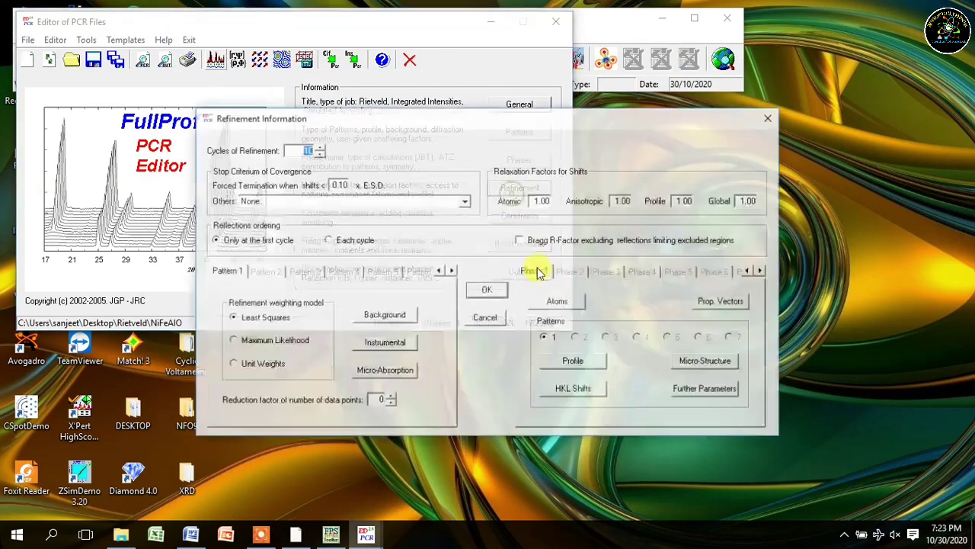
{"action": "left_click", "coordinate": [557, 301]}
{"action": "left_click_drag", "start_coordinate": [716, 177], "coordinate": [720, 198]}
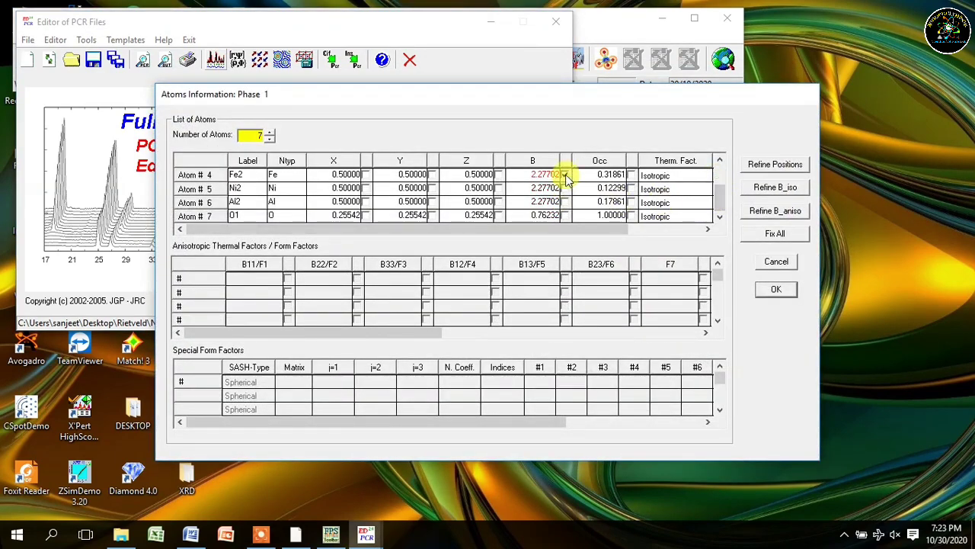
{"action": "left_click", "coordinate": [774, 289]}
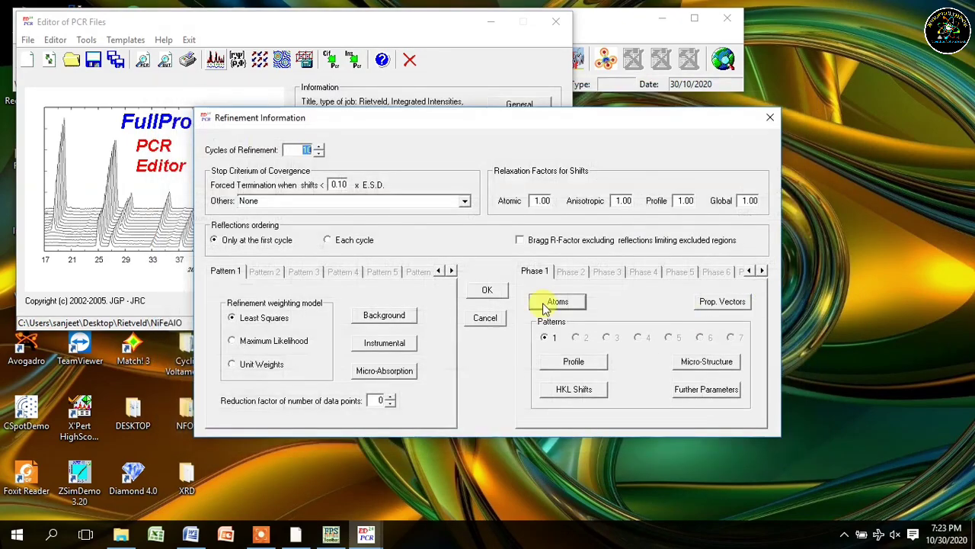
{"action": "left_click", "coordinate": [486, 294]}
{"action": "left_click", "coordinate": [214, 59]}
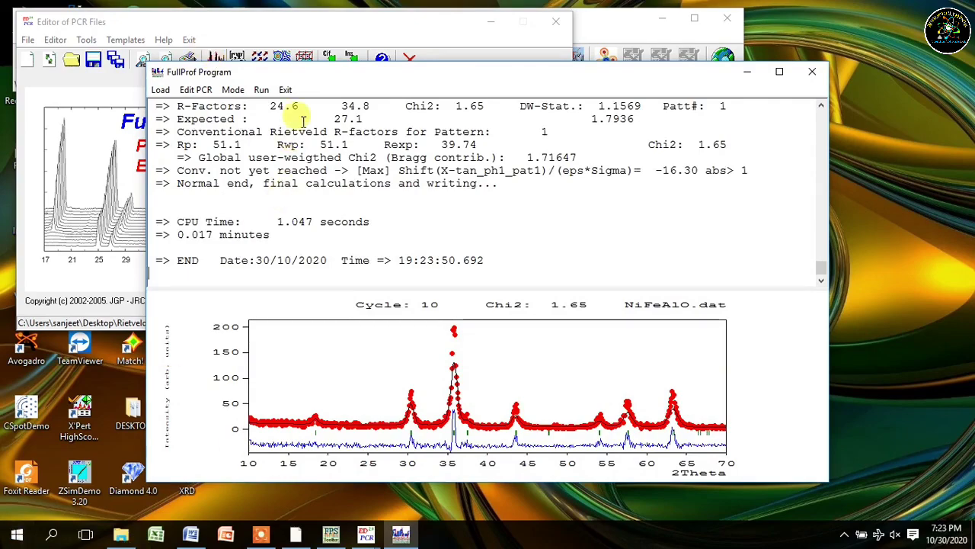
{"action": "left_click", "coordinate": [286, 90]}
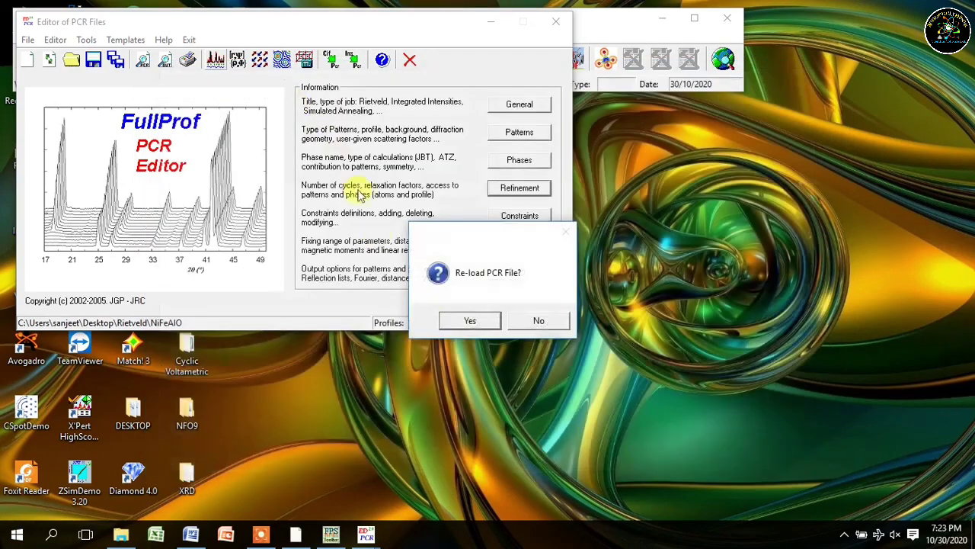
{"action": "left_click", "coordinate": [466, 320]}
Step: Fix the B factor of atom O1, mark its occupancy for refinement, run FullProf and reload the PCR file
{"action": "left_click", "coordinate": [543, 193]}
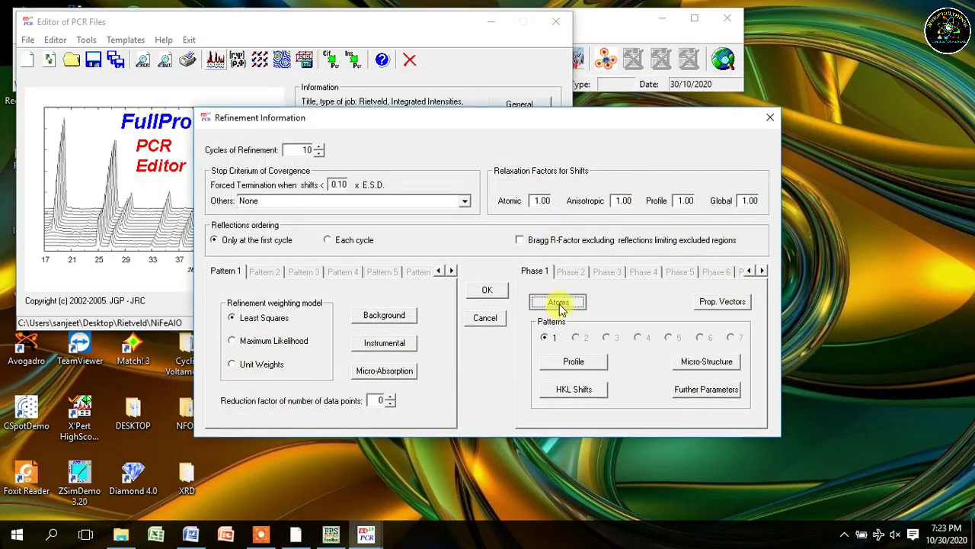
{"action": "left_click", "coordinate": [559, 304]}
{"action": "left_click_drag", "start_coordinate": [714, 177], "coordinate": [719, 201]}
{"action": "left_click", "coordinate": [565, 216]}
{"action": "left_click", "coordinate": [631, 216]}
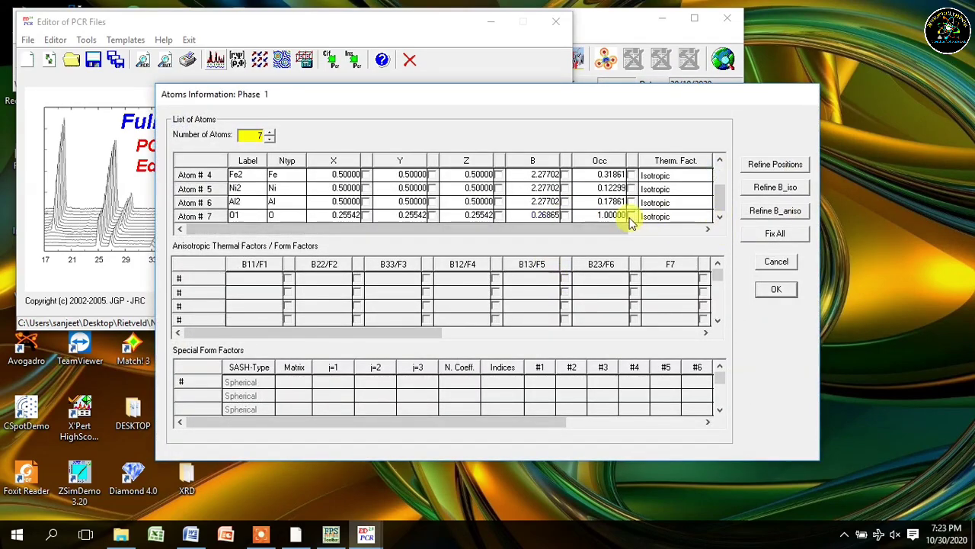
{"action": "left_click", "coordinate": [770, 294]}
{"action": "left_click", "coordinate": [549, 286]}
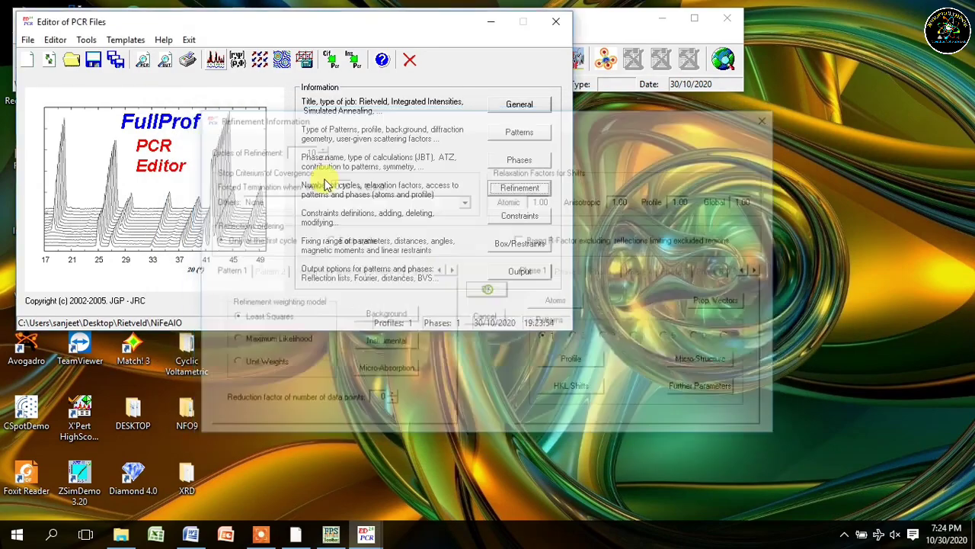
{"action": "left_click", "coordinate": [219, 61]}
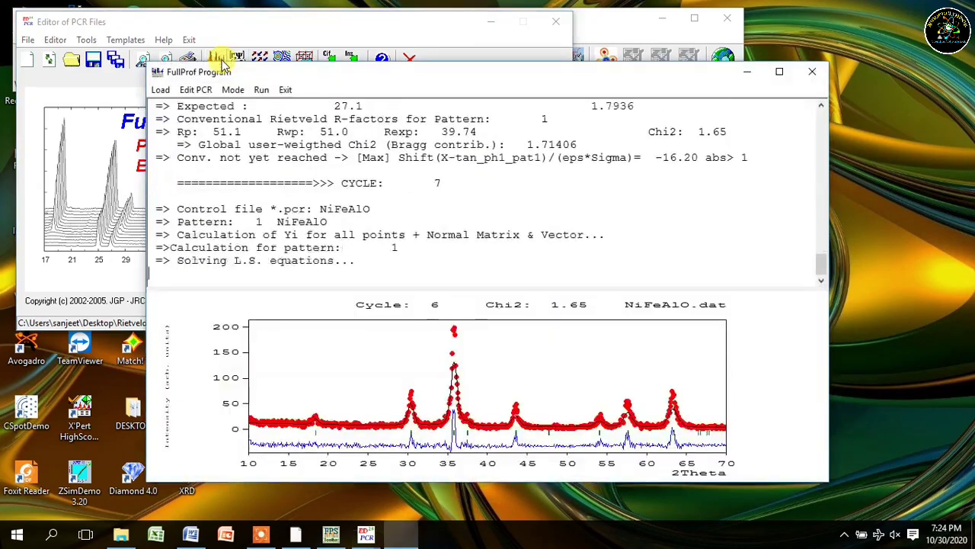
{"action": "left_click", "coordinate": [285, 90]}
{"action": "left_click", "coordinate": [457, 315]}
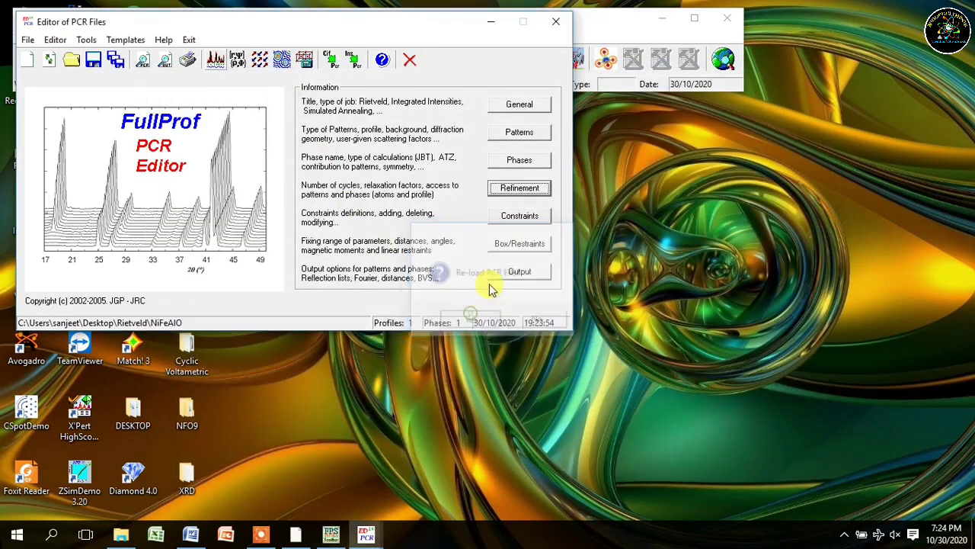
Step: Release the occupancy of atom Fe1 instead of O1 in phase 1, run FullProf and reload the PCR file
{"action": "left_click", "coordinate": [534, 197]}
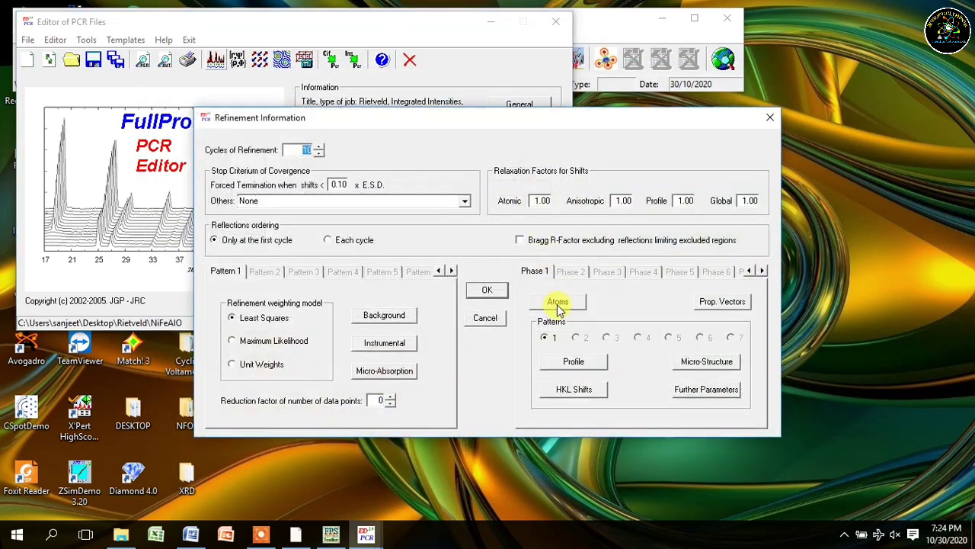
{"action": "left_click", "coordinate": [556, 304]}
{"action": "mouse_move", "coordinate": [722, 190]}
{"action": "left_mouse_down"}
{"action": "mouse_move", "coordinate": [722, 218]}
{"action": "mouse_move", "coordinate": [720, 175]}
{"action": "left_mouse_up"}
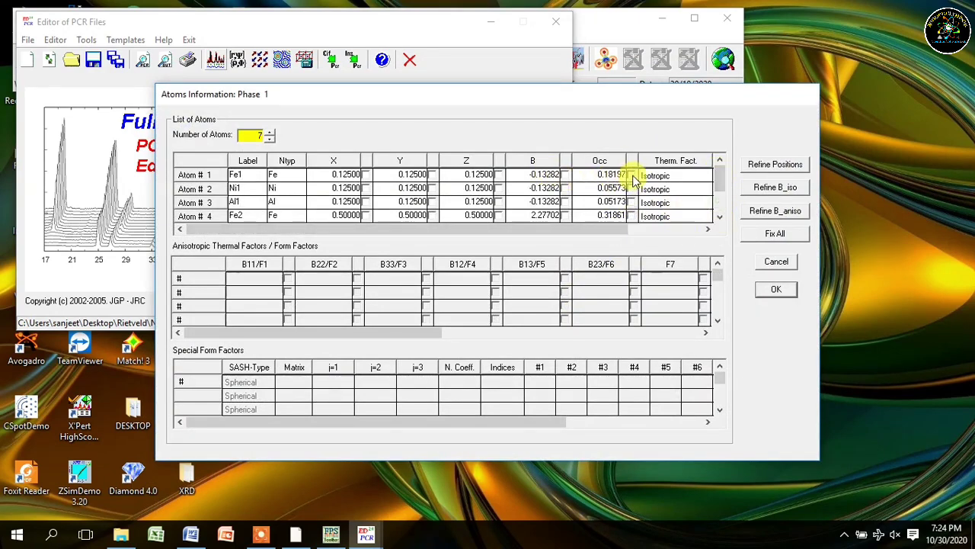
{"action": "left_click", "coordinate": [793, 290]}
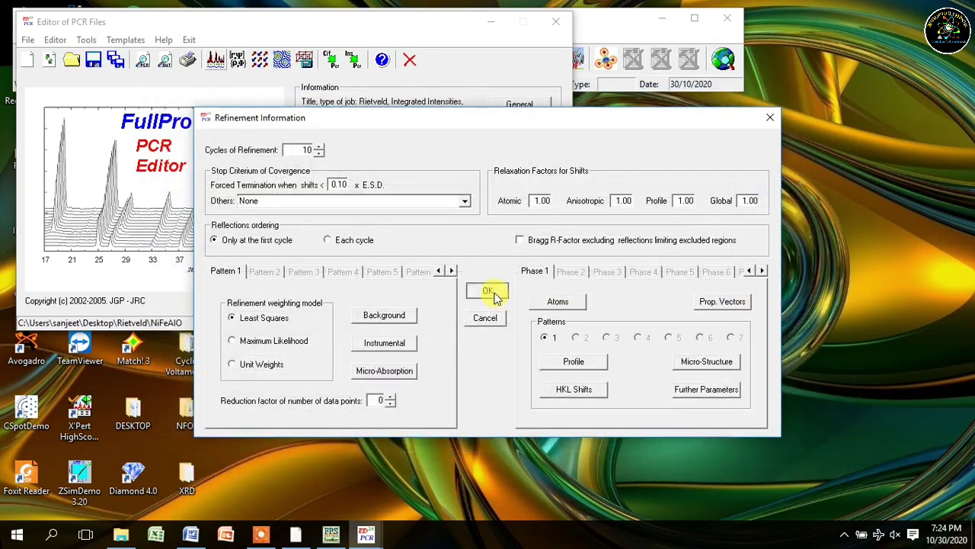
{"action": "left_click", "coordinate": [489, 293]}
{"action": "left_click", "coordinate": [214, 60]}
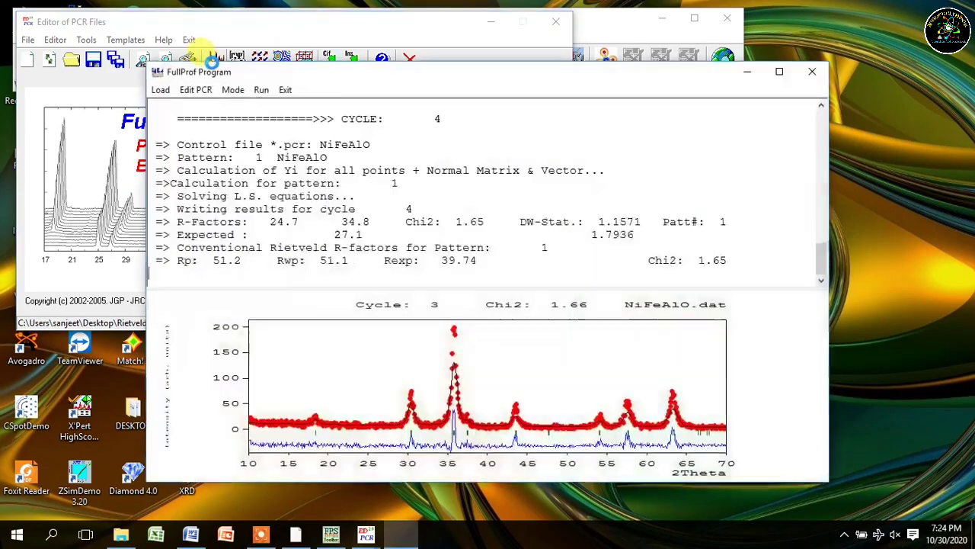
{"action": "left_click", "coordinate": [285, 90]}
{"action": "left_click", "coordinate": [472, 320]}
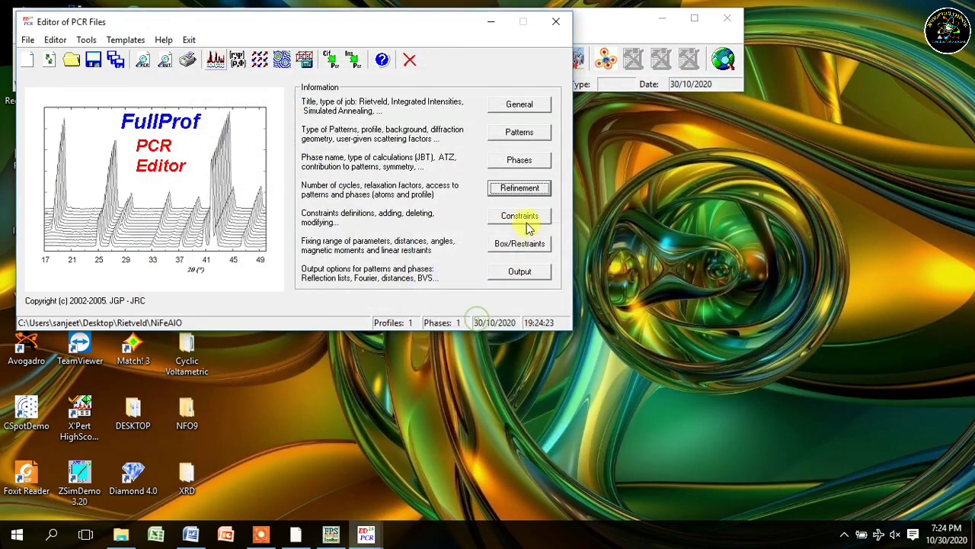
Step: Release the occupancy of atom Ni1 instead of Fe1, run FullProf with it and reload the PCR file
{"action": "left_click", "coordinate": [525, 188]}
{"action": "left_click", "coordinate": [558, 302]}
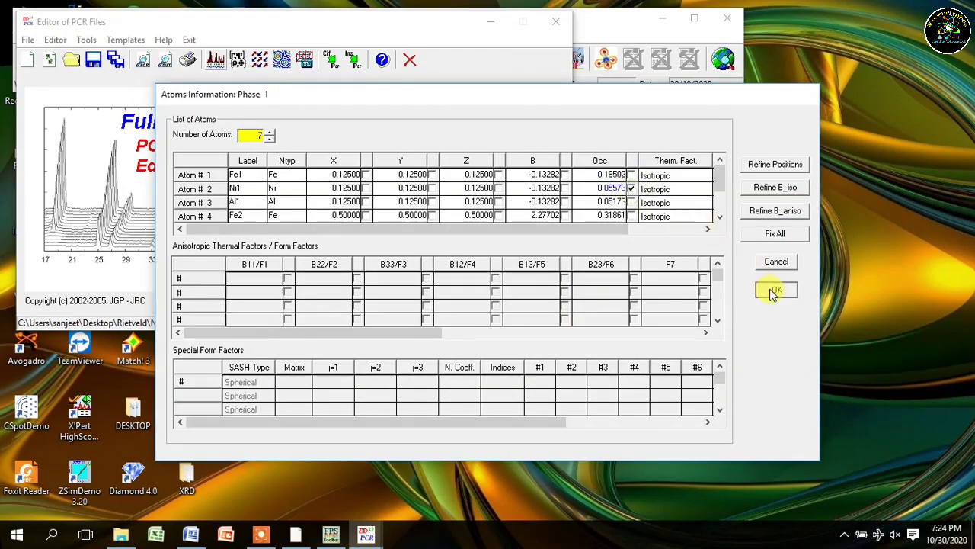
{"action": "left_click", "coordinate": [774, 292]}
{"action": "left_click", "coordinate": [481, 289]}
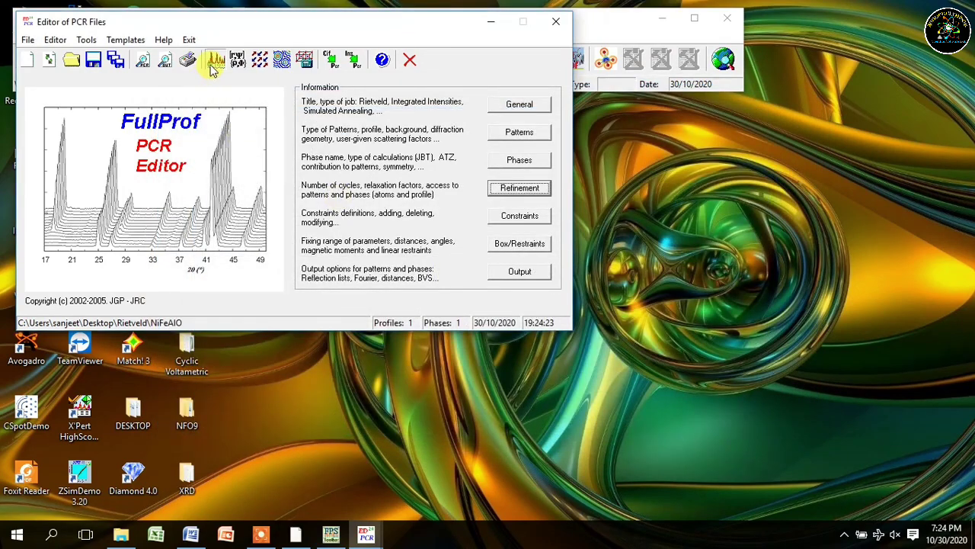
{"action": "left_click", "coordinate": [215, 67]}
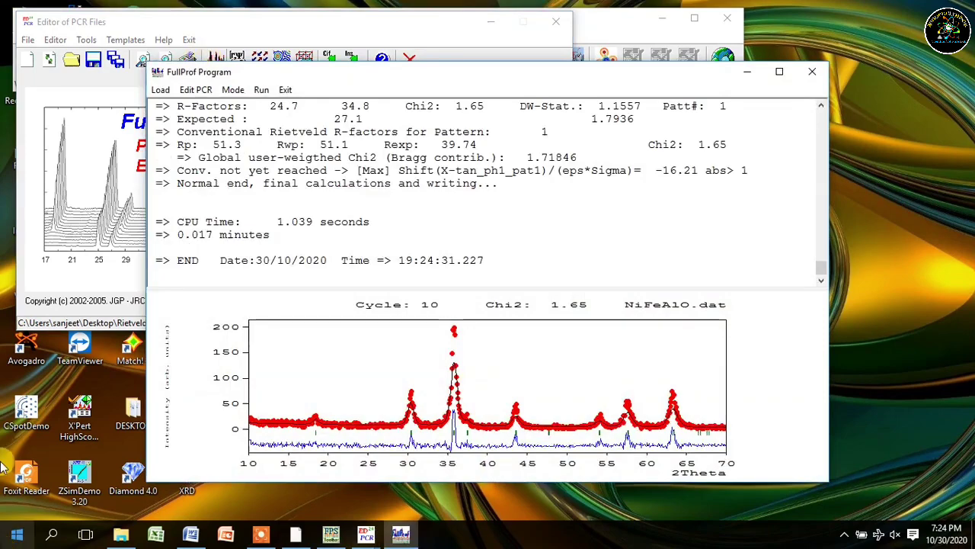
{"action": "left_click", "coordinate": [285, 89]}
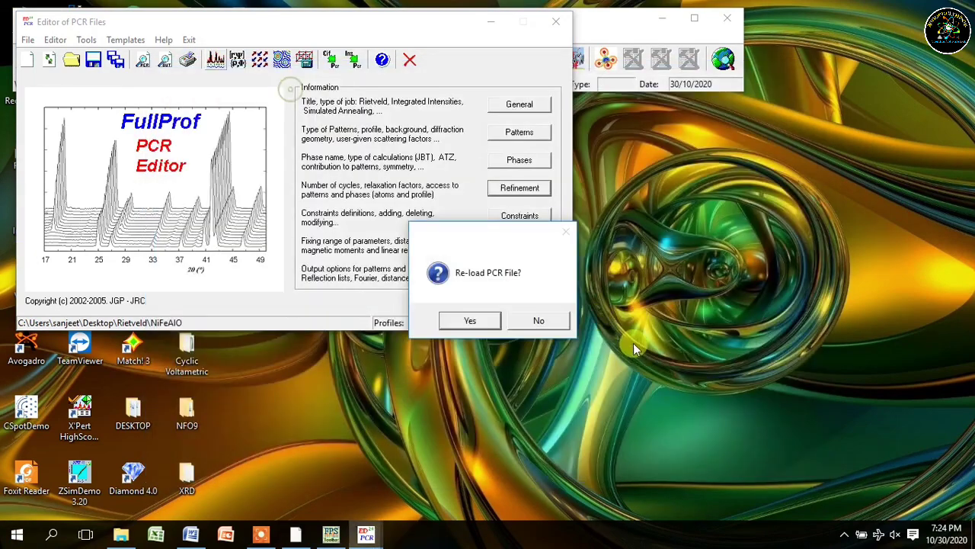
{"action": "left_click", "coordinate": [488, 321]}
Step: Release the occupancy of atom Al1 instead of Ni1, run FullProf with it and reload the PCR file
{"action": "left_click", "coordinate": [543, 192]}
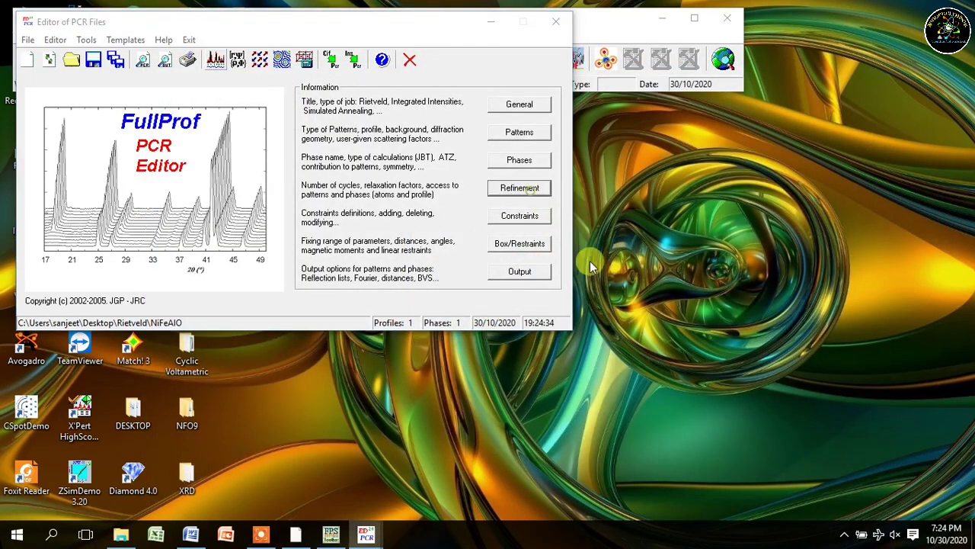
{"action": "left_click", "coordinate": [561, 303]}
{"action": "left_click", "coordinate": [631, 189]}
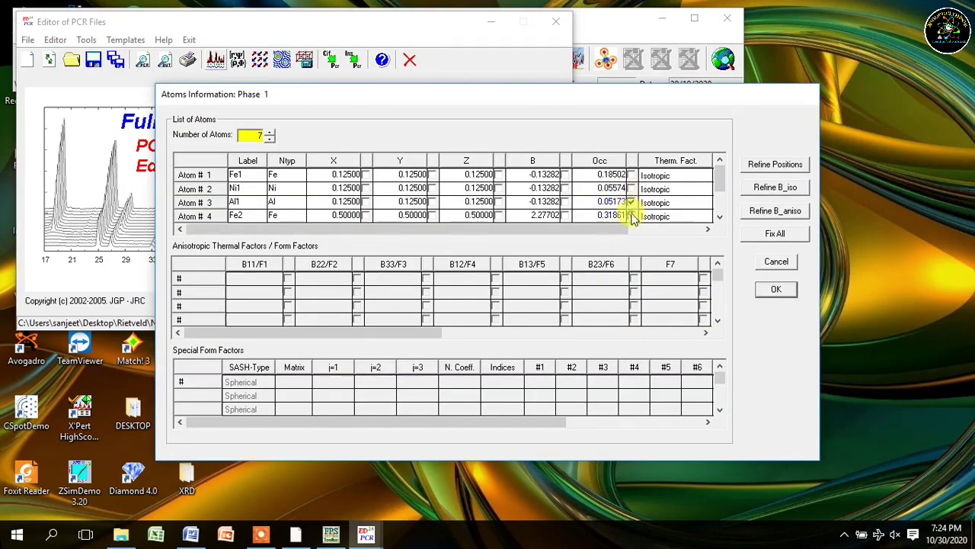
{"action": "left_click", "coordinate": [777, 291]}
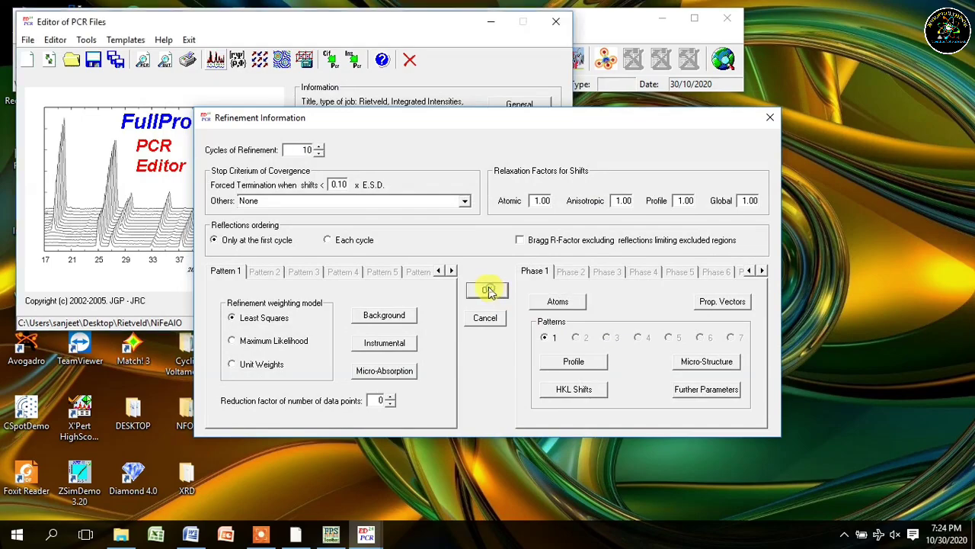
{"action": "left_click", "coordinate": [488, 291]}
{"action": "left_click", "coordinate": [216, 61]}
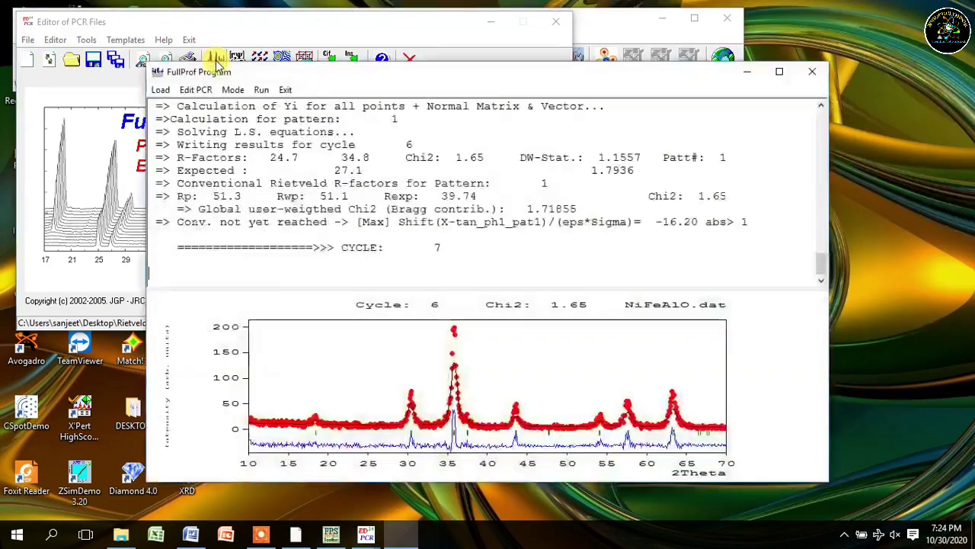
{"action": "left_click", "coordinate": [284, 90]}
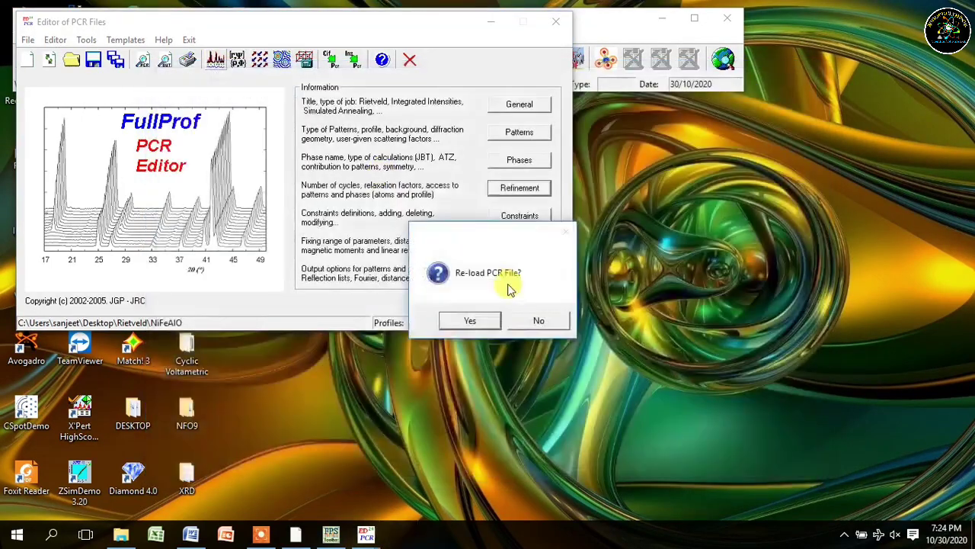
{"action": "left_click", "coordinate": [471, 326]}
Step: Release the occupancy of atom Fe2 instead of Al1, run FullProf with it and reload the PCR file
{"action": "left_click", "coordinate": [525, 188]}
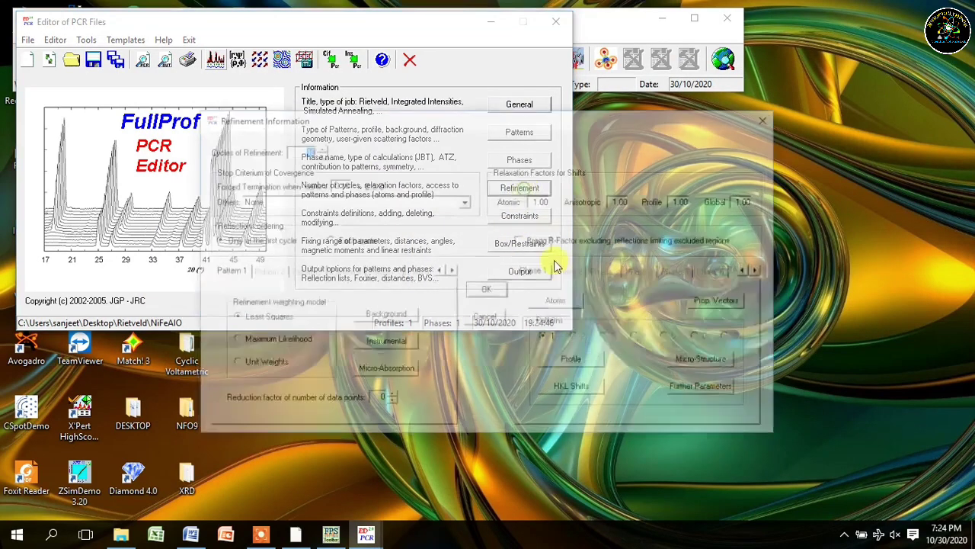
{"action": "left_click", "coordinate": [575, 303]}
{"action": "left_click", "coordinate": [630, 216]}
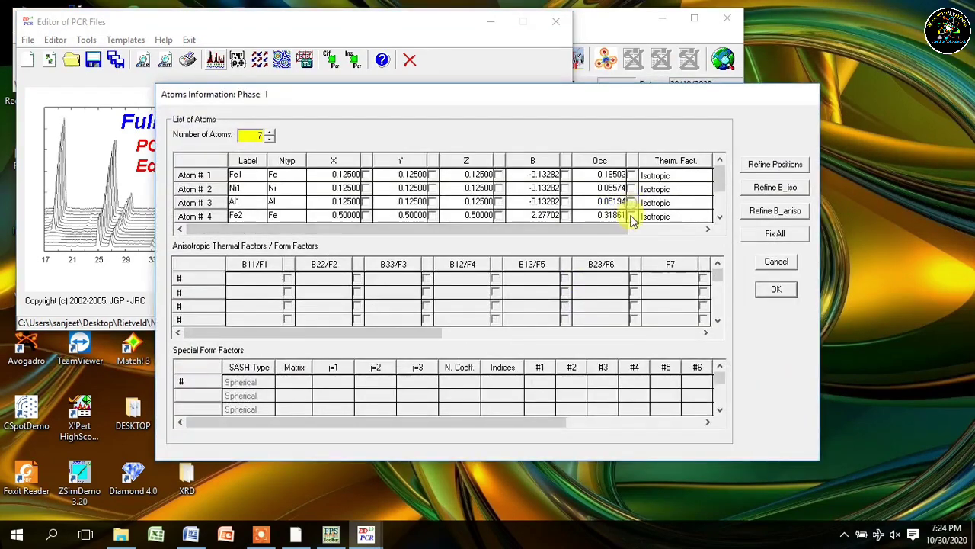
{"action": "left_click", "coordinate": [774, 289]}
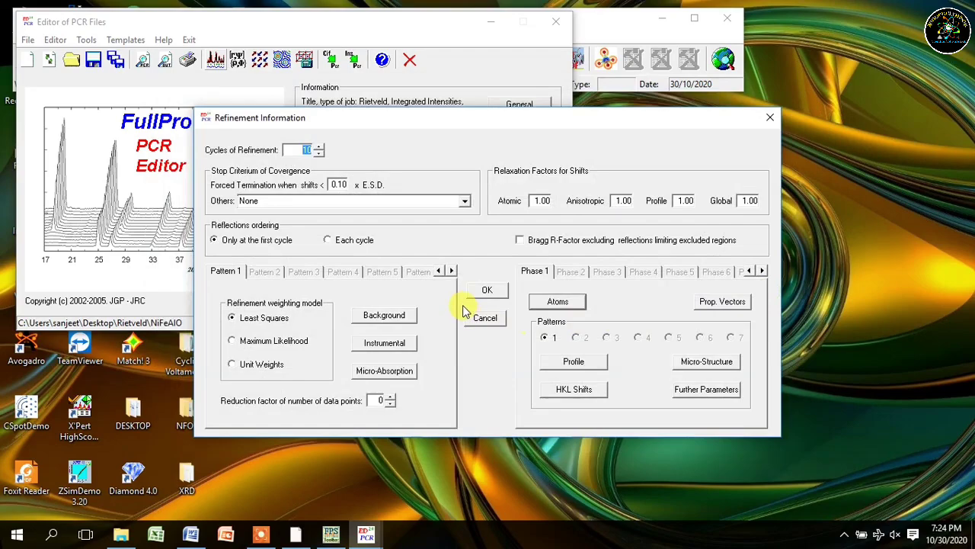
{"action": "left_click", "coordinate": [482, 290]}
{"action": "left_click", "coordinate": [220, 66]}
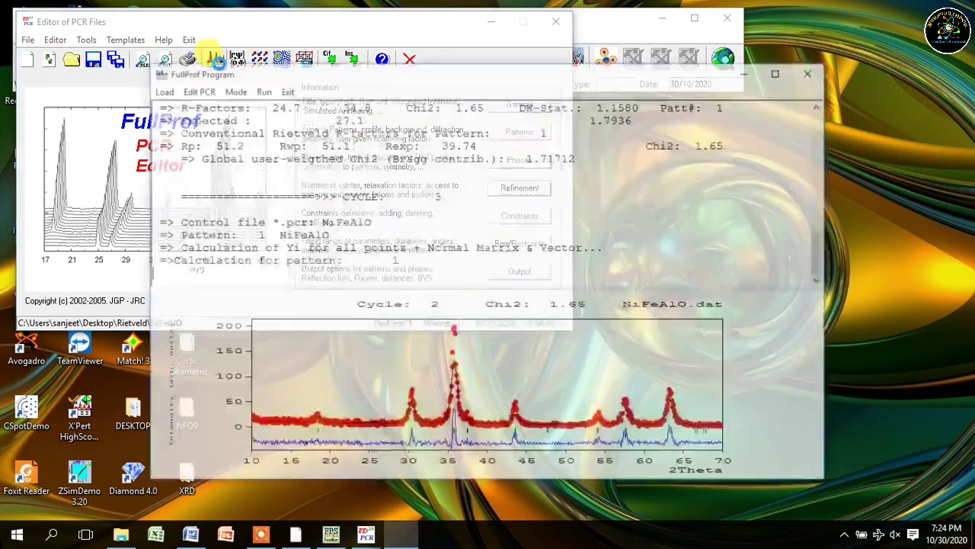
{"action": "left_click", "coordinate": [285, 90]}
{"action": "left_click", "coordinate": [489, 323]}
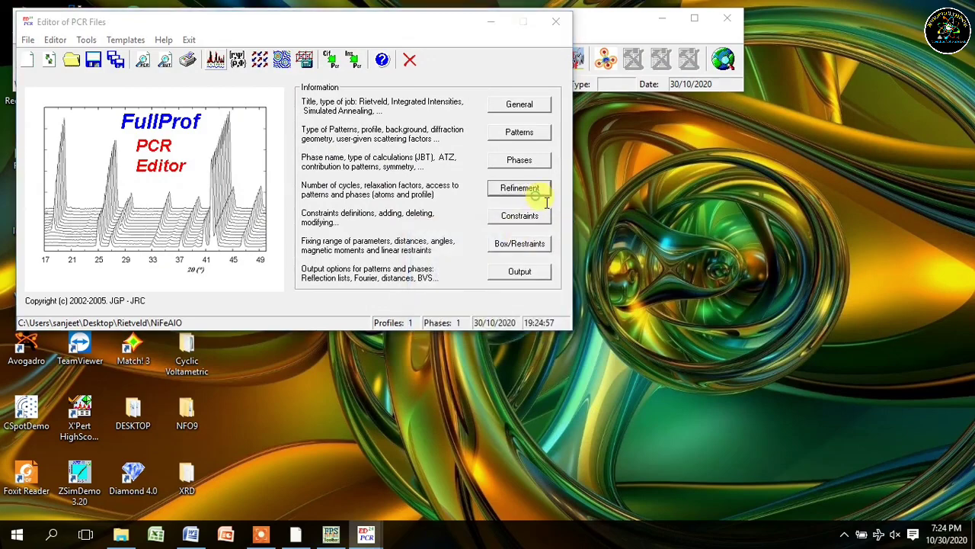
Step: Release the occupancy of atom Ni2 instead of Fe2, run FullProf with it and reload the PCR file
{"action": "left_click", "coordinate": [525, 188]}
{"action": "left_click", "coordinate": [563, 303]}
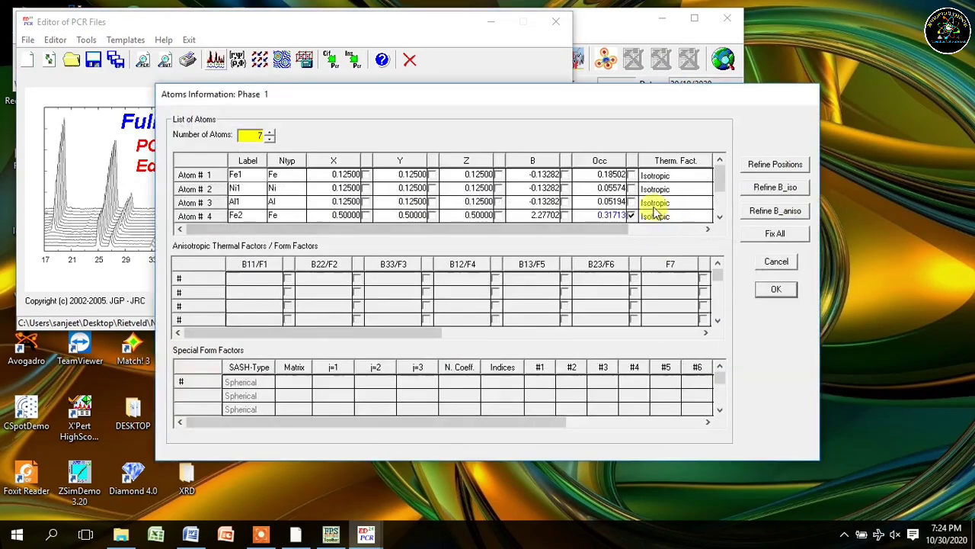
{"action": "left_click_drag", "start_coordinate": [724, 179], "coordinate": [723, 192]}
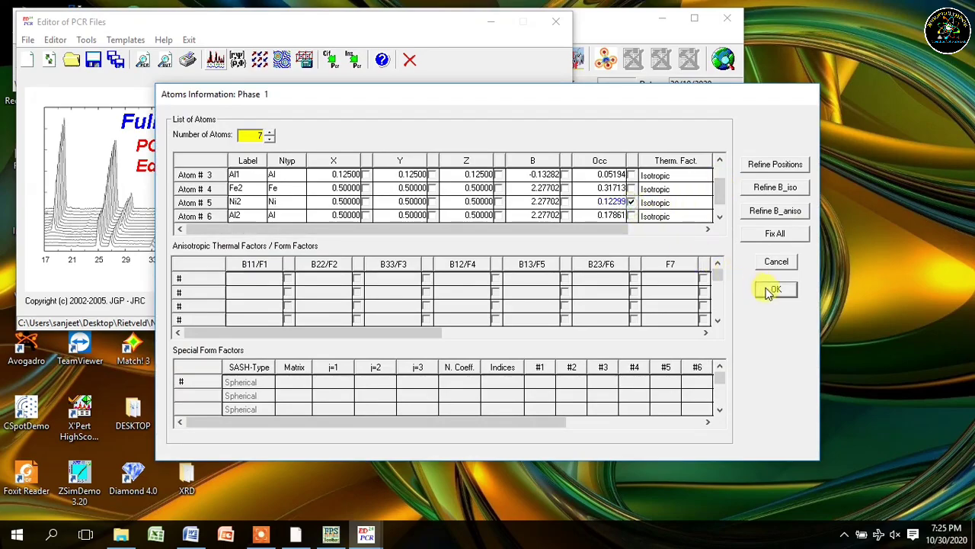
{"action": "left_click", "coordinate": [768, 292]}
{"action": "left_click", "coordinate": [494, 290]}
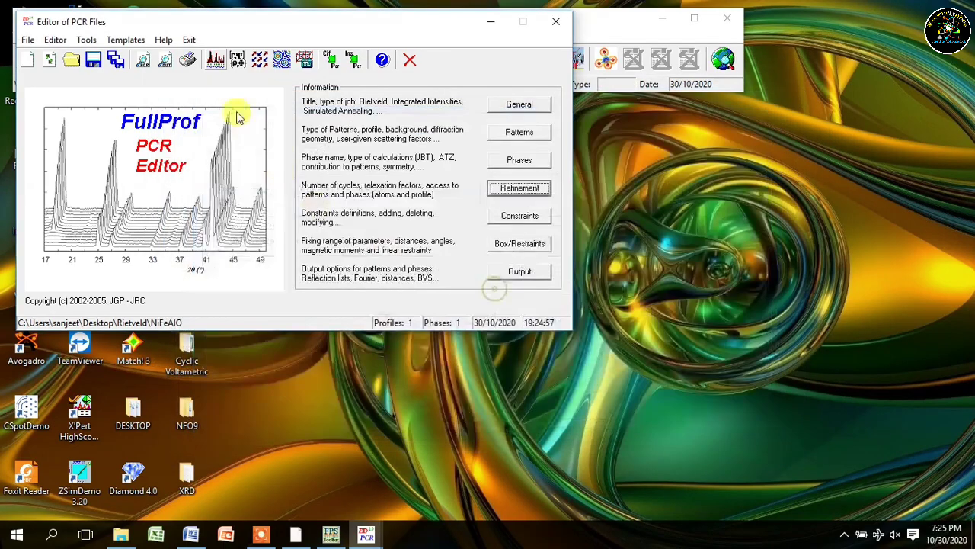
{"action": "left_click", "coordinate": [218, 65]}
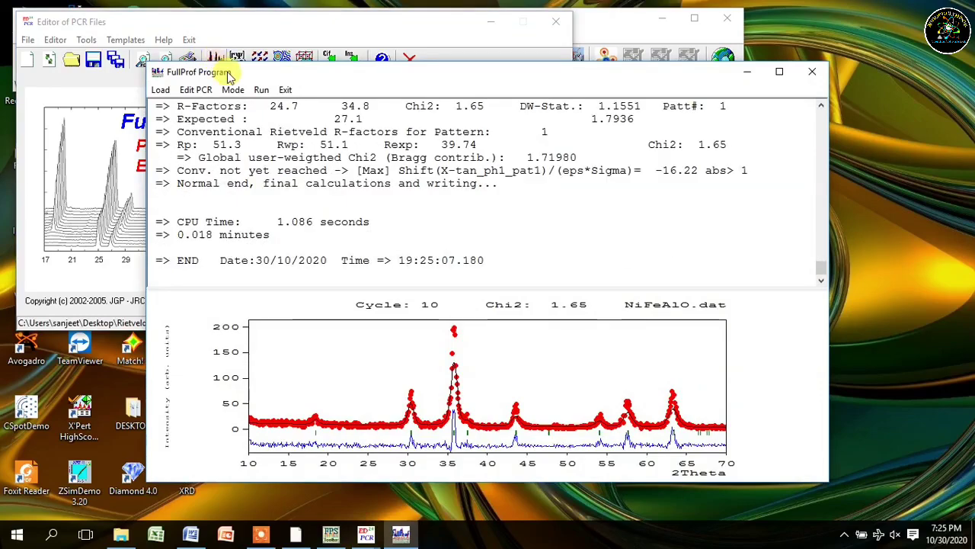
{"action": "left_click", "coordinate": [285, 89]}
{"action": "left_click", "coordinate": [488, 323]}
Step: Release the occupancy of atom Al2 instead of Ni2, run FullProf with it and reload the PCR file
{"action": "left_click", "coordinate": [520, 188]}
{"action": "left_click", "coordinate": [557, 298]}
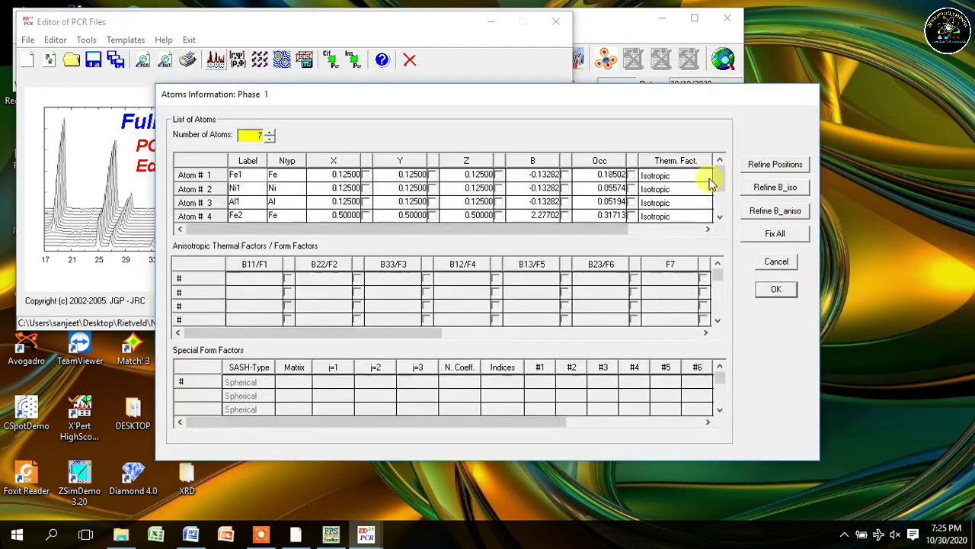
{"action": "left_click", "coordinate": [724, 185]}
{"action": "left_click", "coordinate": [631, 201]}
{"action": "left_click", "coordinate": [766, 290]}
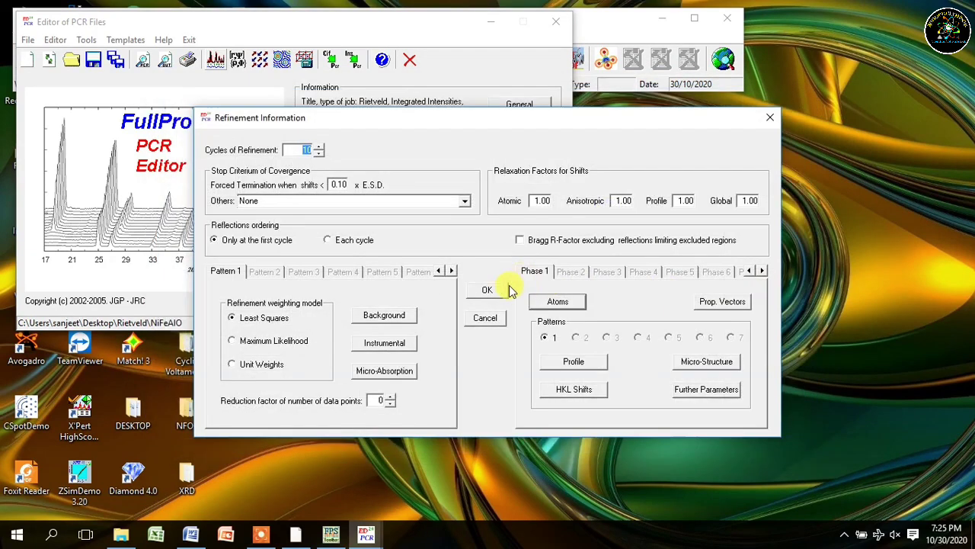
{"action": "left_click", "coordinate": [490, 287]}
{"action": "left_click", "coordinate": [215, 60]}
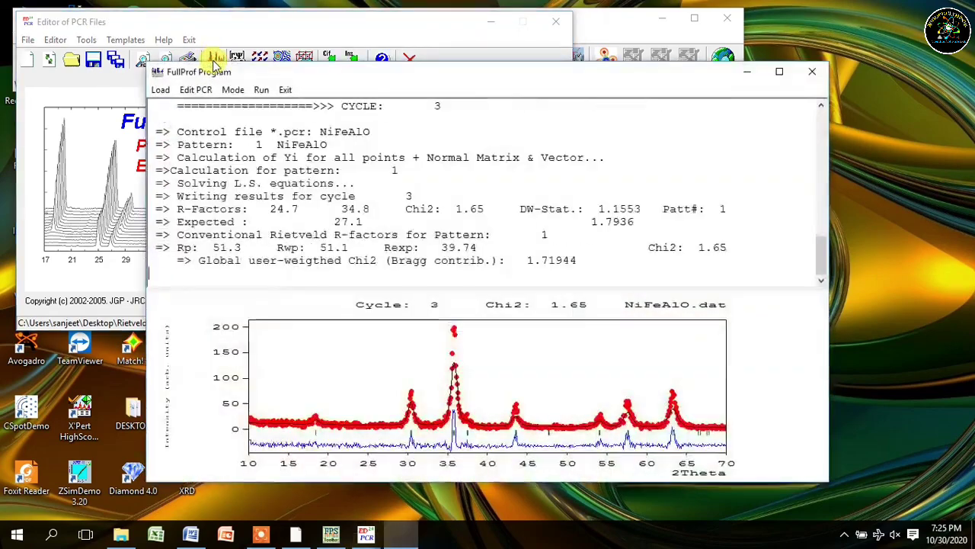
{"action": "left_click", "coordinate": [285, 90]}
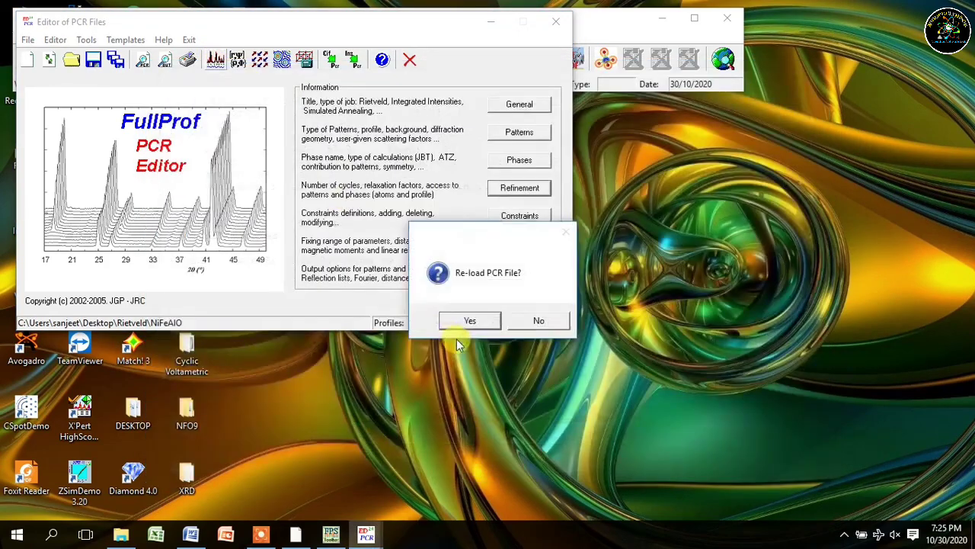
{"action": "left_click", "coordinate": [466, 325]}
Step: Mark background polynomial coefficient a_0 of pattern 1 for refinement, run FullProf and reload the PCR file
{"action": "left_click", "coordinate": [522, 189]}
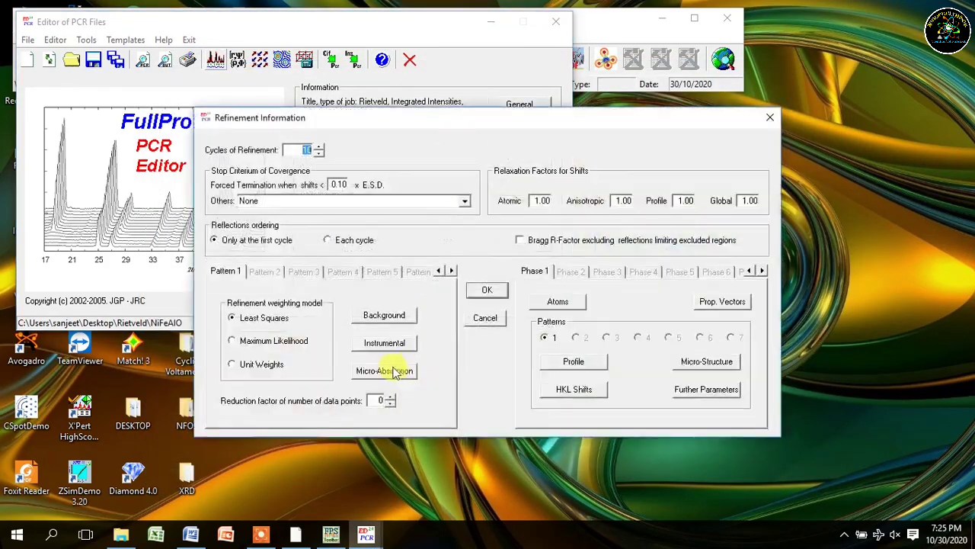
{"action": "left_click", "coordinate": [384, 256]}
{"action": "left_click", "coordinate": [340, 347]}
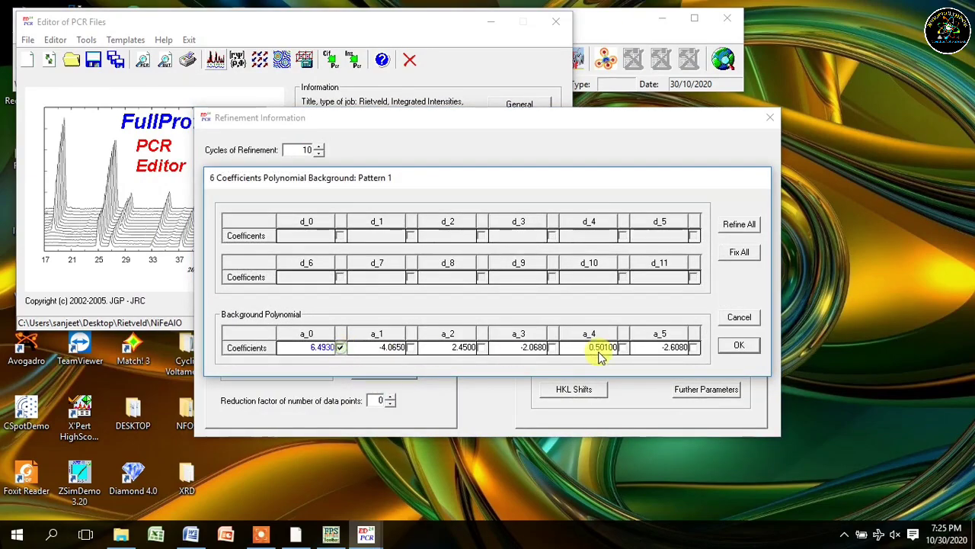
{"action": "left_click", "coordinate": [736, 347]}
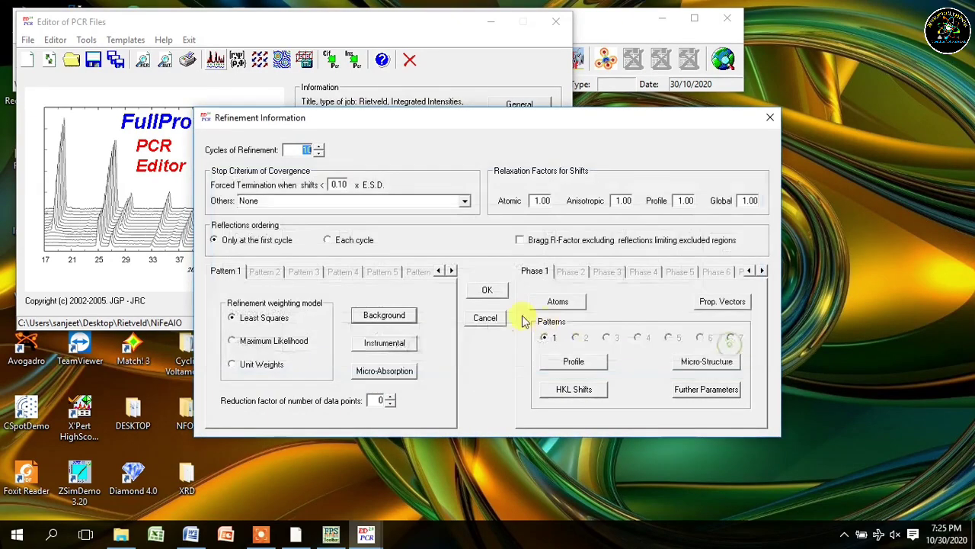
{"action": "left_click", "coordinate": [488, 291]}
{"action": "left_click", "coordinate": [213, 61]}
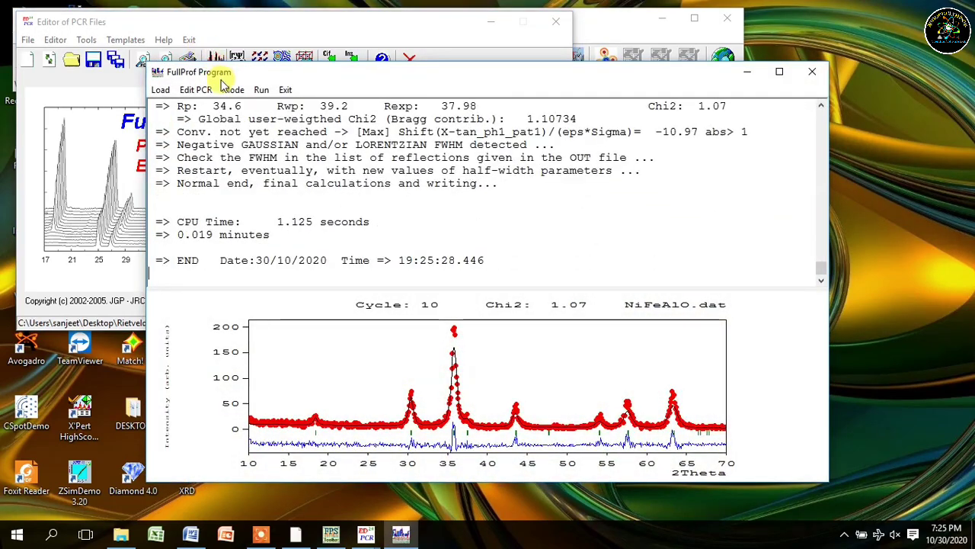
{"action": "left_click", "coordinate": [284, 90]}
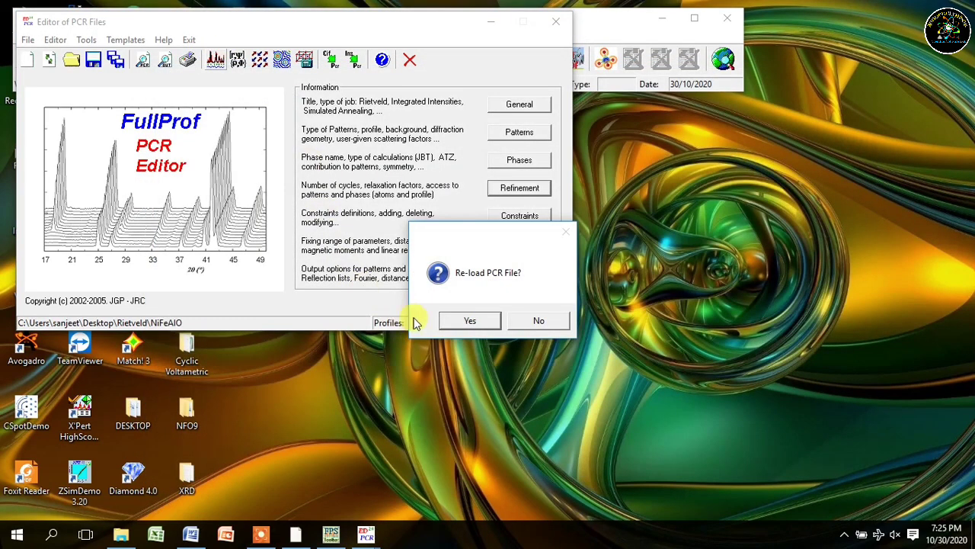
{"action": "left_click", "coordinate": [459, 323]}
Step: Release background polynomial coefficient a_1 instead of a_0 for pattern 1, run FullProf with it and reload the PCR file
{"action": "left_click", "coordinate": [519, 187]}
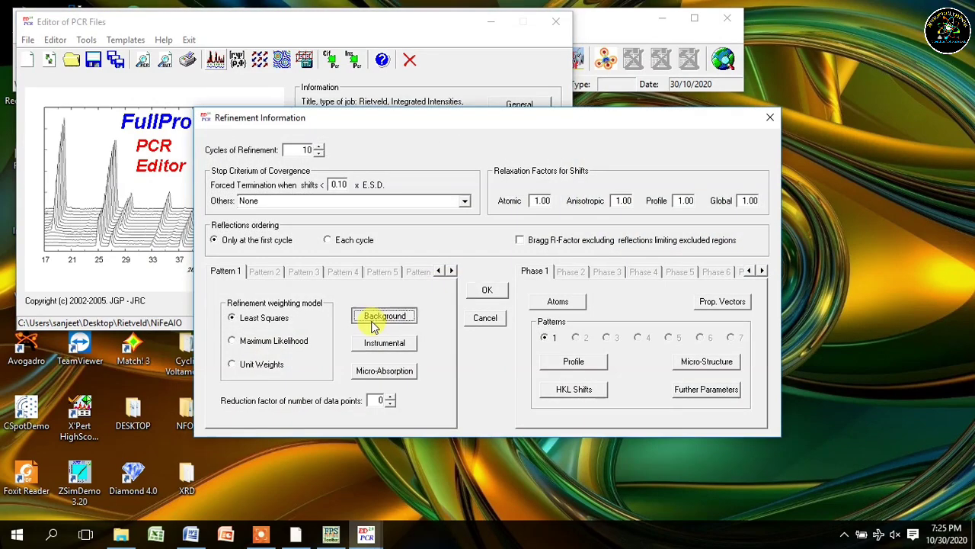
{"action": "left_click", "coordinate": [384, 315]}
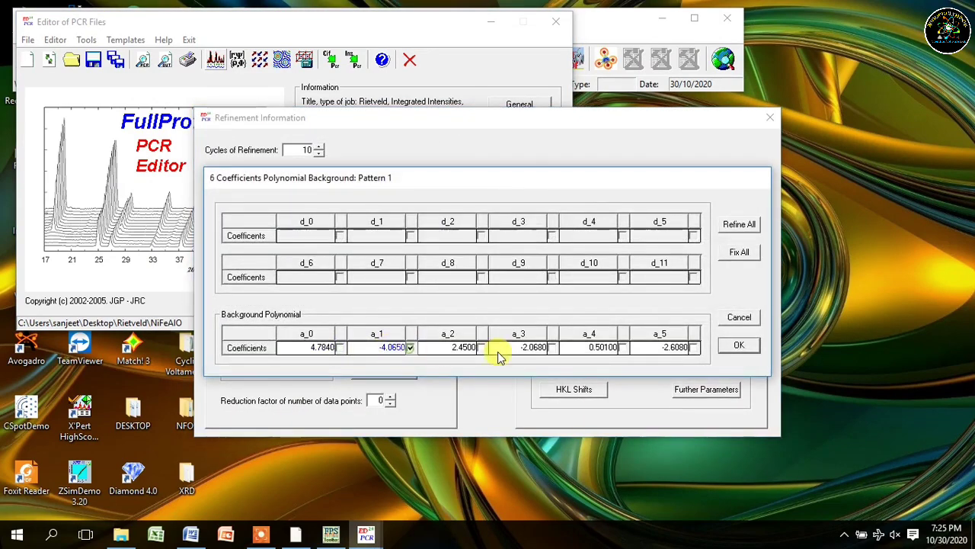
{"action": "left_click", "coordinate": [737, 345]}
{"action": "left_click", "coordinate": [487, 290]}
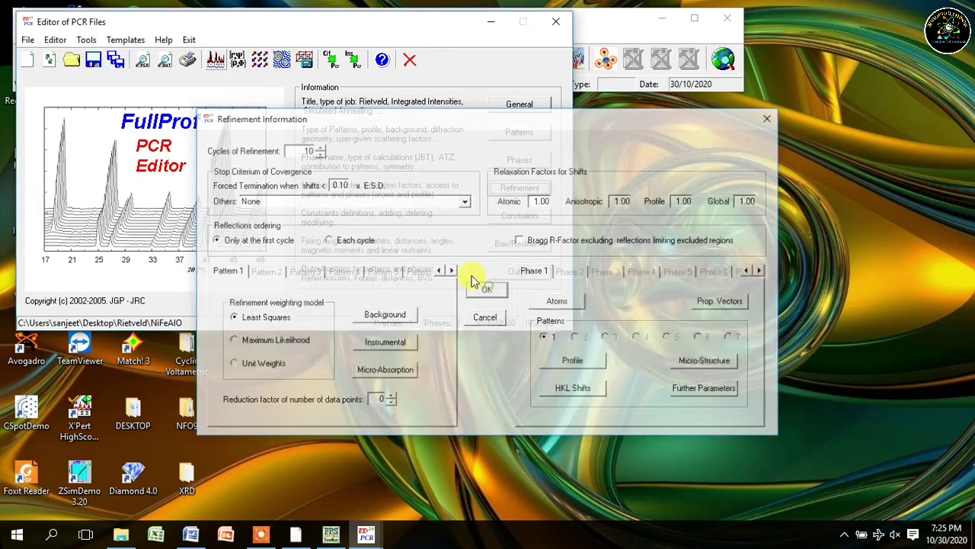
{"action": "left_click", "coordinate": [216, 58]}
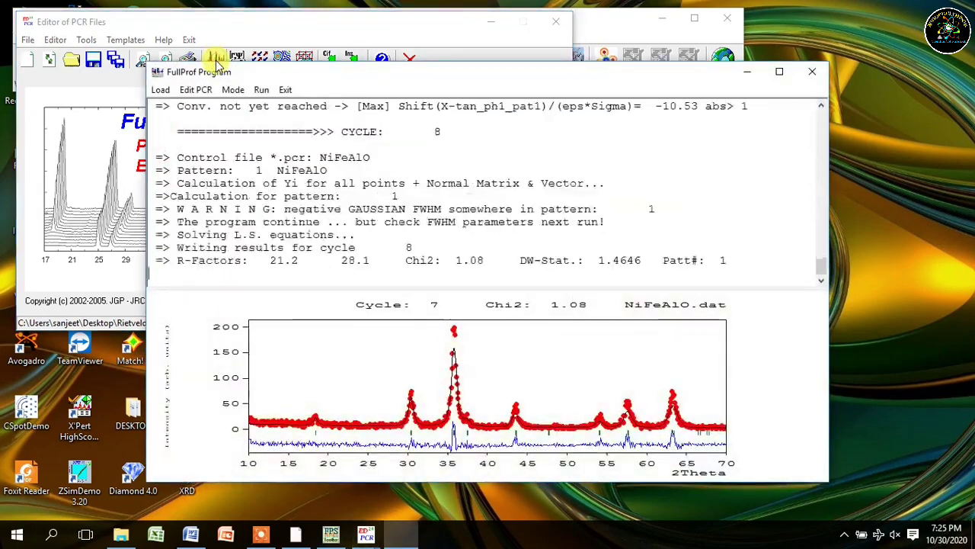
{"action": "left_click", "coordinate": [286, 90]}
{"action": "left_click", "coordinate": [470, 320]}
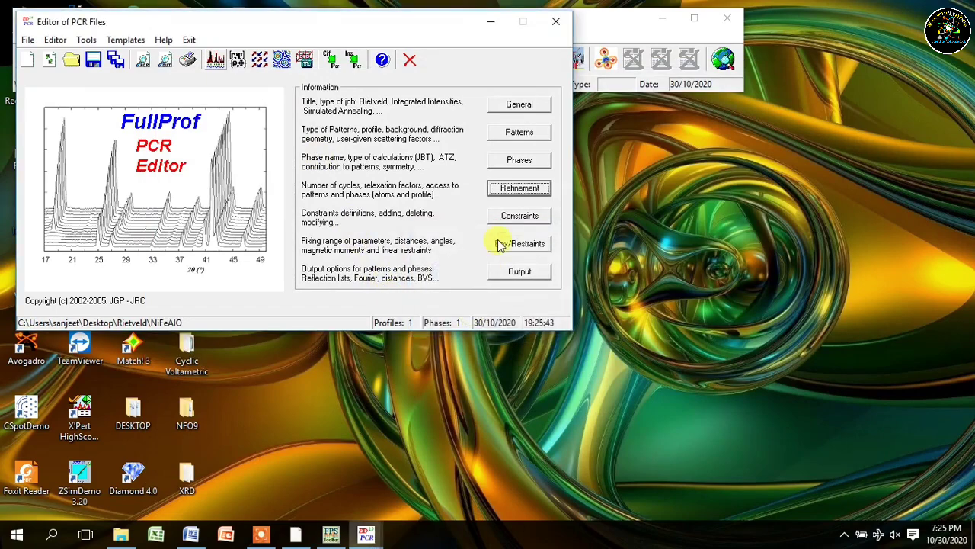
Step: Release background polynomial coefficient a_2 instead of a_1 for pattern 1, run FullProf with it and reload the PCR file
{"action": "left_click", "coordinate": [512, 192]}
{"action": "left_click", "coordinate": [392, 321]}
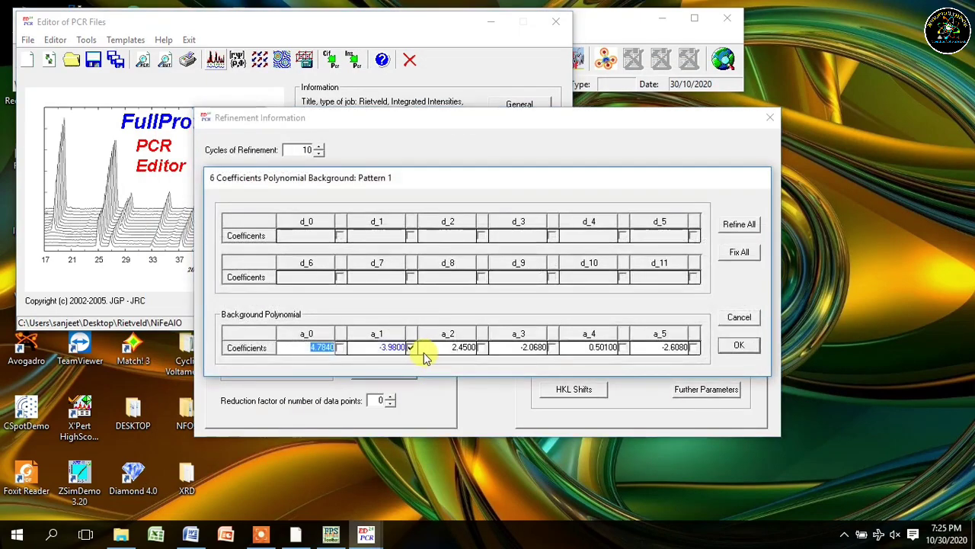
{"action": "left_click", "coordinate": [741, 344]}
{"action": "left_click", "coordinate": [487, 291]}
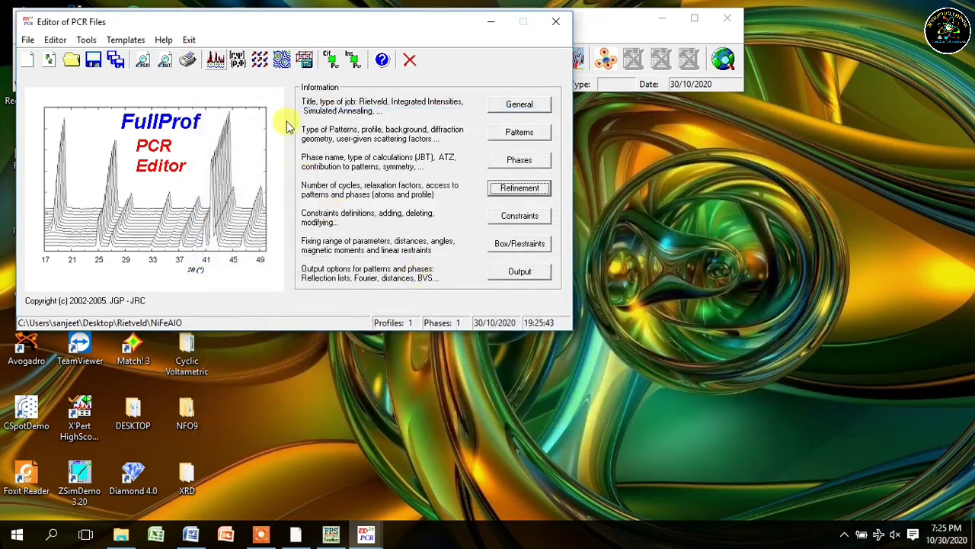
{"action": "left_click", "coordinate": [214, 59]}
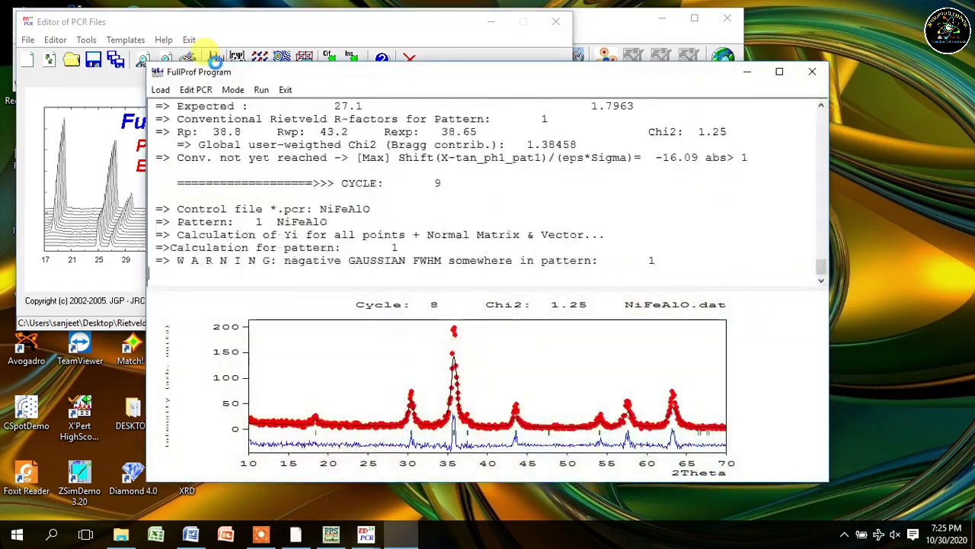
{"action": "left_click", "coordinate": [286, 91]}
{"action": "left_click", "coordinate": [469, 320]}
Step: Release FWHM parameter V instead of IG in the phase 1 profile parameters, run FullProf and reload the PCR file
{"action": "left_click", "coordinate": [527, 189]}
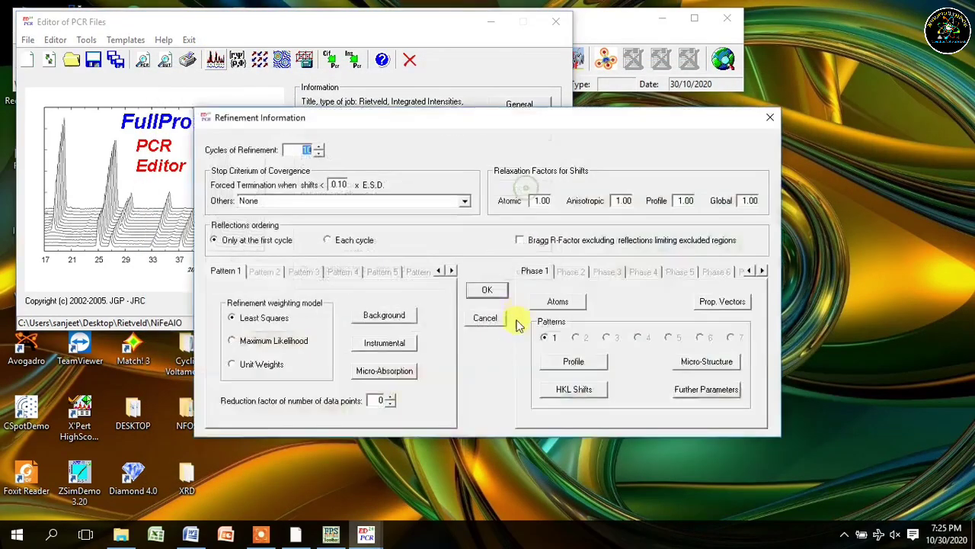
{"action": "left_click", "coordinate": [579, 360]}
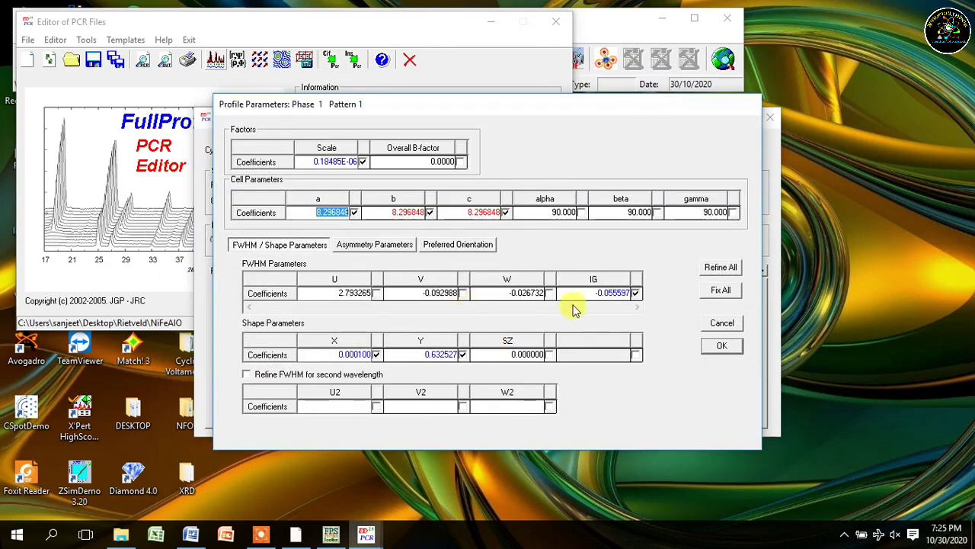
{"action": "left_click", "coordinate": [636, 293]}
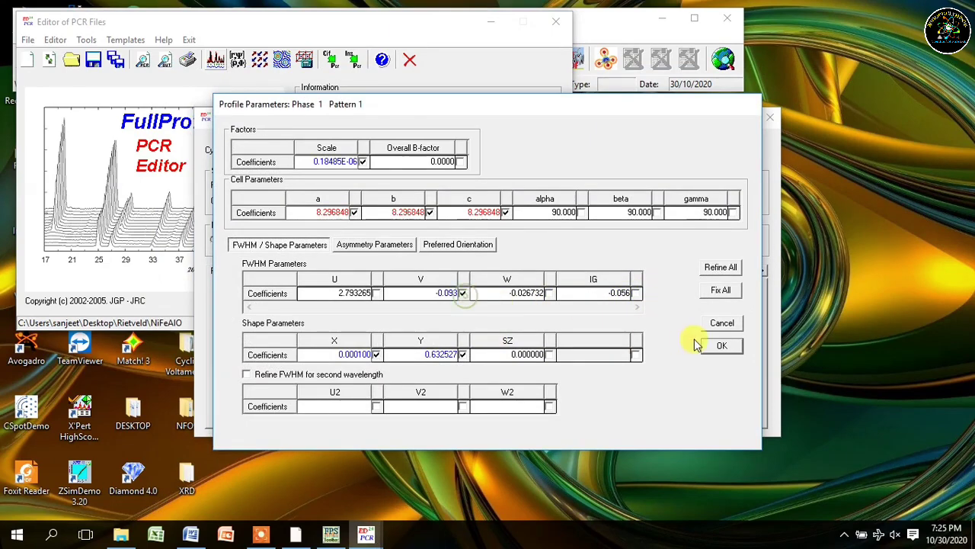
{"action": "left_click", "coordinate": [722, 345]}
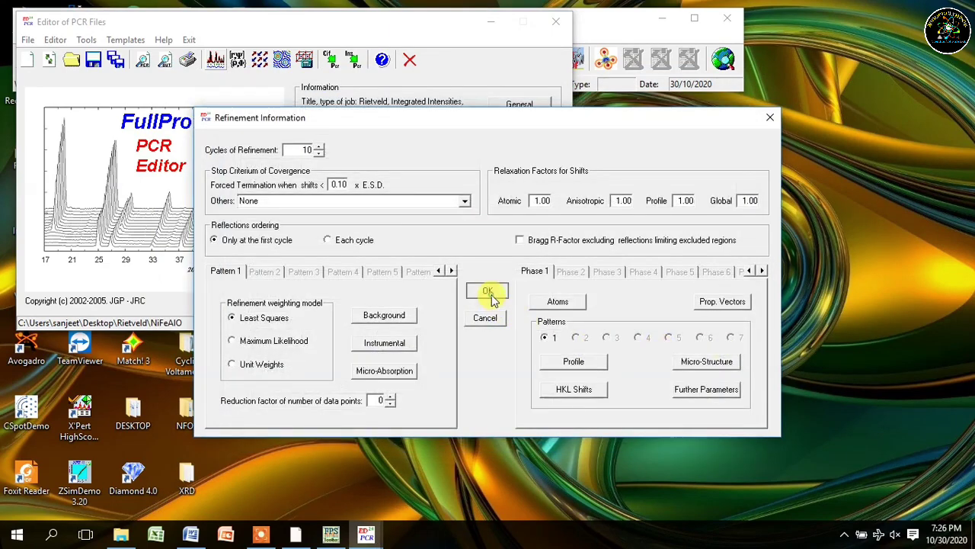
{"action": "left_click", "coordinate": [490, 295]}
{"action": "left_click", "coordinate": [219, 65]}
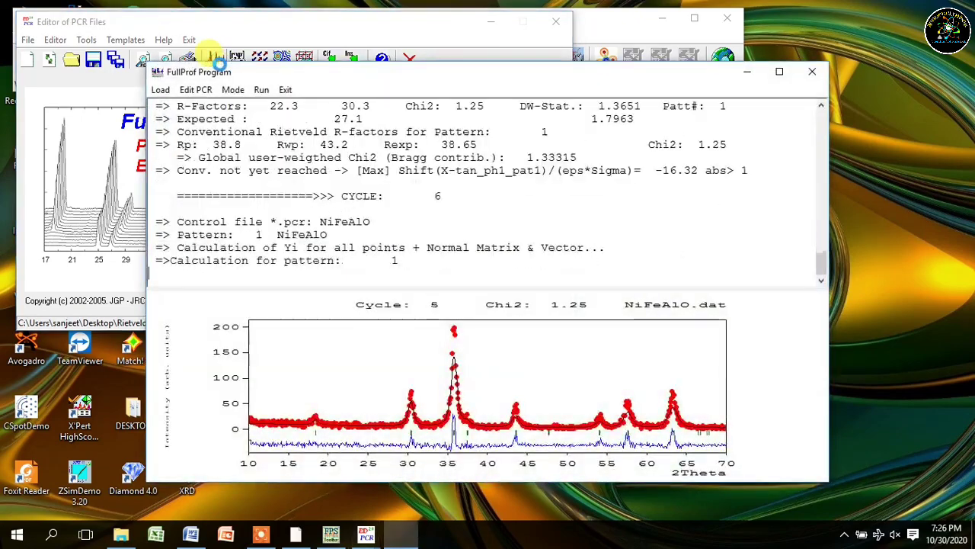
{"action": "left_click", "coordinate": [285, 90]}
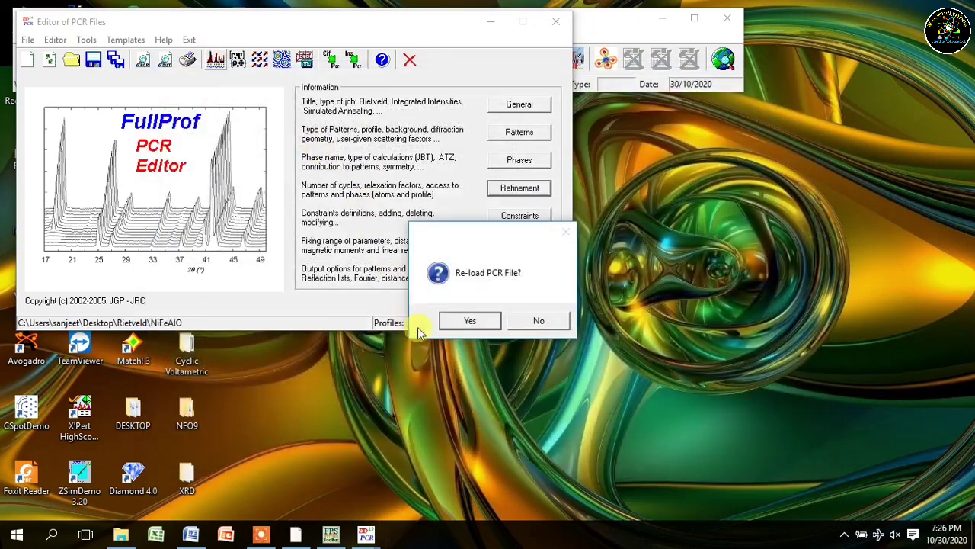
{"action": "left_click", "coordinate": [468, 322]}
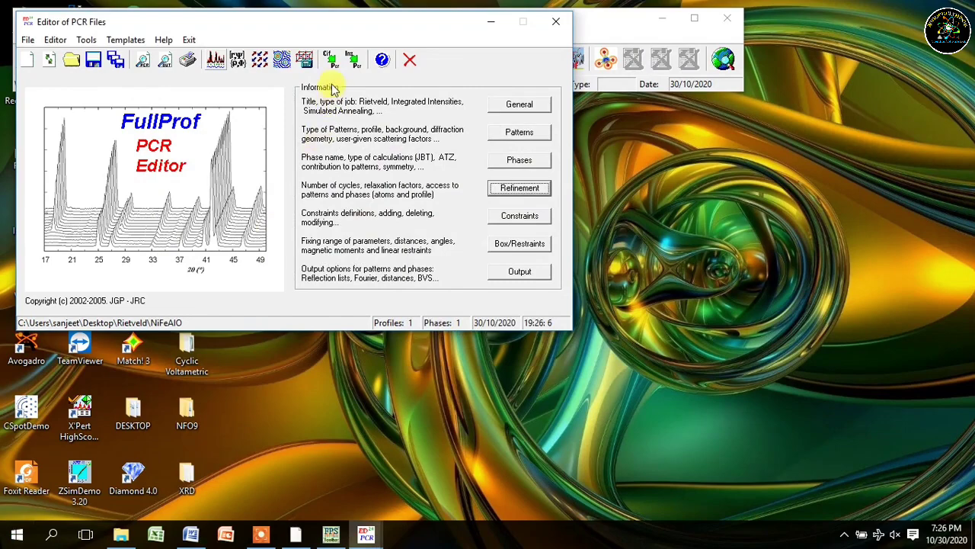
Step: Close the spare empty PCR editor window and move the remaining FullProf windows clear of the desktop folders
{"action": "left_click_drag", "start_coordinate": [379, 35], "coordinate": [512, 73]}
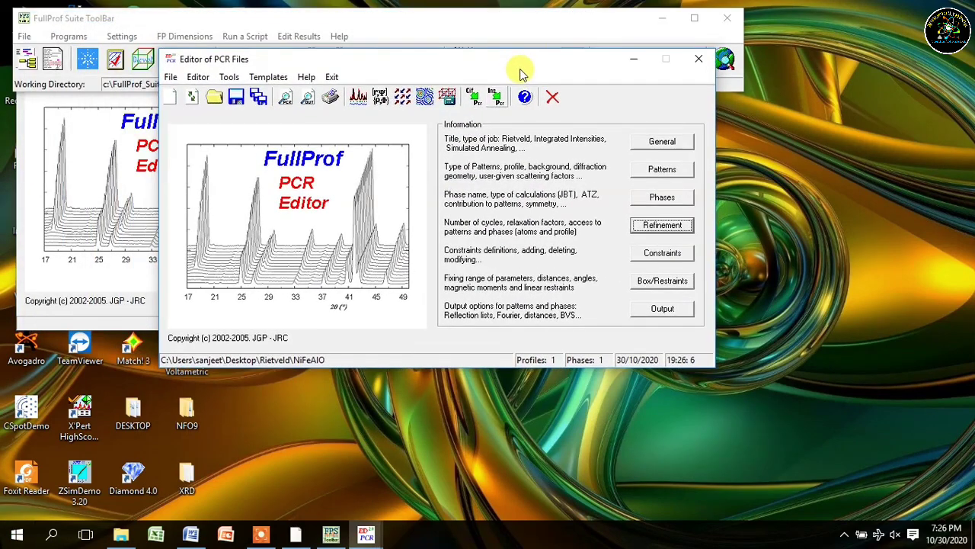
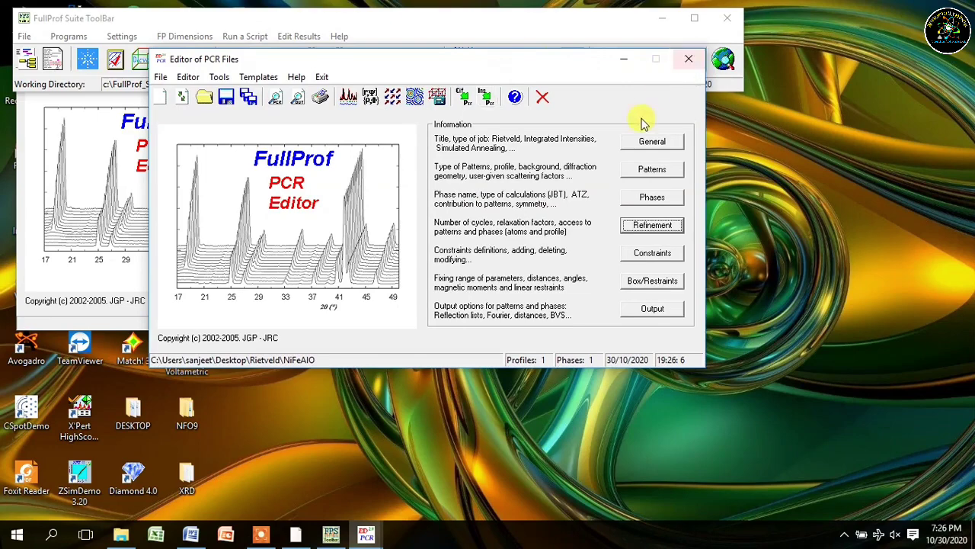
{"action": "left_click_drag", "start_coordinate": [509, 68], "coordinate": [675, 100]}
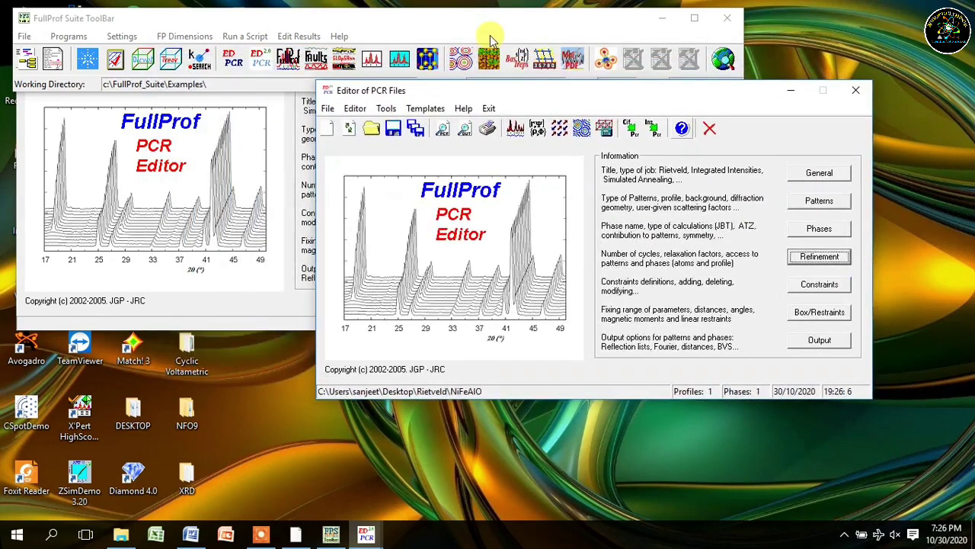
{"action": "left_click_drag", "start_coordinate": [474, 21], "coordinate": [650, 14]}
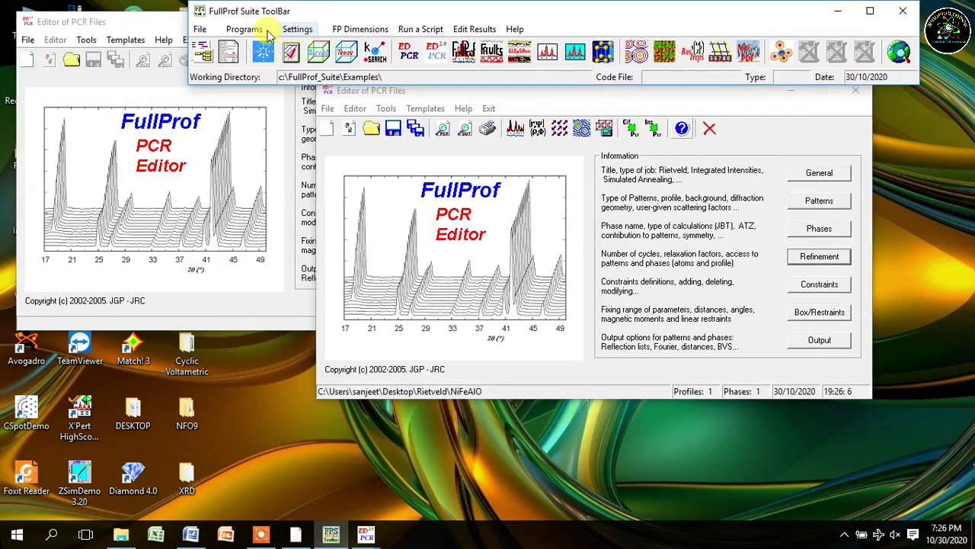
{"action": "left_click_drag", "start_coordinate": [154, 25], "coordinate": [304, 48]}
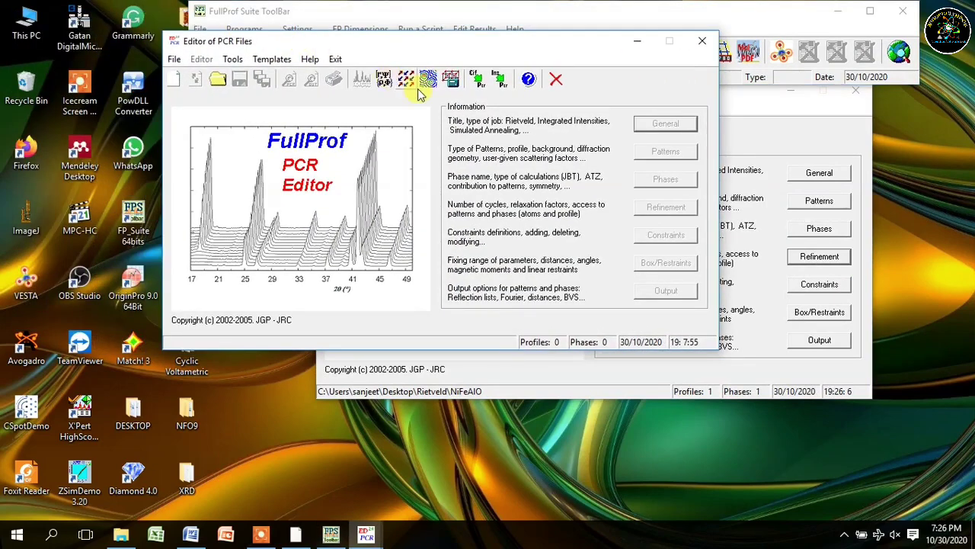
{"action": "left_click", "coordinate": [701, 40]}
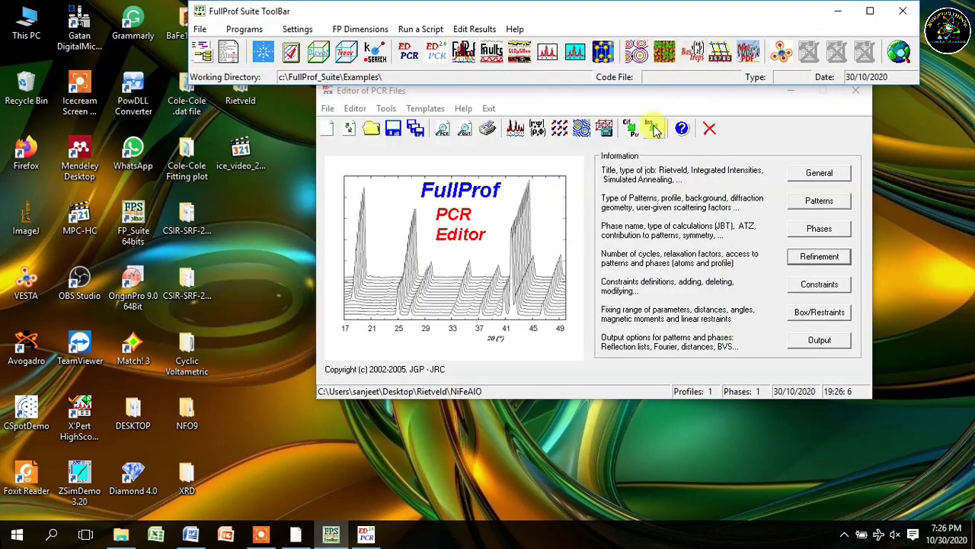
{"action": "left_click_drag", "start_coordinate": [663, 92], "coordinate": [676, 179]}
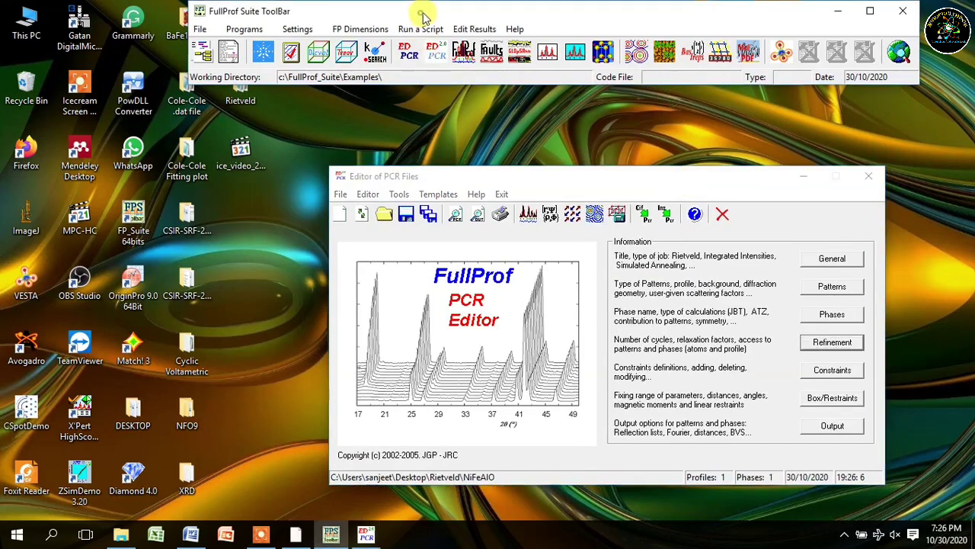
{"action": "left_click_drag", "start_coordinate": [422, 19], "coordinate": [523, 35]}
Step: In File Explorer, copy the LaB6rx IRF file from the IRF of Standard Sample folder into the Rietveld folder
{"action": "left_click", "coordinate": [235, 89]}
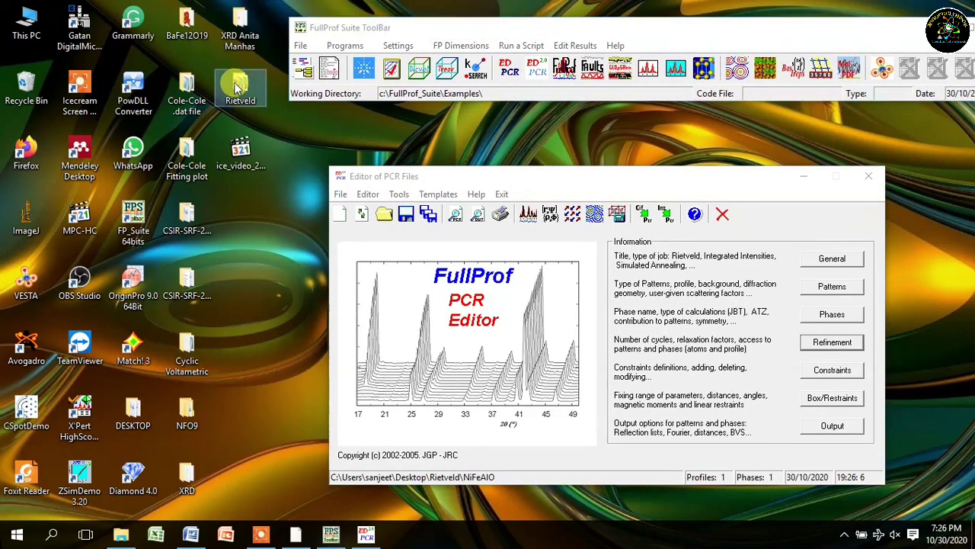
{"action": "double_click", "coordinate": [236, 88]}
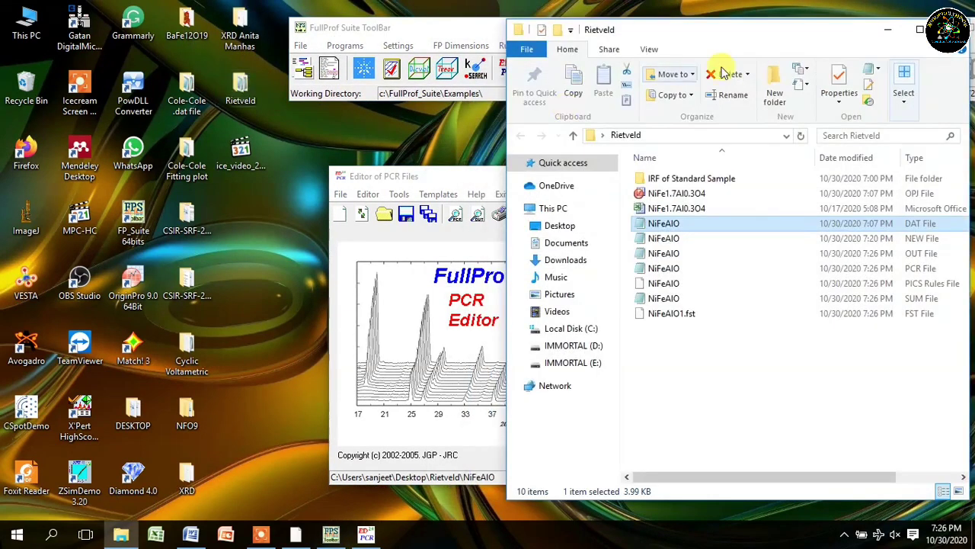
{"action": "double_click", "coordinate": [676, 178]}
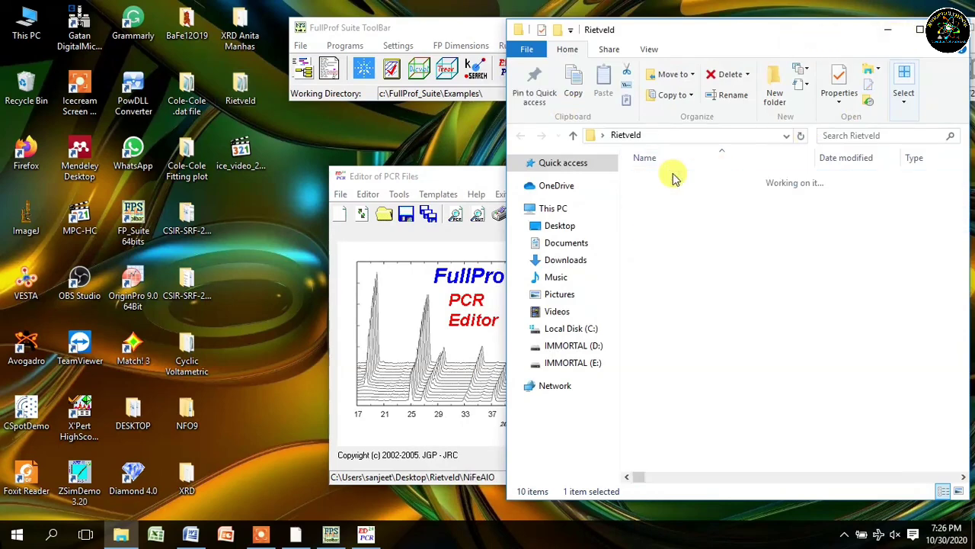
{"action": "left_click", "coordinate": [651, 183]}
{"action": "right_click", "coordinate": [652, 185]}
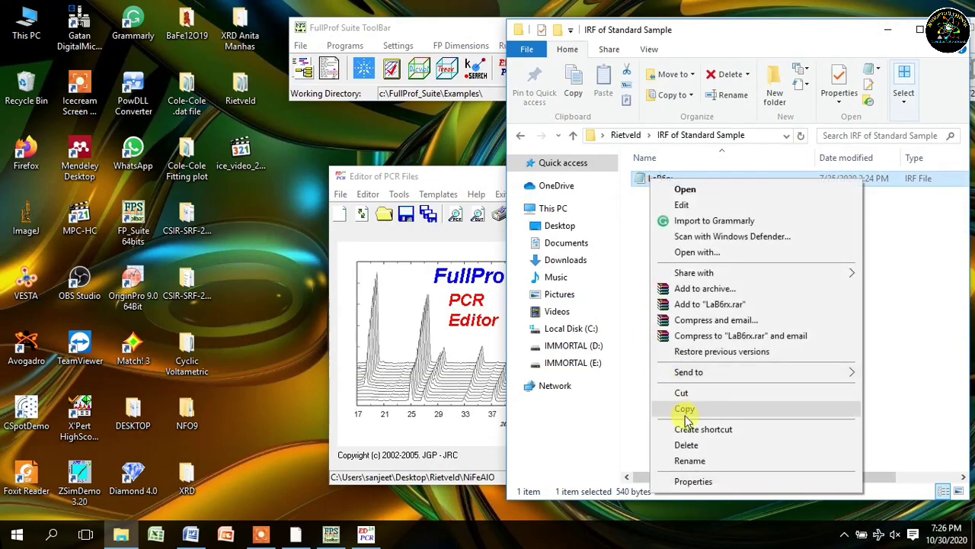
{"action": "left_click", "coordinate": [686, 409]}
{"action": "left_click", "coordinate": [572, 137]}
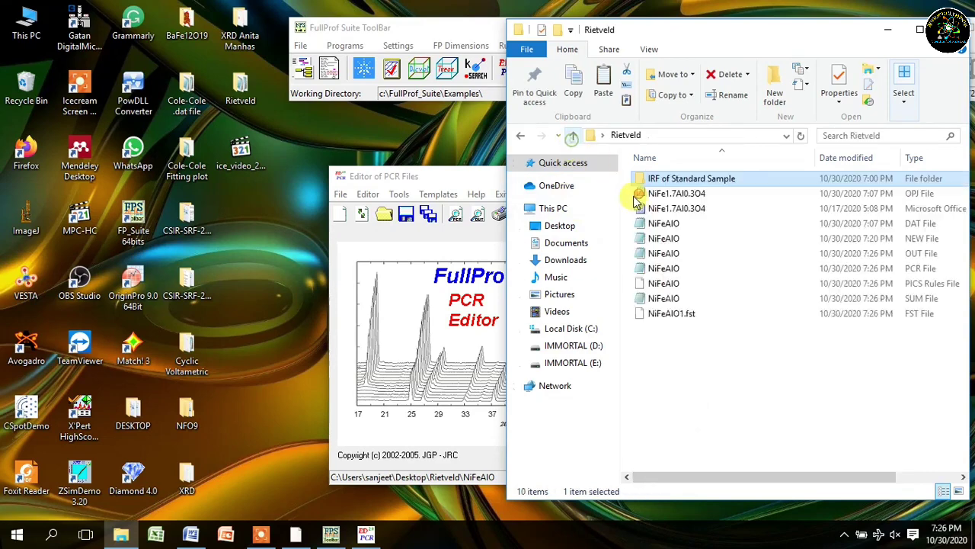
{"action": "left_click", "coordinate": [920, 30]}
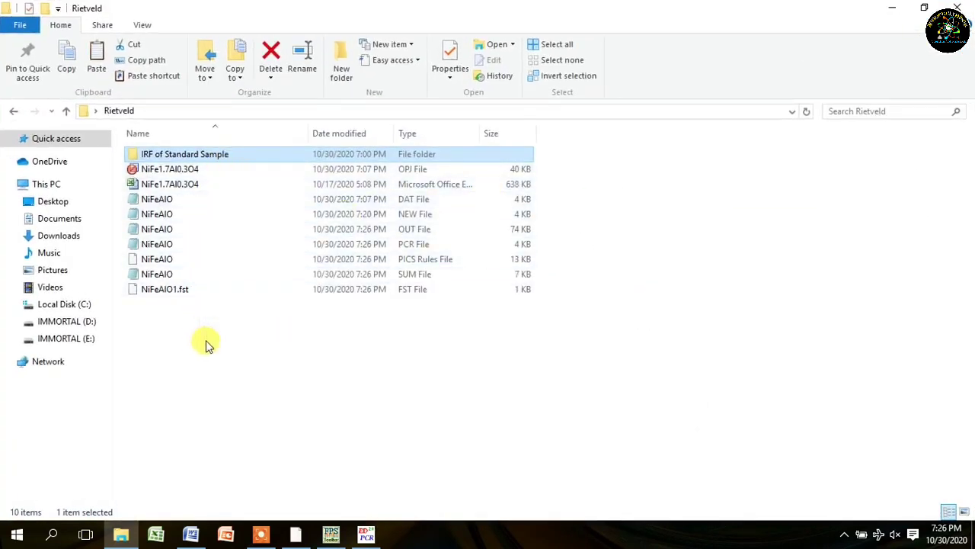
{"action": "right_click", "coordinate": [241, 337]}
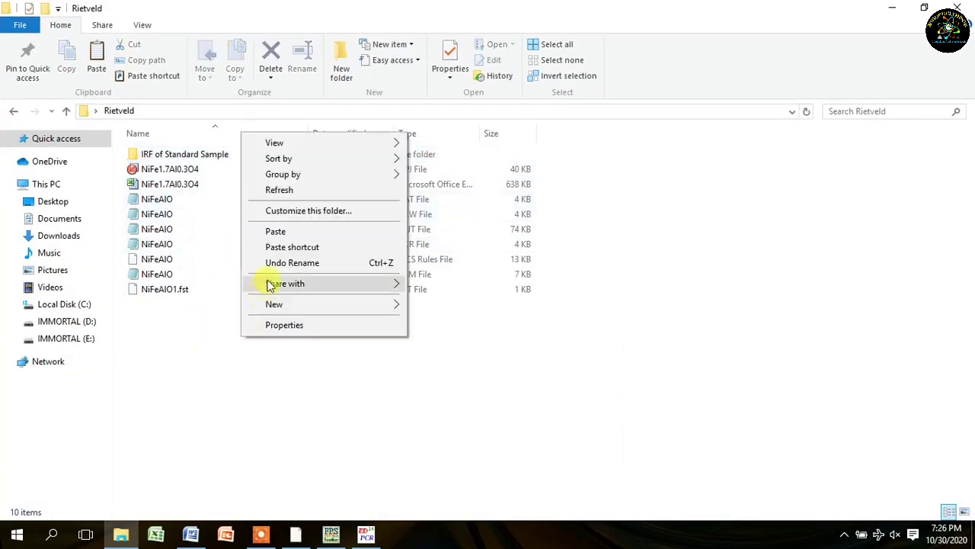
{"action": "left_click", "coordinate": [279, 231]}
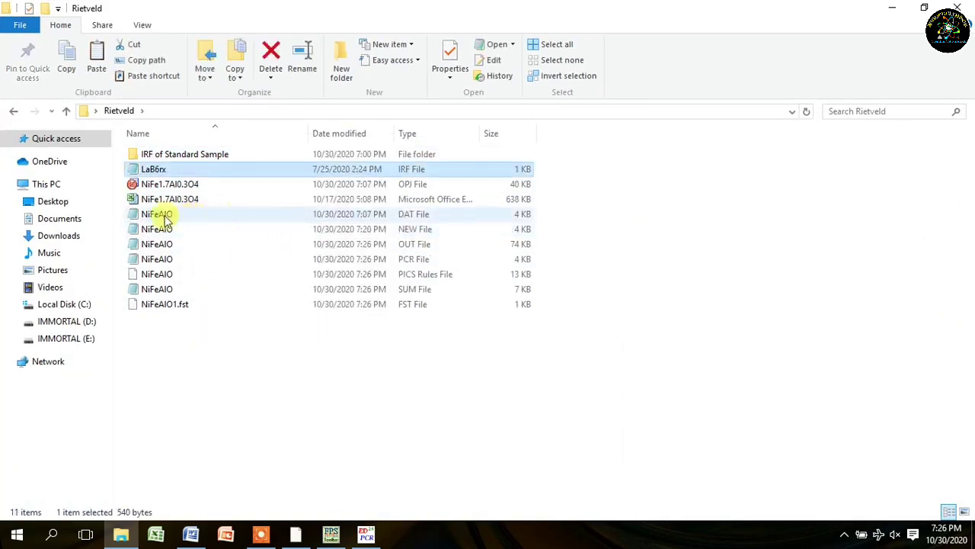
Step: Open the NiFeAlO PCR file and the LaB6rx IRF file in Notepad and arrange both windows side by side
{"action": "double_click", "coordinate": [388, 259]}
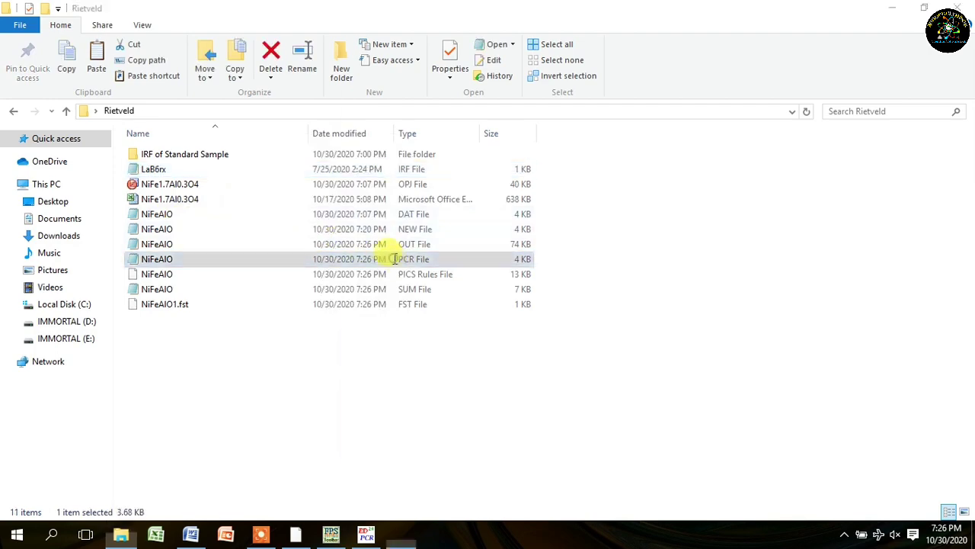
{"action": "left_click_drag", "start_coordinate": [516, 61], "coordinate": [668, 71]}
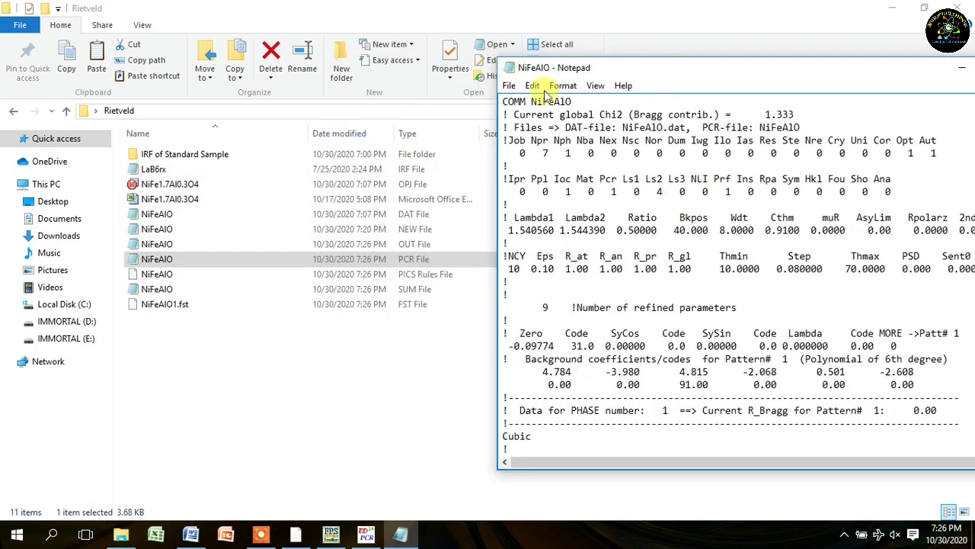
{"action": "double_click", "coordinate": [168, 169]}
{"action": "left_click_drag", "start_coordinate": [533, 67], "coordinate": [246, 80]}
{"action": "mouse_move", "coordinate": [400, 535]}
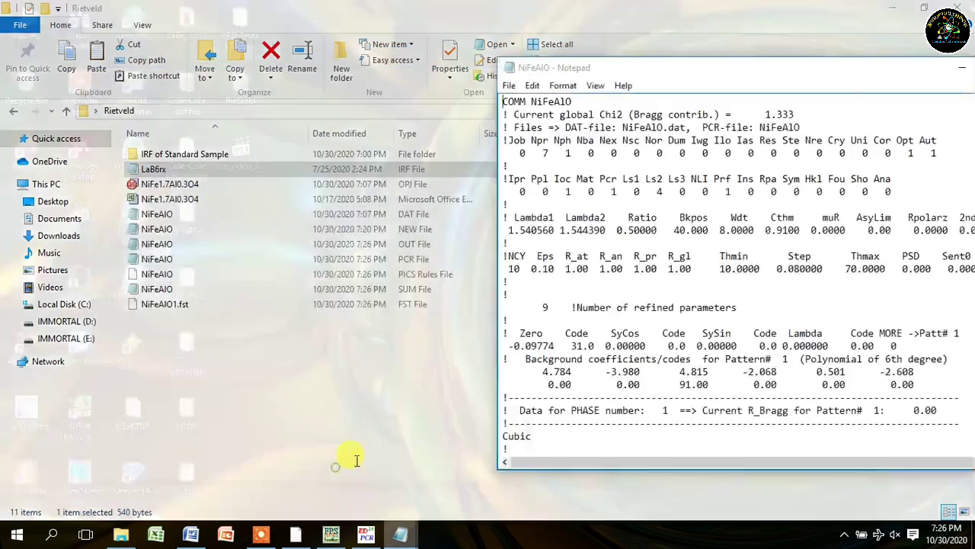
{"action": "left_click", "coordinate": [346, 461]}
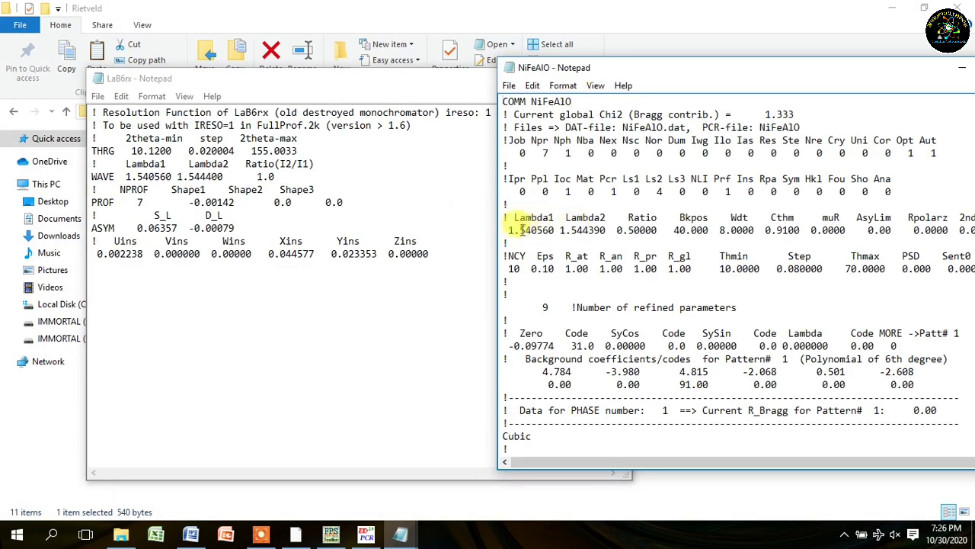
Step: Copy the Lambda1 and Lambda2 values 1.540560 and 1.544390 from the NiFeAlO PCR file
{"action": "left_click_drag", "start_coordinate": [525, 232], "coordinate": [607, 232]}
{"action": "right_click", "coordinate": [607, 232]}
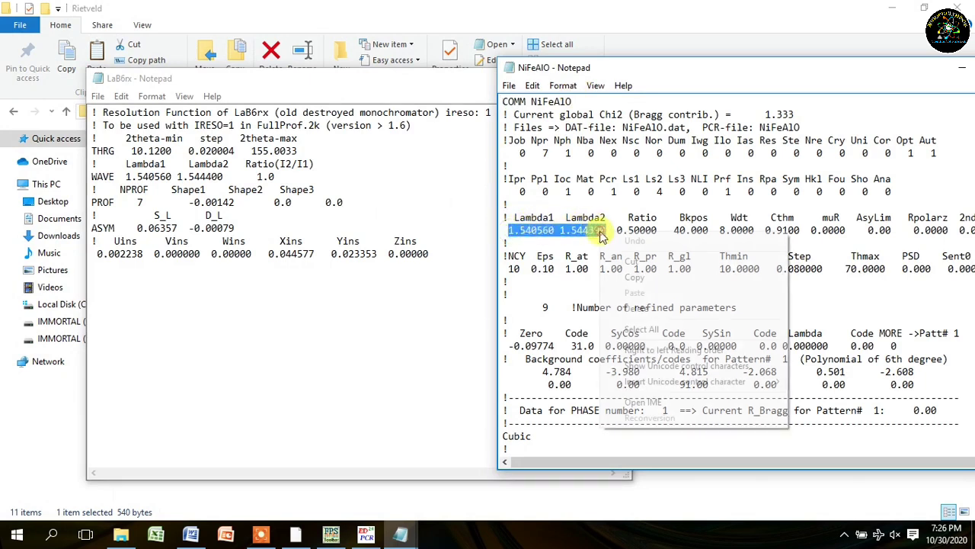
{"action": "left_click", "coordinate": [640, 275]}
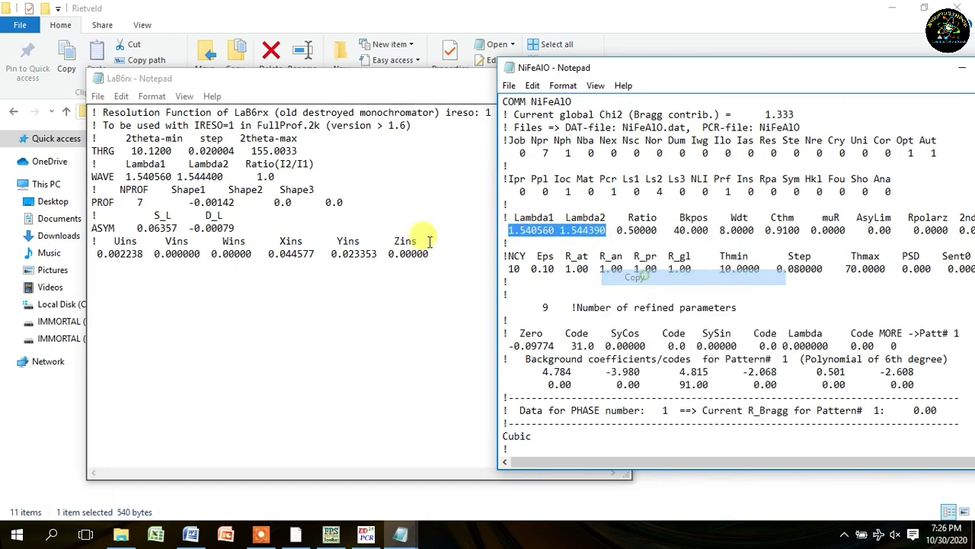
Step: Replace the Lambda1 and Lambda2 values in LaB6rx's WAVE line with the copied values 1.540560 and 1.544390
{"action": "left_click", "coordinate": [127, 176]}
{"action": "left_click_drag", "start_coordinate": [127, 176], "coordinate": [221, 176]}
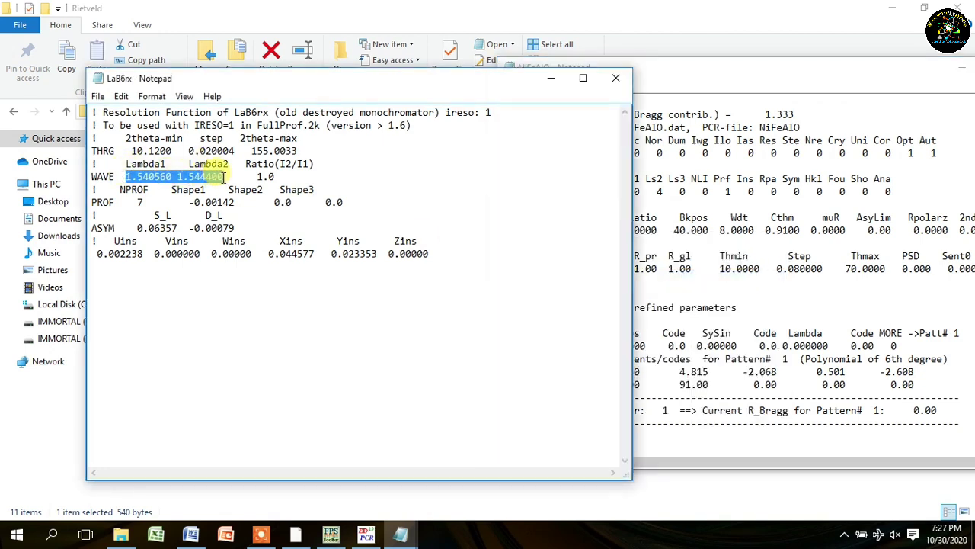
{"action": "key", "text": "ctrl+v"}
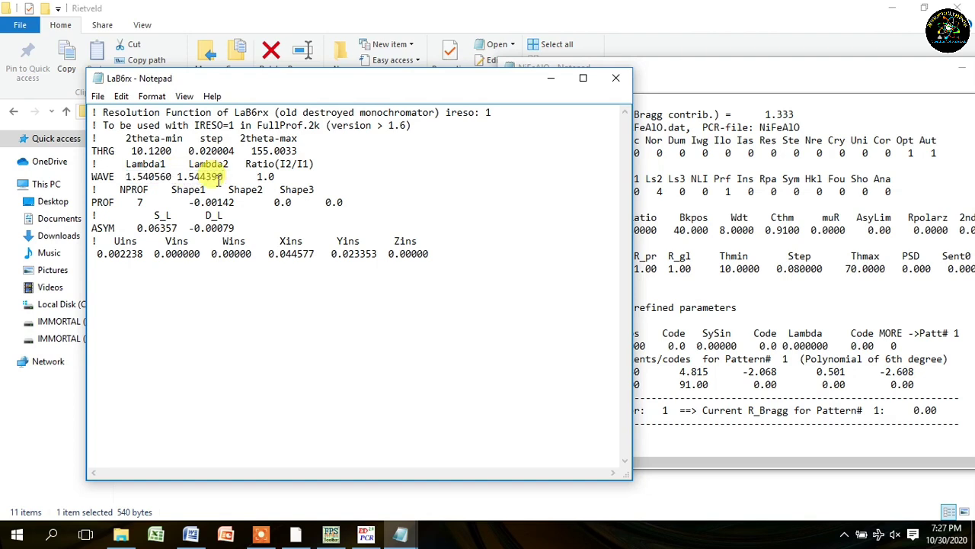
Step: Copy Thmin 10.0000, Step 0.080000 and Thmax 70.0000 from the NiFeAlO file over the THRG values in LaB6rx
{"action": "left_click", "coordinate": [752, 231]}
{"action": "left_click_drag", "start_coordinate": [722, 270], "coordinate": [878, 267]}
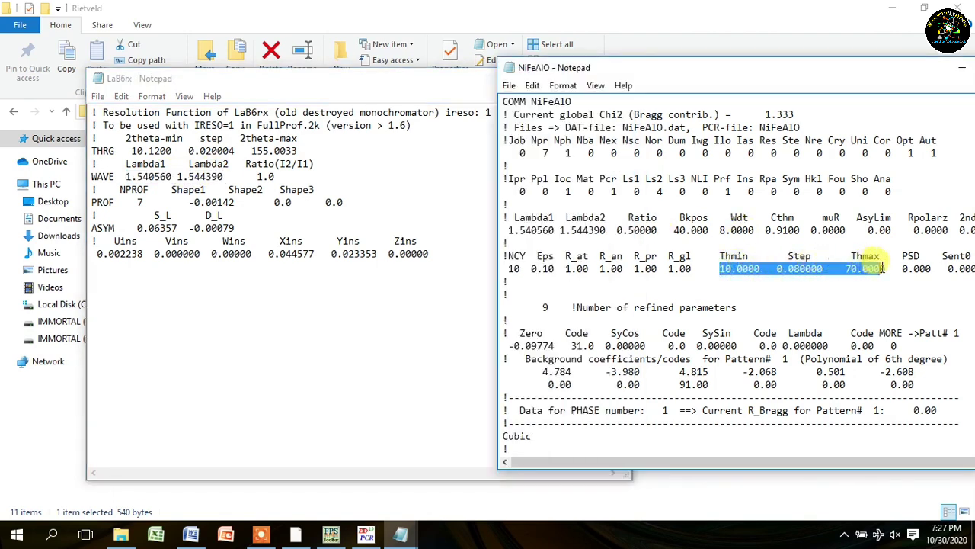
{"action": "right_click", "coordinate": [874, 263]}
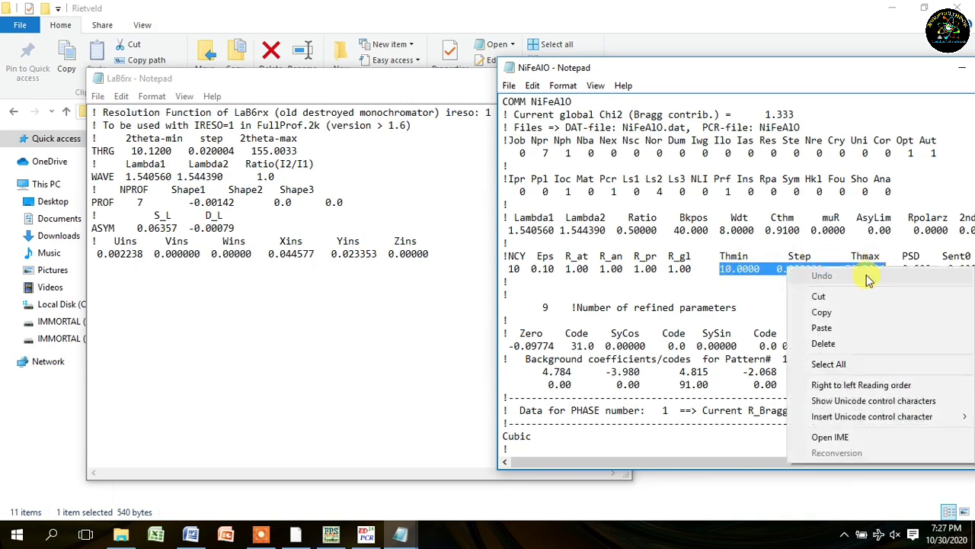
{"action": "left_click", "coordinate": [821, 308]}
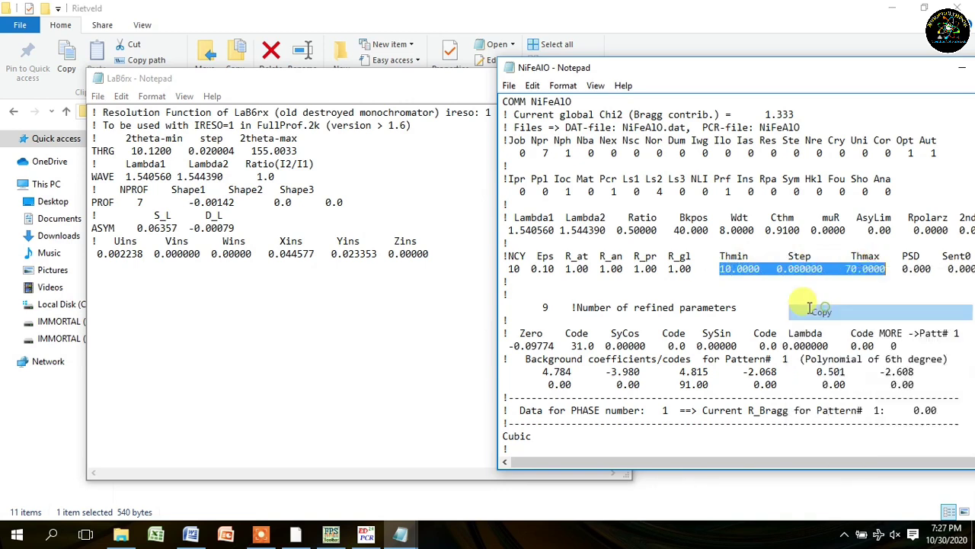
{"action": "left_click", "coordinate": [133, 151]}
{"action": "left_click_drag", "start_coordinate": [131, 151], "coordinate": [287, 147]}
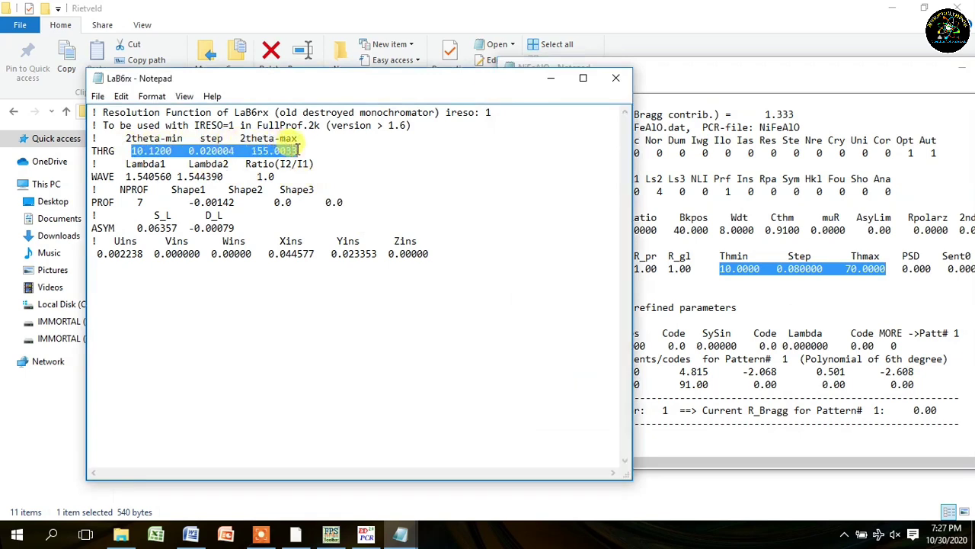
{"action": "key", "text": "ctrl+v"}
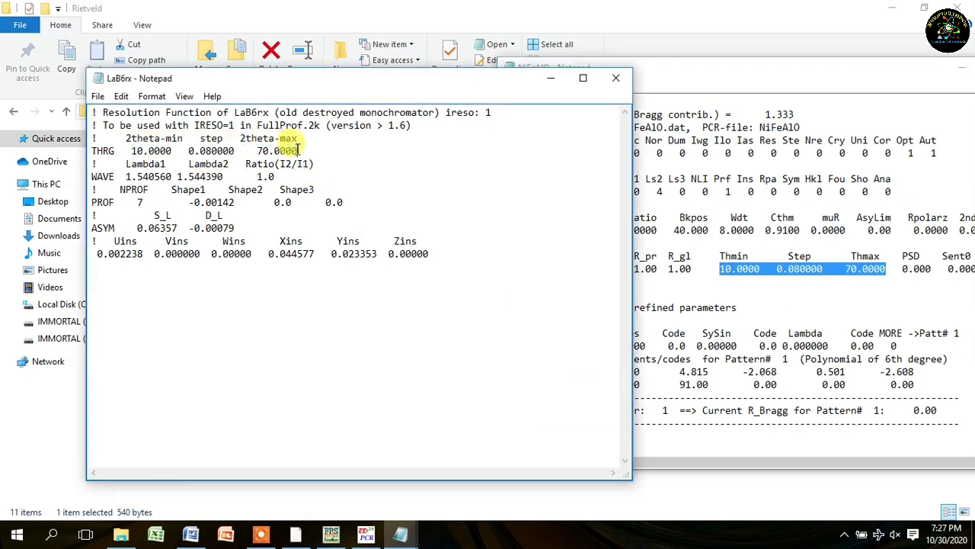
Step: Copy the X and Y profile parameters 0.000100 and 0.629152 from NiFeAlO over the Xins and Yins values in LaB6rx
{"action": "left_click", "coordinate": [717, 311]}
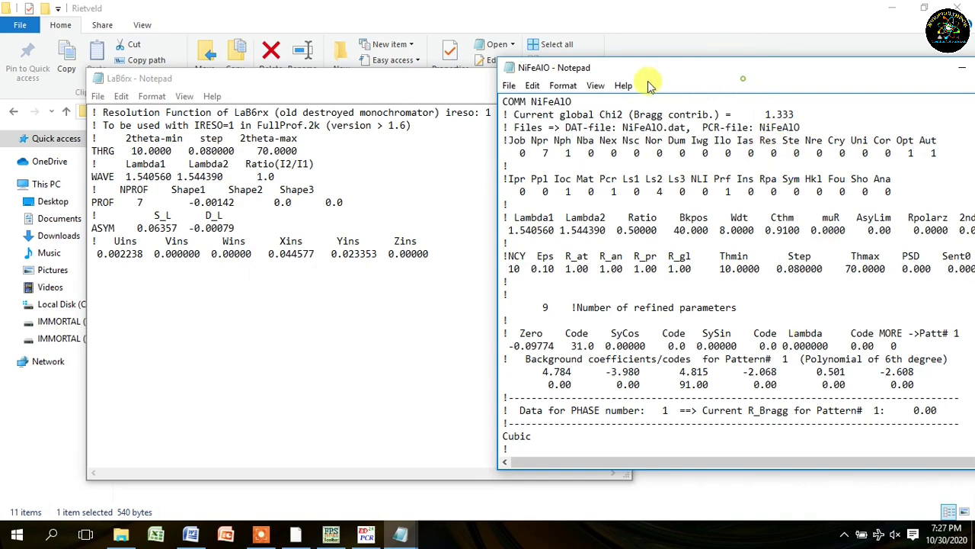
{"action": "left_click_drag", "start_coordinate": [676, 72], "coordinate": [554, 56]}
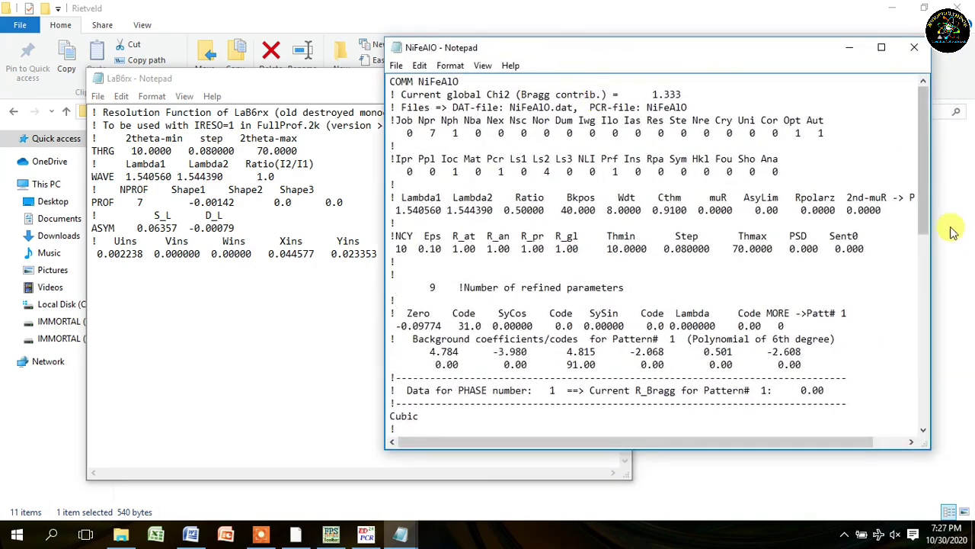
{"action": "left_click_drag", "start_coordinate": [927, 224], "coordinate": [910, 420]}
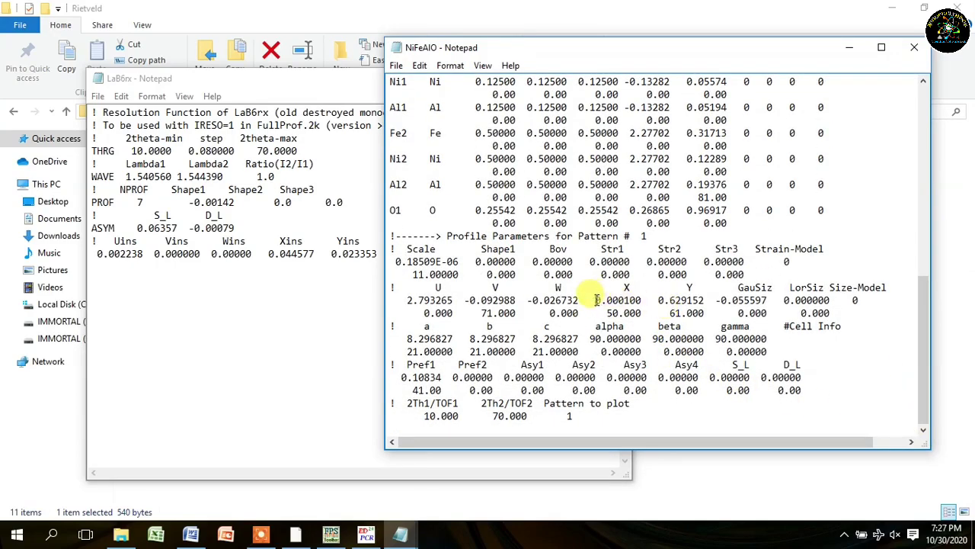
{"action": "left_click_drag", "start_coordinate": [637, 303], "coordinate": [678, 302]}
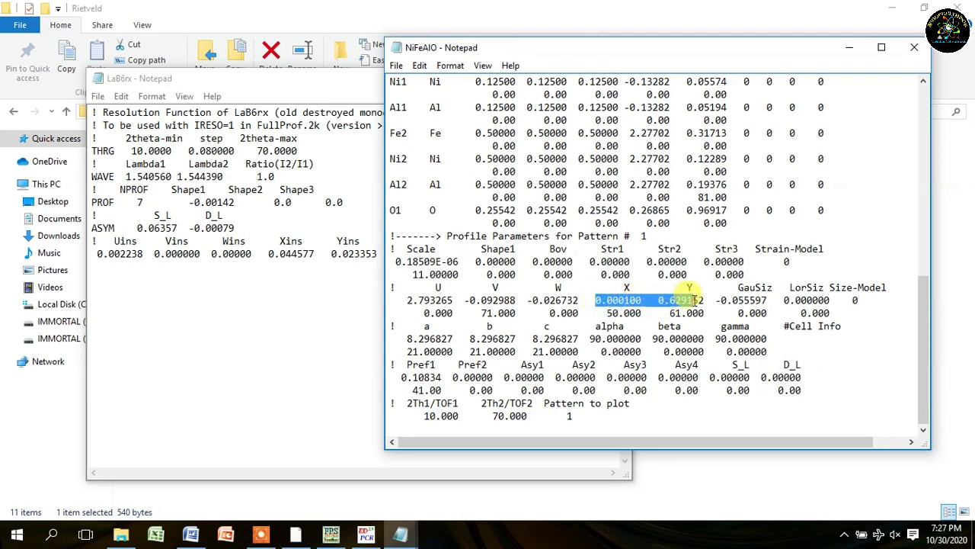
{"action": "right_click", "coordinate": [689, 299]}
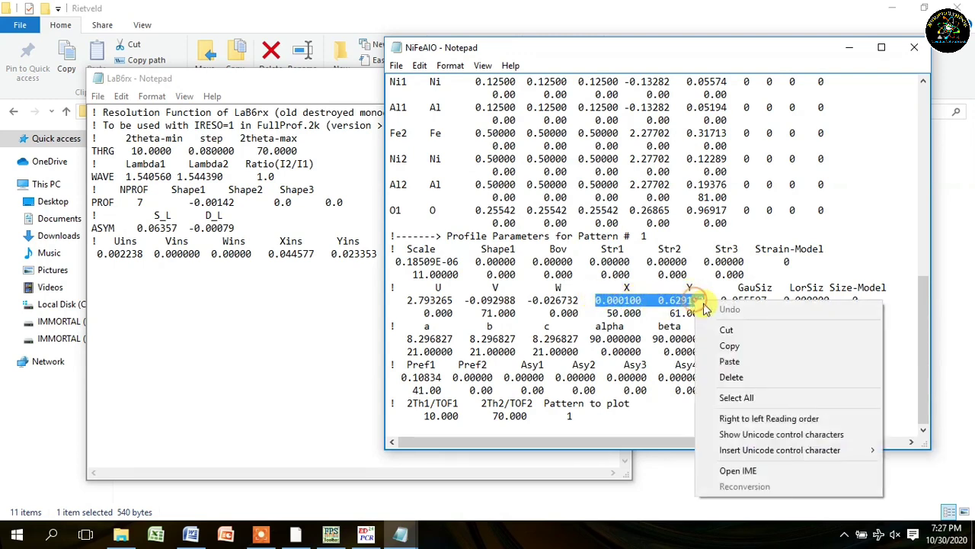
{"action": "left_click", "coordinate": [724, 351]}
{"action": "left_click_drag", "start_coordinate": [268, 255], "coordinate": [366, 257]}
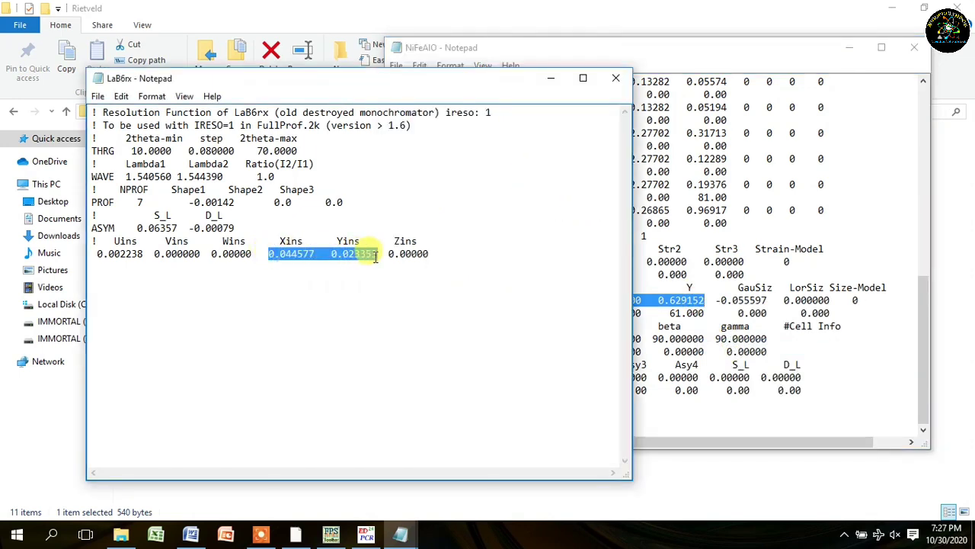
{"action": "key", "text": "ctrl+v"}
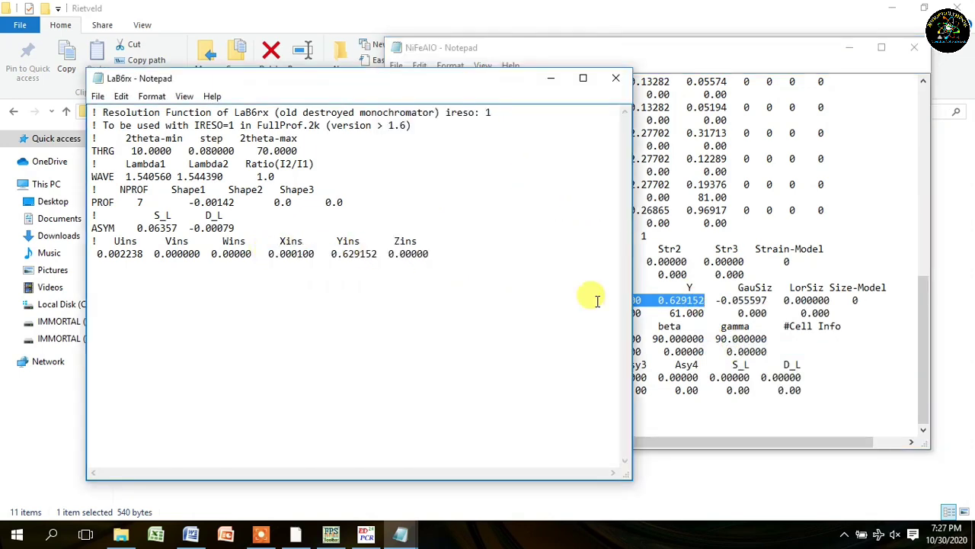
Step: Copy the U profile parameter 2.793265 from NiFeAlO over the Uins value in LaB6rx
{"action": "left_click", "coordinate": [727, 313]}
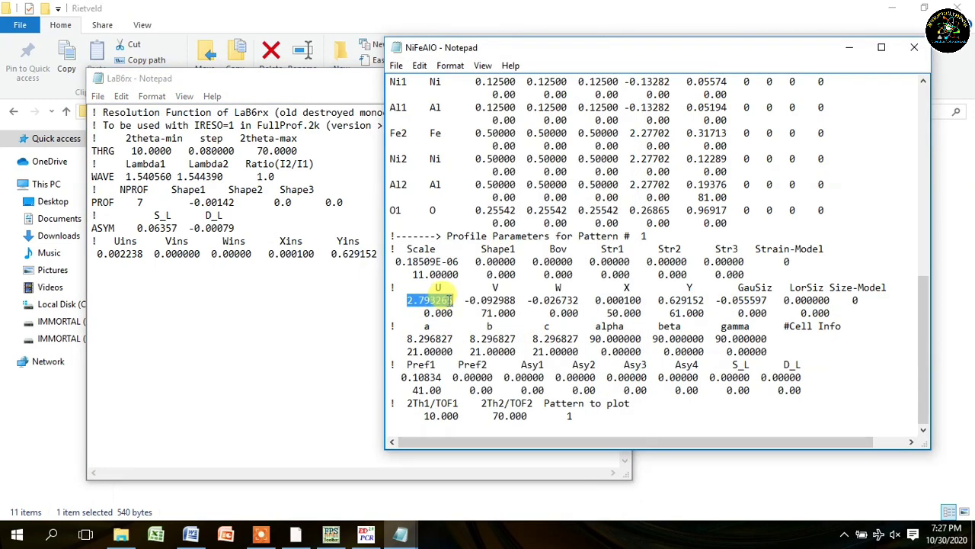
{"action": "right_click", "coordinate": [438, 300]}
{"action": "left_click", "coordinate": [476, 344]}
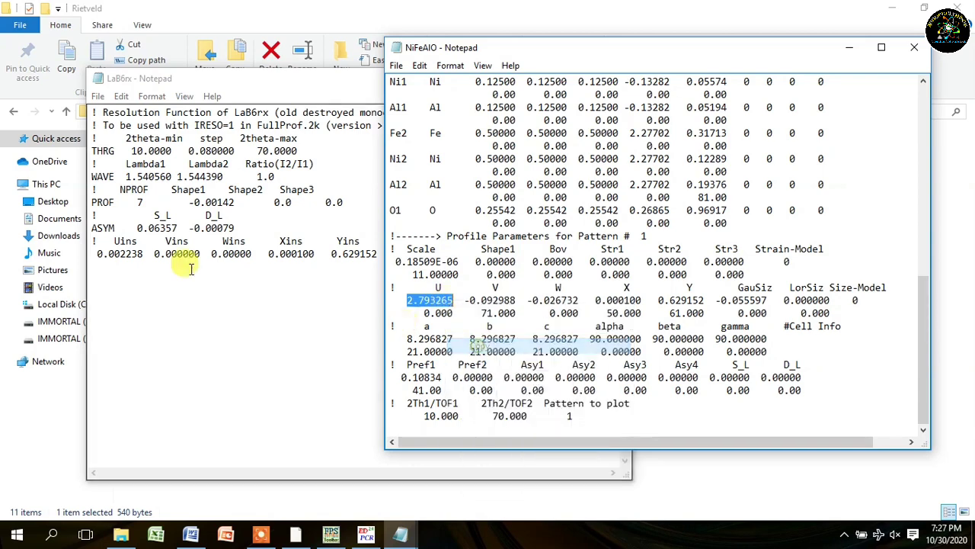
{"action": "left_click_drag", "start_coordinate": [97, 254], "coordinate": [140, 254]}
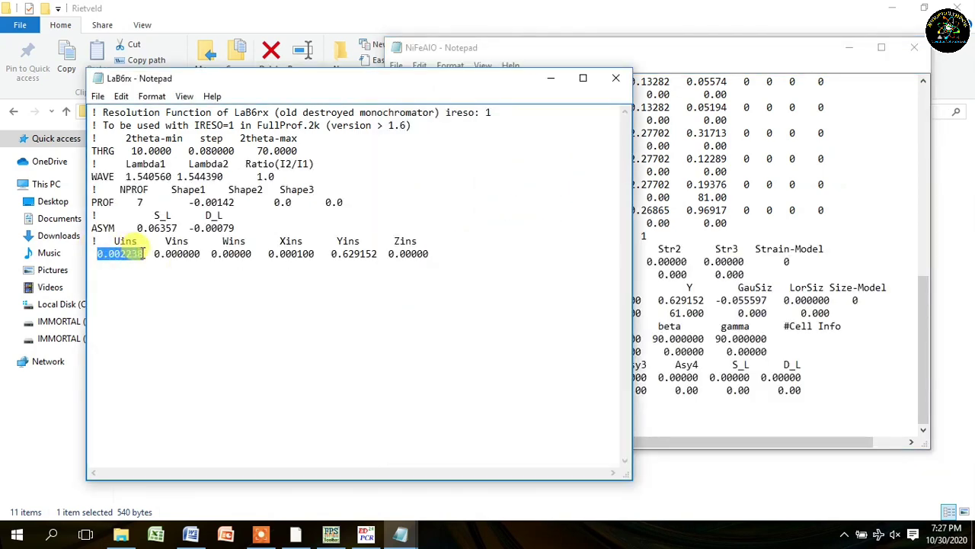
{"action": "left_click", "coordinate": [98, 96]}
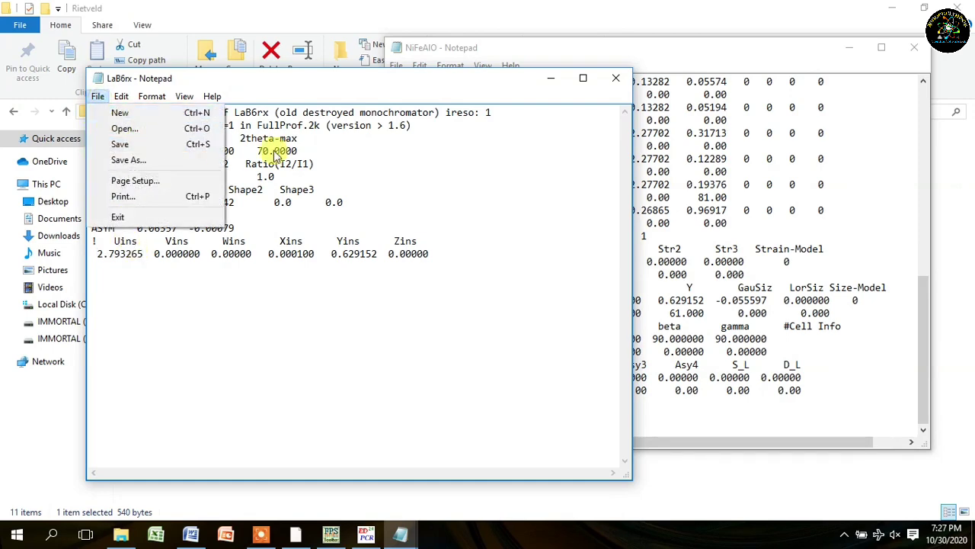
Step: Replace the name LaB6rx in the resolution file's first comment line with NiFeAlO, copied from the other file, and save
{"action": "left_click", "coordinate": [682, 168]}
{"action": "left_click_drag", "start_coordinate": [923, 326], "coordinate": [926, 106]}
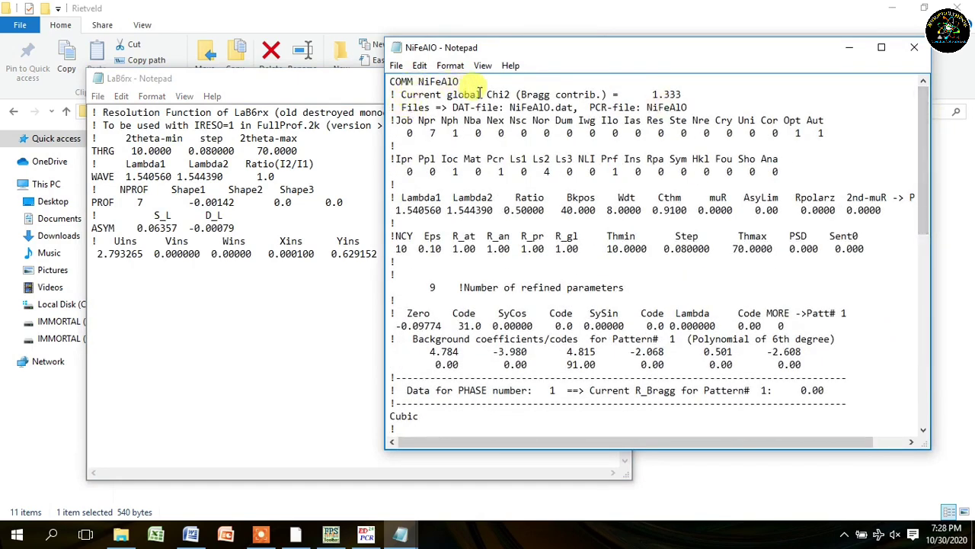
{"action": "left_click_drag", "start_coordinate": [419, 83], "coordinate": [461, 81]}
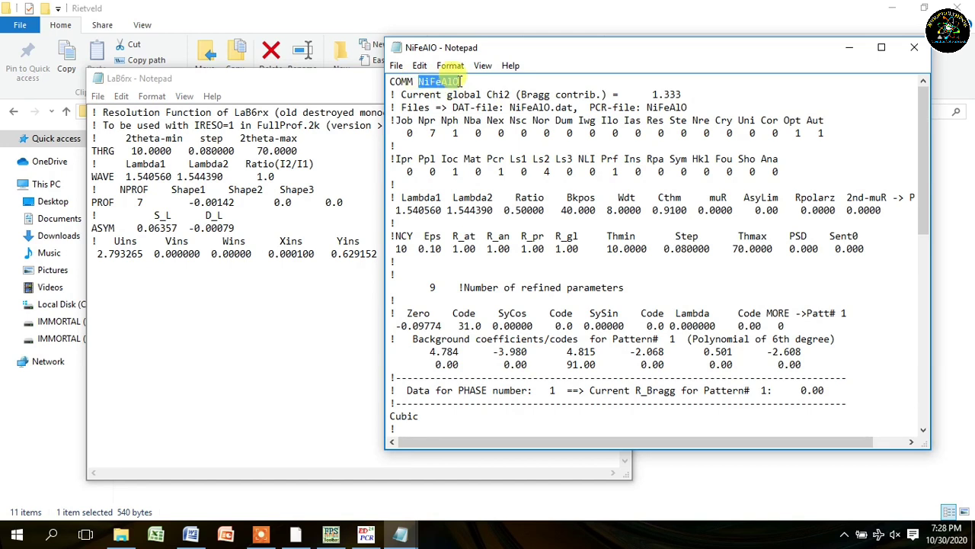
{"action": "left_click", "coordinate": [332, 118]}
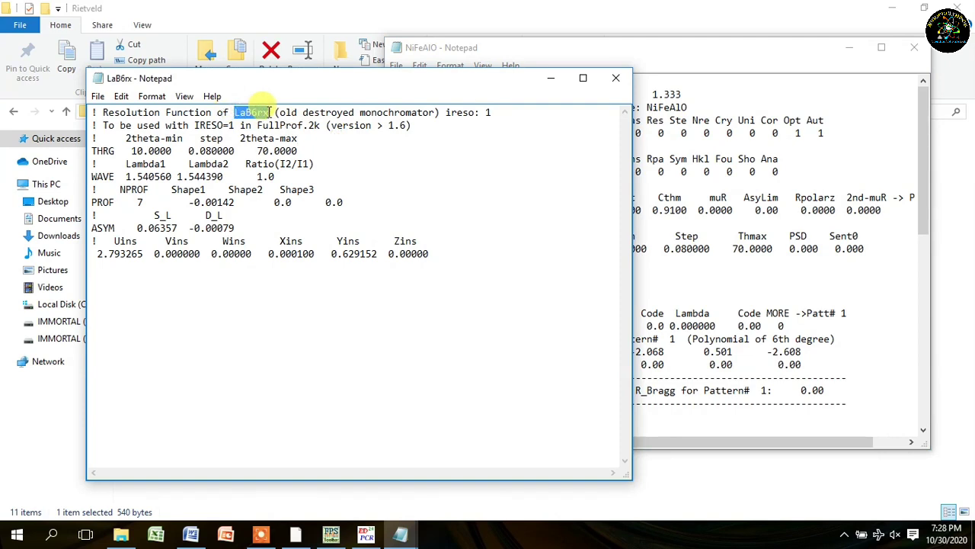
{"action": "key", "text": "ctrl+v"}
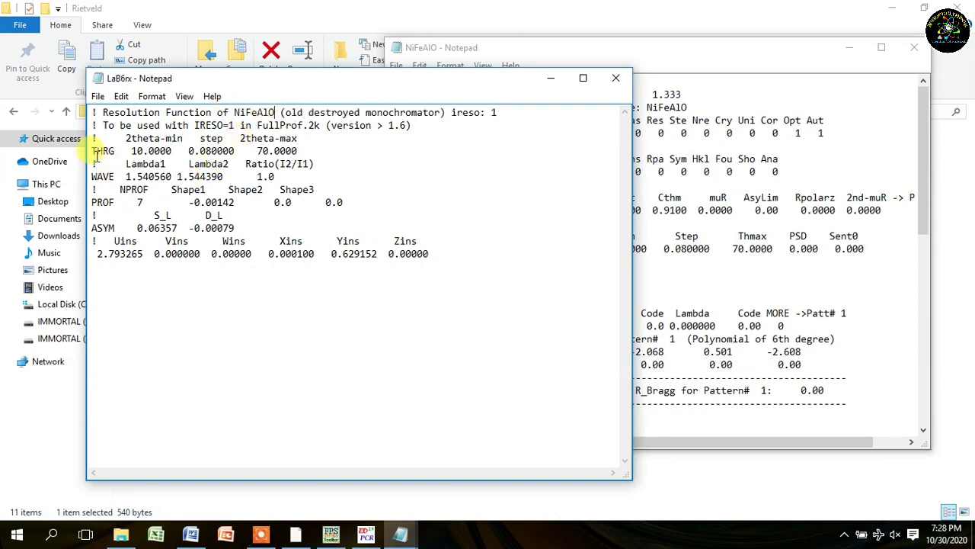
{"action": "left_click", "coordinate": [98, 96]}
{"action": "left_click", "coordinate": [125, 145]}
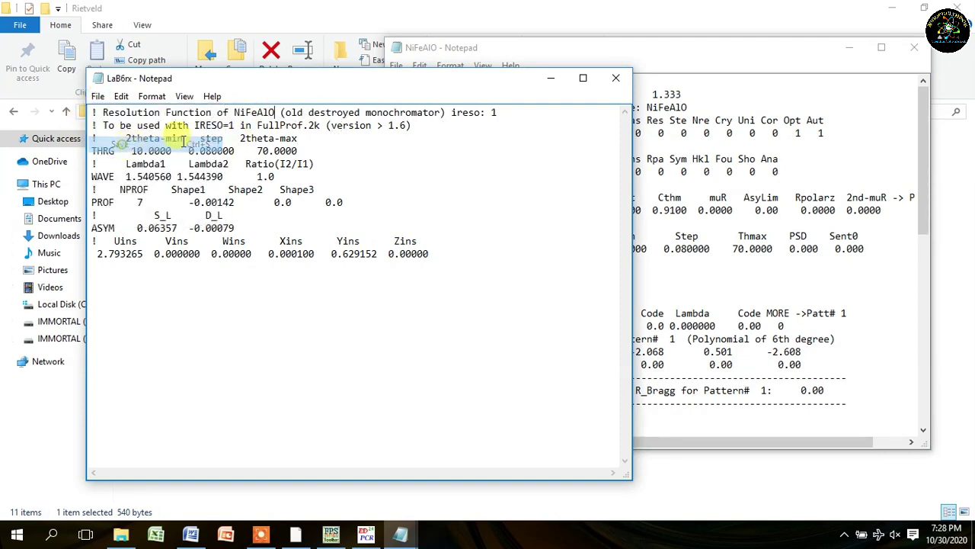
Step: Close both text files and rename the LaB6rx IRF file in the Rietveld folder as NiFeAlO
{"action": "left_click", "coordinate": [615, 84]}
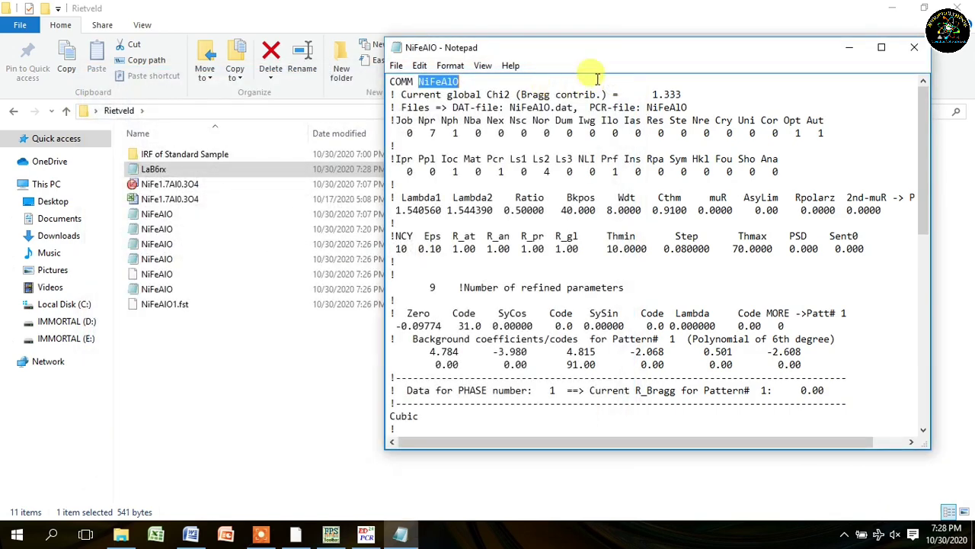
{"action": "left_click", "coordinate": [915, 47]}
{"action": "right_click", "coordinate": [264, 176]}
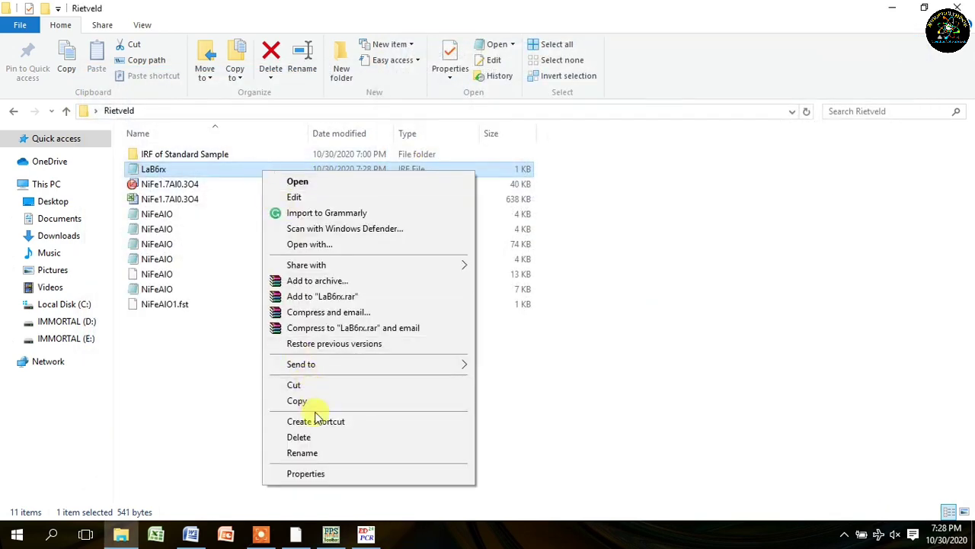
{"action": "left_click", "coordinate": [307, 453]}
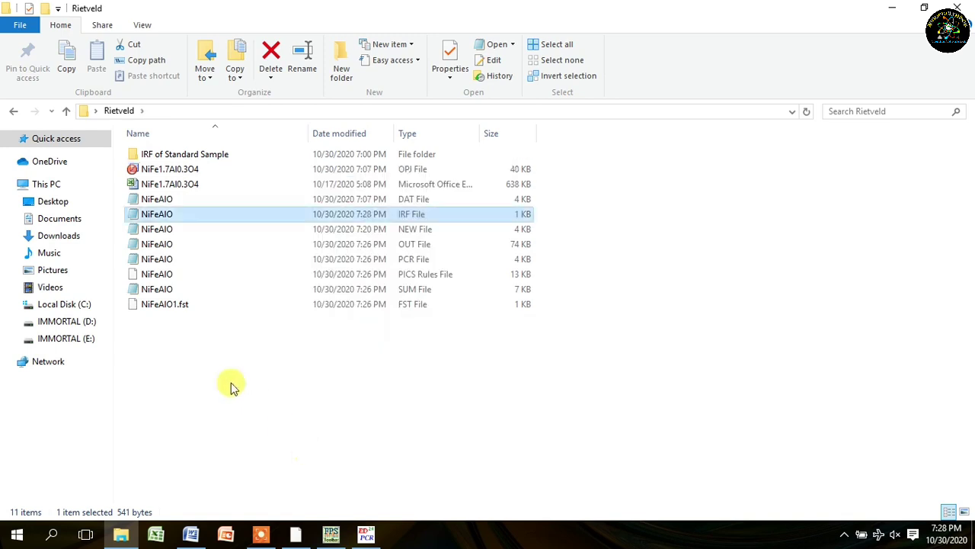
Step: Switch to the Editor of PCR Files and choose the FWHM square-root instrumental resolution function in the pattern's Geometry/IRF settings
{"action": "left_click", "coordinate": [332, 533]}
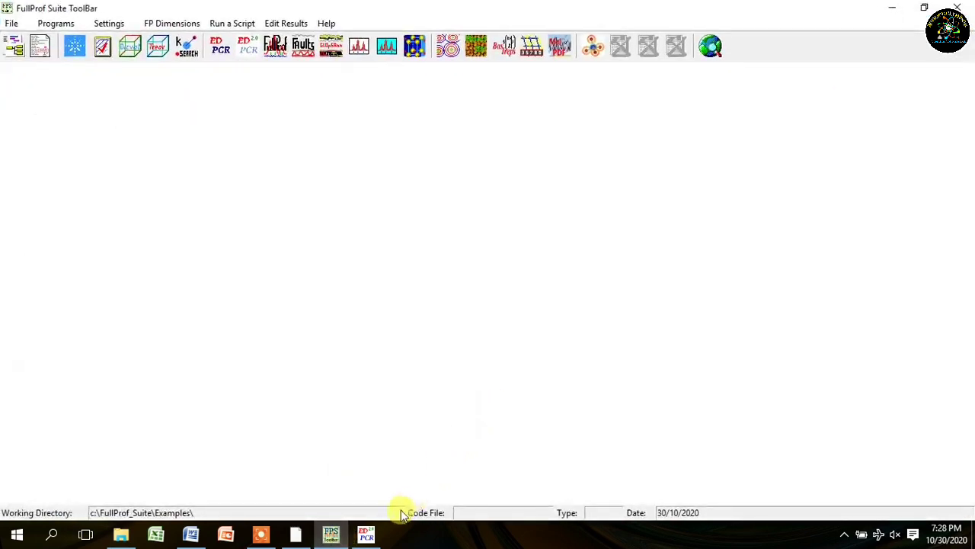
{"action": "left_click", "coordinate": [367, 533]}
{"action": "left_click_drag", "start_coordinate": [765, 184], "coordinate": [501, 24]}
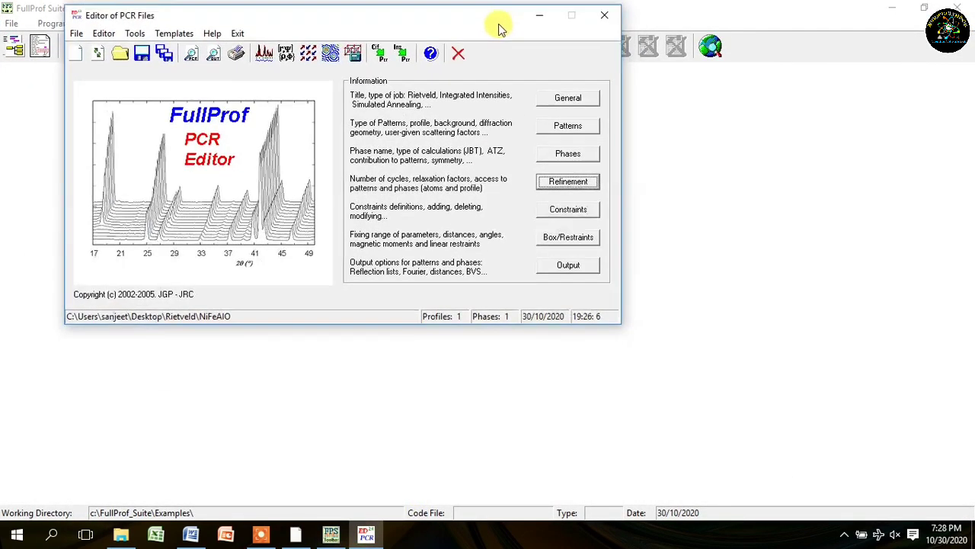
{"action": "left_click", "coordinate": [571, 130]}
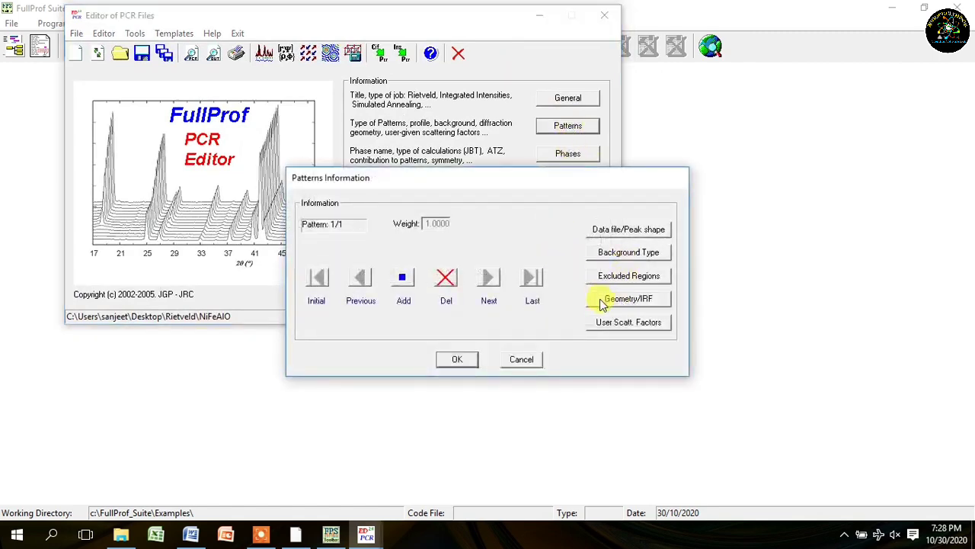
{"action": "left_click", "coordinate": [637, 302]}
{"action": "left_click", "coordinate": [472, 242]}
Step: Set NiFeAlO.irf from the Rietveld folder as the pattern's IRF file, checking its file properties first, and accept the pattern settings
{"action": "left_click", "coordinate": [621, 395]}
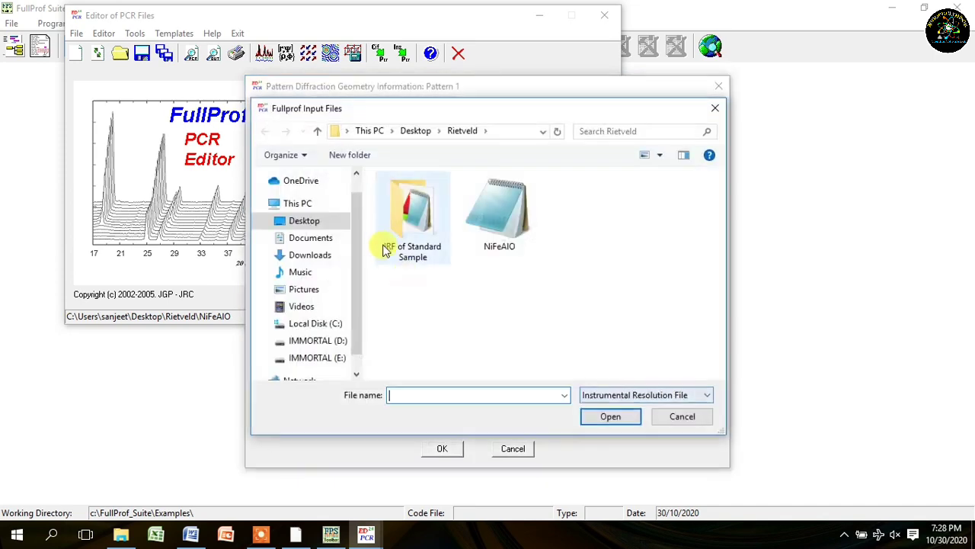
{"action": "left_click", "coordinate": [500, 240]}
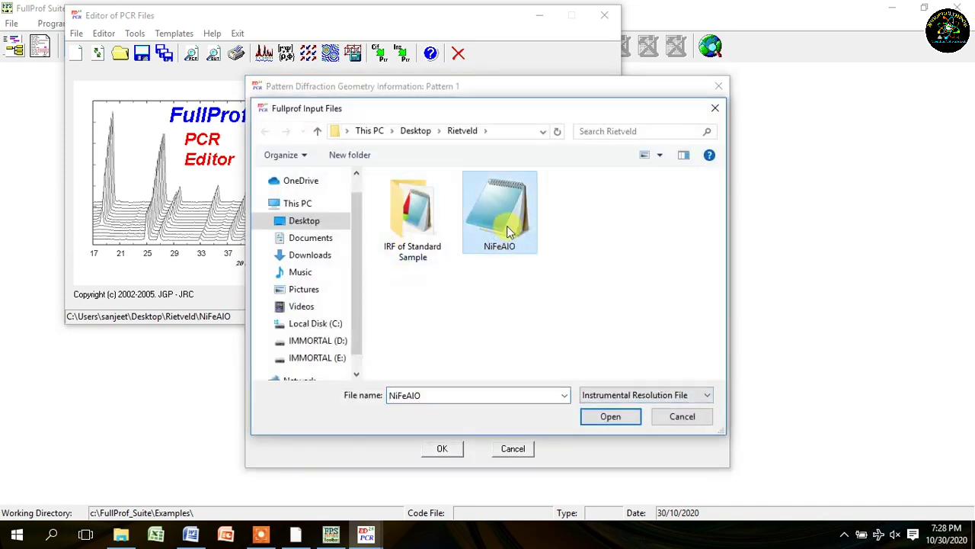
{"action": "right_click", "coordinate": [510, 232]}
{"action": "left_click", "coordinate": [535, 503]}
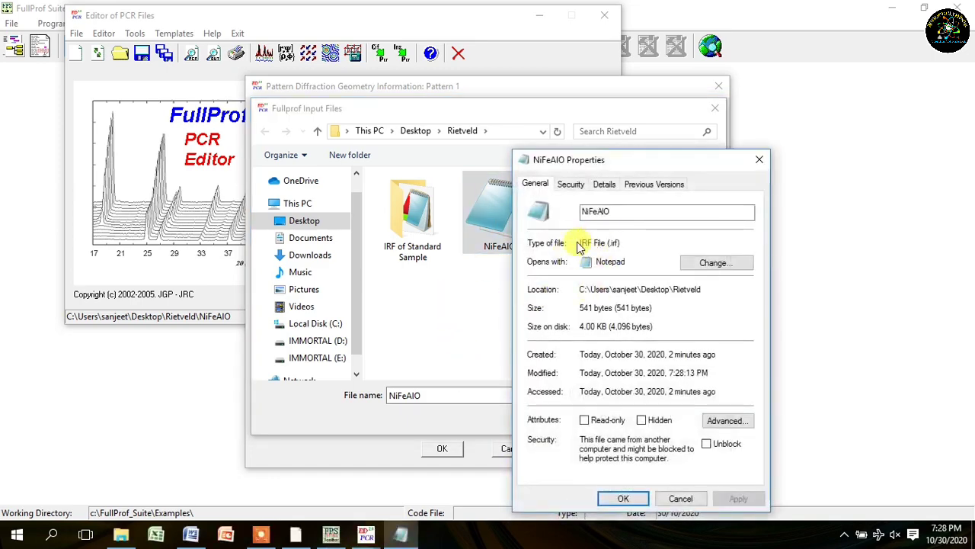
{"action": "left_click", "coordinate": [624, 498]}
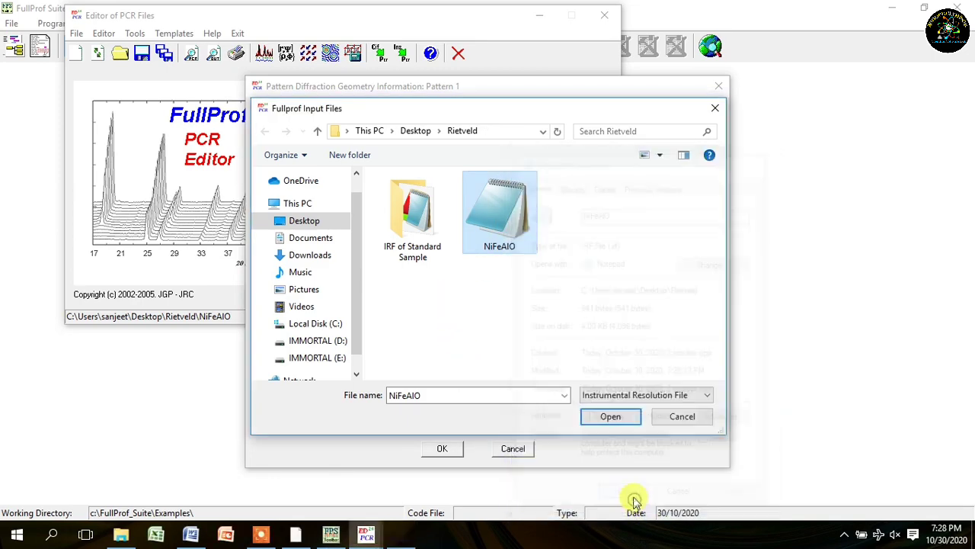
{"action": "left_click", "coordinate": [599, 414]}
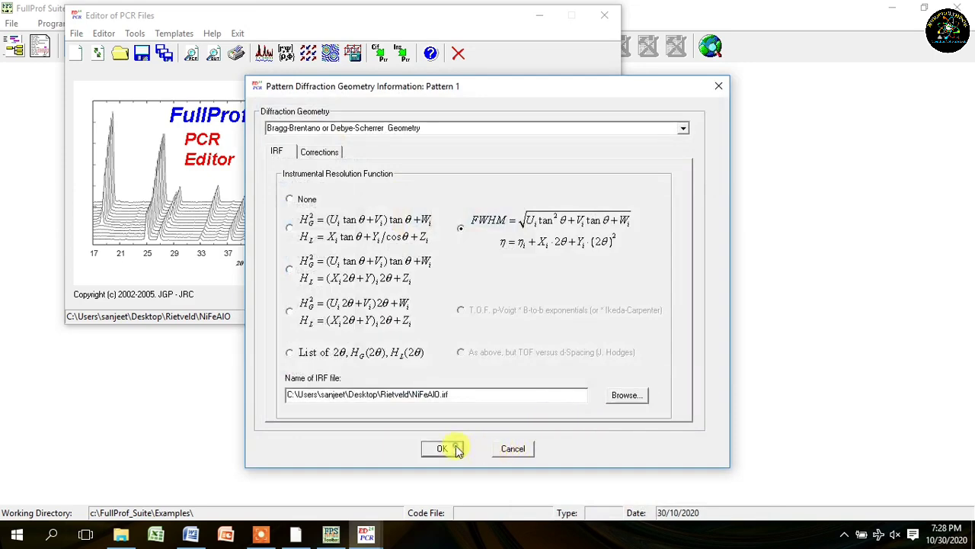
{"action": "left_click", "coordinate": [456, 449]}
{"action": "left_click", "coordinate": [457, 360]}
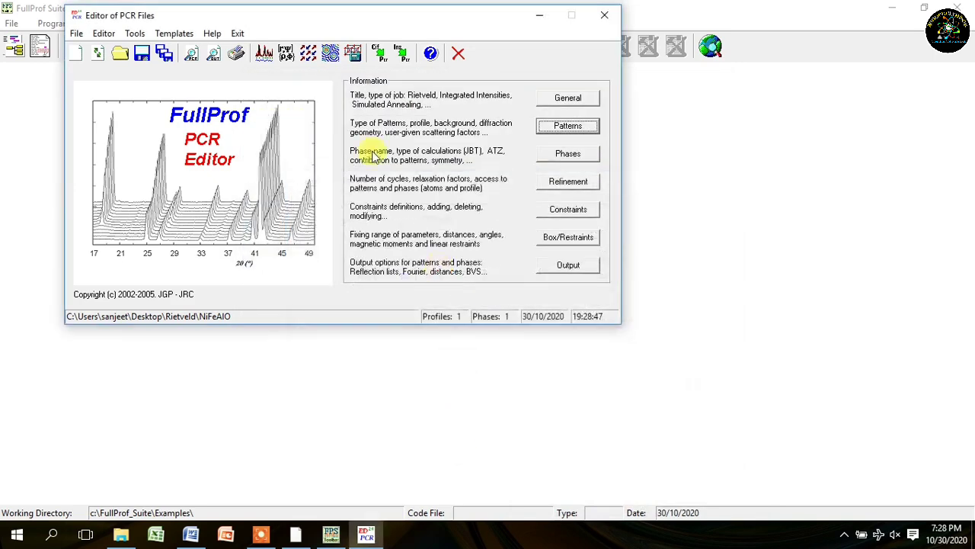
Step: Run the FullProf refinement with the assigned resolution file, exit the program window and reload the PCR file
{"action": "left_click", "coordinate": [263, 60]}
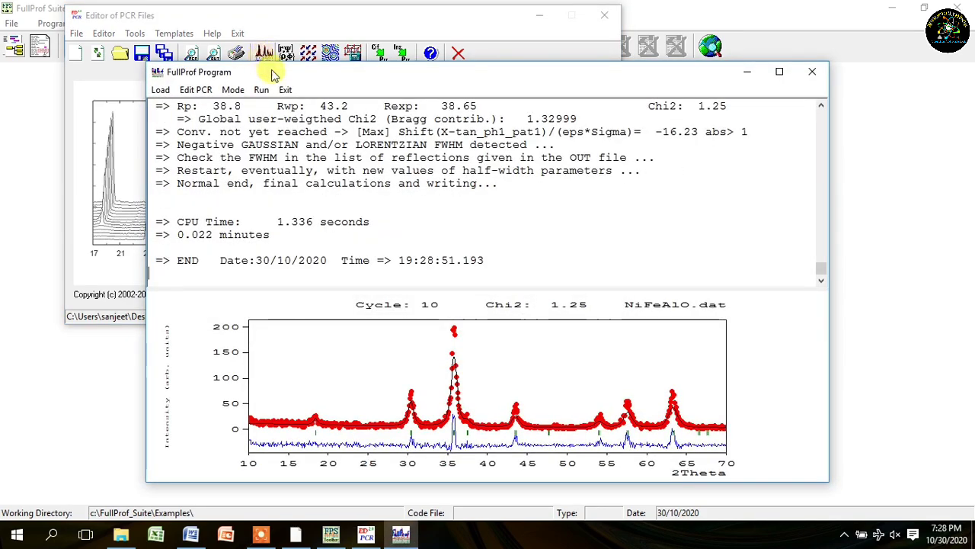
{"action": "left_click", "coordinate": [286, 90]}
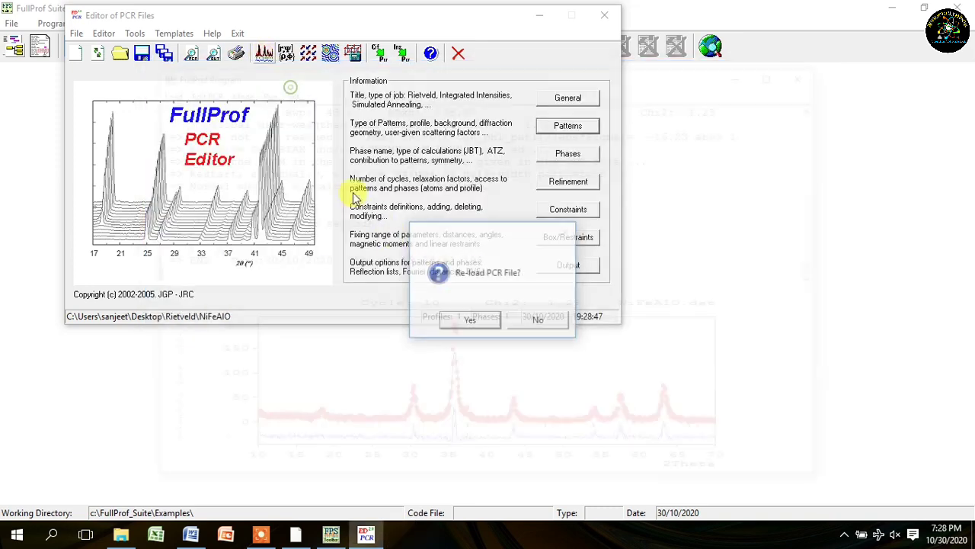
{"action": "left_click", "coordinate": [463, 320]}
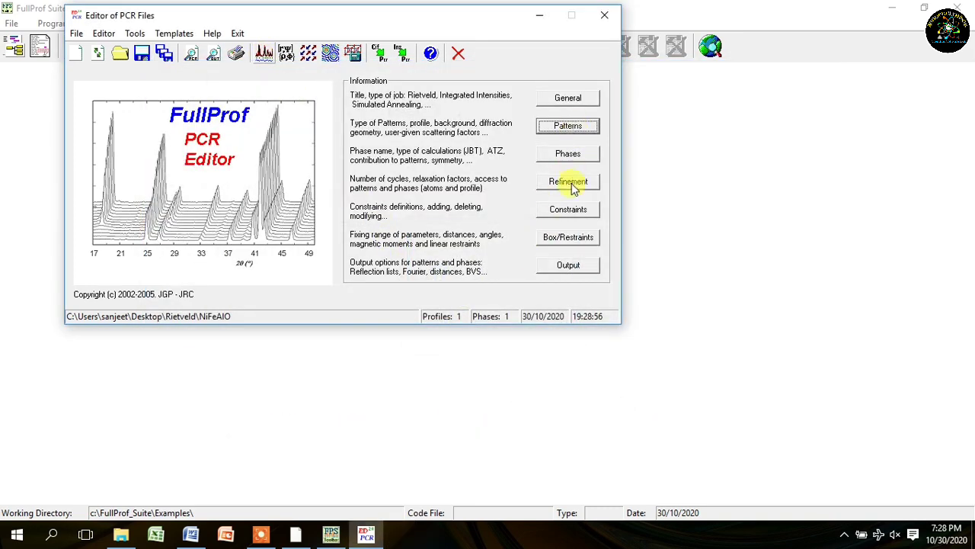
Step: Fix background coefficient a_2 and free a_3 for refinement in Pattern 1's polynomial background, then accept the refinement settings
{"action": "left_click", "coordinate": [568, 183]}
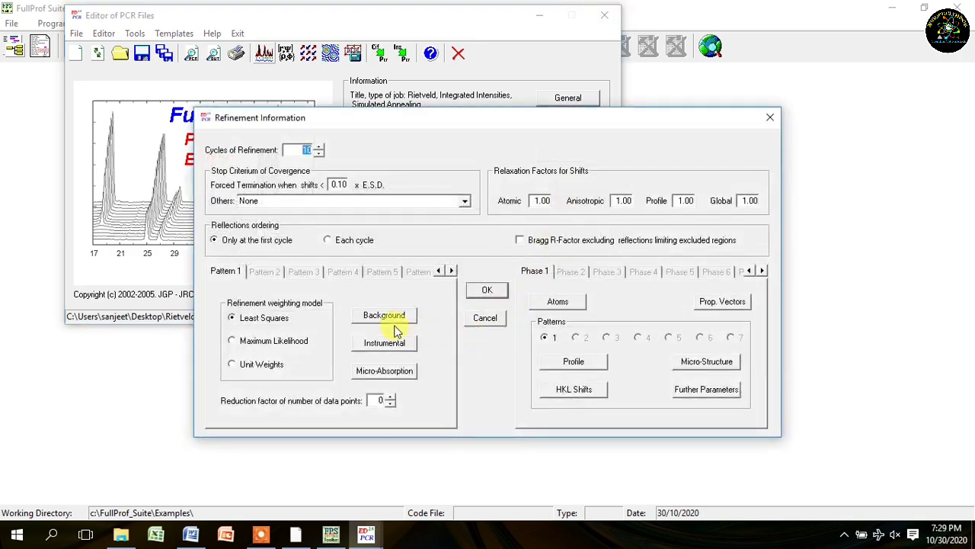
{"action": "left_click", "coordinate": [395, 320]}
{"action": "left_click", "coordinate": [478, 349]}
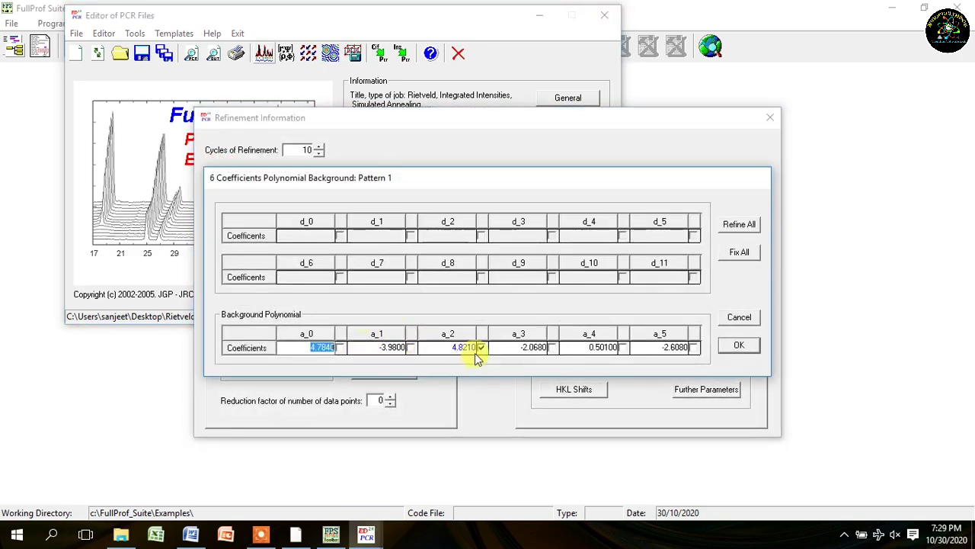
{"action": "left_click", "coordinate": [481, 348]}
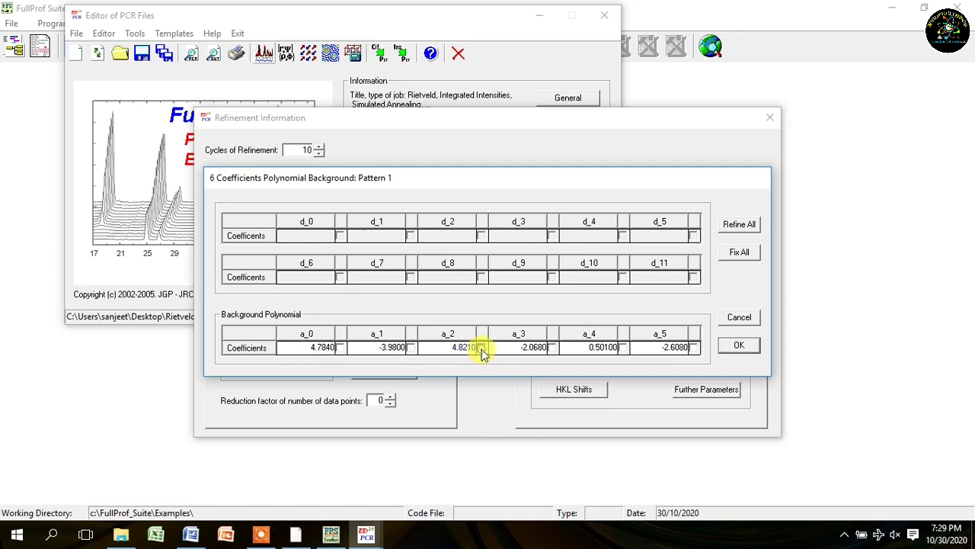
{"action": "left_click", "coordinate": [552, 348]}
{"action": "left_click", "coordinate": [738, 348]}
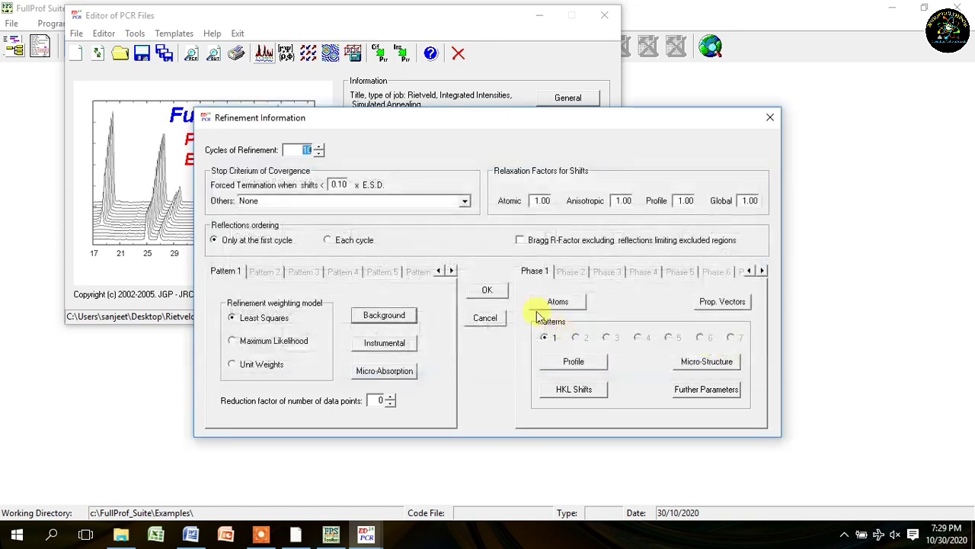
{"action": "left_click", "coordinate": [488, 293]}
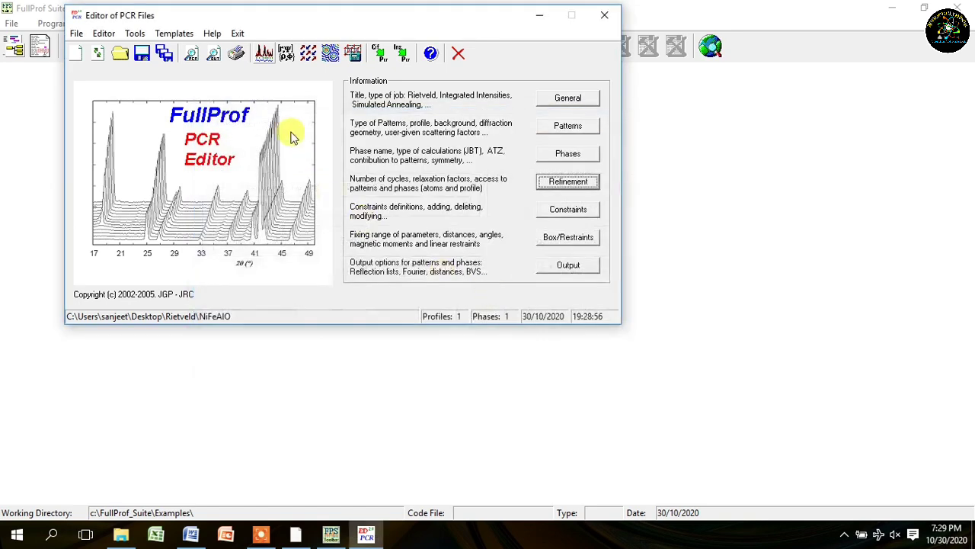
Step: Rerun the refinement with the changed background coefficients, exit the program window and reload the PCR file
{"action": "left_click", "coordinate": [263, 54]}
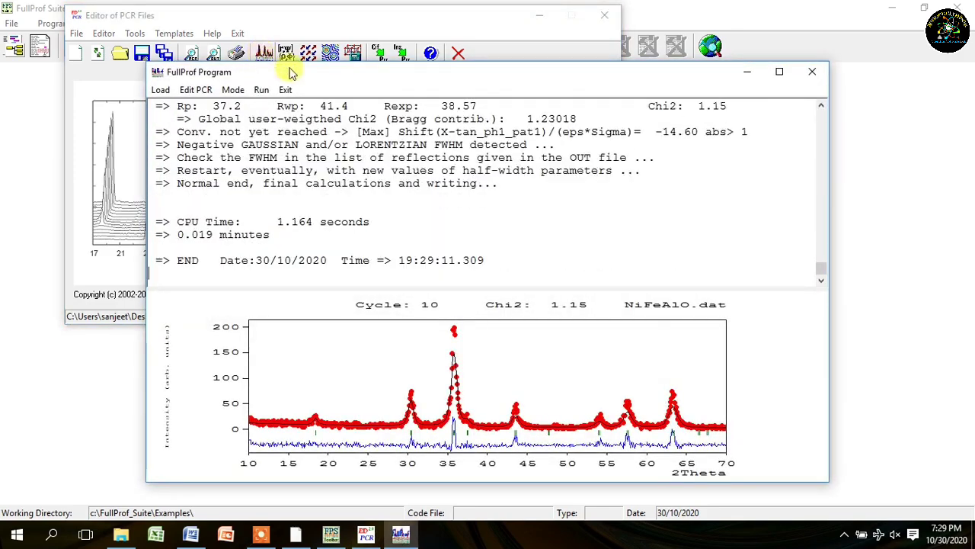
{"action": "left_click", "coordinate": [285, 90]}
{"action": "left_click", "coordinate": [479, 324]}
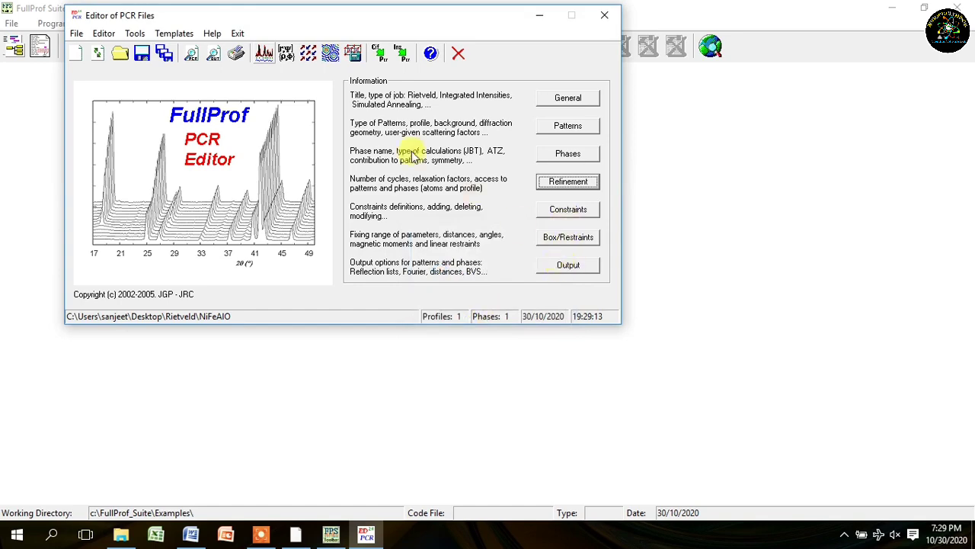
Step: Review Phase 1's profile parameters and atom list in the refinement information, accepting each dialog
{"action": "left_click", "coordinate": [557, 186]}
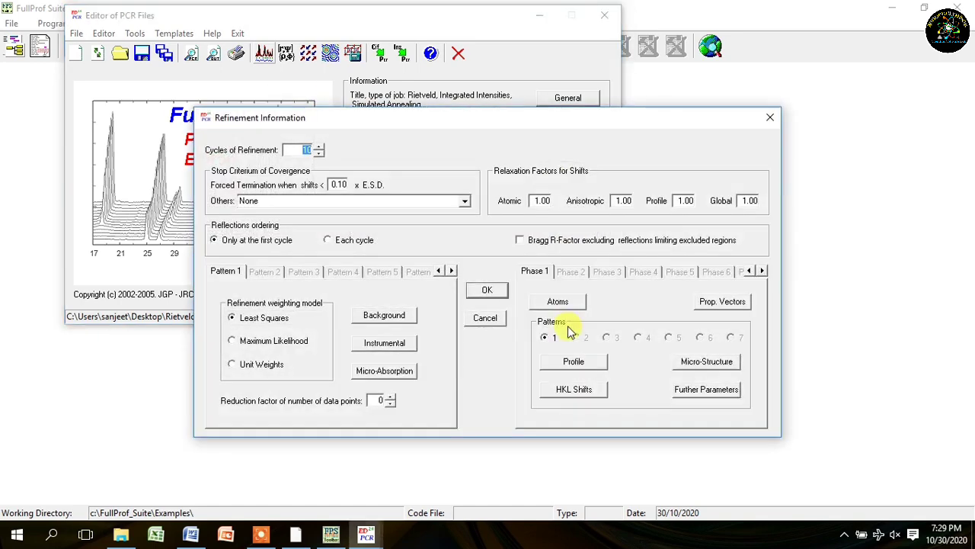
{"action": "left_click", "coordinate": [574, 361]}
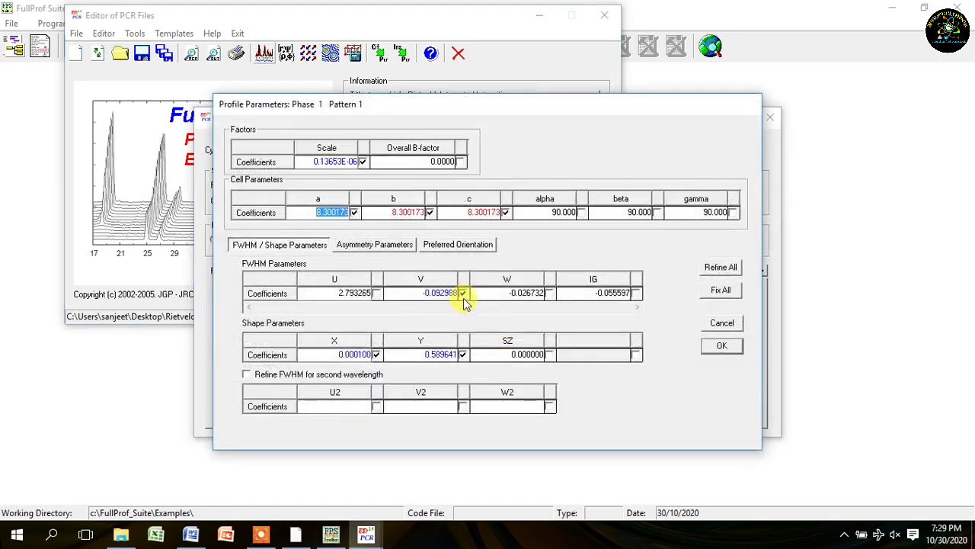
{"action": "left_click", "coordinate": [724, 348]}
{"action": "left_click", "coordinate": [556, 304]}
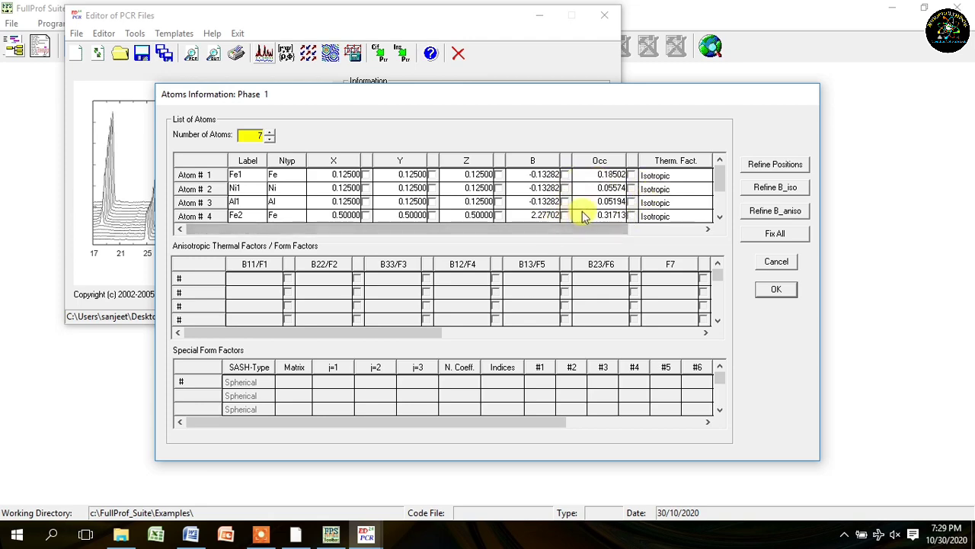
{"action": "left_click", "coordinate": [776, 292]}
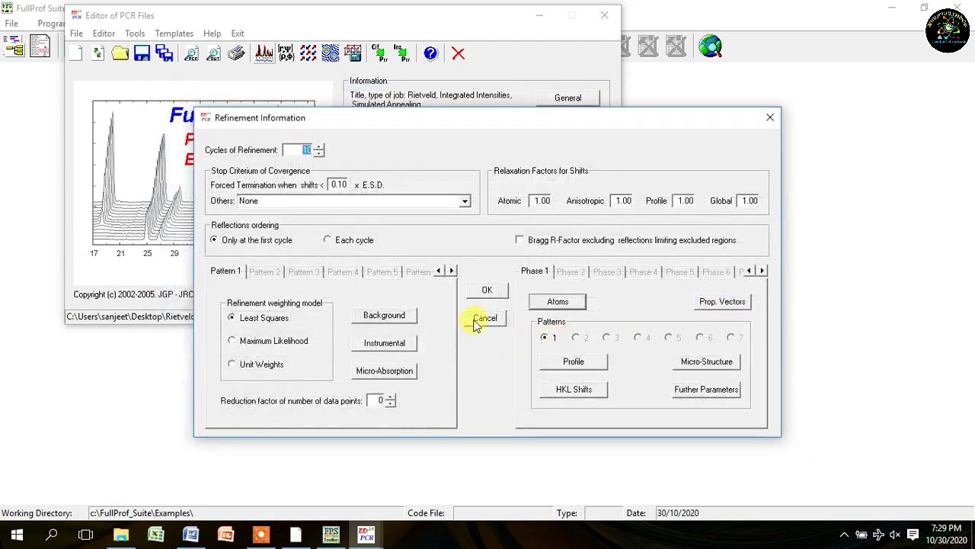
{"action": "left_click", "coordinate": [488, 295]}
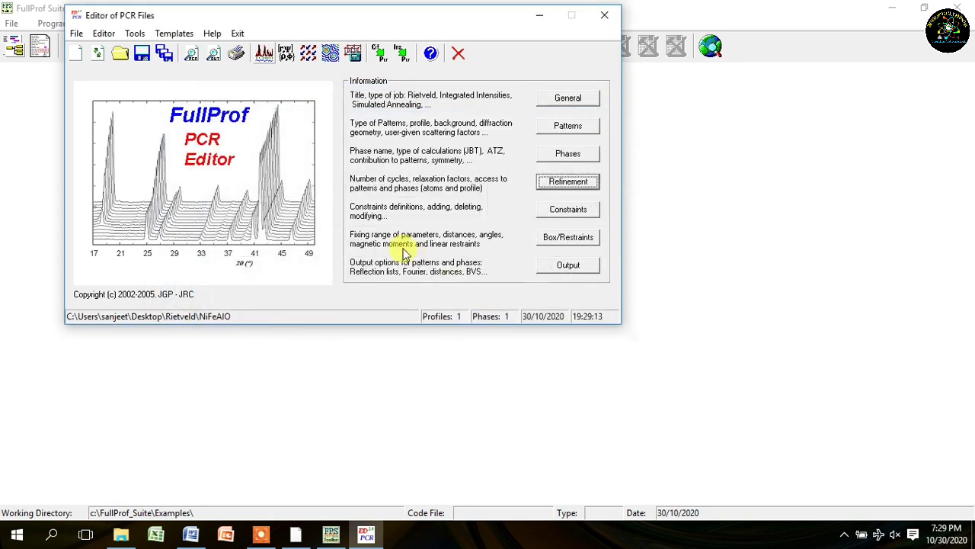
Step: Run the refinement once more, reload the resulting PCR file and close the Editor of PCR Files
{"action": "left_click", "coordinate": [261, 52]}
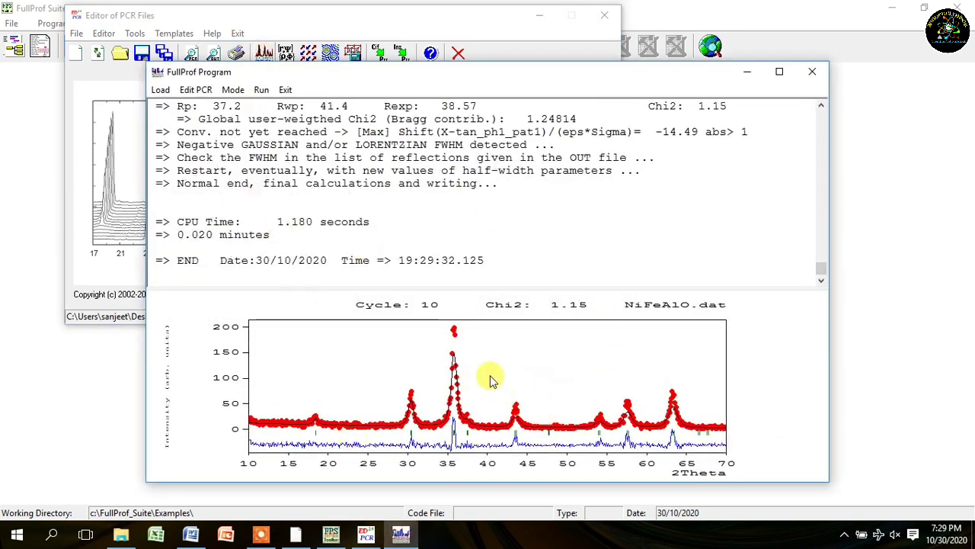
{"action": "left_click", "coordinate": [285, 89]}
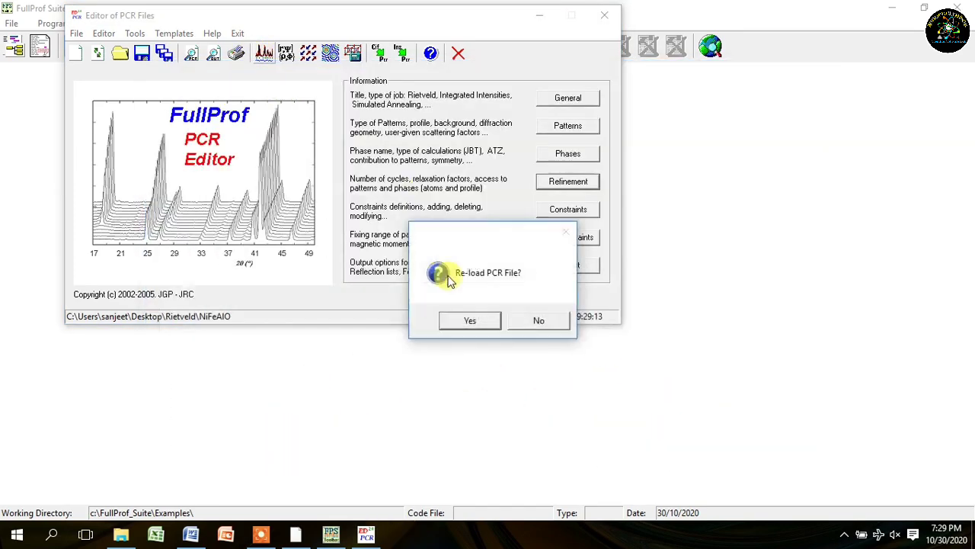
{"action": "left_click", "coordinate": [463, 322]}
{"action": "left_click", "coordinate": [605, 15]}
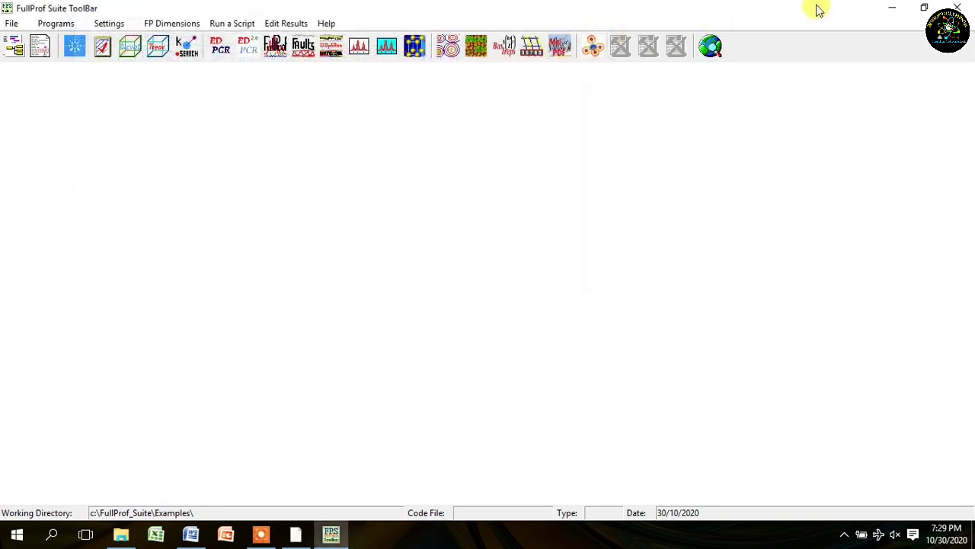
Step: Open the NiFeAlO1 MIC file from the Rietveld folder and examine the average apparent size and maximum strain at its end
{"action": "left_click", "coordinate": [886, 13]}
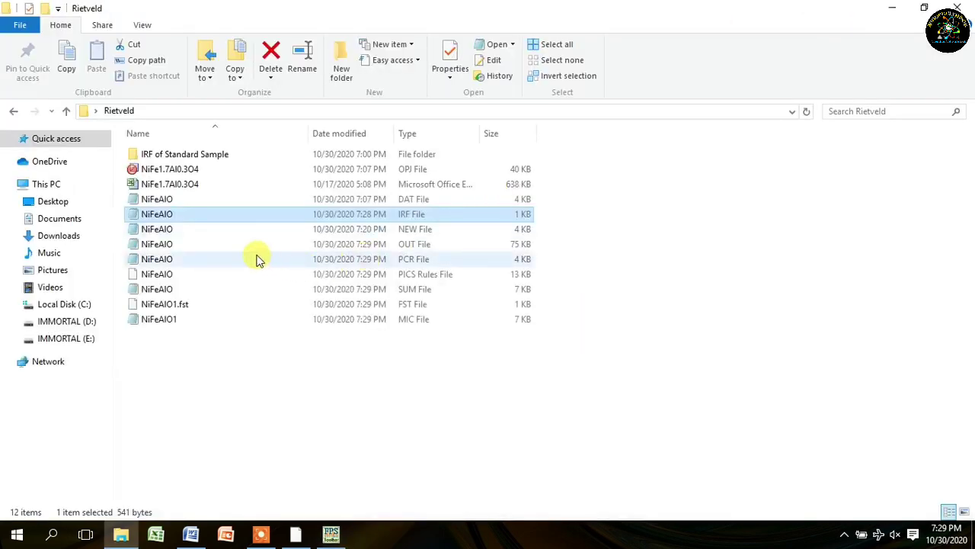
{"action": "double_click", "coordinate": [425, 320]}
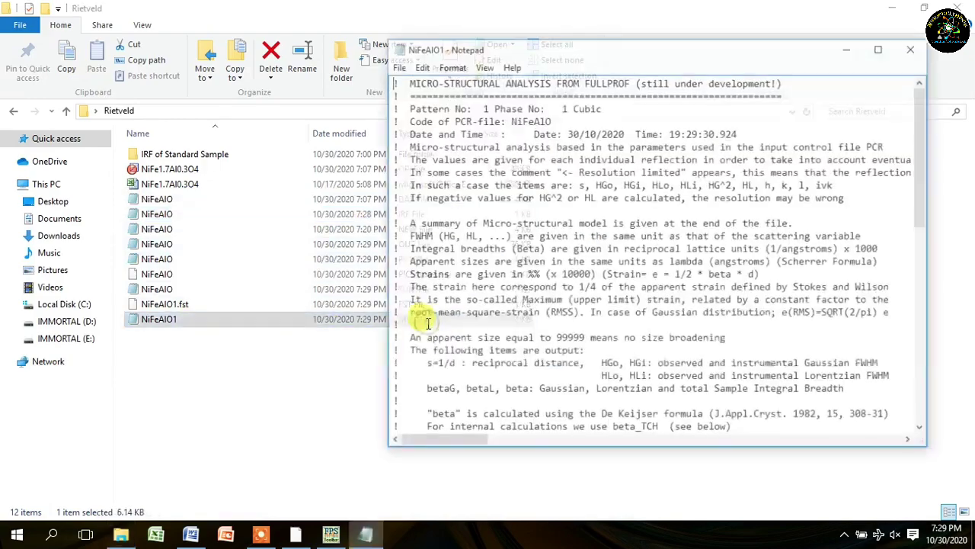
{"action": "left_click_drag", "start_coordinate": [923, 203], "coordinate": [922, 408]}
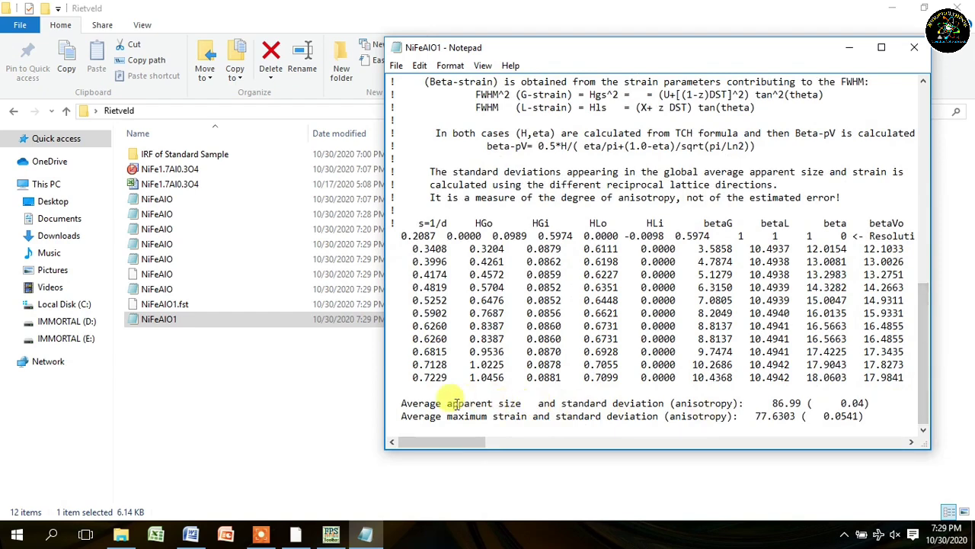
{"action": "left_click_drag", "start_coordinate": [400, 402], "coordinate": [864, 421]}
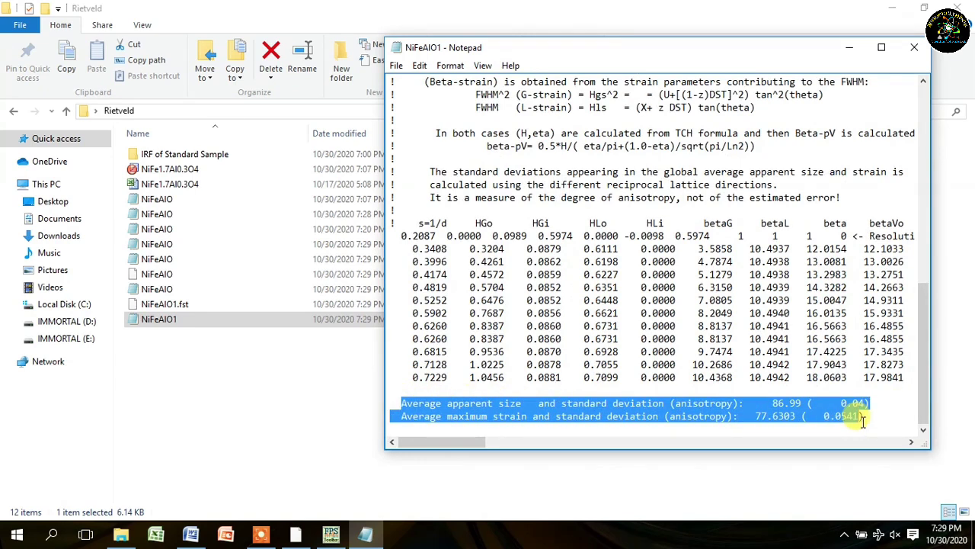
{"action": "left_click", "coordinate": [882, 47]}
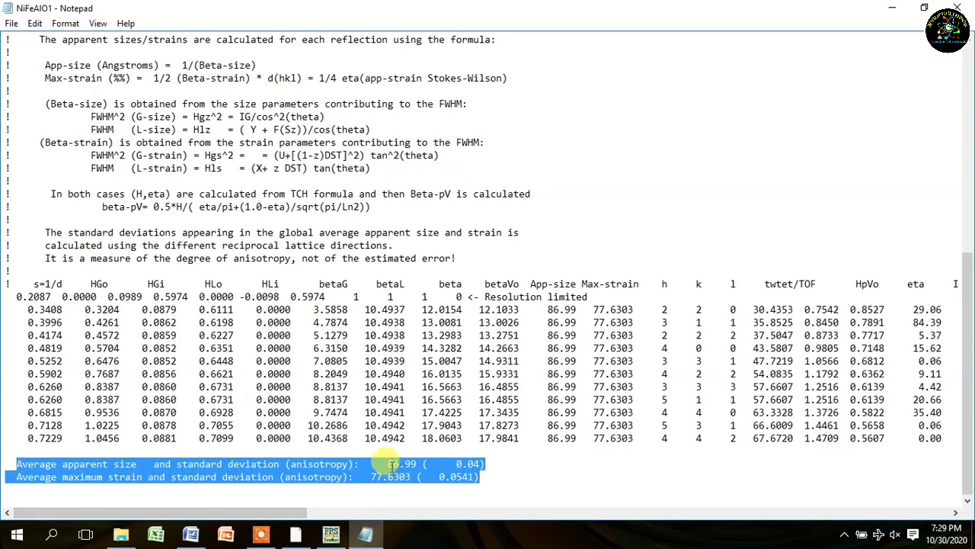
{"action": "left_click", "coordinate": [390, 465]}
{"action": "double_click", "coordinate": [392, 464]}
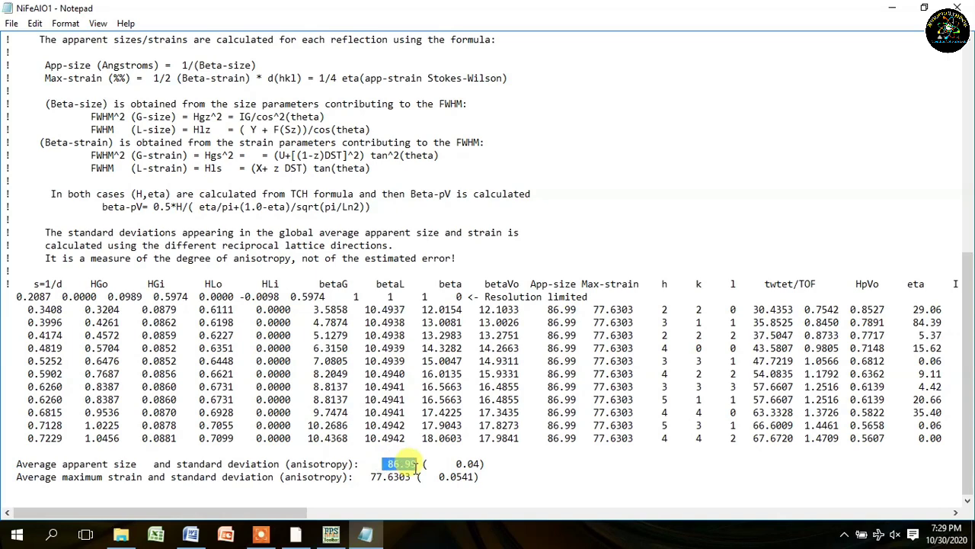
{"action": "double_click", "coordinate": [384, 476]}
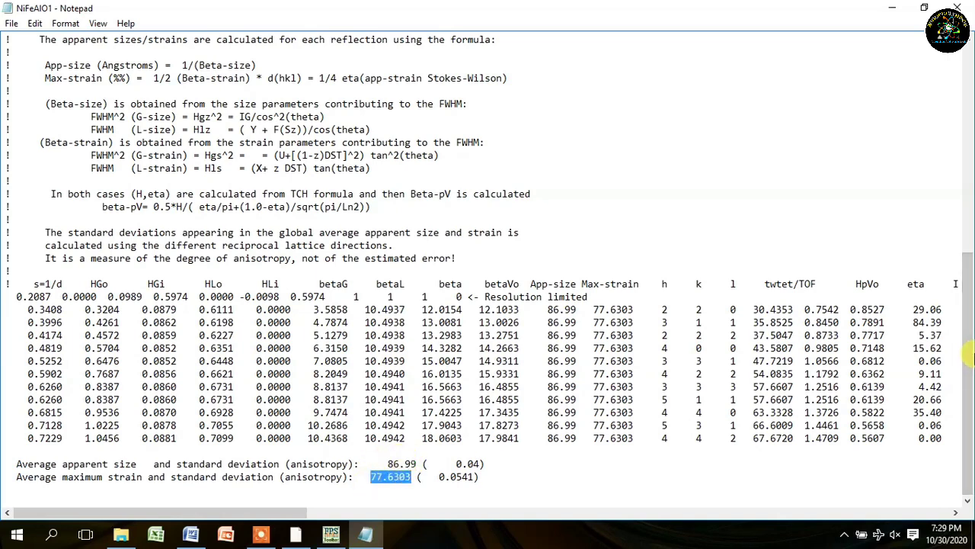
Step: Read the units and formulas for apparent size and strain in the MIC file, then close it
{"action": "left_click_drag", "start_coordinate": [972, 331], "coordinate": [966, 228]}
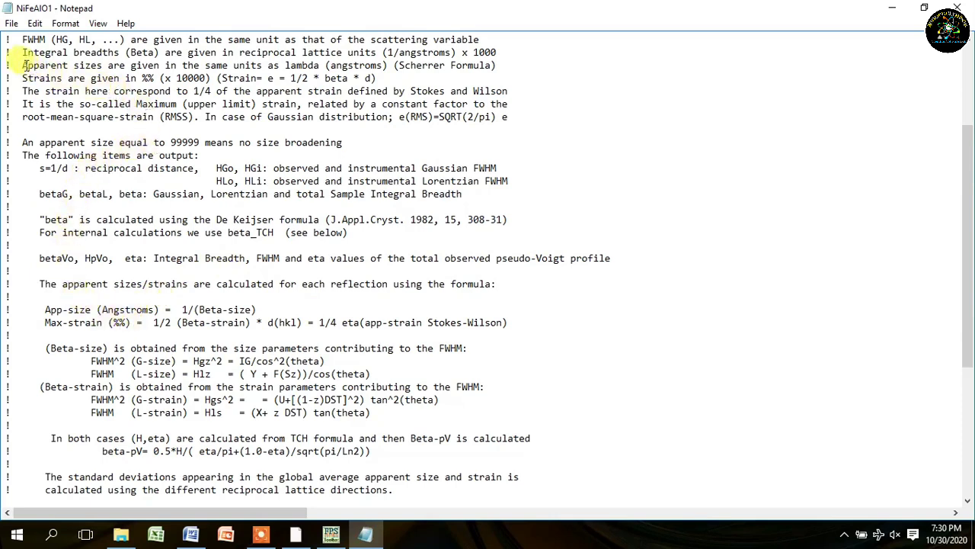
{"action": "left_click_drag", "start_coordinate": [23, 65], "coordinate": [377, 77]}
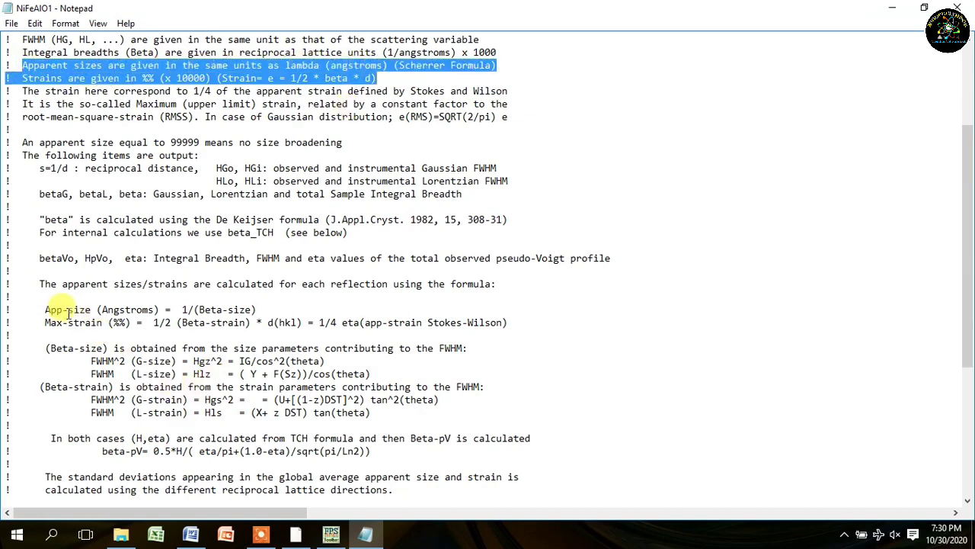
{"action": "left_click_drag", "start_coordinate": [43, 309], "coordinate": [399, 349]}
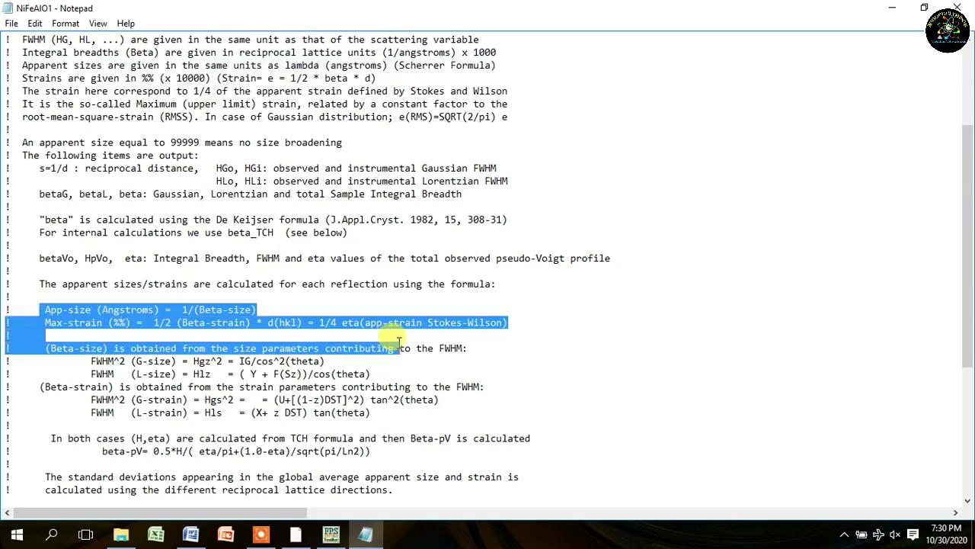
{"action": "left_click", "coordinate": [596, 352]}
{"action": "left_click", "coordinate": [958, 7]}
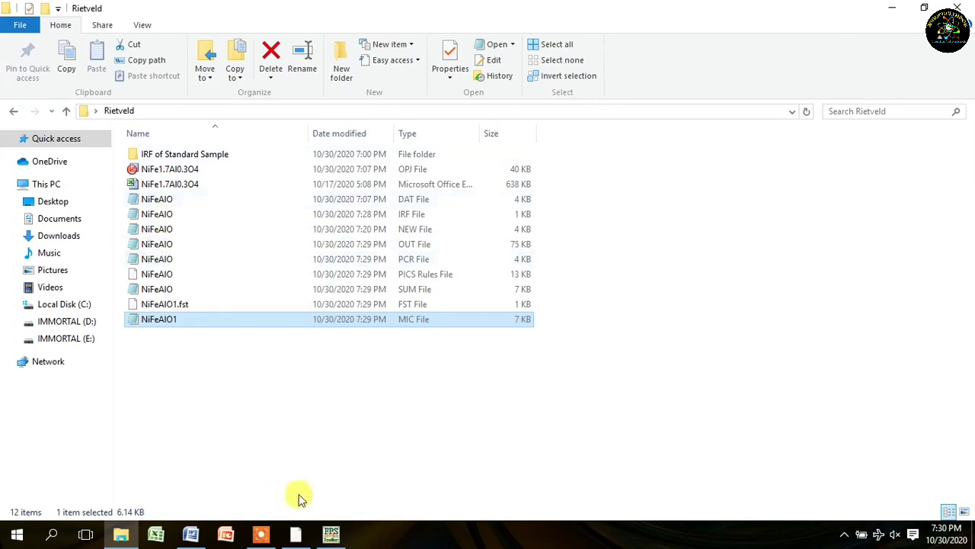
Step: Switch to the FullProf Suite ToolBar, start the PCR editor and open NiFeAlO.pcr from the Rietveld folder, checking its file properties first
{"action": "left_click", "coordinate": [331, 534]}
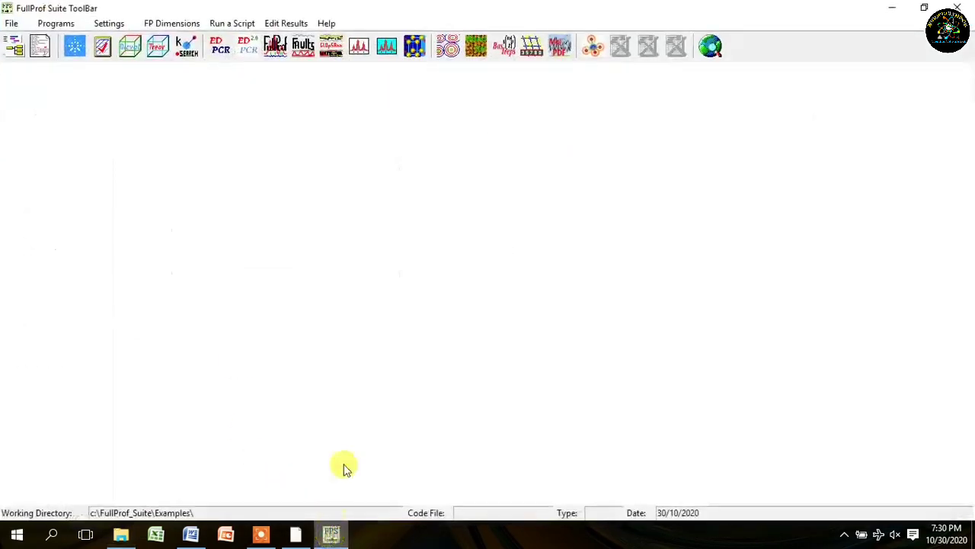
{"action": "left_click", "coordinate": [223, 49]}
{"action": "left_click", "coordinate": [70, 63]}
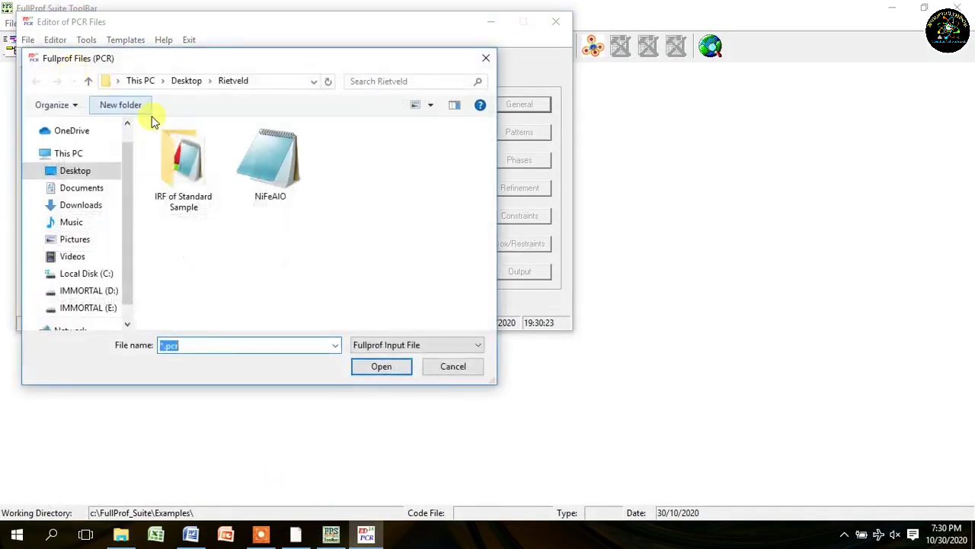
{"action": "left_click", "coordinate": [269, 186]}
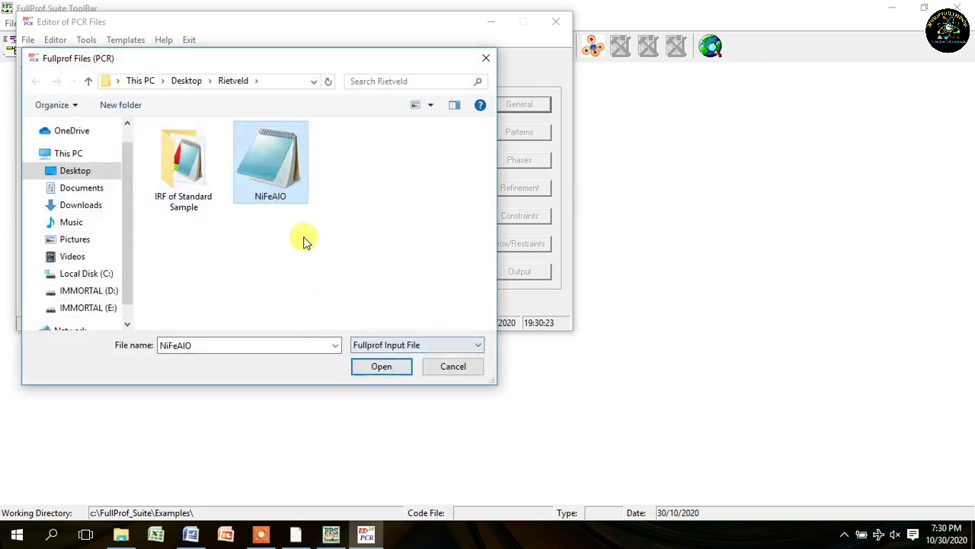
{"action": "right_click", "coordinate": [275, 198]}
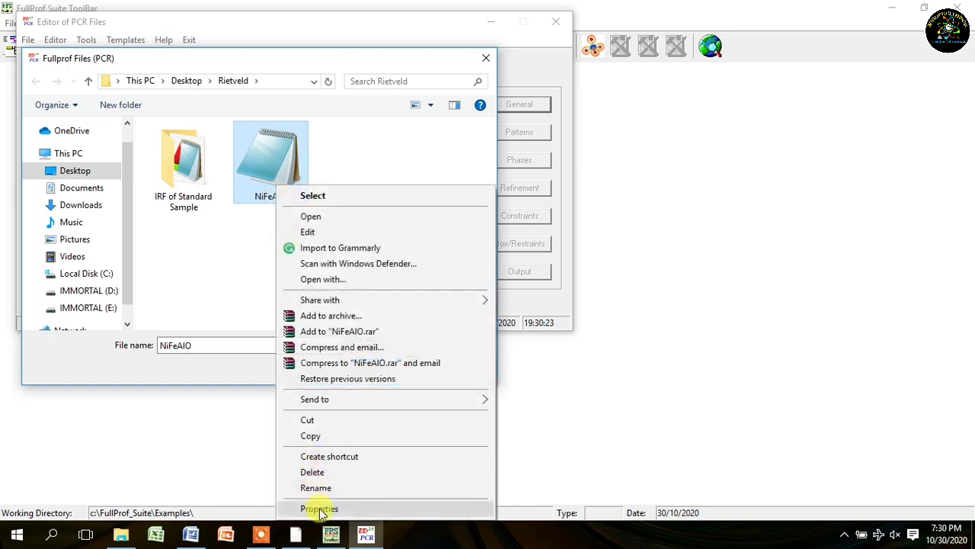
{"action": "left_click", "coordinate": [317, 508]}
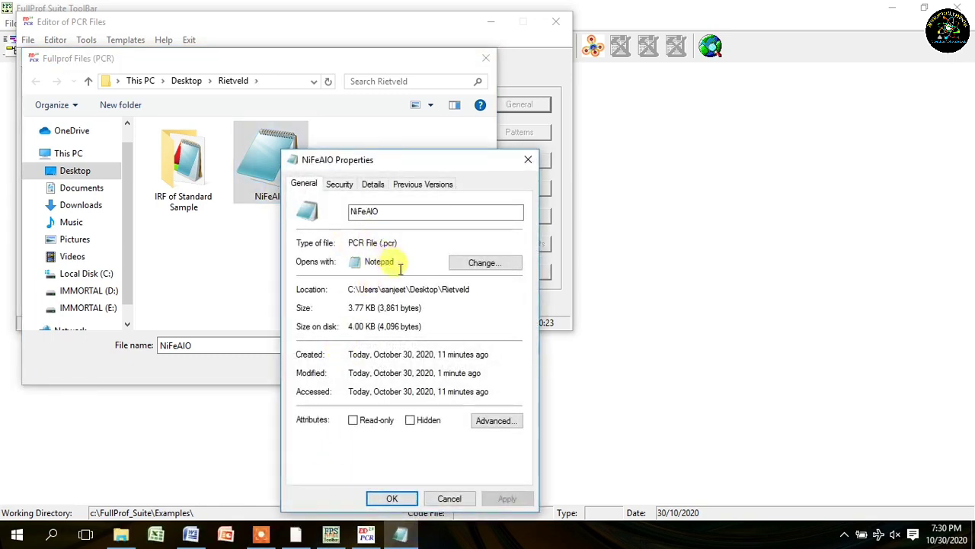
{"action": "left_click", "coordinate": [528, 159]}
{"action": "left_click", "coordinate": [361, 368]}
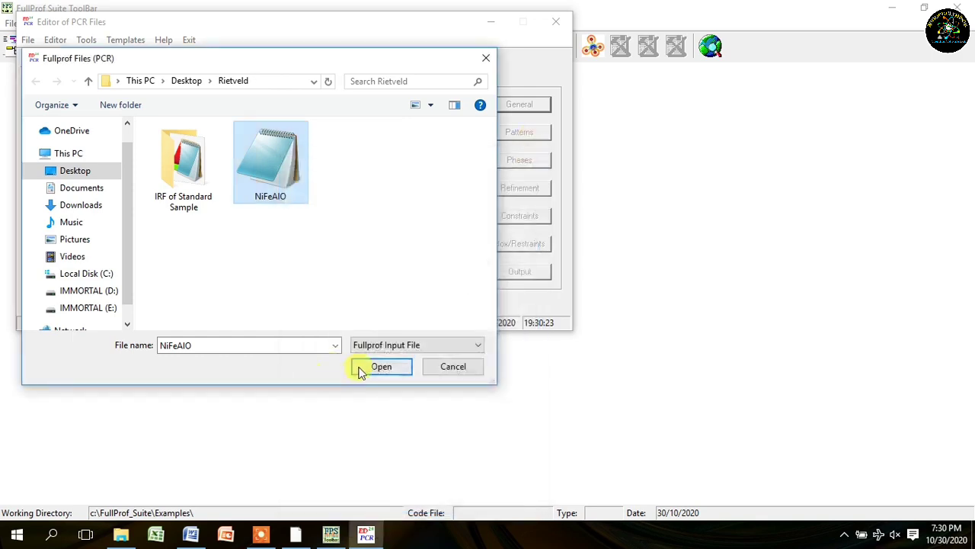
Step: Enable the Crystallographic Information File (CIF) output and the GFOURIER structure factors file for pattern 1 in the output options
{"action": "left_click", "coordinate": [515, 276]}
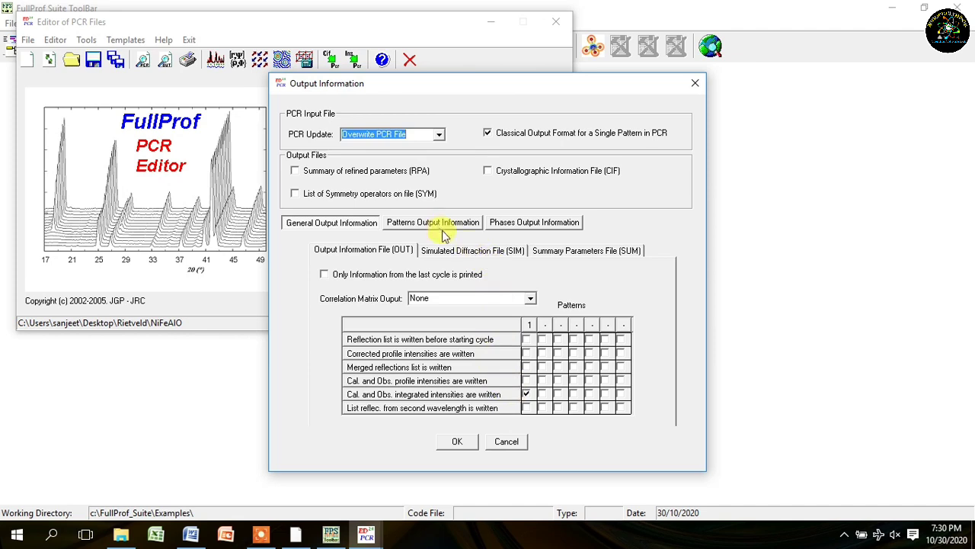
{"action": "left_click", "coordinate": [508, 175]}
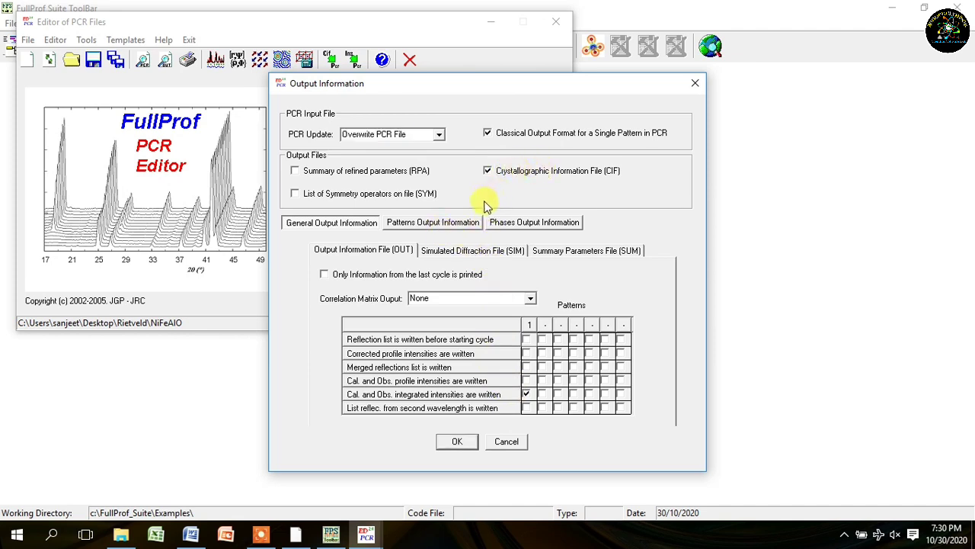
{"action": "left_click", "coordinate": [439, 225]}
{"action": "left_click", "coordinate": [478, 278]}
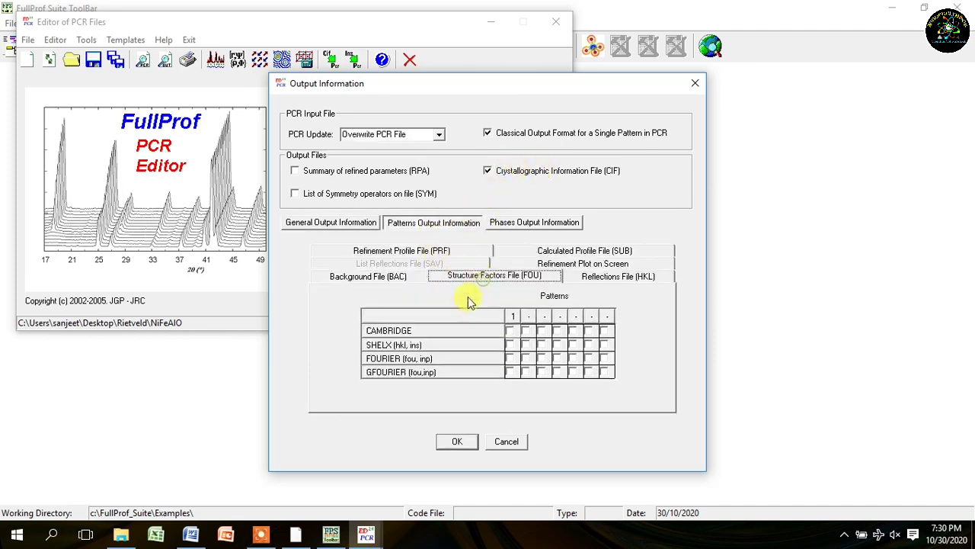
{"action": "left_click", "coordinate": [510, 372]}
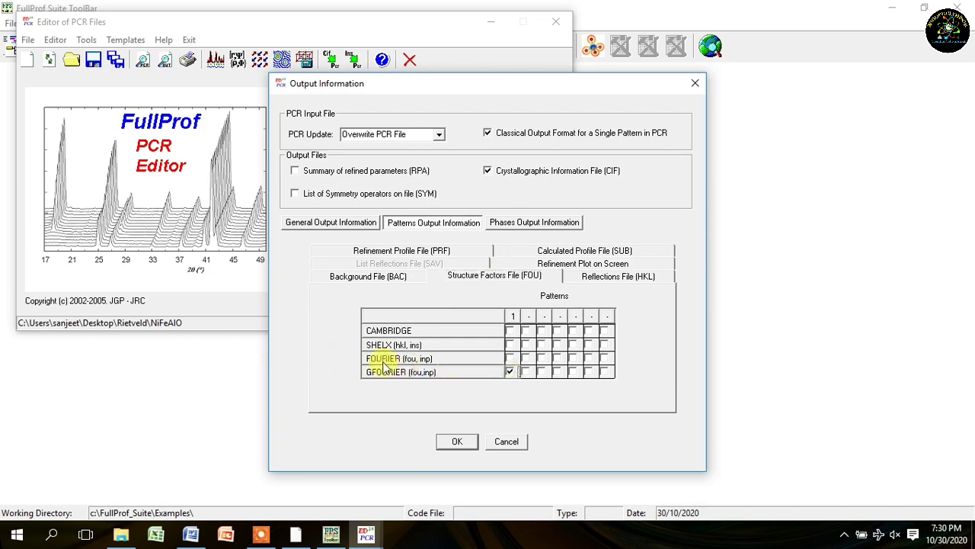
{"action": "left_click", "coordinate": [450, 444]}
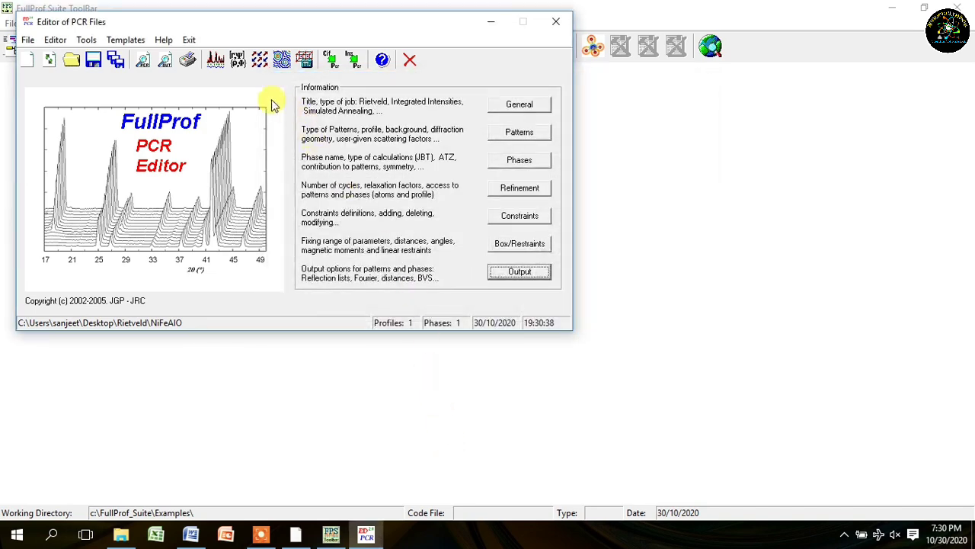
Step: Run the FullProf refinement with the new output options, reload the PCR file and close the Editor of PCR Files
{"action": "left_click", "coordinate": [216, 61]}
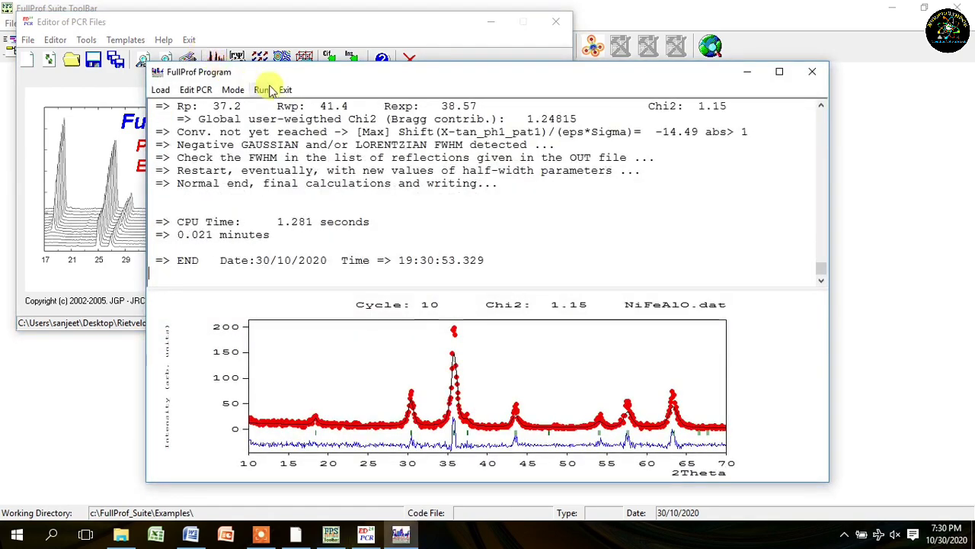
{"action": "left_click", "coordinate": [284, 90]}
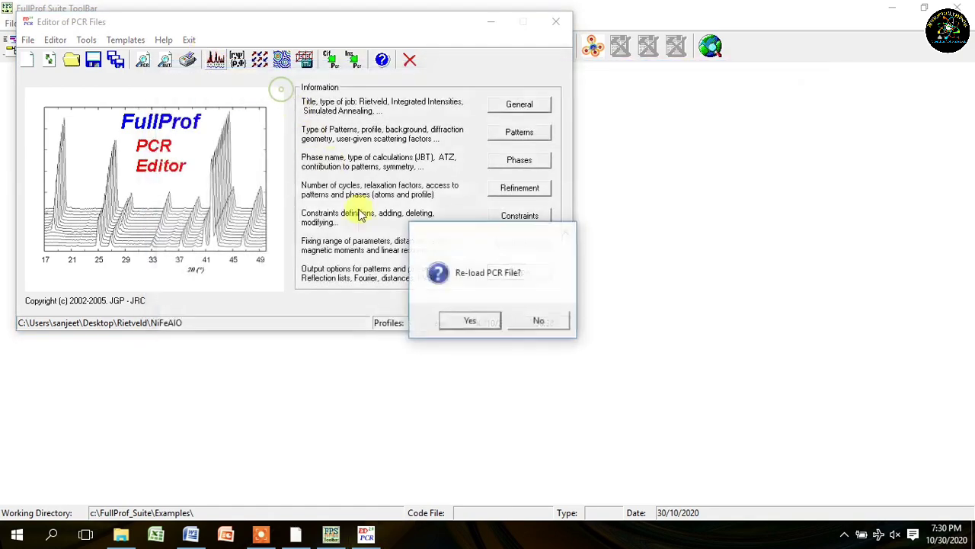
{"action": "left_click", "coordinate": [470, 323]}
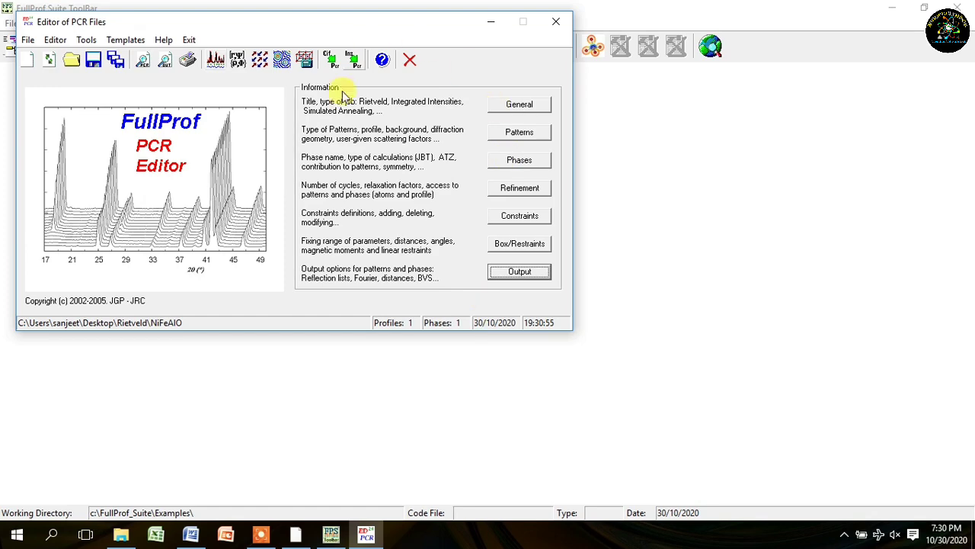
{"action": "left_click", "coordinate": [555, 22]}
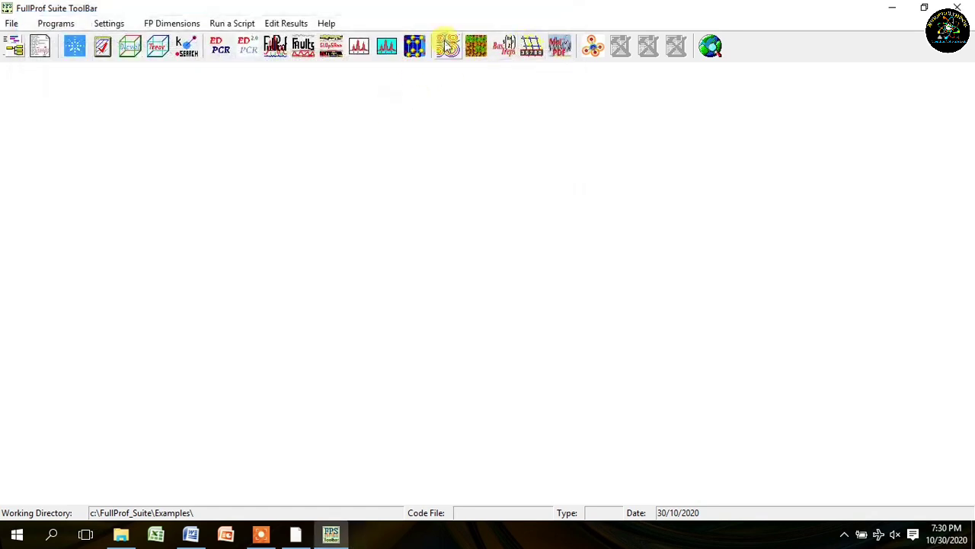
Step: Start the GFourier program from the FullProf Suite ToolBar and load the NiFeAlO Fourier input file from the Rietveld folder on the Desktop
{"action": "left_click", "coordinate": [449, 47]}
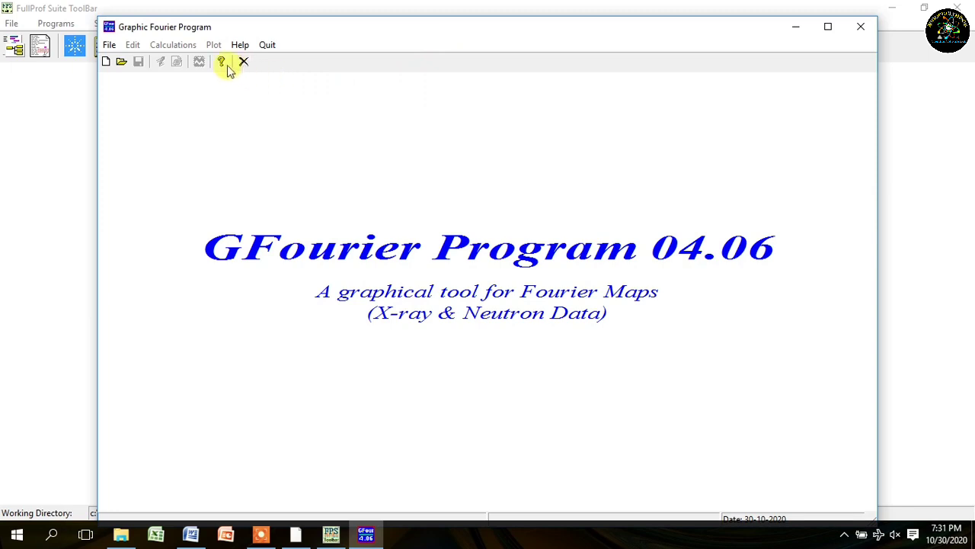
{"action": "left_click", "coordinate": [122, 63]}
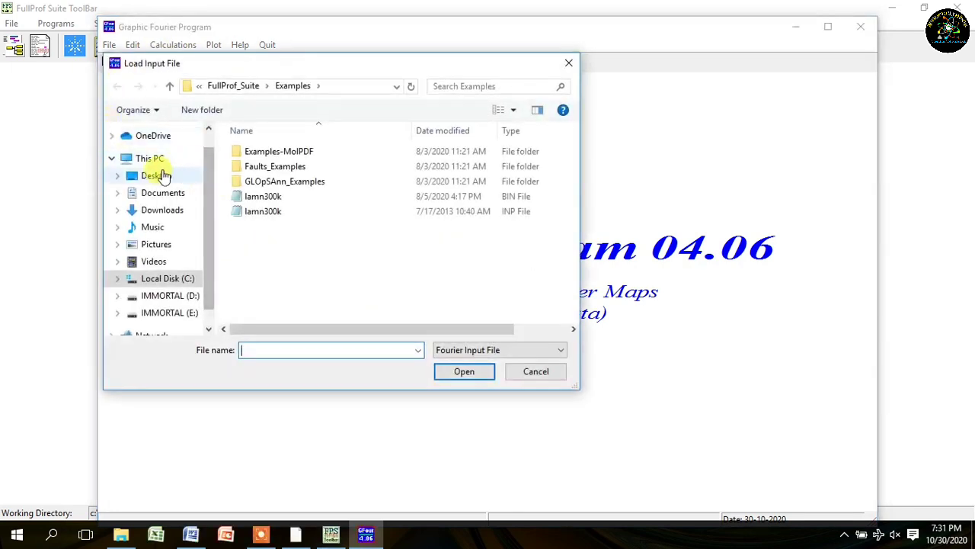
{"action": "left_click", "coordinate": [157, 176]}
{"action": "left_click_drag", "start_coordinate": [571, 211], "coordinate": [571, 283]}
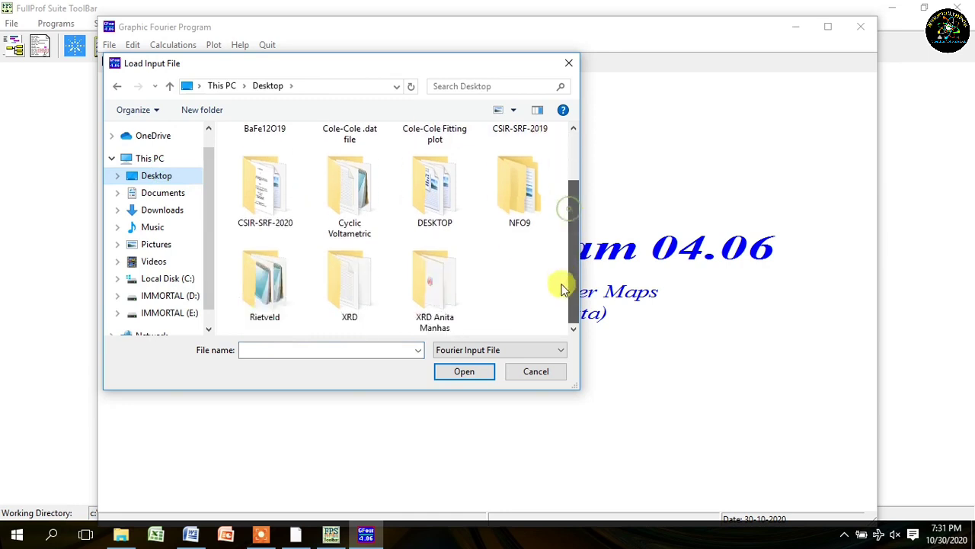
{"action": "double_click", "coordinate": [277, 295]}
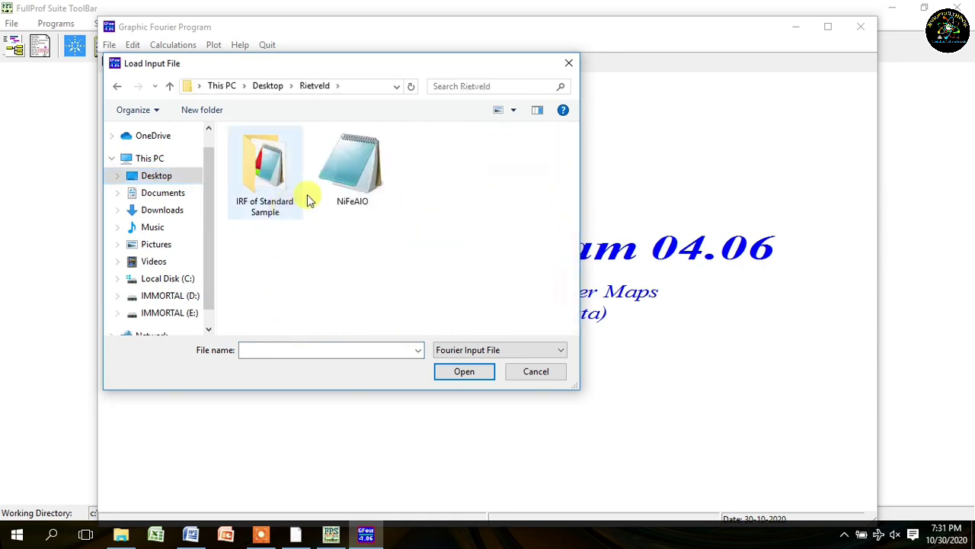
{"action": "left_click", "coordinate": [352, 195]}
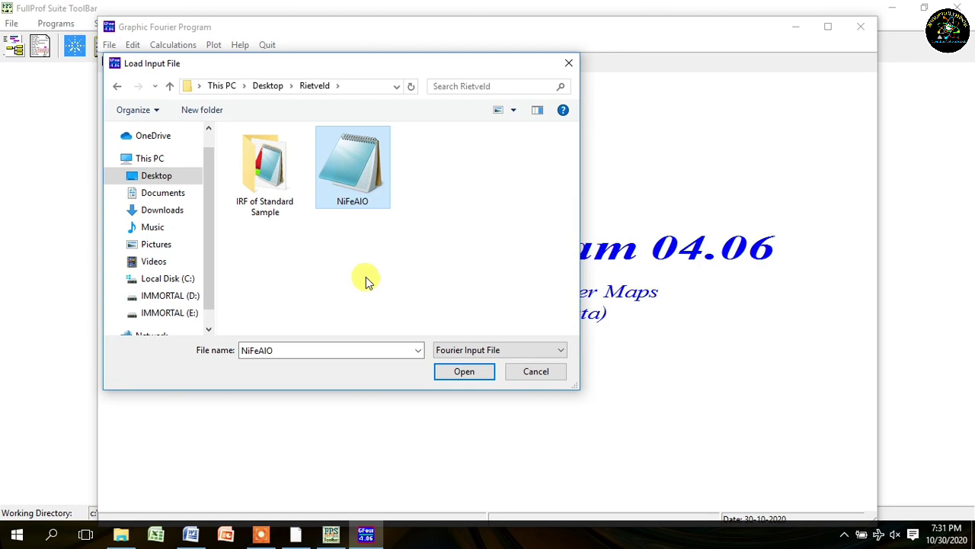
{"action": "left_click", "coordinate": [464, 371]}
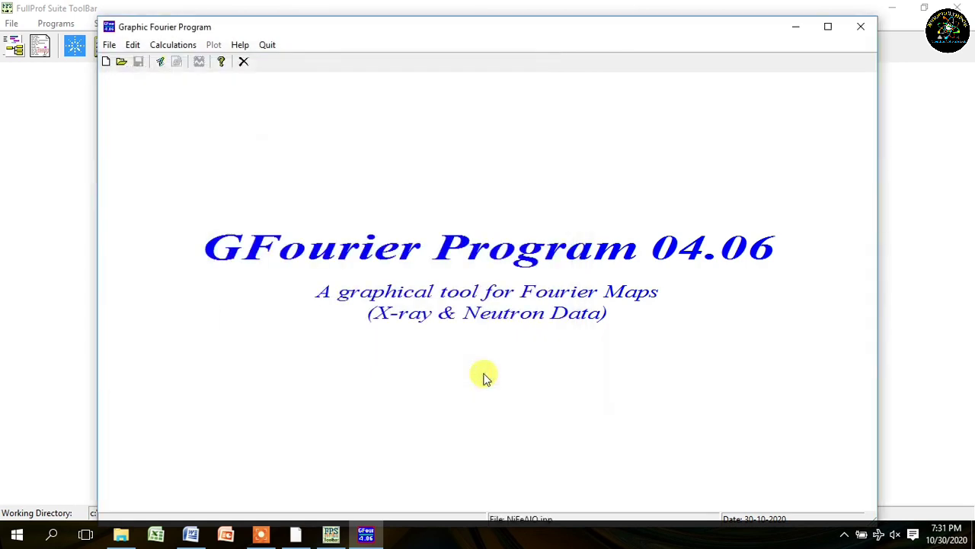
Step: Run the Fourier calculation and display the contour map with its title, density legend, atoms and peaks
{"action": "left_click", "coordinate": [173, 44]}
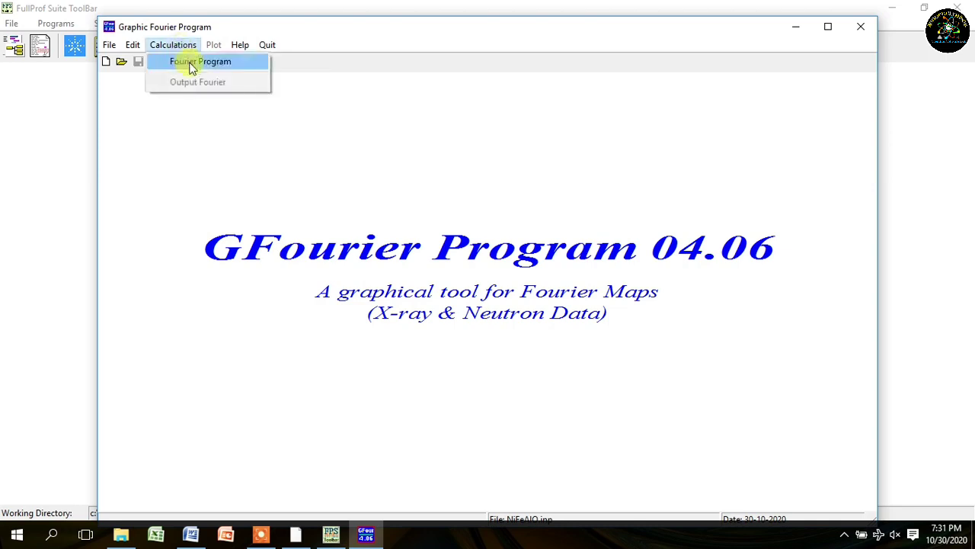
{"action": "left_click", "coordinate": [192, 65]}
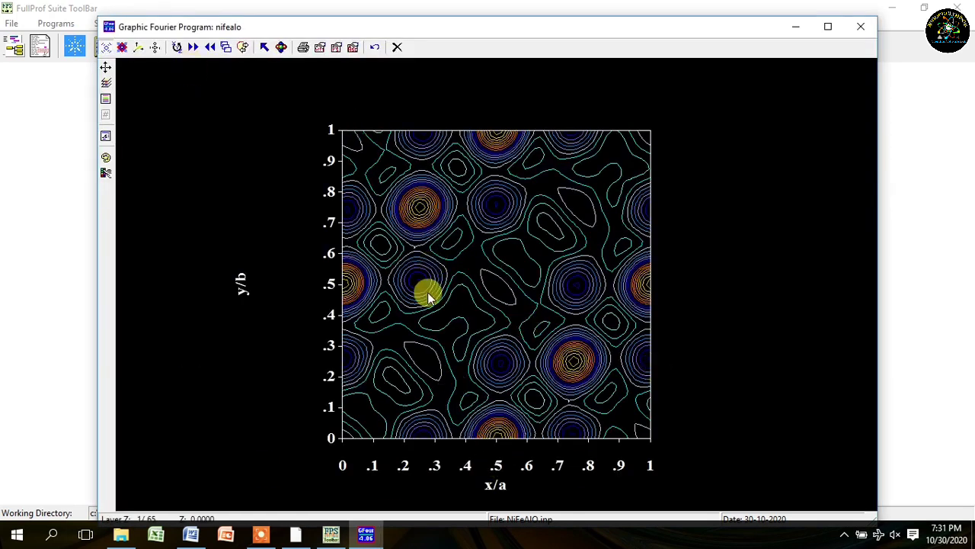
{"action": "left_click", "coordinate": [105, 137]}
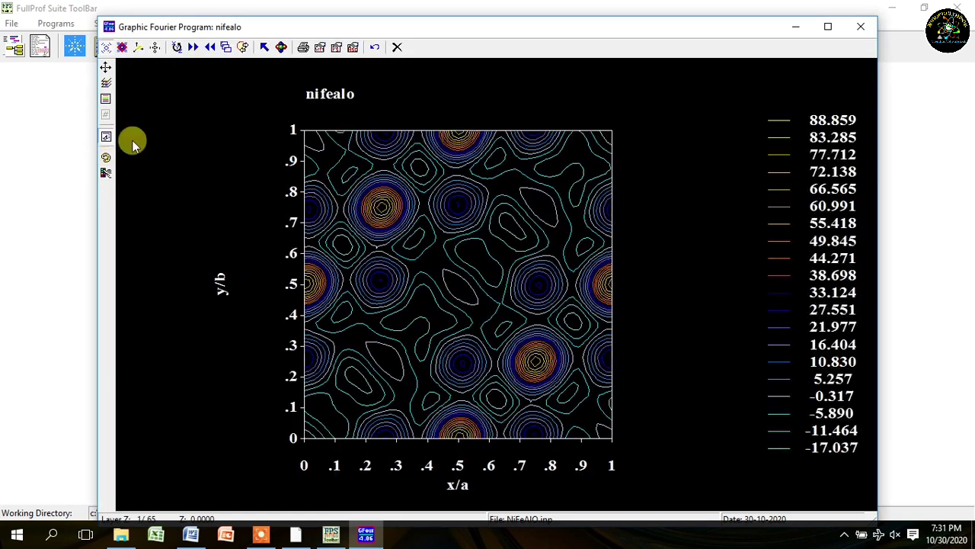
{"action": "left_click", "coordinate": [281, 47]}
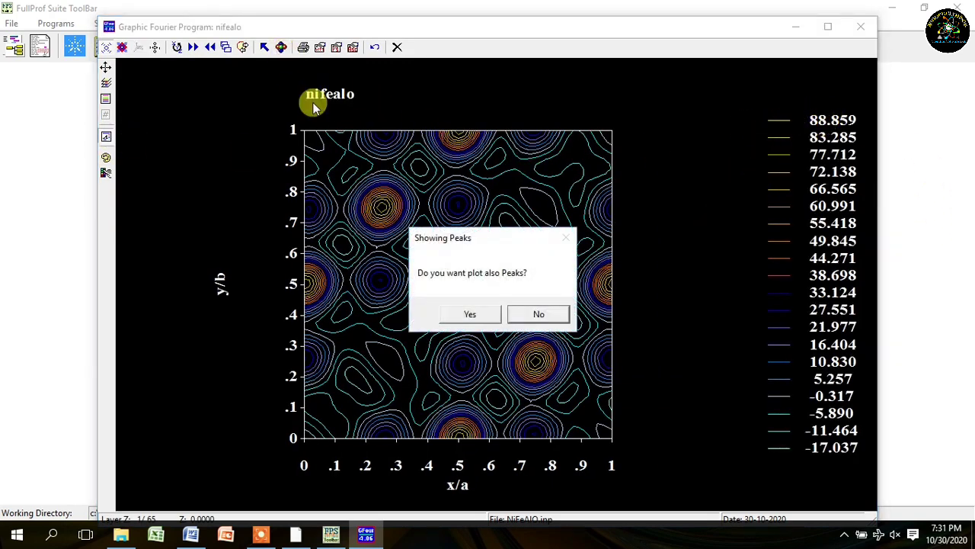
{"action": "left_click", "coordinate": [470, 316]}
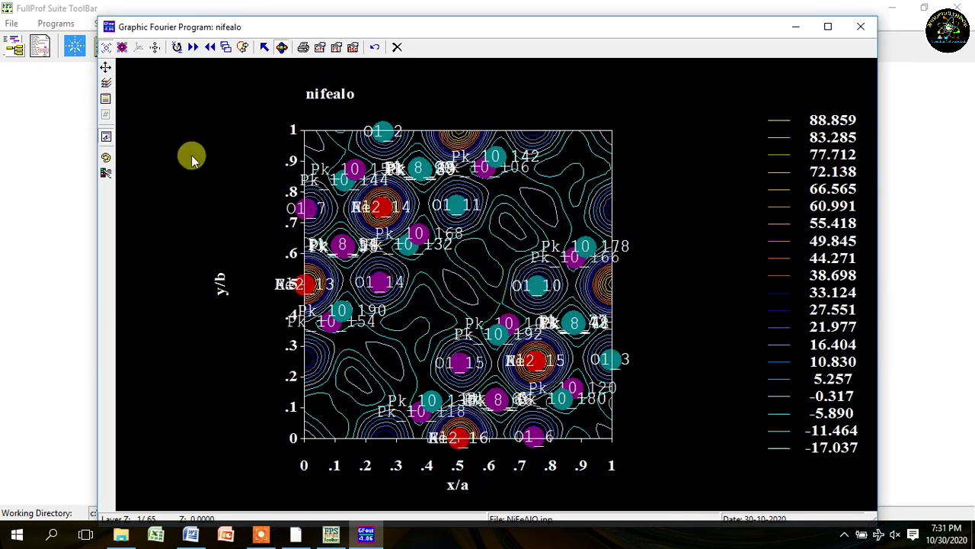
Step: Switch the Fourier map to the y/b–z/c plane and advance through the X layers to layer 18
{"action": "left_click", "coordinate": [177, 48]}
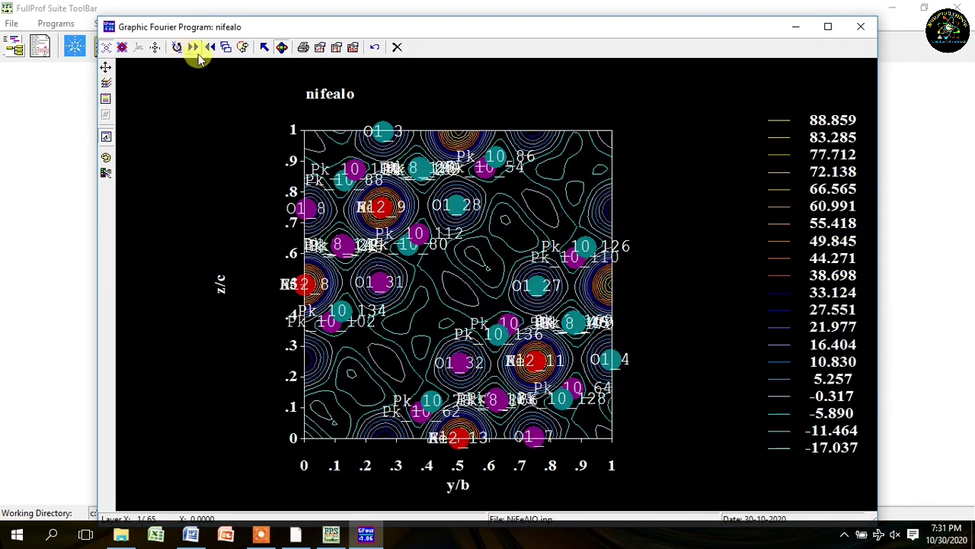
{"action": "left_click", "coordinate": [194, 48]}
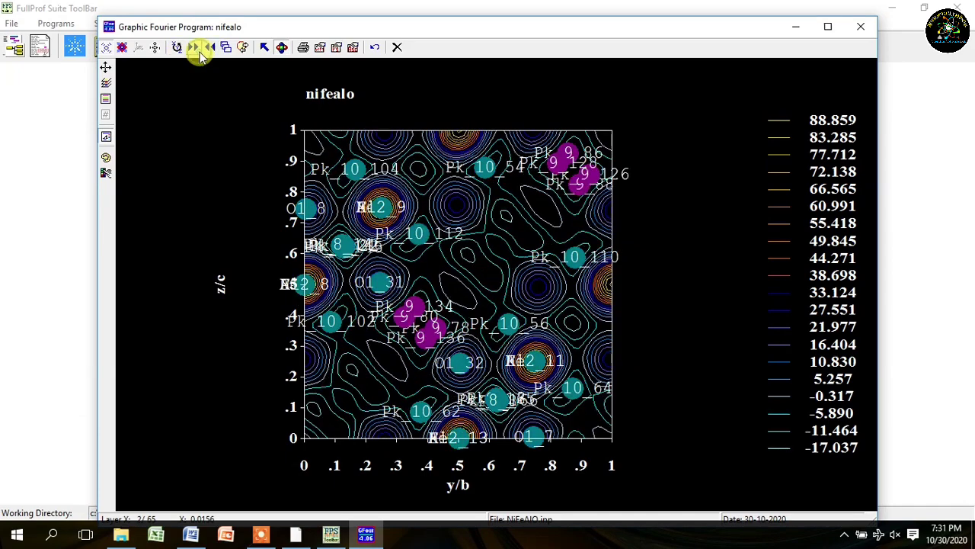
{"action": "left_click", "coordinate": [195, 48]}
{"action": "left_click", "coordinate": [194, 48]}
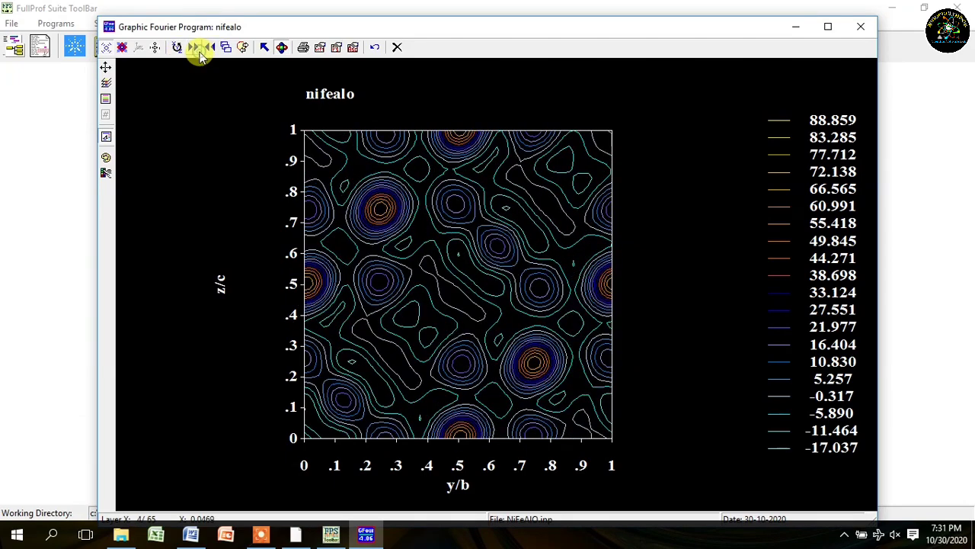
{"action": "left_click", "coordinate": [194, 48]}
{"action": "left_click", "coordinate": [194, 48]}
{"action": "left_click", "coordinate": [195, 48]}
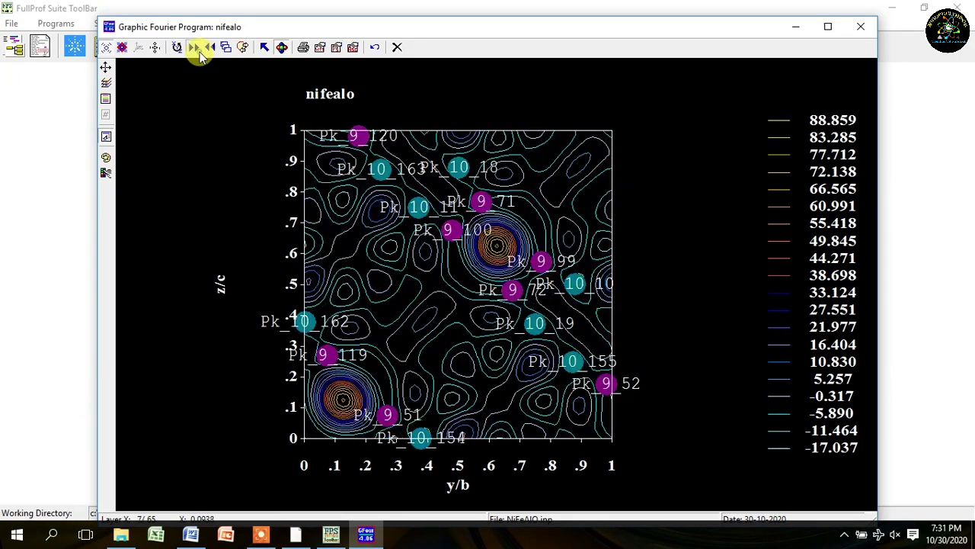
{"action": "left_click", "coordinate": [195, 47]}
{"action": "left_click", "coordinate": [195, 47]}
{"action": "left_click", "coordinate": [195, 47]}
{"action": "left_click", "coordinate": [195, 47]}
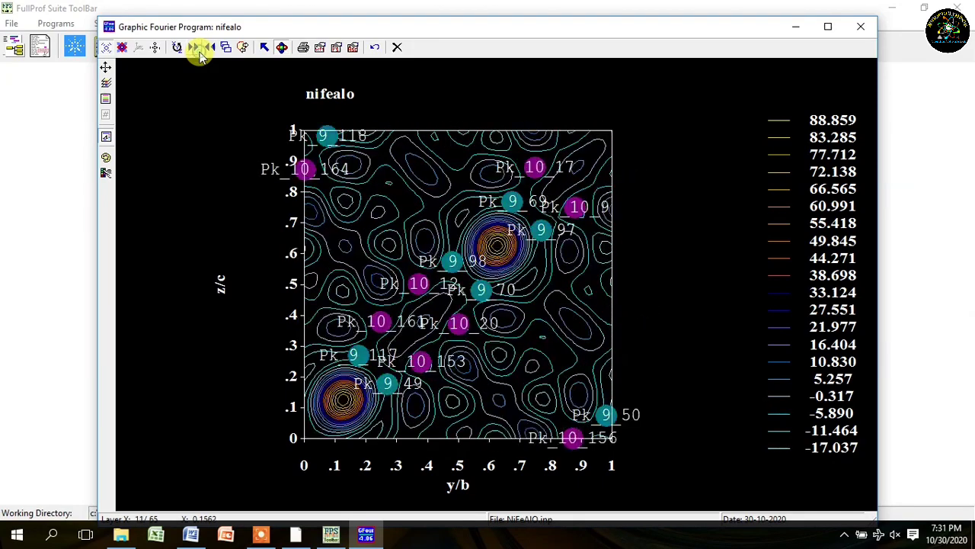
{"action": "left_click", "coordinate": [195, 47]}
{"action": "left_click", "coordinate": [195, 47]}
{"action": "left_click", "coordinate": [195, 47]}
{"action": "left_click", "coordinate": [195, 47]}
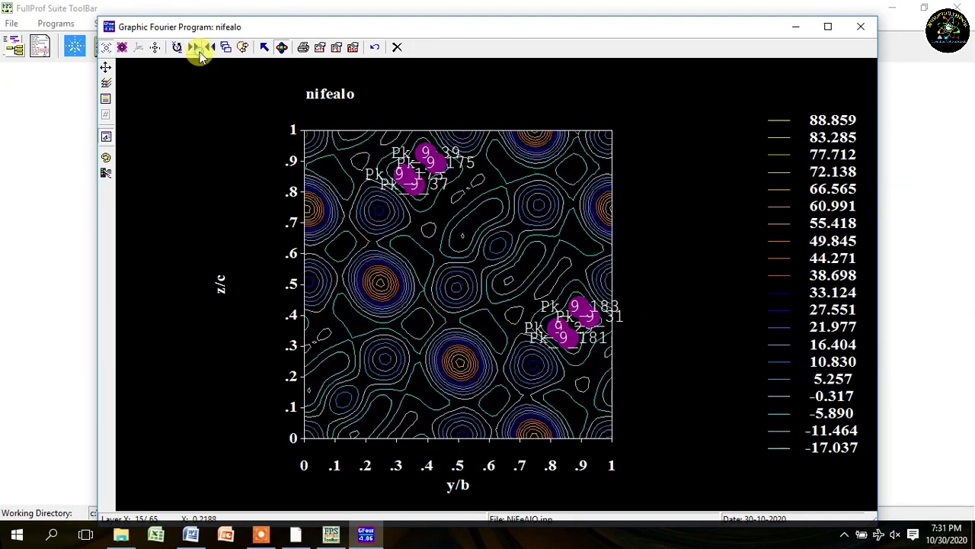
{"action": "left_click", "coordinate": [195, 48]}
{"action": "left_click", "coordinate": [195, 48]}
{"action": "left_click", "coordinate": [195, 47]}
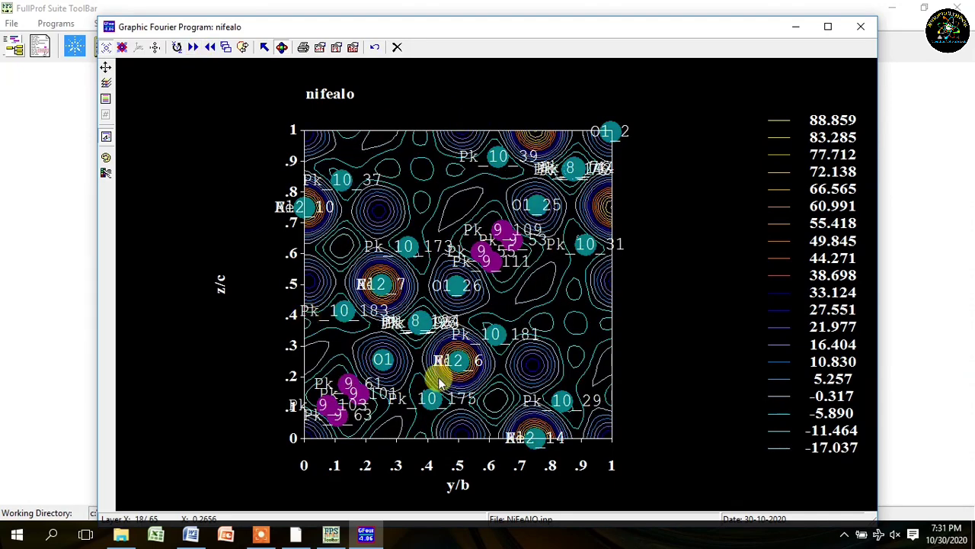
Step: Hide the atoms and peaks, display the density as a 3D surface, and compare neighbouring layers before returning to layer 18
{"action": "left_click", "coordinate": [282, 47]}
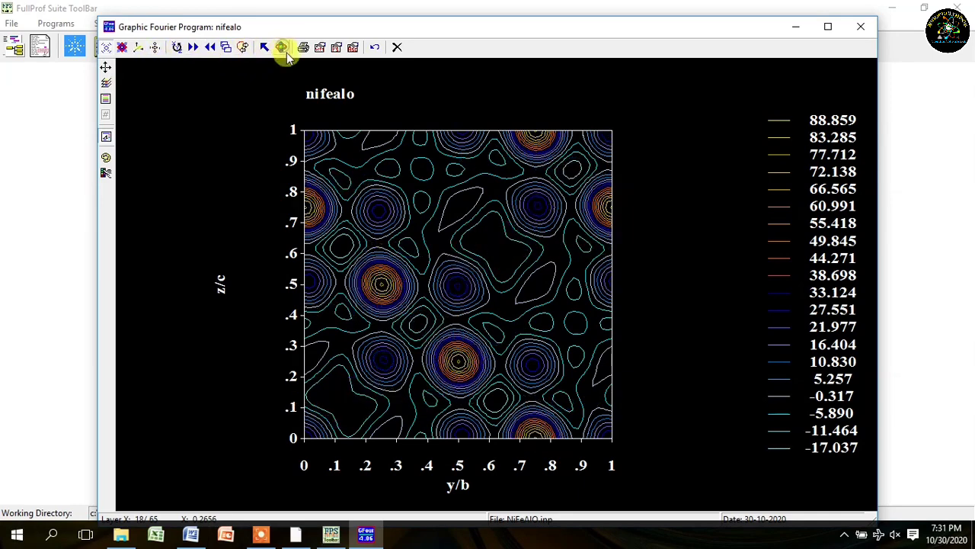
{"action": "left_click", "coordinate": [138, 47]}
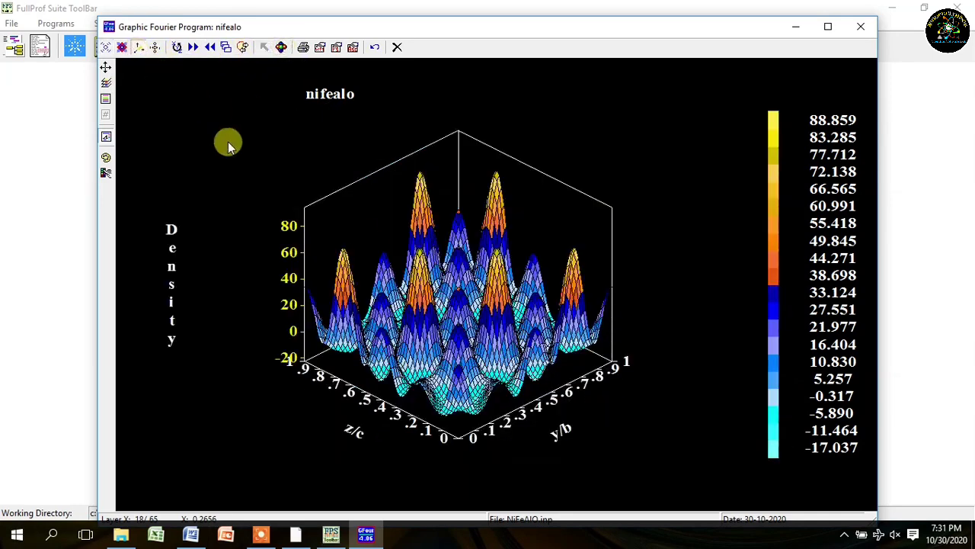
{"action": "left_click", "coordinate": [188, 47]}
{"action": "left_click", "coordinate": [188, 47]}
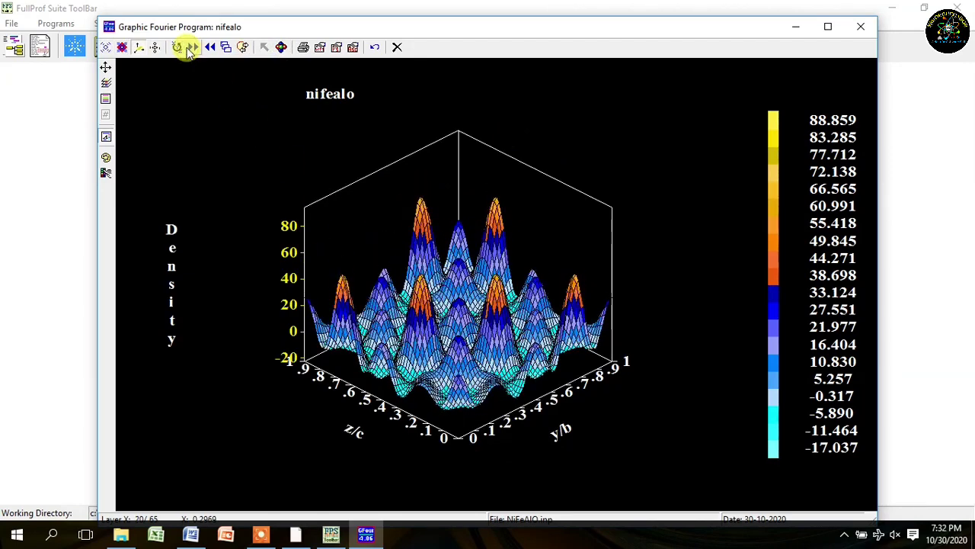
{"action": "left_click", "coordinate": [191, 47]}
{"action": "left_click", "coordinate": [210, 48]}
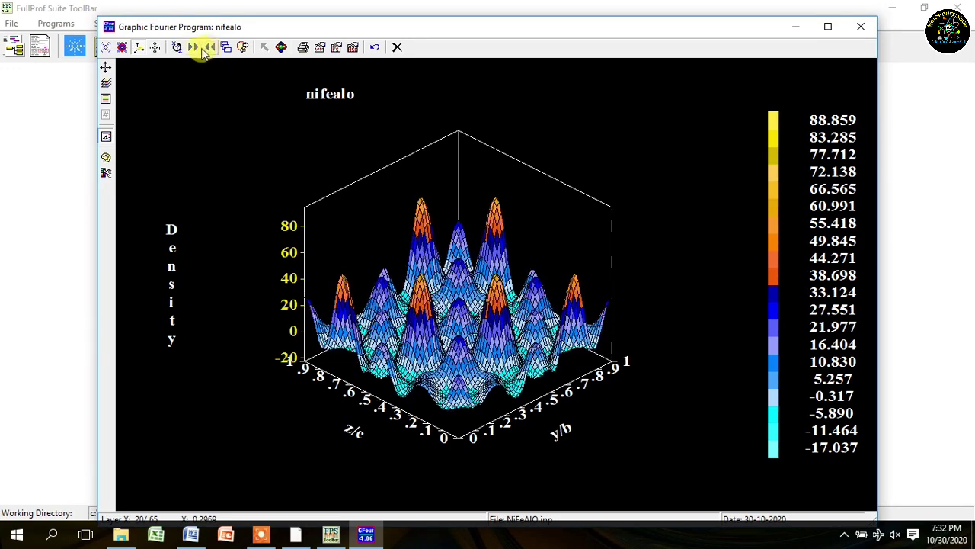
{"action": "left_click", "coordinate": [194, 48]}
{"action": "left_click", "coordinate": [211, 47]}
{"action": "left_click", "coordinate": [211, 47]}
{"action": "left_click", "coordinate": [211, 48]}
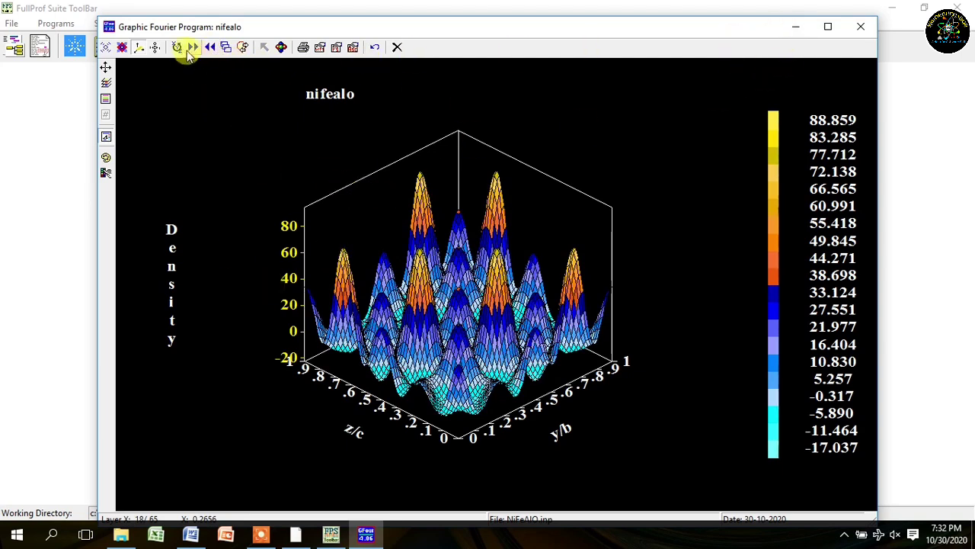
Step: Close the Fourier plot, open the NiFeAlO.fout calculation output and highlight the density values in its FFT Information section
{"action": "left_click", "coordinate": [397, 47]}
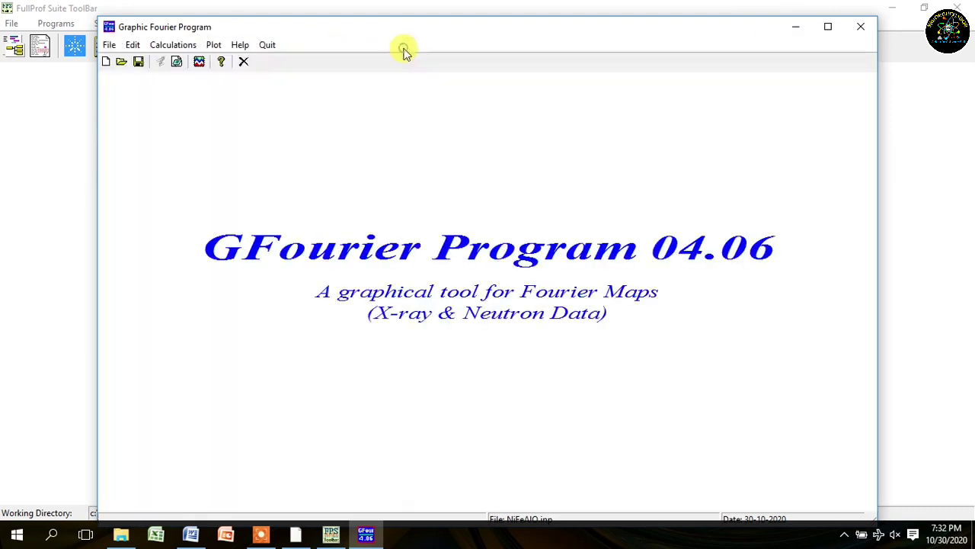
{"action": "left_click", "coordinate": [176, 62]}
{"action": "scroll", "coordinate": [875, 121], "scroll_direction": "down", "scroll_amount": 1}
{"action": "left_click_drag", "start_coordinate": [874, 121], "coordinate": [836, 149]}
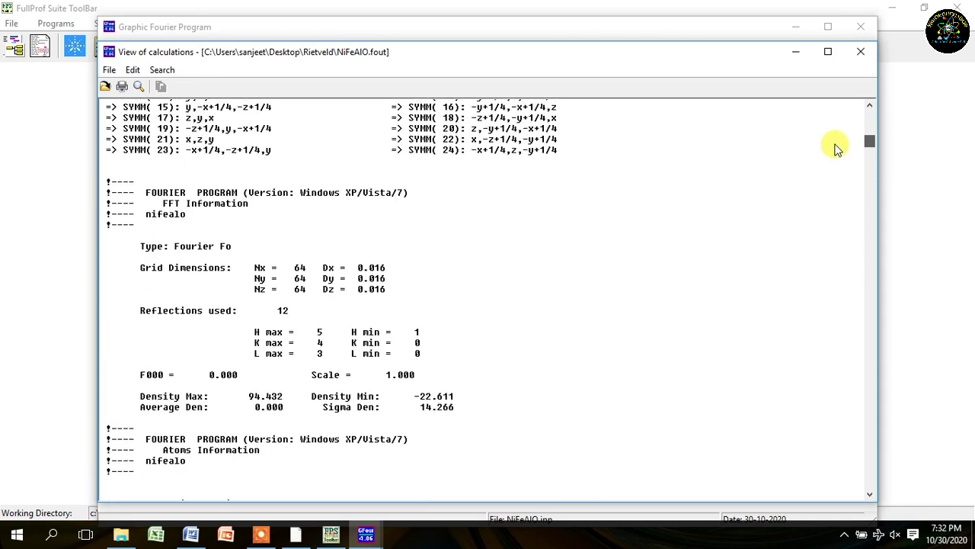
{"action": "left_click_drag", "start_coordinate": [451, 415], "coordinate": [141, 395]}
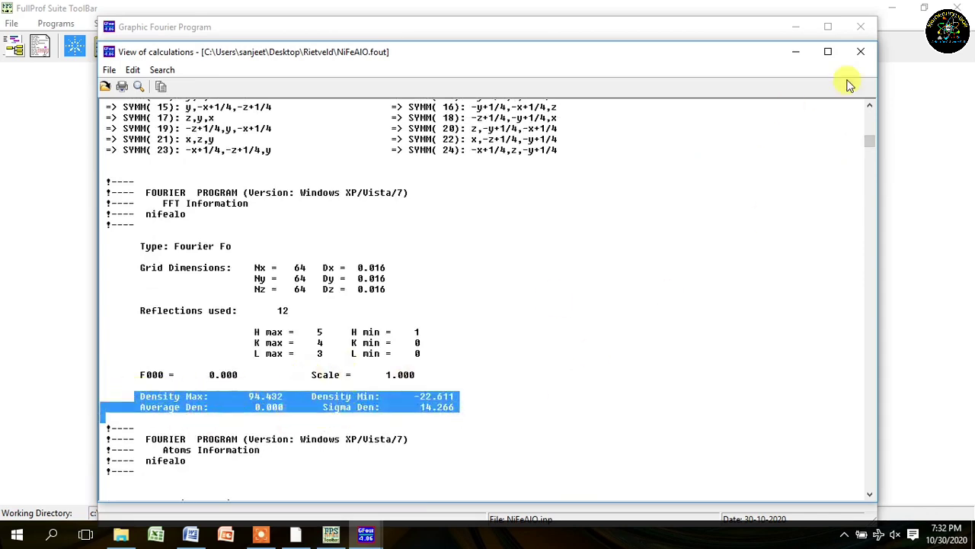
Step: Close the NiFeAlO.fout output and GFourier, and open Bond_Str
{"action": "left_click", "coordinate": [859, 55]}
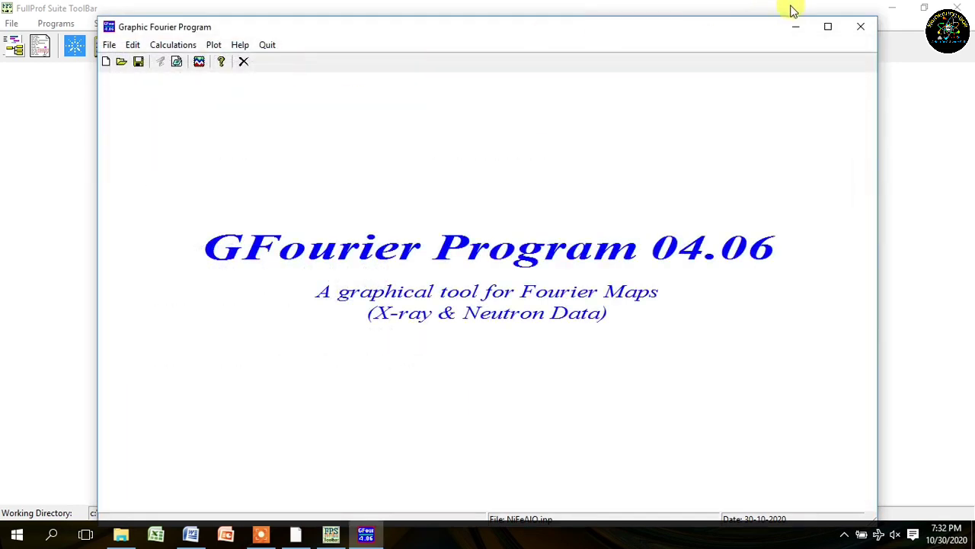
{"action": "left_click", "coordinate": [860, 27]}
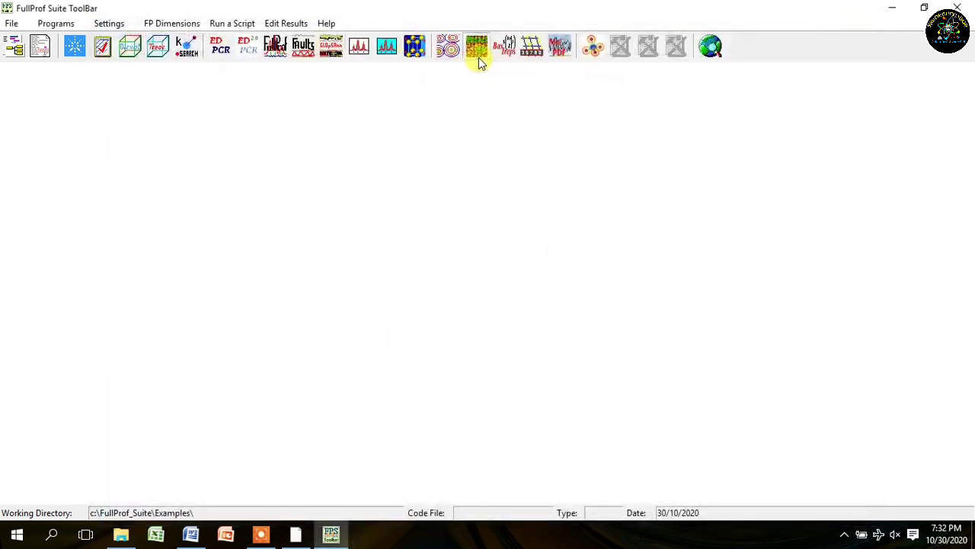
{"action": "left_click", "coordinate": [478, 53]}
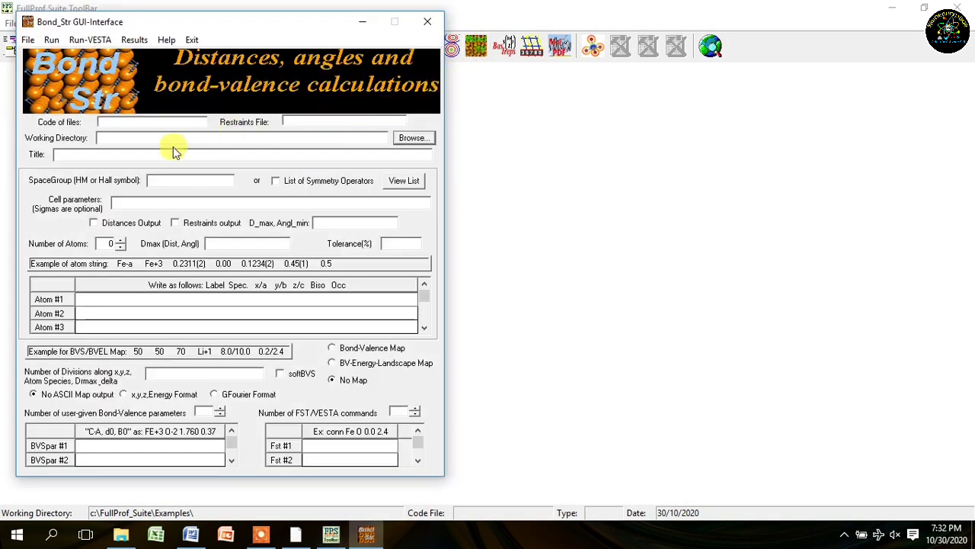
Step: Import the NiFeAlO CIF file from the Rietveld folder on the Desktop into Bond_Str
{"action": "left_click", "coordinate": [28, 40]}
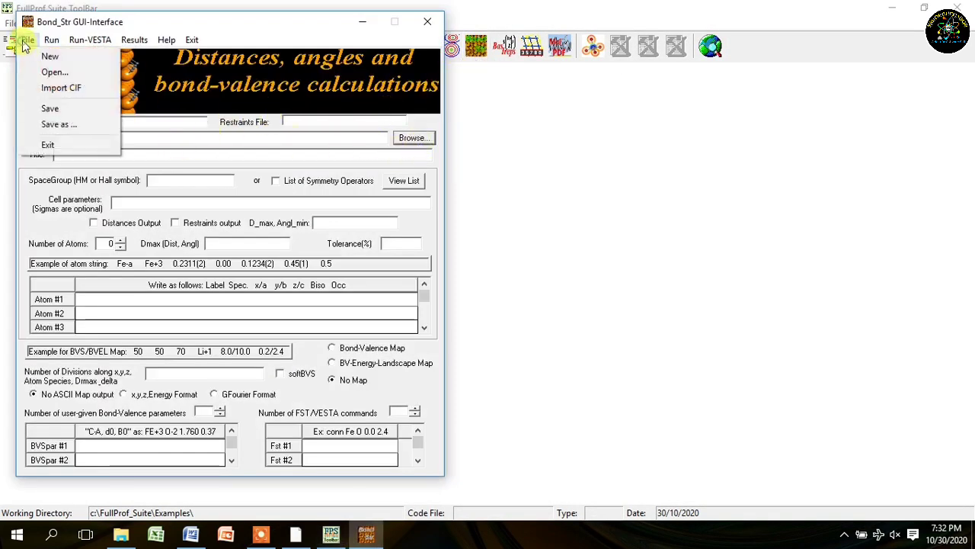
{"action": "left_click", "coordinate": [74, 89]}
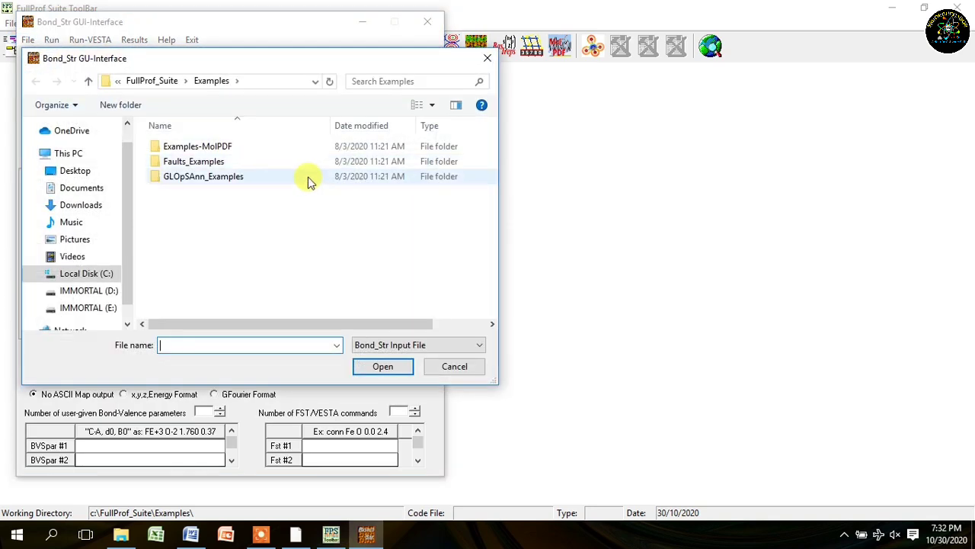
{"action": "left_click", "coordinate": [75, 170]}
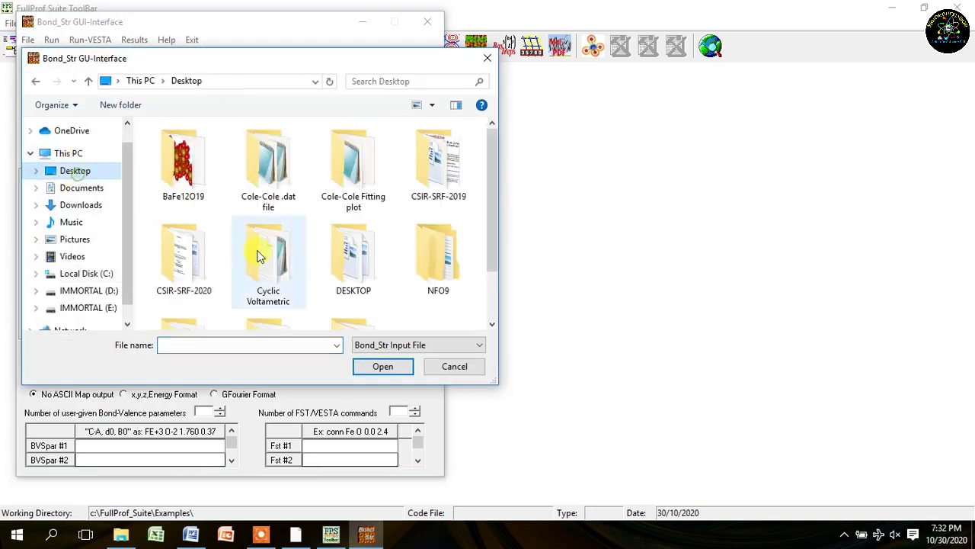
{"action": "scroll", "coordinate": [489, 207], "scroll_direction": "down", "scroll_amount": 2}
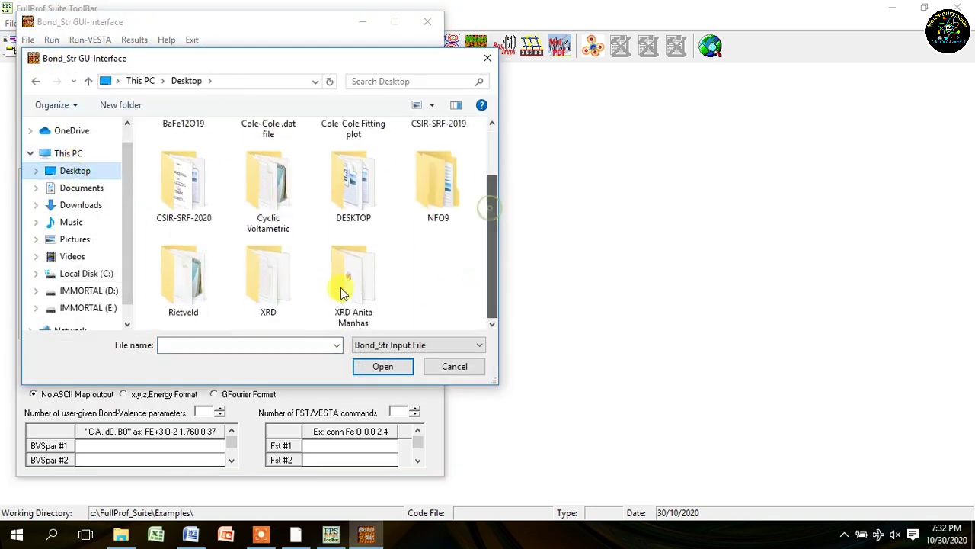
{"action": "double_click", "coordinate": [212, 292]}
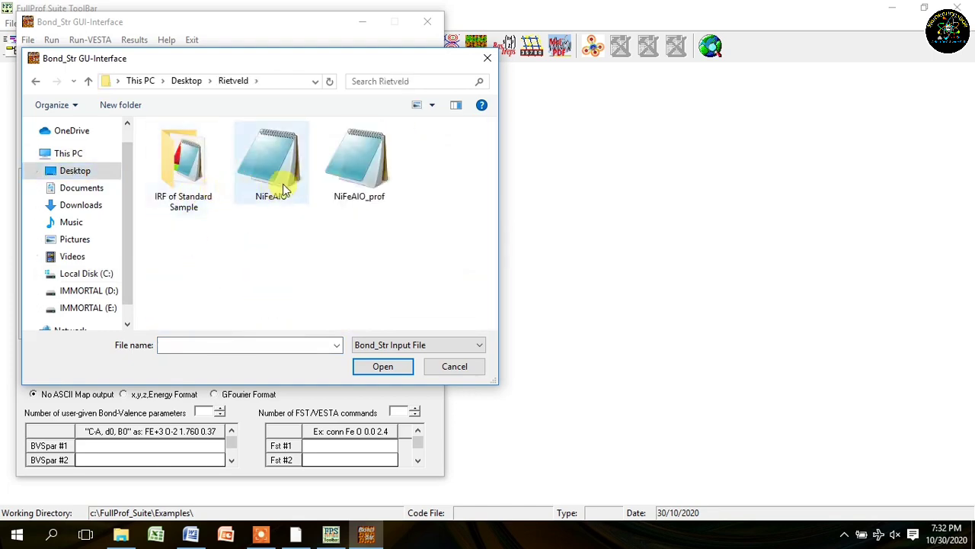
{"action": "left_click", "coordinate": [284, 190]}
{"action": "left_click", "coordinate": [382, 366]}
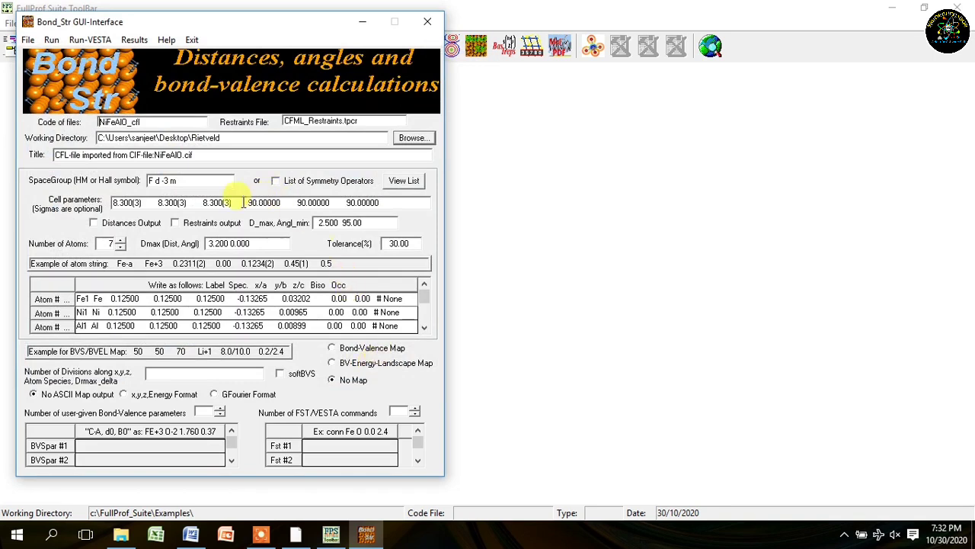
Step: Run the bond calculation with restraints output enabled and examine the listed distances to atom Fe2 in the resulting output file
{"action": "left_click", "coordinate": [196, 228]}
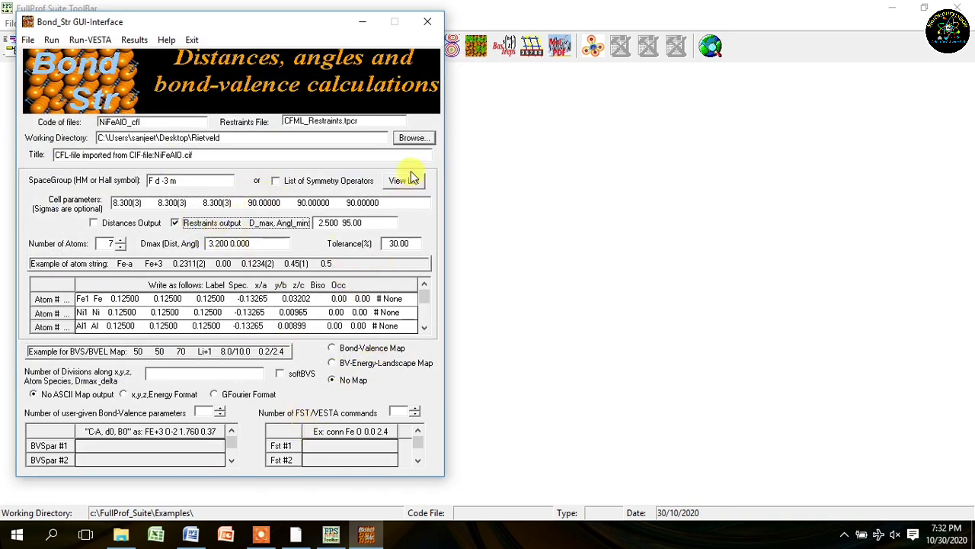
{"action": "left_click", "coordinate": [52, 41]}
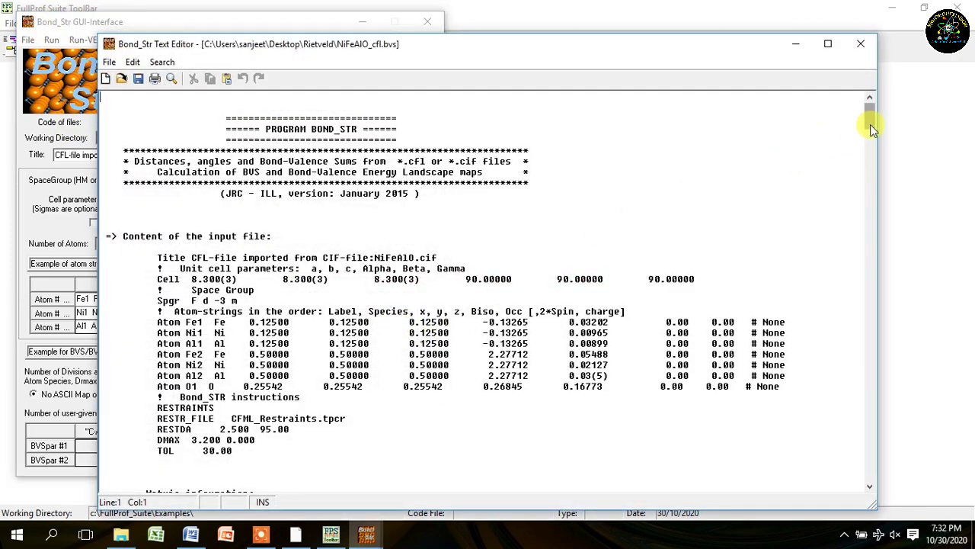
{"action": "left_click_drag", "start_coordinate": [870, 123], "coordinate": [829, 385]}
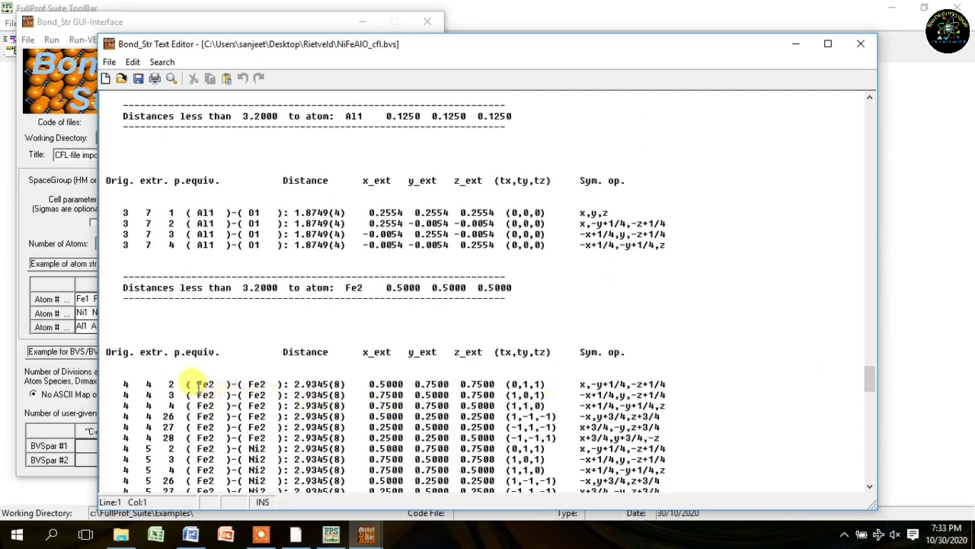
{"action": "left_click_drag", "start_coordinate": [185, 385], "coordinate": [447, 533]}
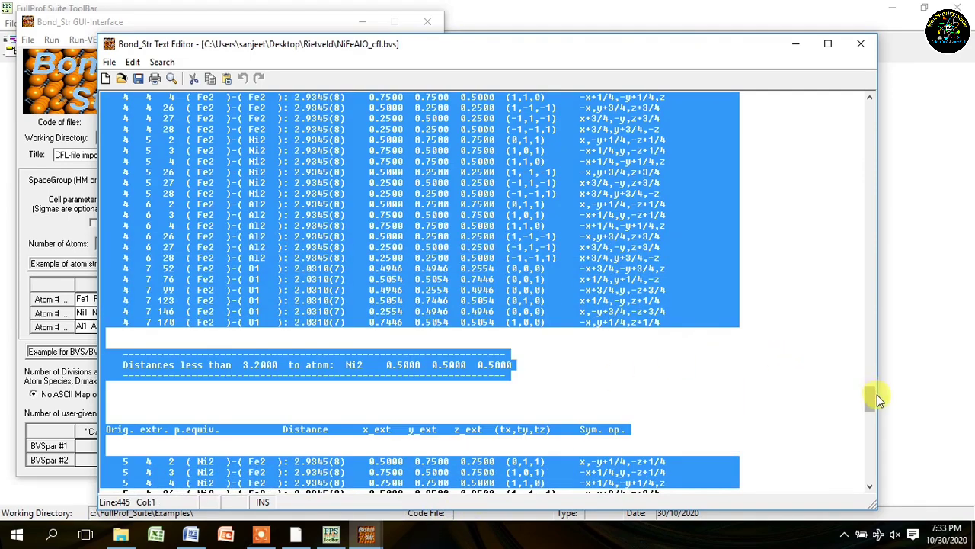
{"action": "left_click", "coordinate": [866, 45]}
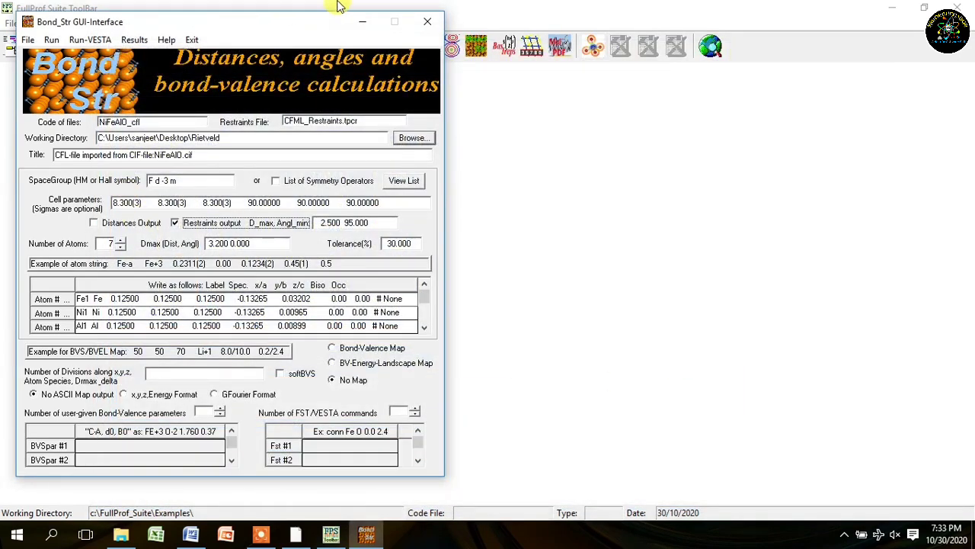
Step: Close Bond_Str, and run FullProf from WinPLOTR on the second NiFeAlO PCR file in the Desktop Rietveld folder to plot the refined pattern
{"action": "left_click", "coordinate": [426, 21]}
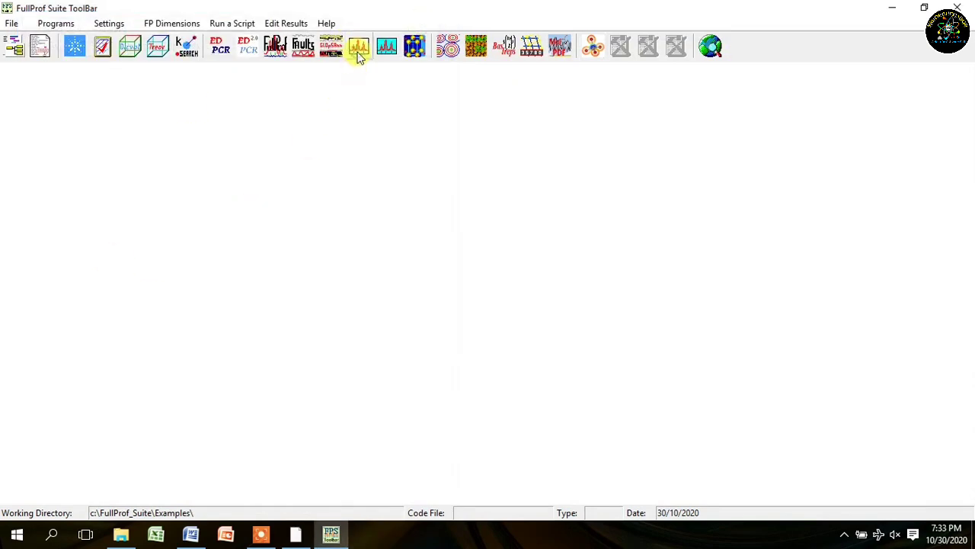
{"action": "left_click", "coordinate": [359, 51]}
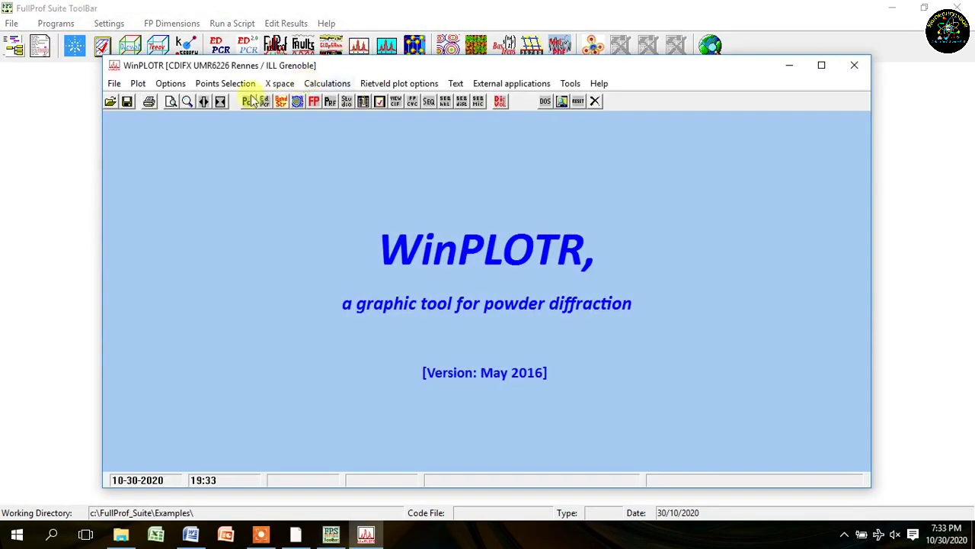
{"action": "left_click", "coordinate": [116, 83]}
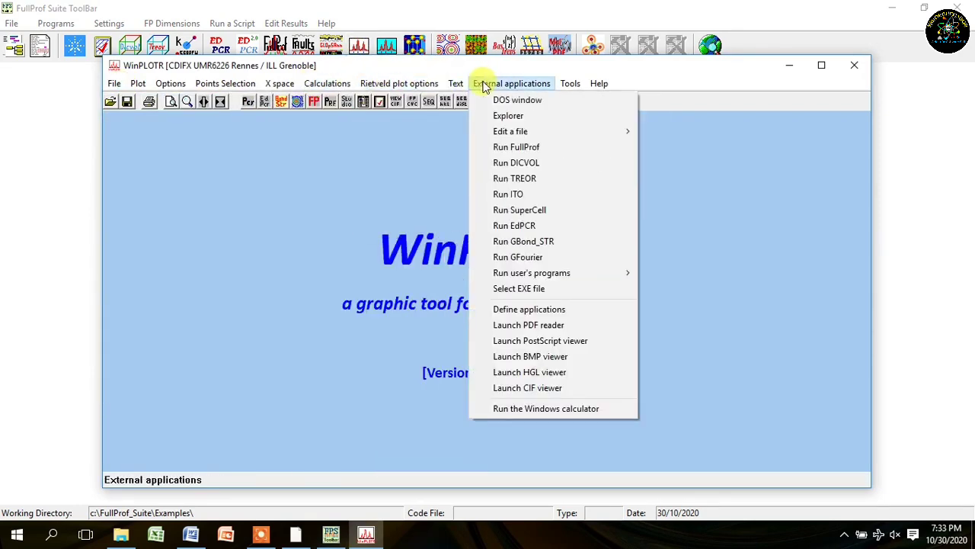
{"action": "left_click", "coordinate": [506, 147]}
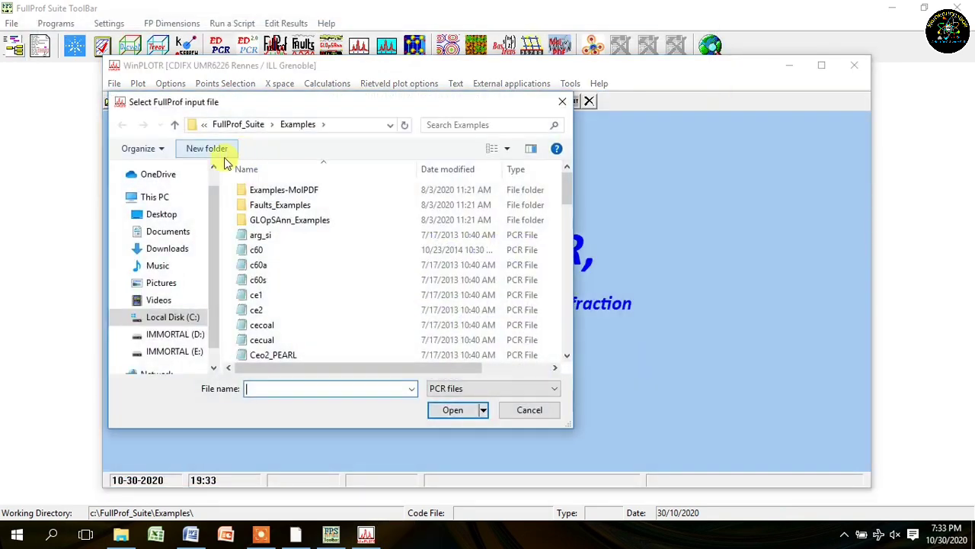
{"action": "left_click", "coordinate": [162, 214]}
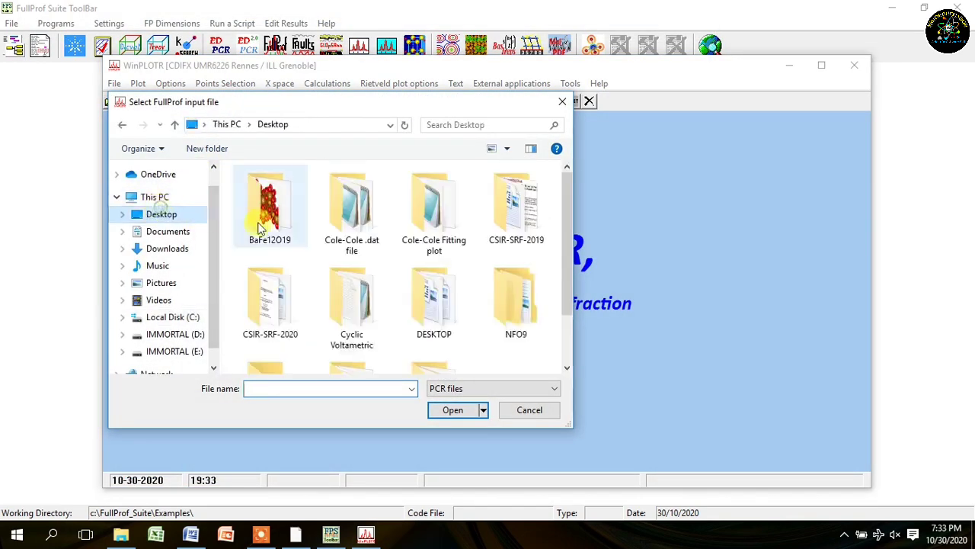
{"action": "scroll", "coordinate": [564, 225], "scroll_direction": "down", "scroll_amount": 2}
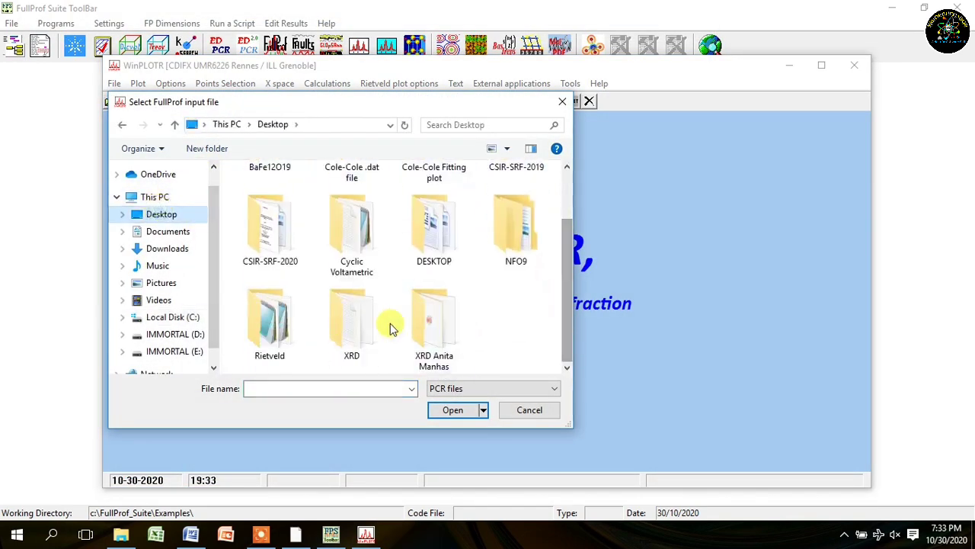
{"action": "double_click", "coordinate": [270, 323]}
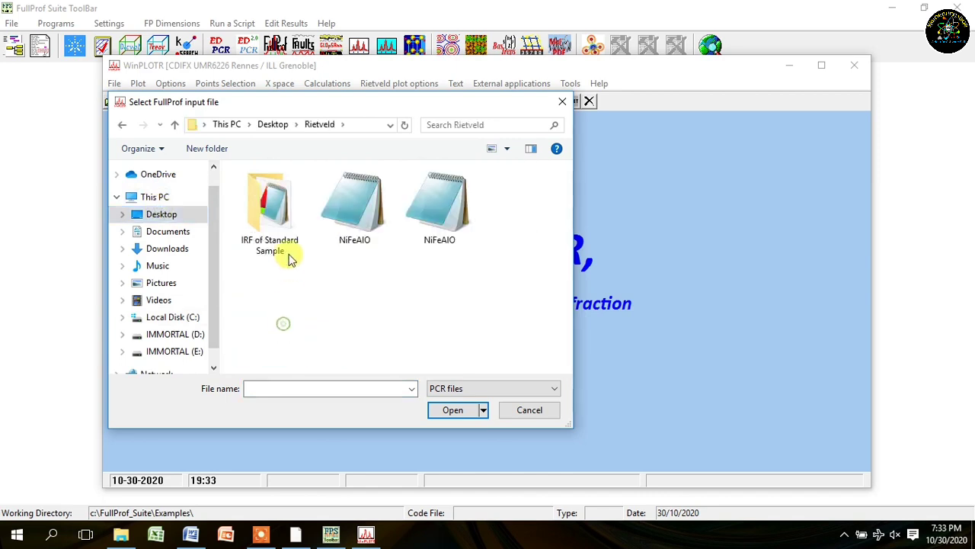
{"action": "left_click", "coordinate": [426, 221]}
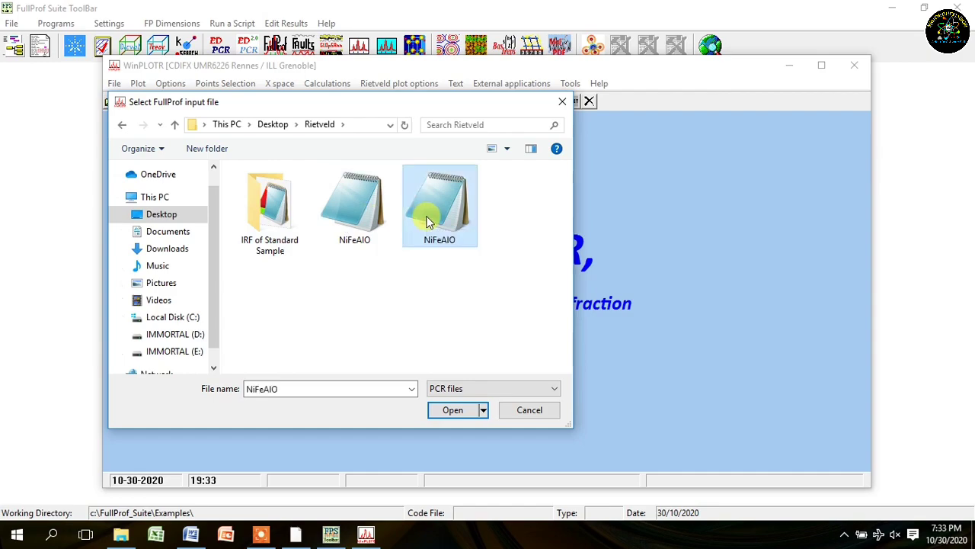
{"action": "left_click", "coordinate": [450, 411]}
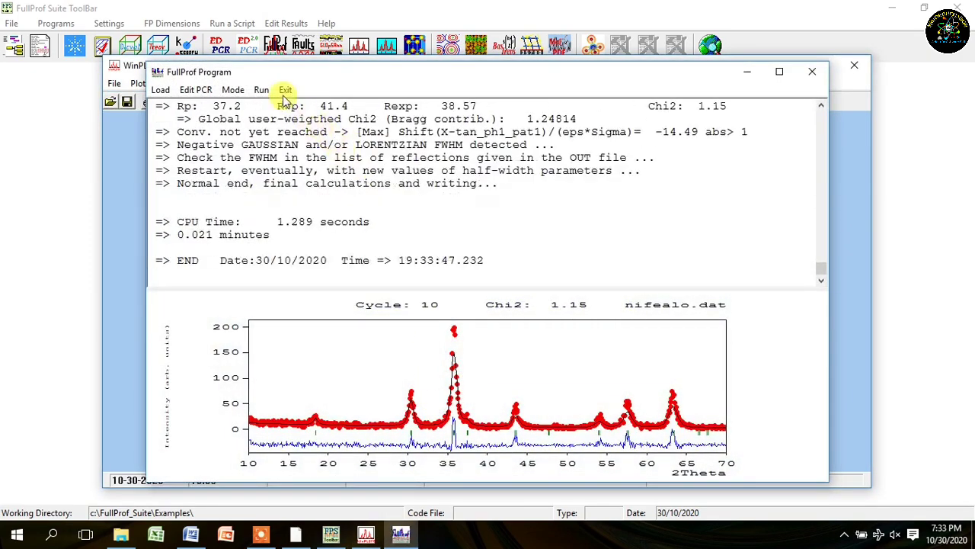
{"action": "left_click", "coordinate": [285, 90]}
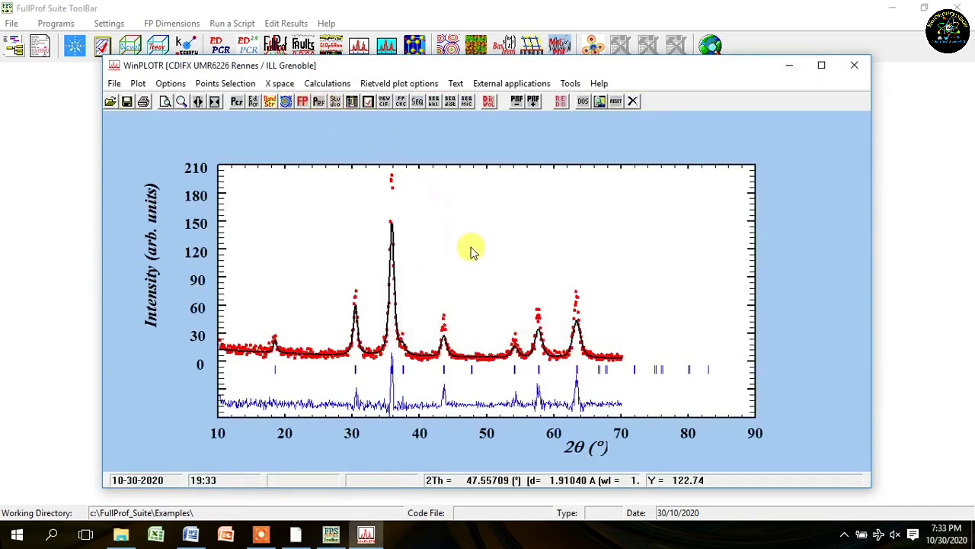
Step: Set the plot's Y legend to "Intensity (a.u)" with the X legend and main title blank
{"action": "left_click", "coordinate": [135, 84]}
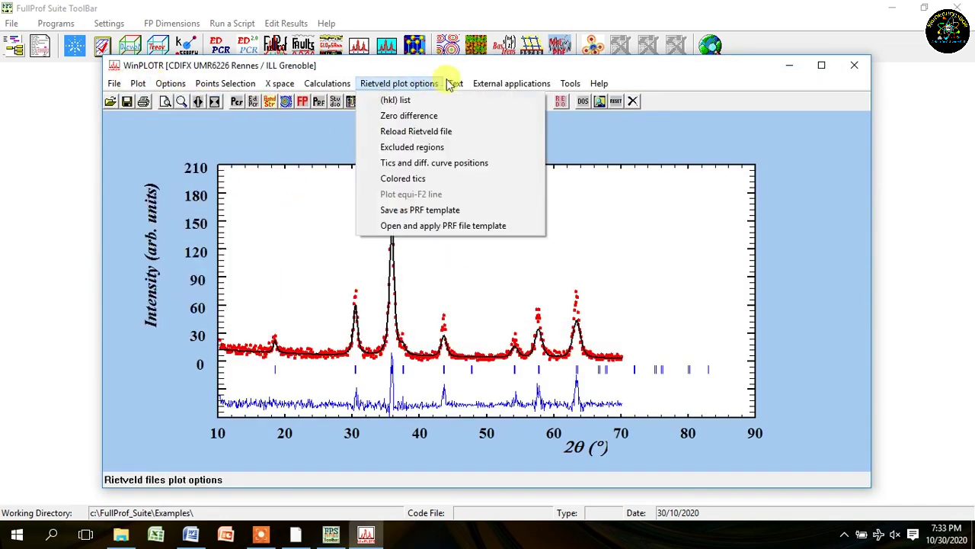
{"action": "mouse_move", "coordinate": [459, 82]}
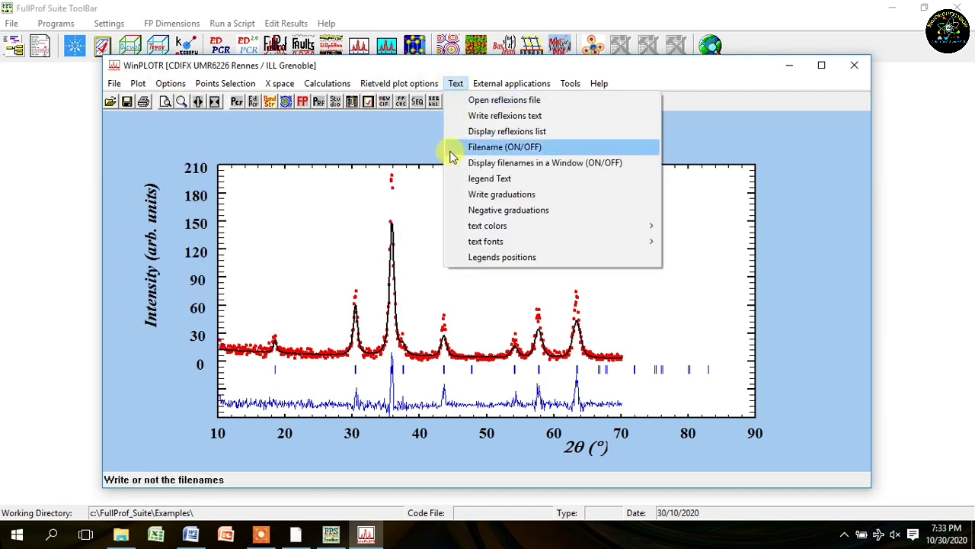
{"action": "left_click", "coordinate": [482, 180]}
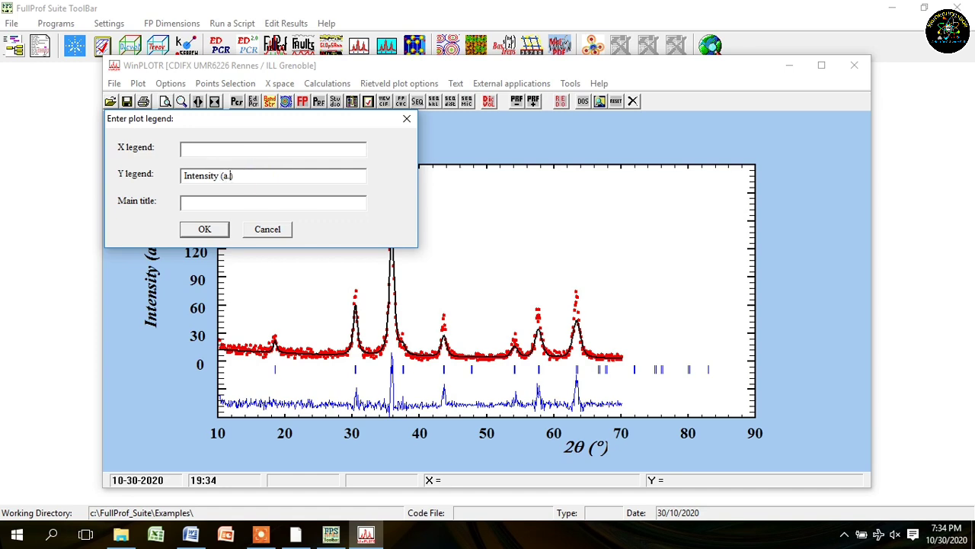
{"action": "left_click", "coordinate": [210, 230]}
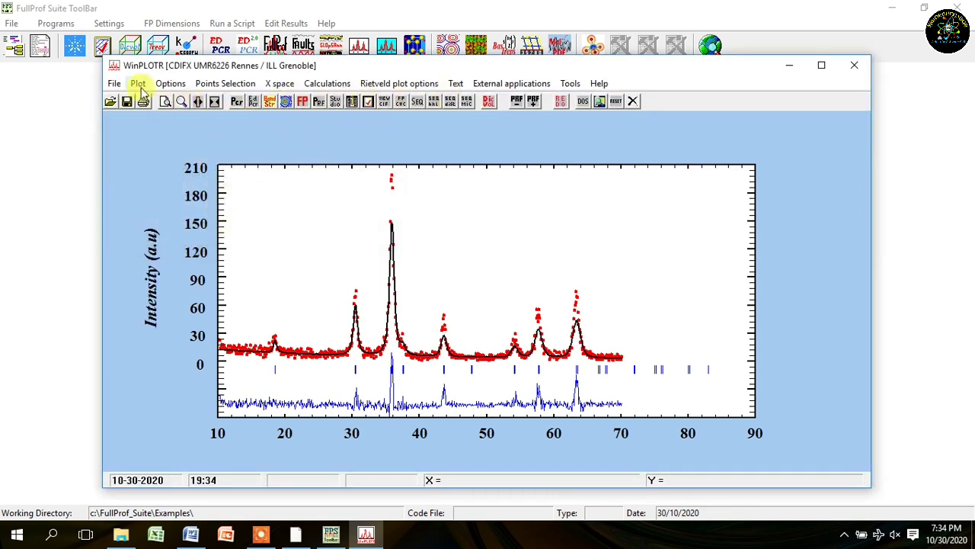
Step: Set the Y legend's position to X 0.10 and Y 0.70000002, and the file names' position to X 0.67 and Y 0.21
{"action": "left_click", "coordinate": [456, 83]}
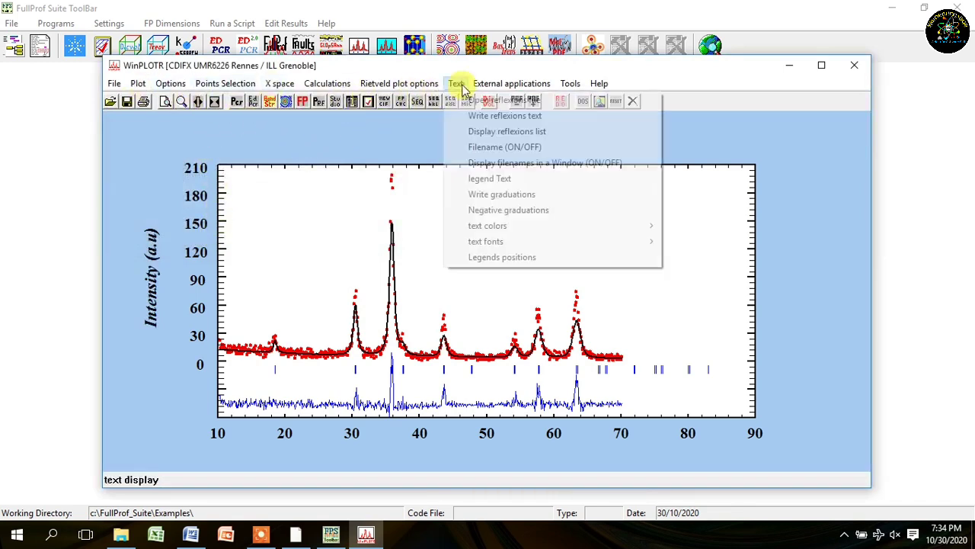
{"action": "left_click", "coordinate": [496, 259]}
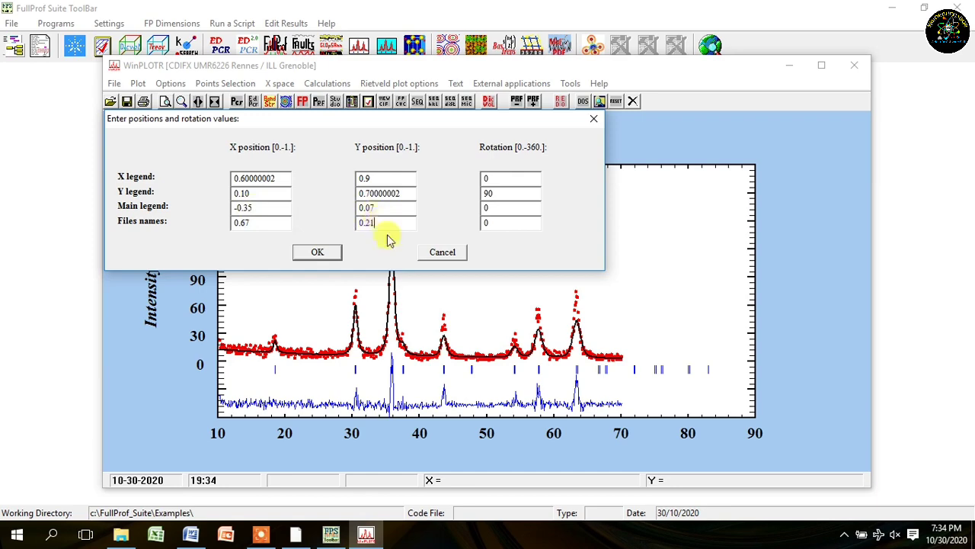
{"action": "left_click", "coordinate": [317, 252]}
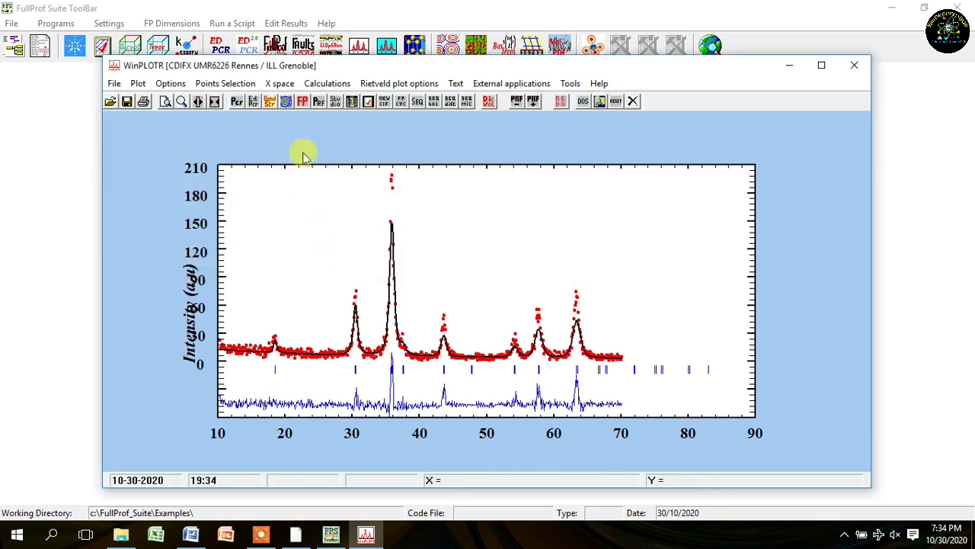
{"action": "left_click", "coordinate": [451, 83]}
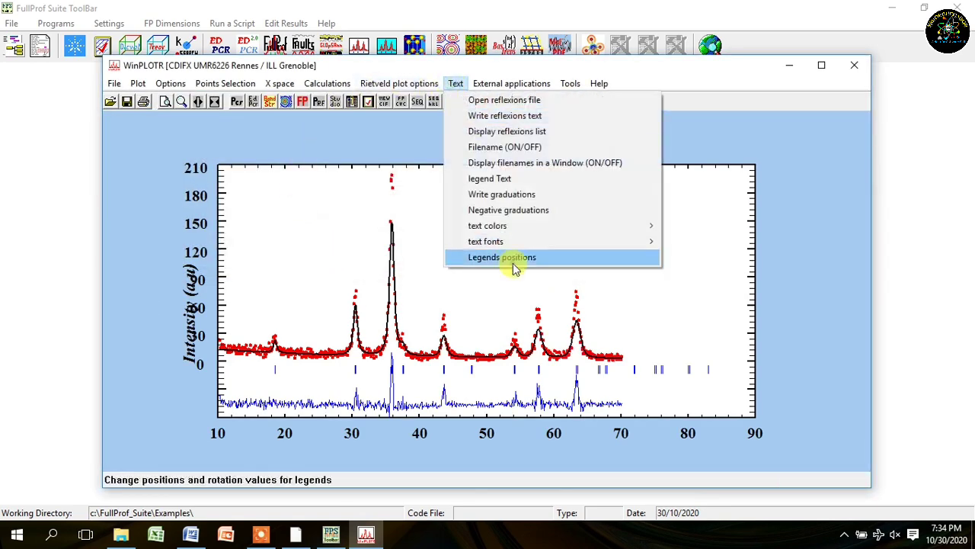
{"action": "left_click", "coordinate": [512, 263]}
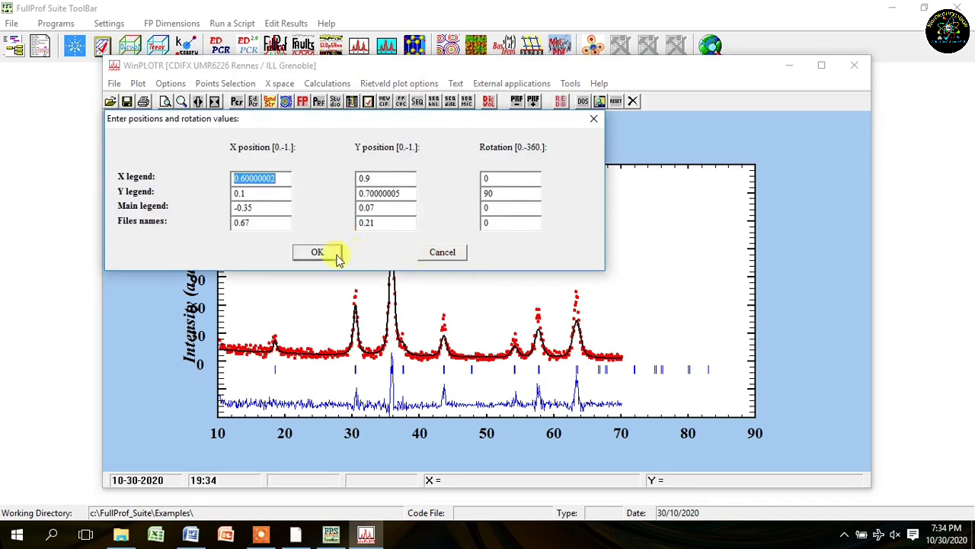
{"action": "left_click", "coordinate": [441, 256]}
{"action": "left_click", "coordinate": [455, 83]}
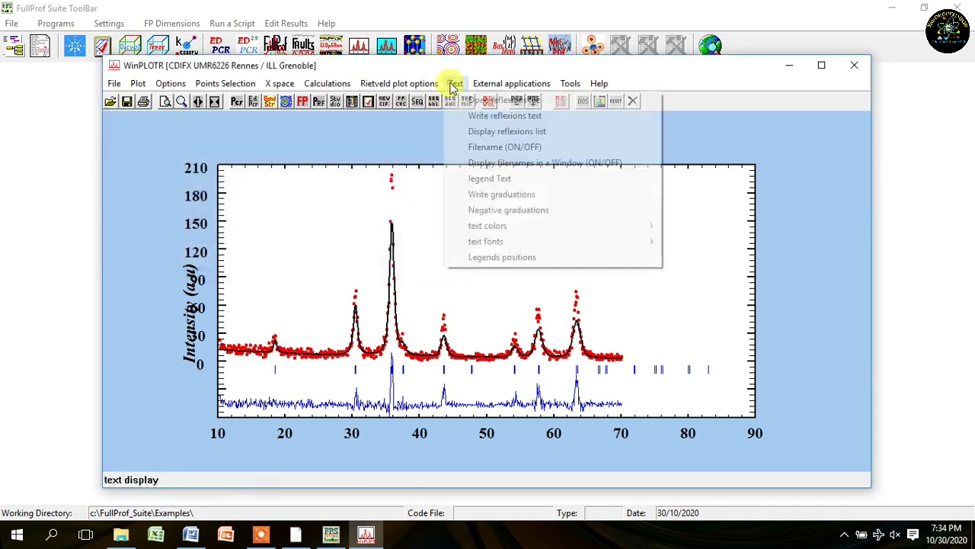
{"action": "mouse_move", "coordinate": [499, 242]}
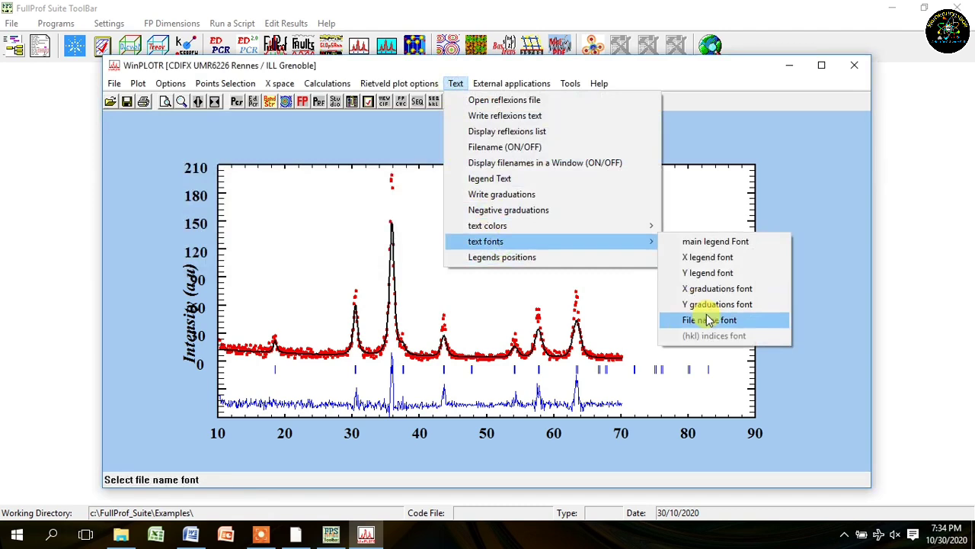
{"action": "left_click", "coordinate": [706, 320]}
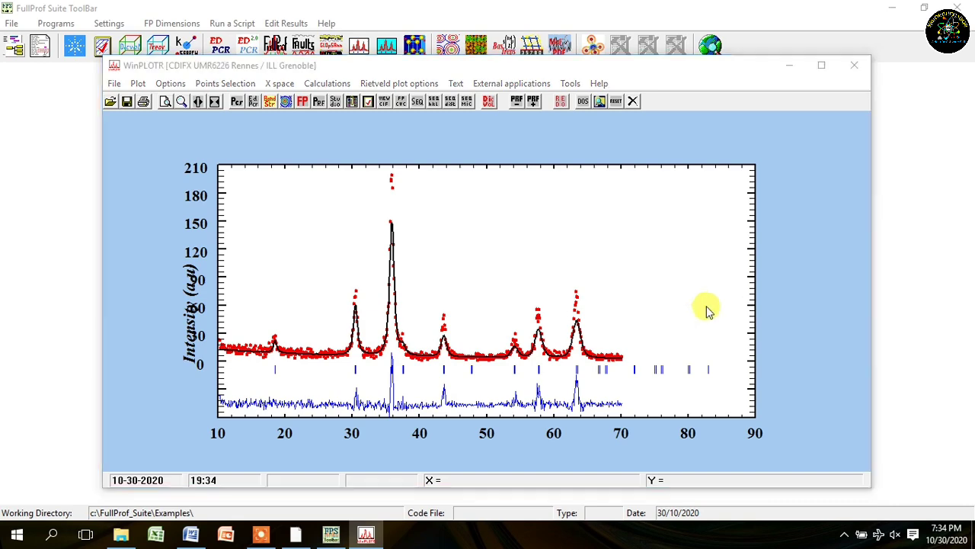
{"action": "left_click", "coordinate": [416, 166]}
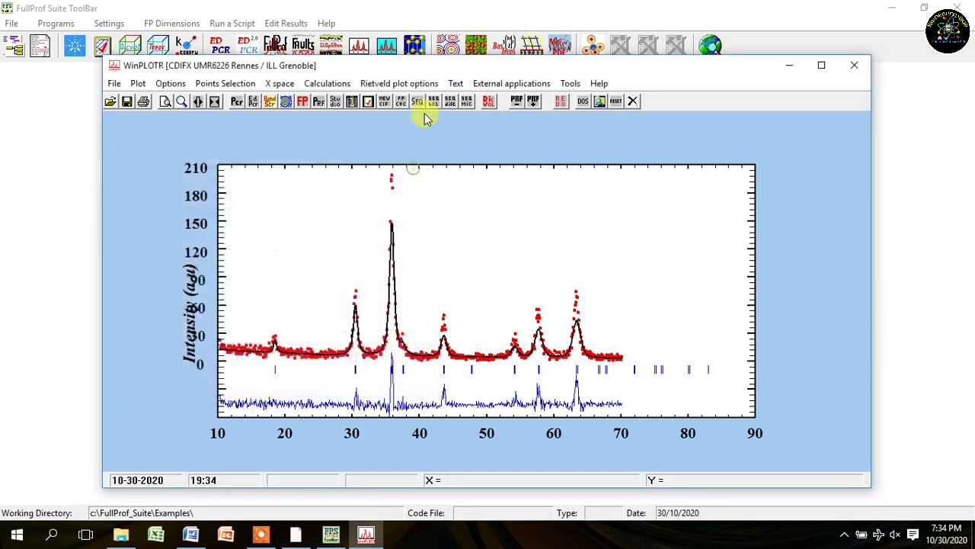
Step: Set the Y legend font to bold, size 26
{"action": "left_click", "coordinate": [456, 83]}
{"action": "mouse_move", "coordinate": [497, 240]}
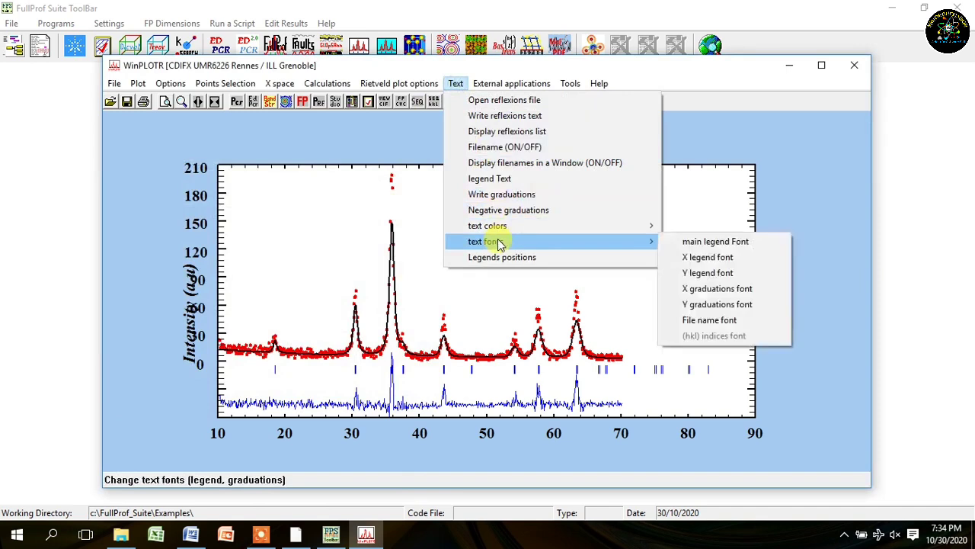
{"action": "left_click", "coordinate": [700, 272]}
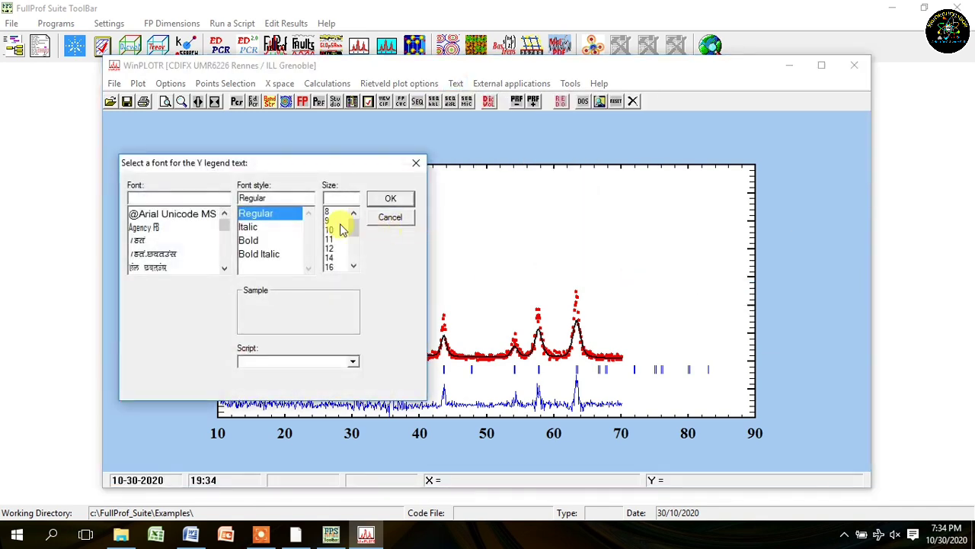
{"action": "left_click", "coordinate": [263, 241]}
{"action": "left_click_drag", "start_coordinate": [359, 227], "coordinate": [358, 240]}
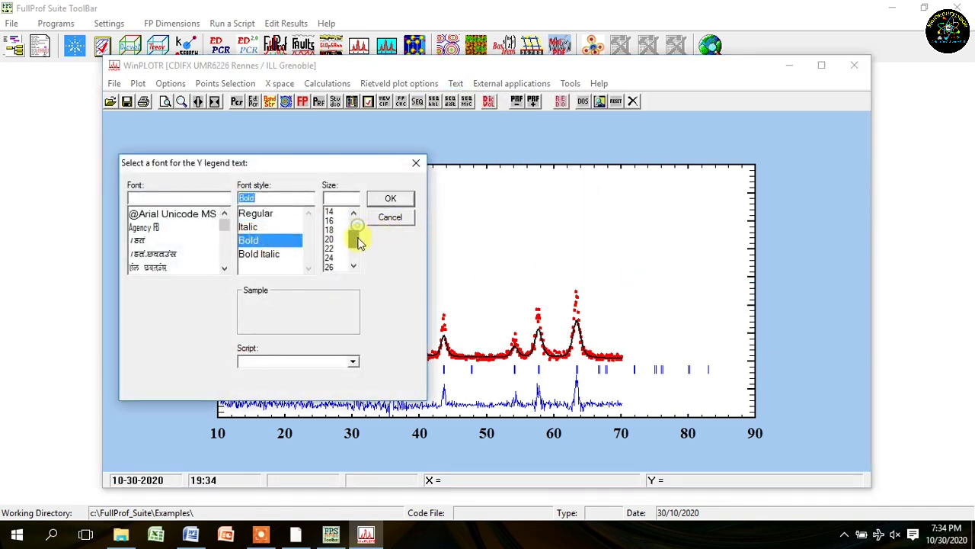
{"action": "left_click", "coordinate": [335, 267]}
{"action": "left_click", "coordinate": [389, 199]}
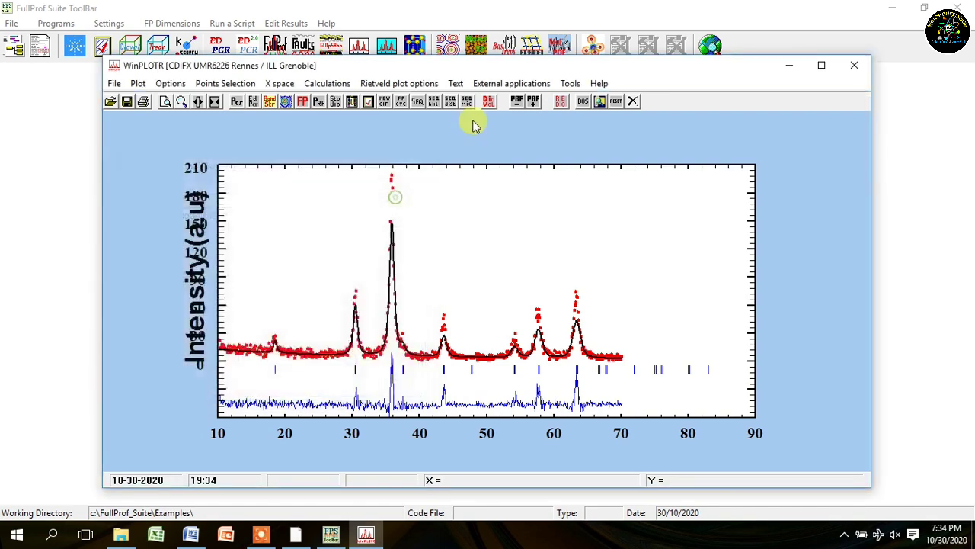
Step: Set the X graduations font to bold, size 28
{"action": "left_click", "coordinate": [455, 83]}
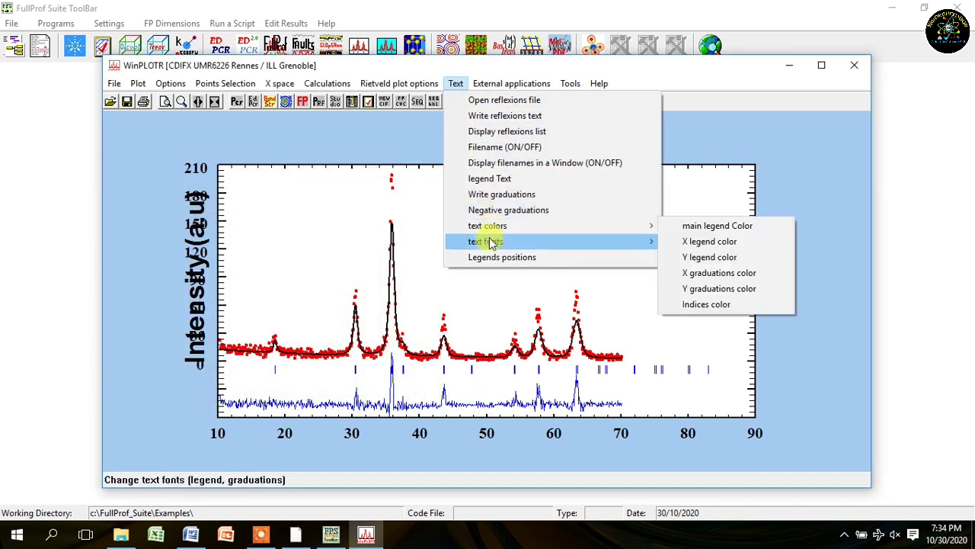
{"action": "mouse_move", "coordinate": [532, 246]}
{"action": "left_click", "coordinate": [722, 288]}
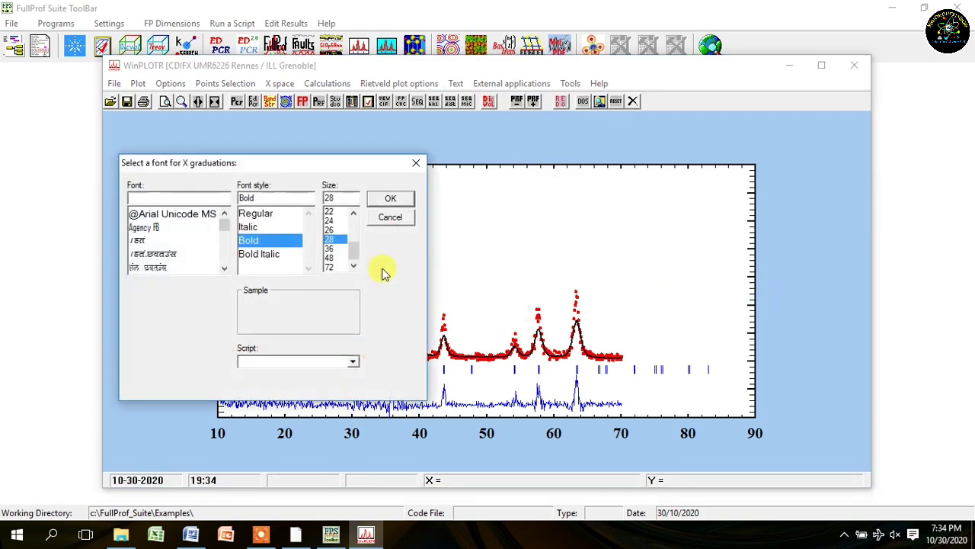
{"action": "left_click", "coordinate": [388, 201]}
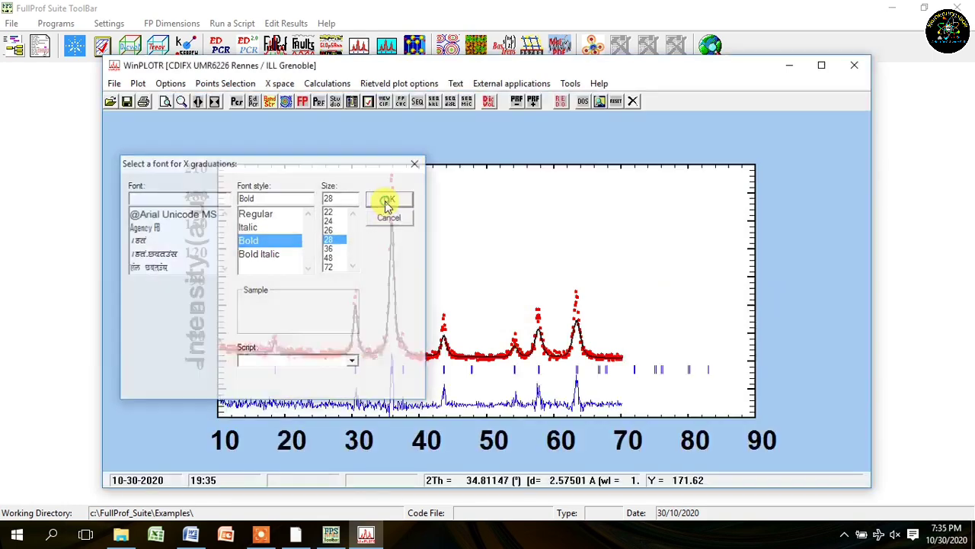
{"action": "left_click", "coordinate": [455, 84]}
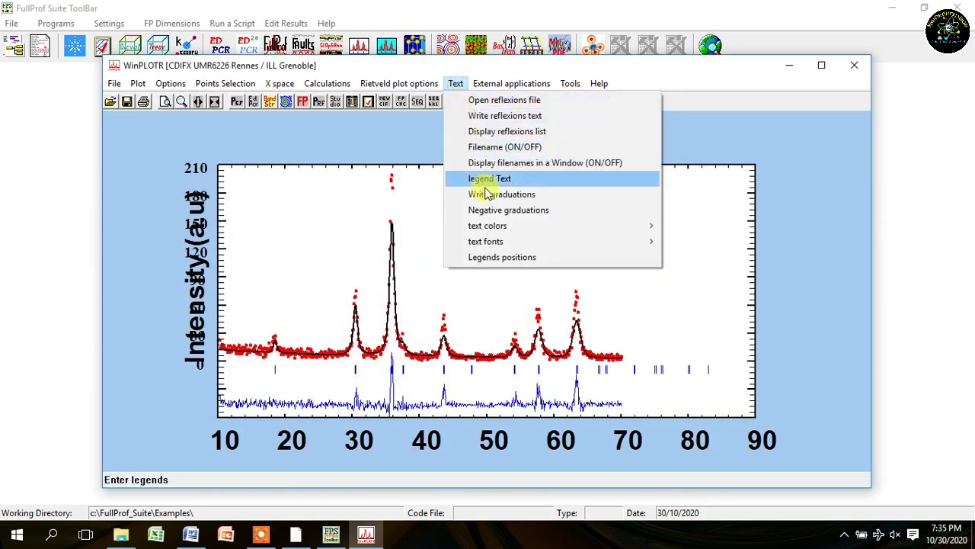
{"action": "mouse_move", "coordinate": [498, 232]}
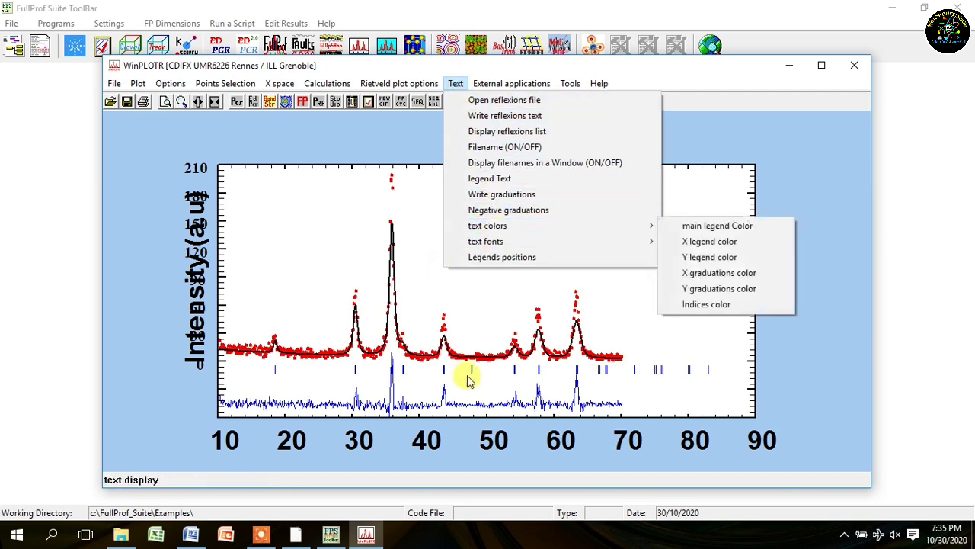
{"action": "left_click", "coordinate": [779, 254]}
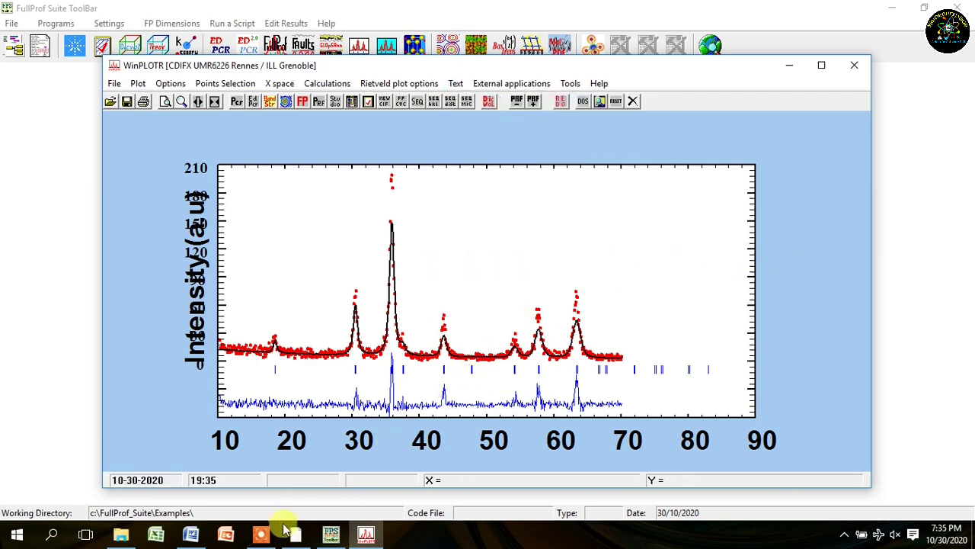
{"action": "mouse_move", "coordinate": [259, 535]}
{"action": "left_click", "coordinate": [259, 496]}
{"action": "left_click", "coordinate": [503, 506]}
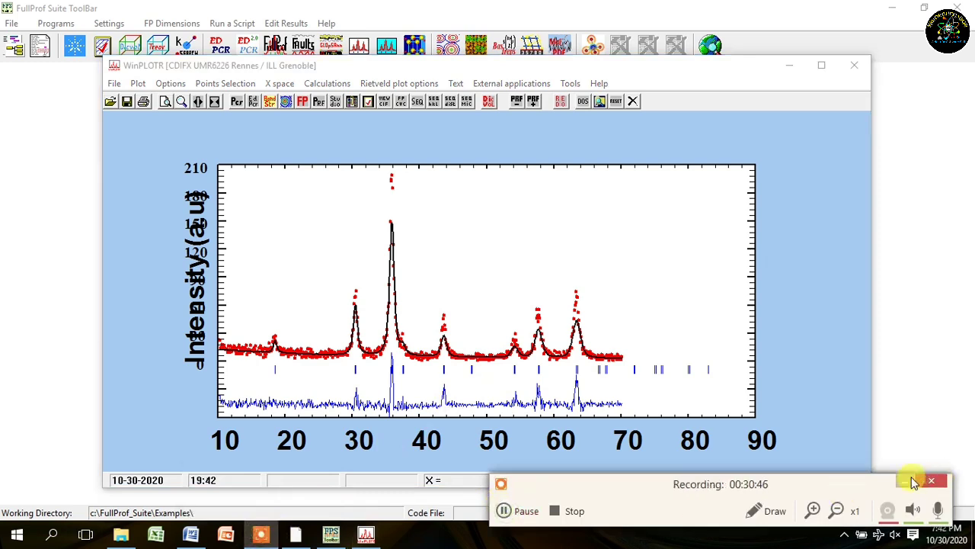
{"action": "left_click", "coordinate": [904, 481]}
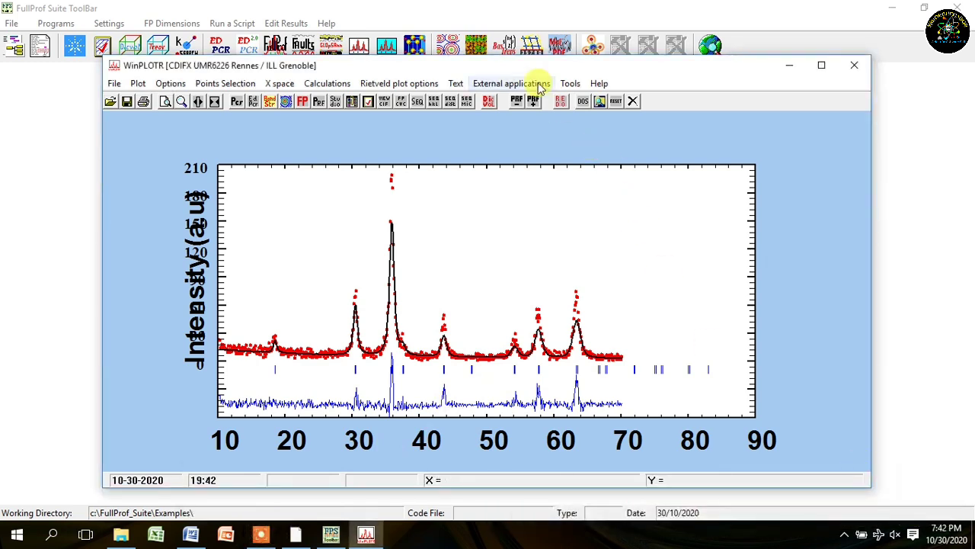
{"action": "left_click", "coordinate": [455, 84]}
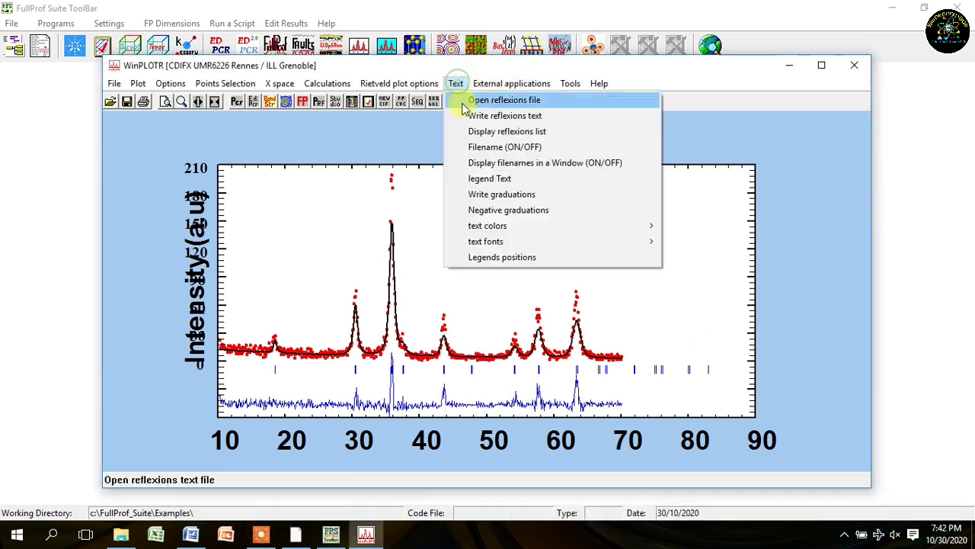
{"action": "left_click", "coordinate": [486, 179]}
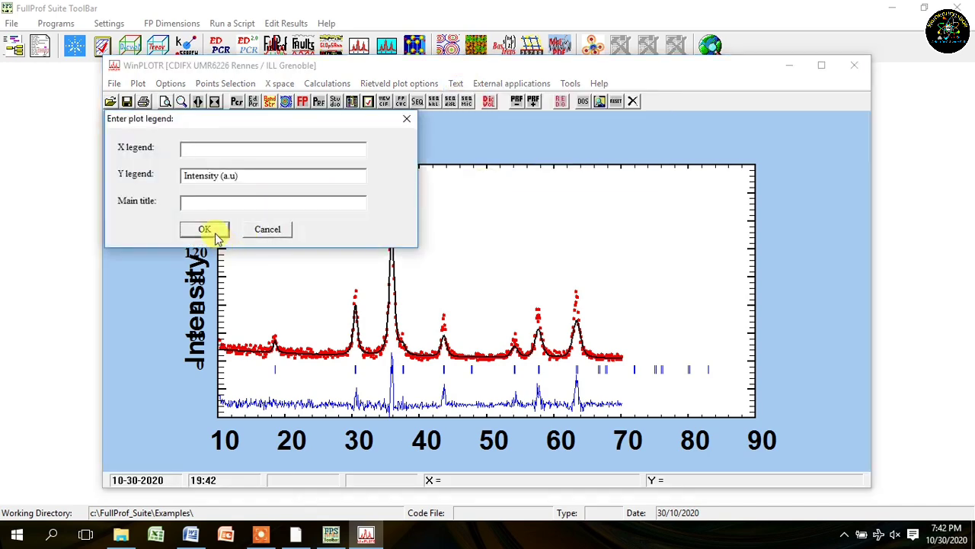
{"action": "left_click", "coordinate": [216, 236]}
Step: Turn off the Y graduations while keeping the X graduations written on the plot
{"action": "left_click", "coordinate": [456, 84]}
{"action": "left_click", "coordinate": [488, 193]}
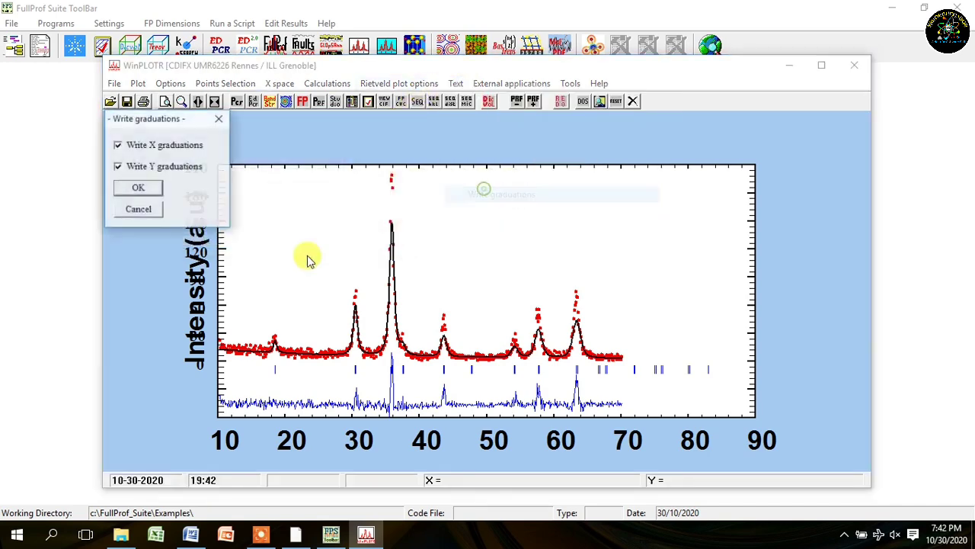
{"action": "left_click", "coordinate": [137, 187]}
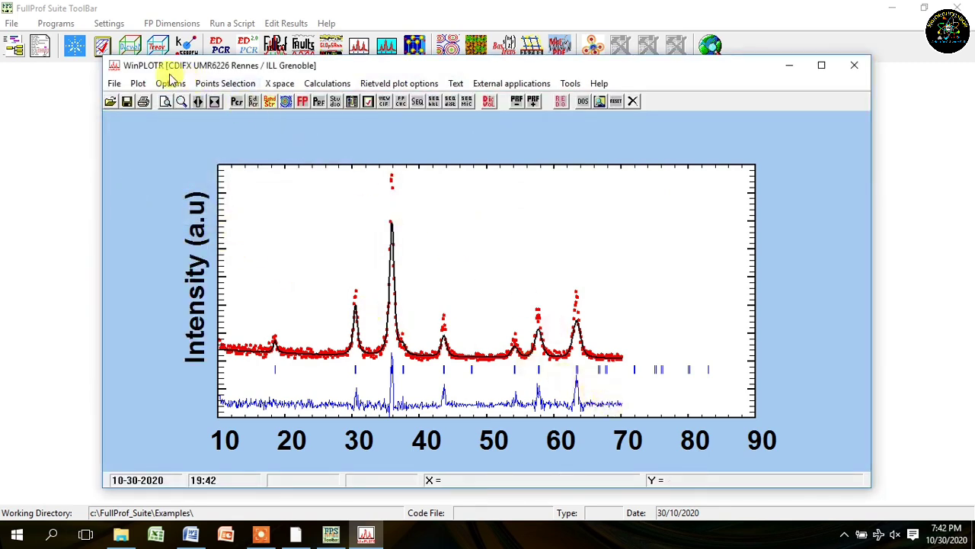
Step: Write the reflection indices for phase 1 on the plot, leaving out the positions and d values
{"action": "left_click", "coordinate": [455, 84]}
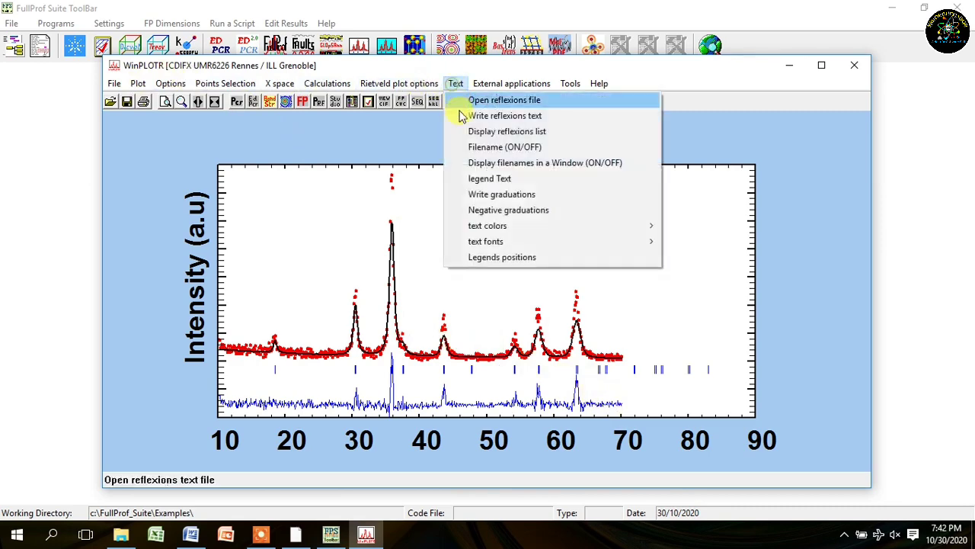
{"action": "left_click", "coordinate": [485, 115]}
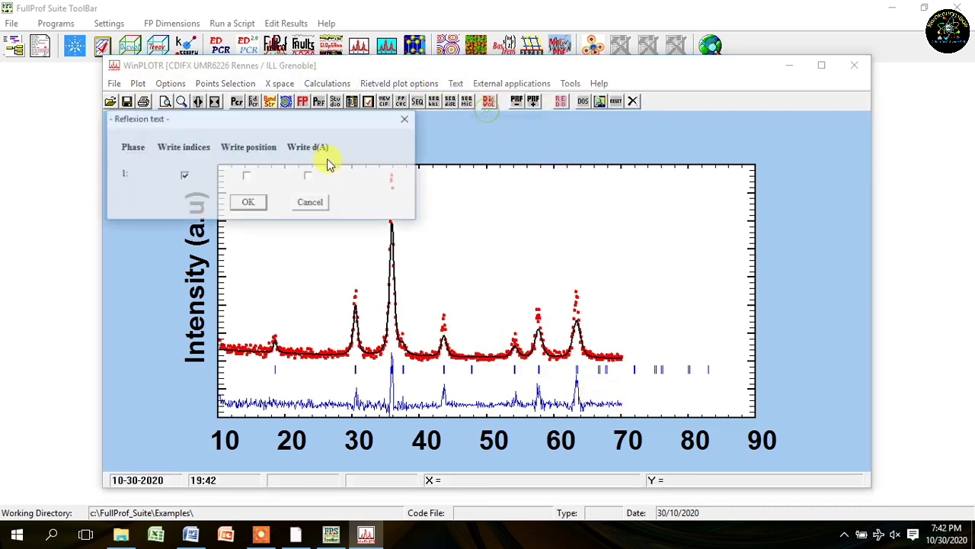
{"action": "left_click", "coordinate": [248, 202]}
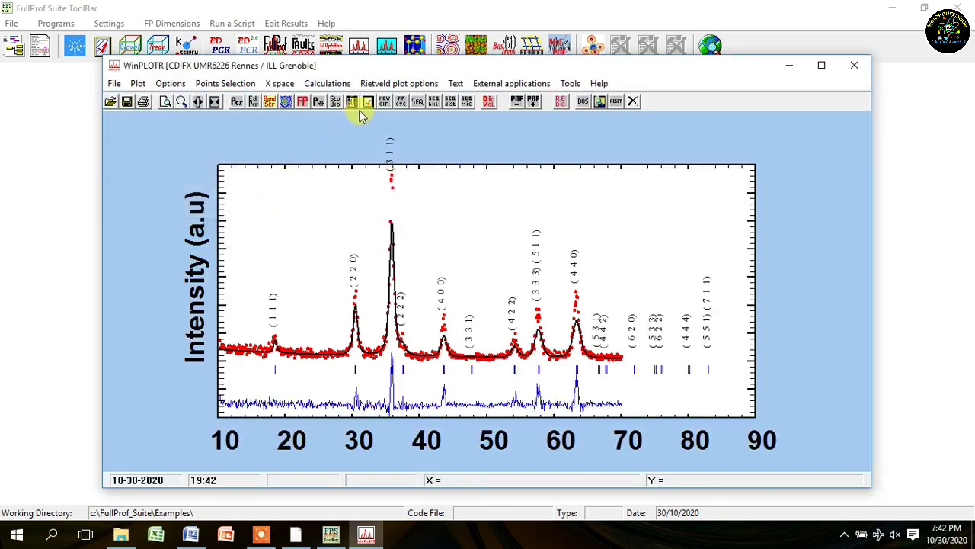
Step: Enlarge the font of the (hkl) indices above the peaks
{"action": "left_click", "coordinate": [458, 84]}
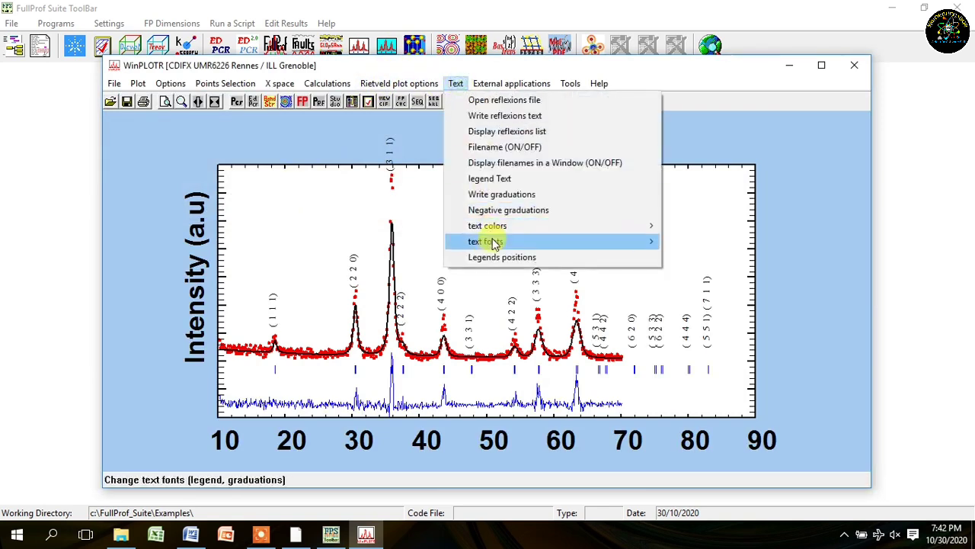
{"action": "mouse_move", "coordinate": [518, 241]}
{"action": "left_click", "coordinate": [716, 335]}
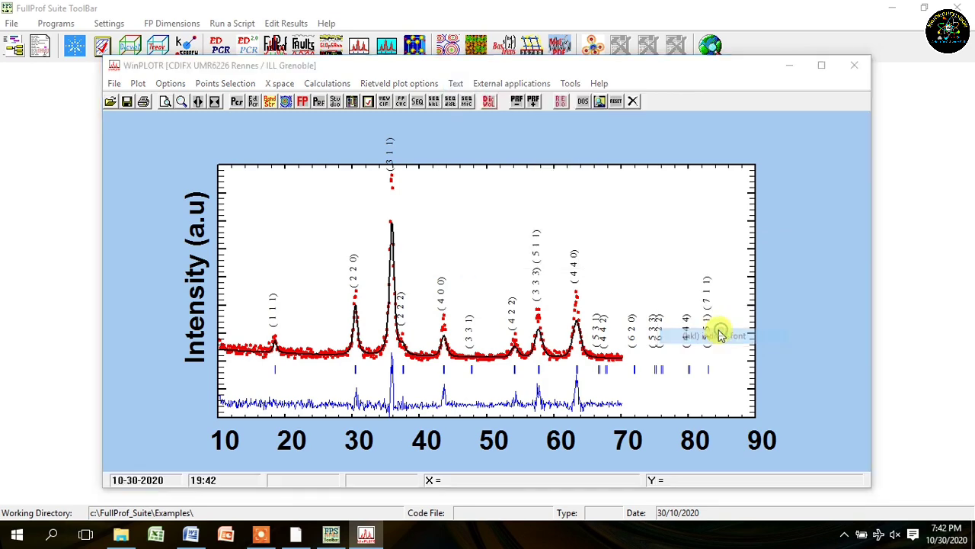
{"action": "left_click", "coordinate": [354, 213]}
{"action": "left_click", "coordinate": [337, 221]}
{"action": "left_click", "coordinate": [391, 198]}
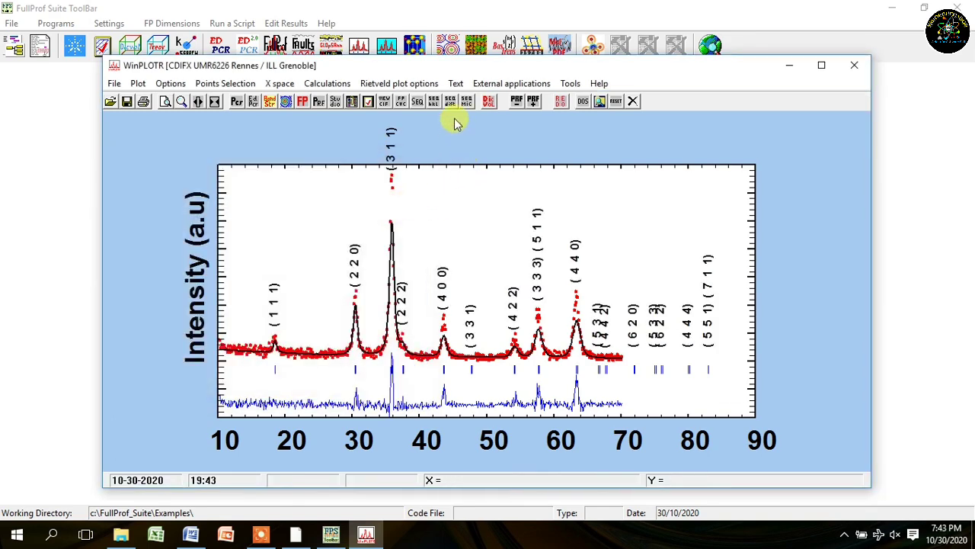
Step: Set the plot's X range to 10–70 and extend the Y range by two increments to fit the (3 1 1) label inside the frame
{"action": "left_click", "coordinate": [138, 83]}
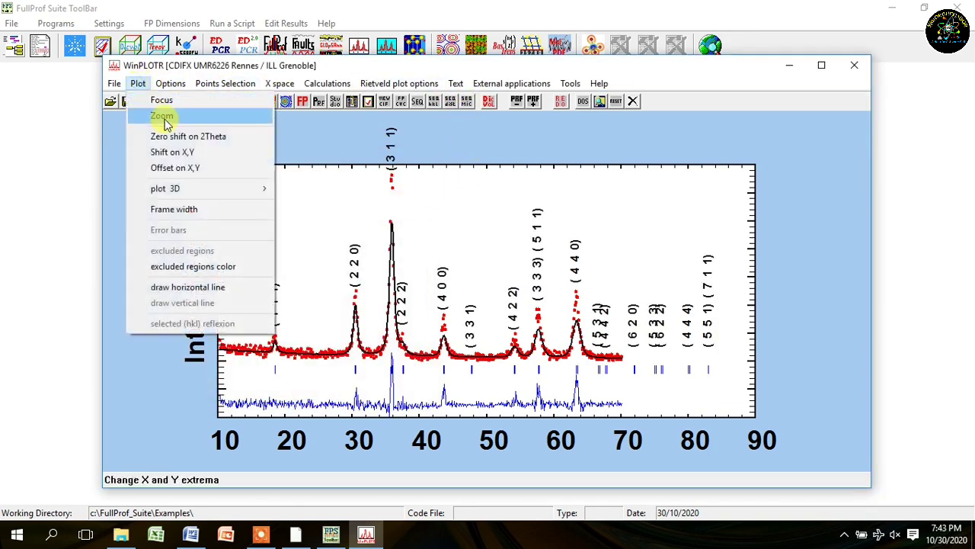
{"action": "left_click", "coordinate": [162, 117]}
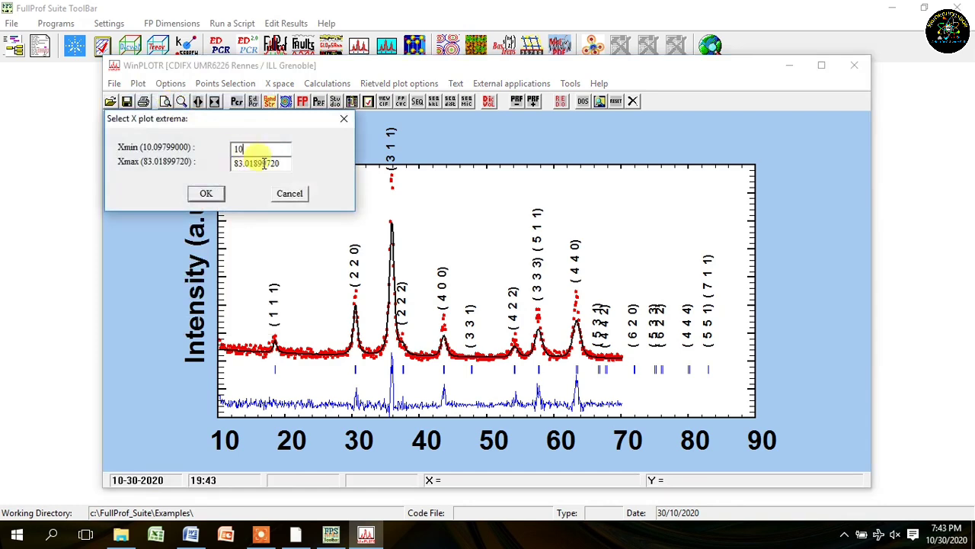
{"action": "left_click_drag", "start_coordinate": [282, 166], "coordinate": [213, 157]}
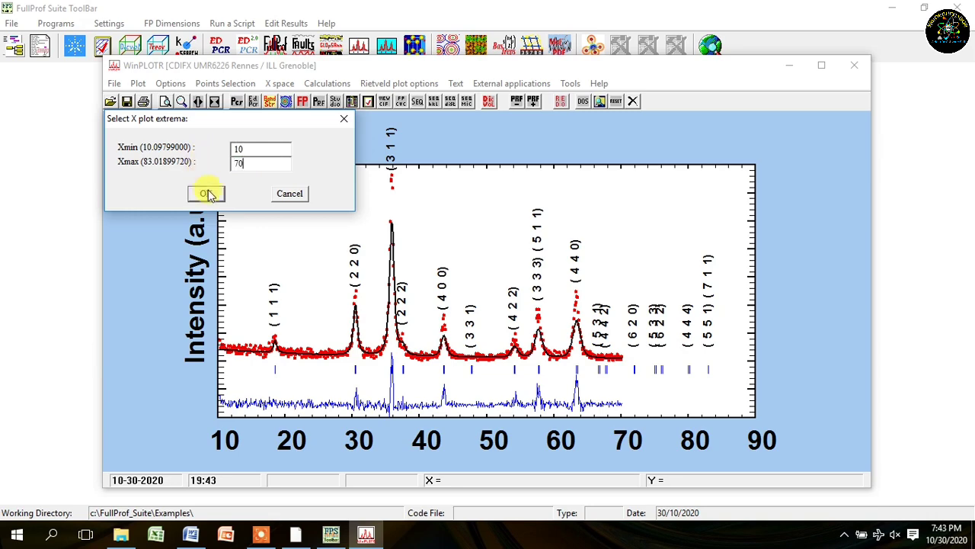
{"action": "left_click", "coordinate": [206, 193]}
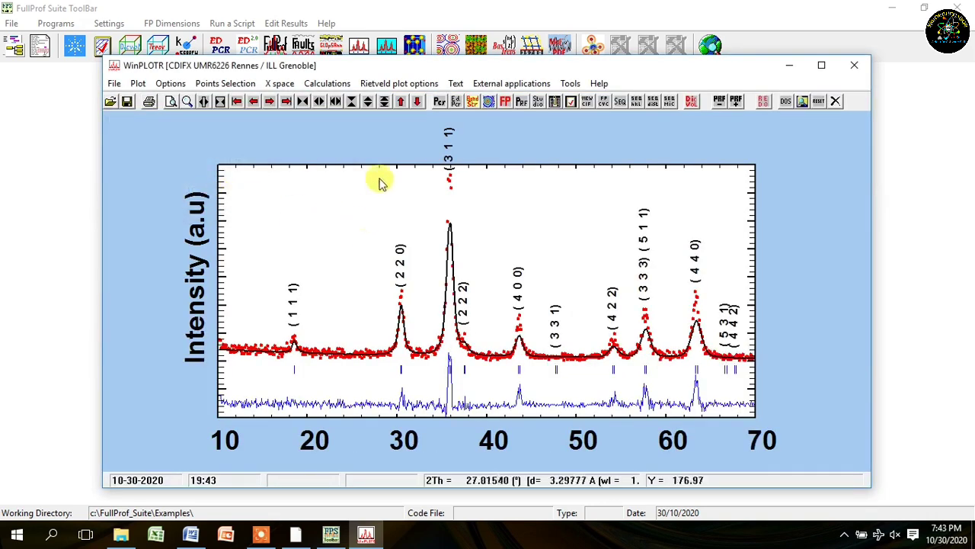
{"action": "left_click", "coordinate": [367, 103]}
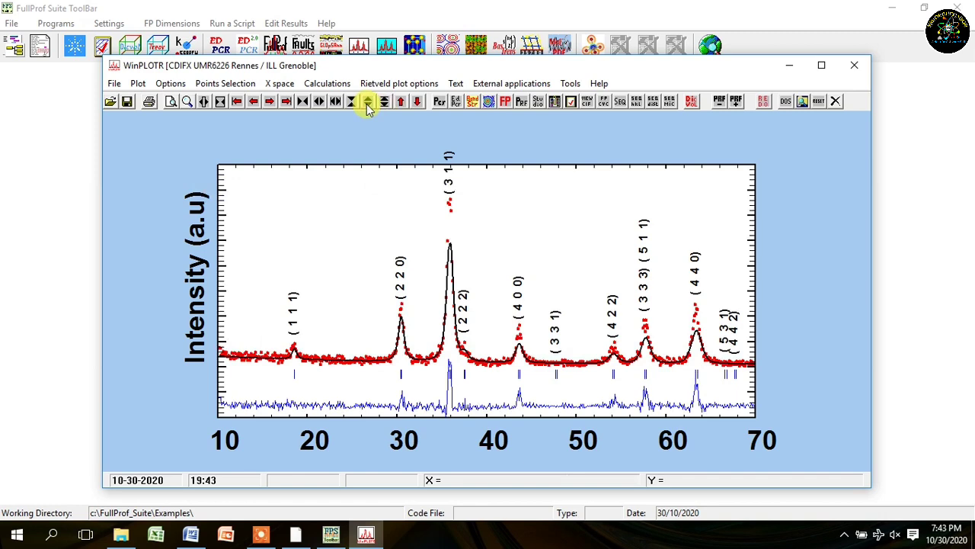
{"action": "left_click", "coordinate": [368, 105]}
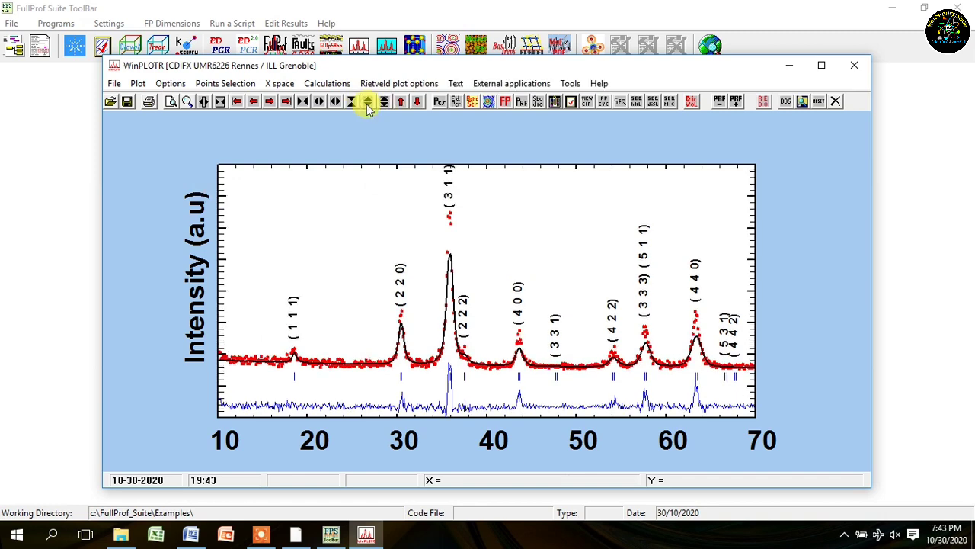
Step: Set the frame's major Y tics thickness, major Y tics length and minor Y tics length to 0
{"action": "left_click", "coordinate": [170, 83]}
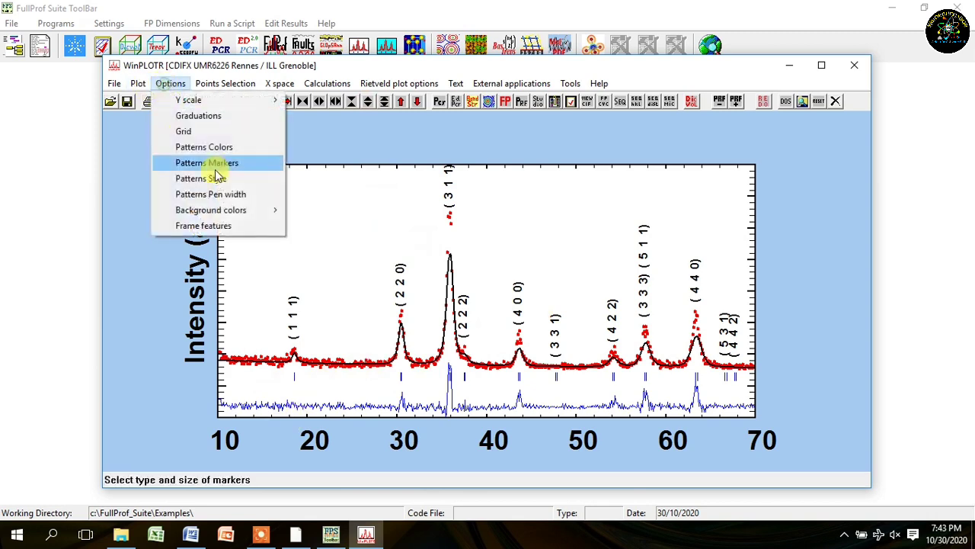
{"action": "left_click", "coordinate": [223, 231]}
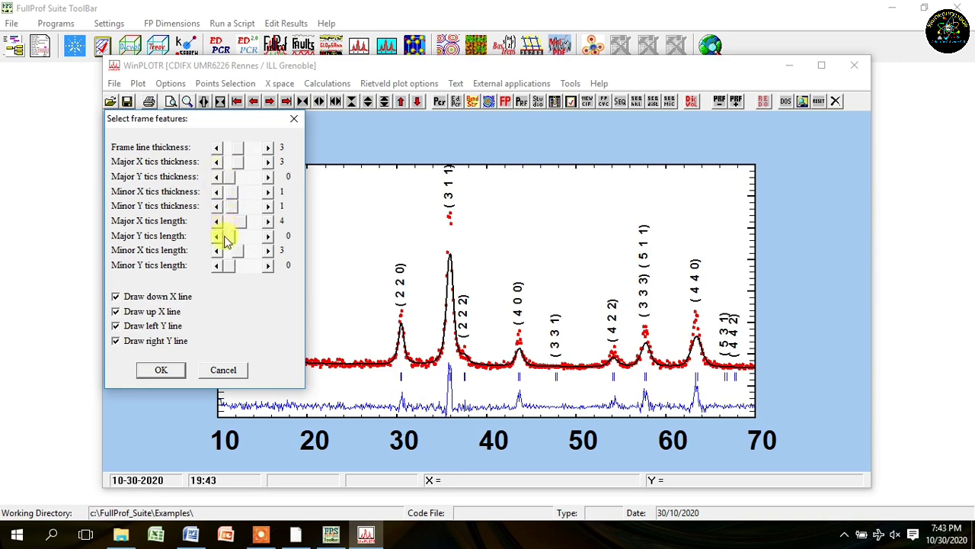
{"action": "left_click", "coordinate": [163, 371]}
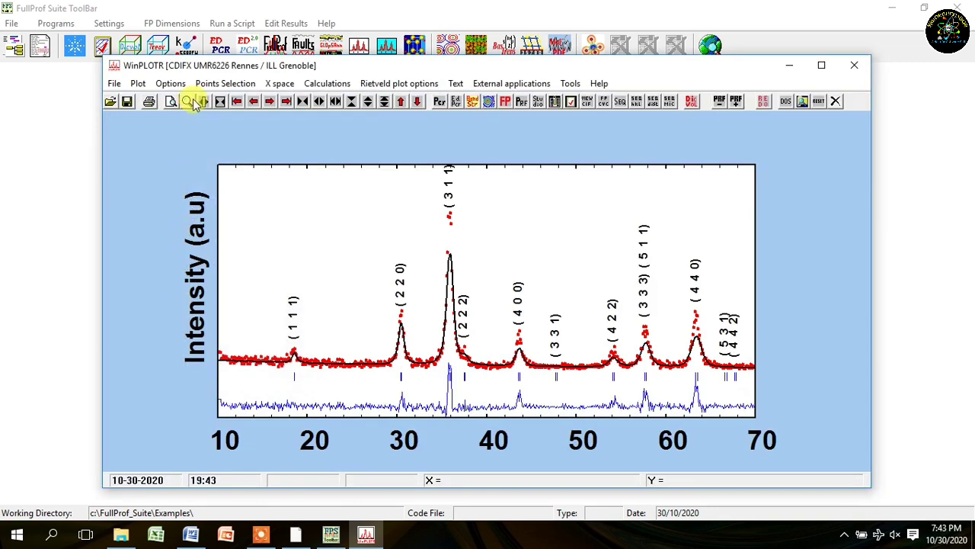
Step: Set the plot window's background screen color to white
{"action": "left_click", "coordinate": [171, 83]}
{"action": "mouse_move", "coordinate": [244, 211]}
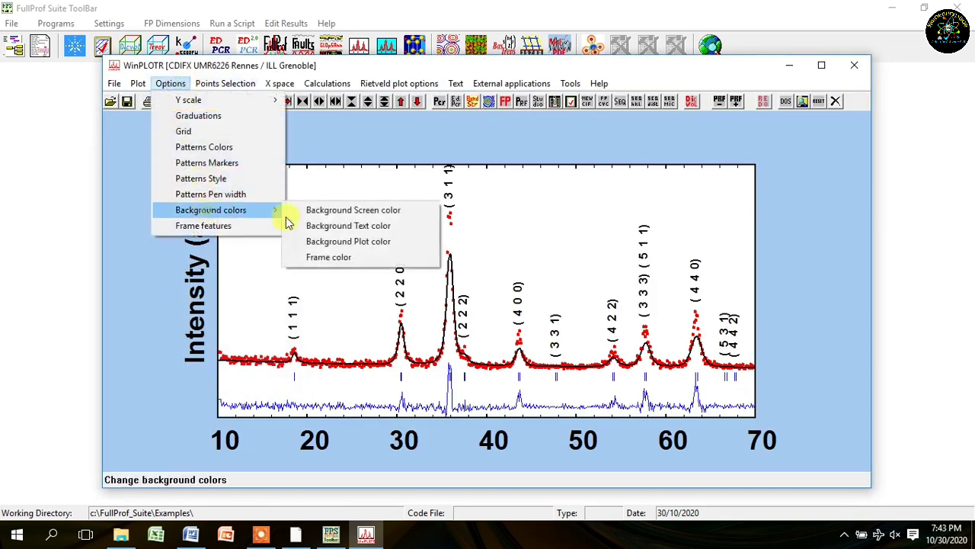
{"action": "left_click", "coordinate": [396, 211]}
{"action": "left_click", "coordinate": [252, 212]}
{"action": "left_click", "coordinate": [134, 309]}
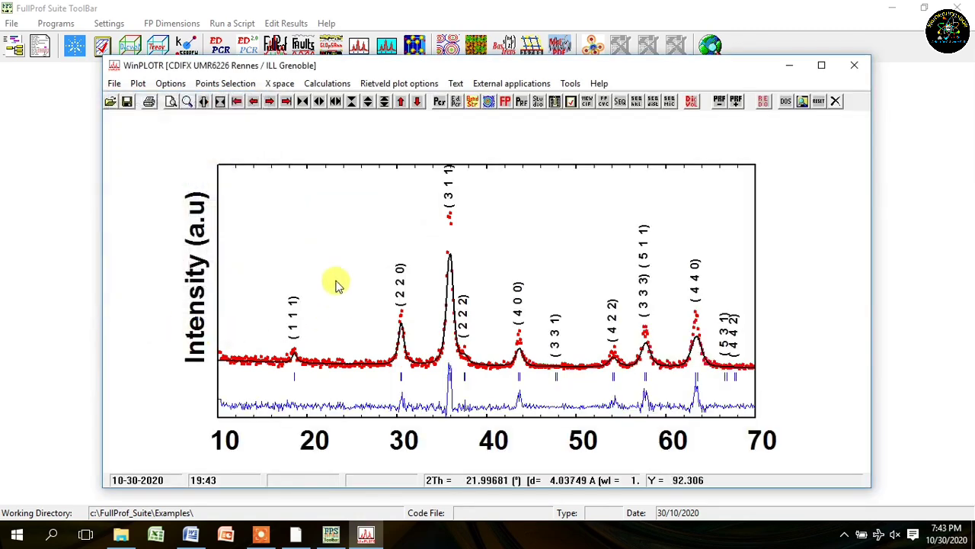
Step: Export the plot as a BMP file named NiFeAlO in the Rietveld folder on the desktop
{"action": "left_click", "coordinate": [116, 84]}
{"action": "mouse_move", "coordinate": [156, 418]}
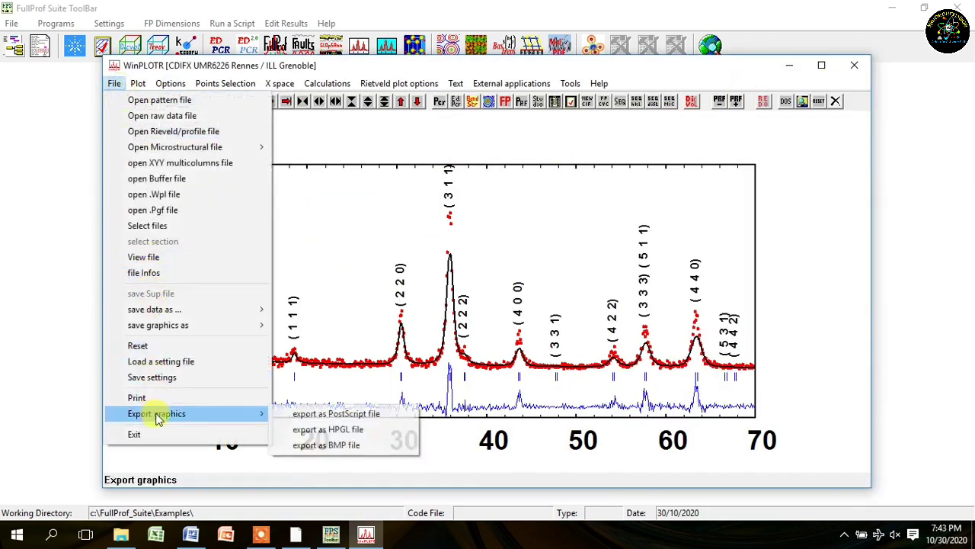
{"action": "left_click", "coordinate": [309, 445]}
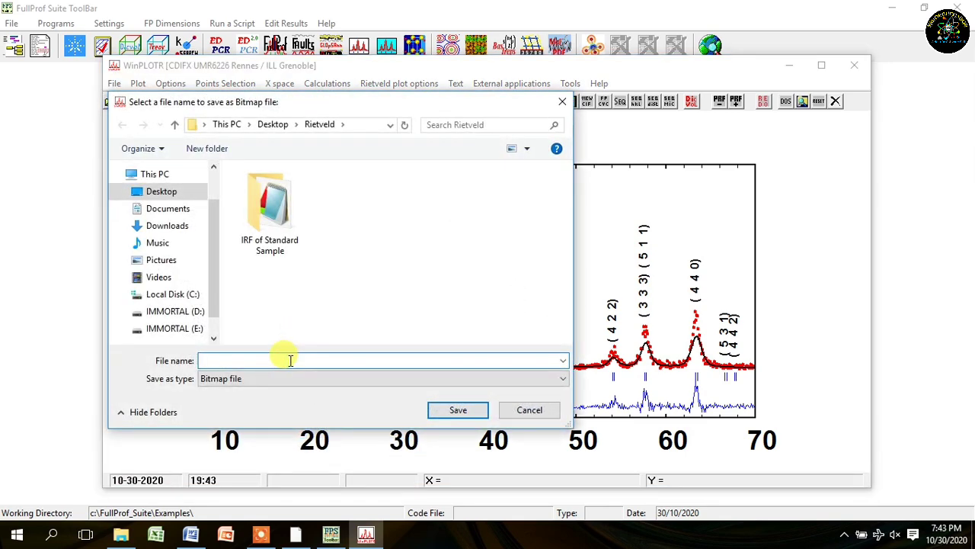
{"action": "type", "text": "n"}
{"action": "left_click", "coordinate": [281, 348]}
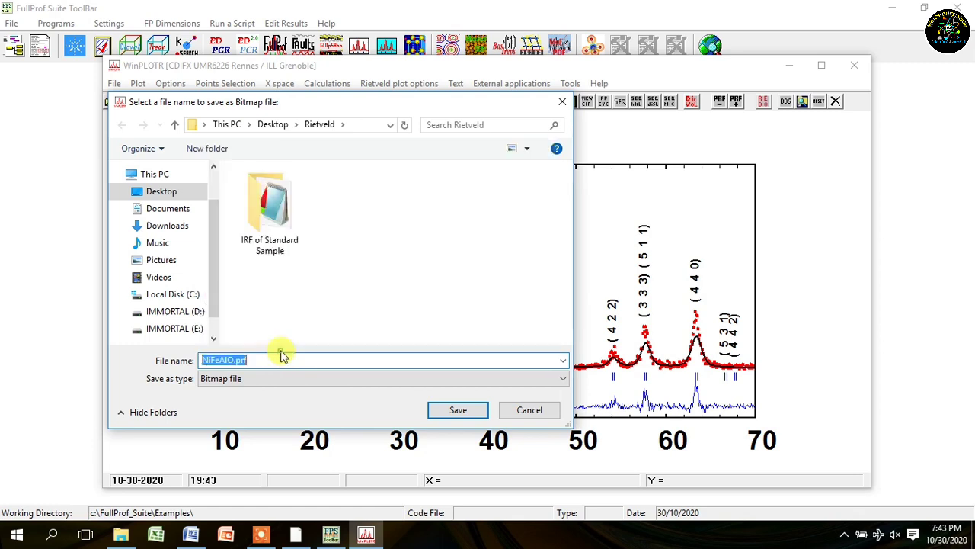
{"action": "left_click", "coordinate": [279, 361]}
{"action": "key", "text": "BackSpace"}
{"action": "key", "text": "BackSpace"}
{"action": "key", "text": "BackSpace"}
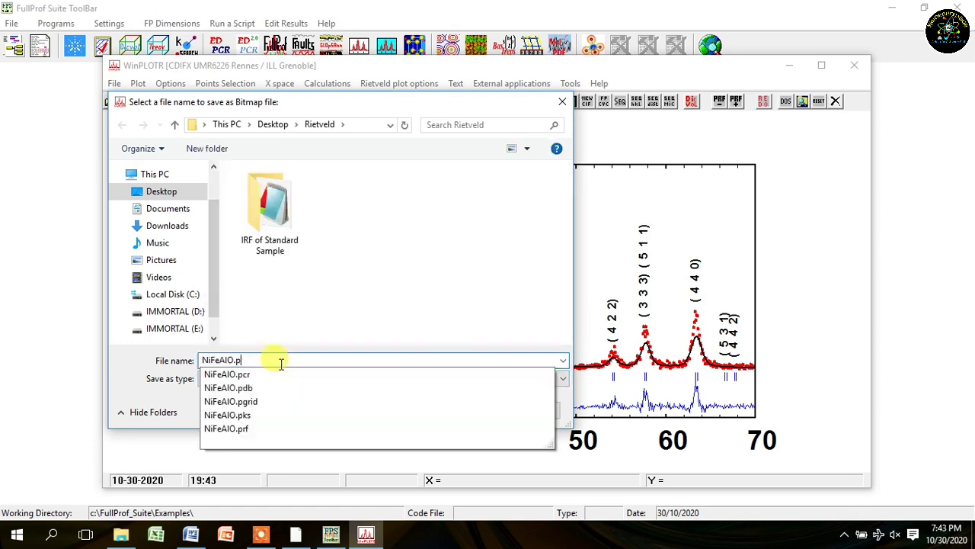
{"action": "left_click", "coordinate": [796, 337]}
{"action": "left_click", "coordinate": [468, 413]}
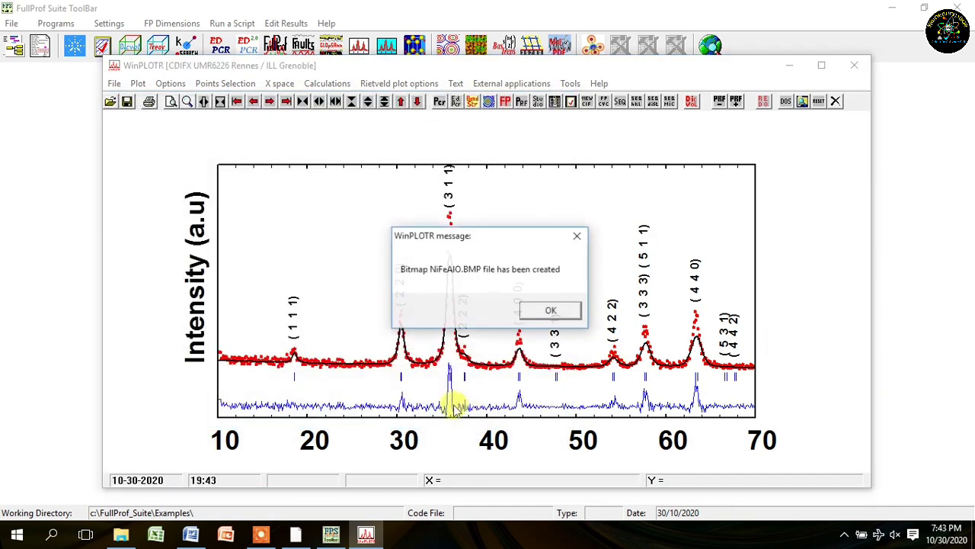
{"action": "left_click", "coordinate": [547, 310]}
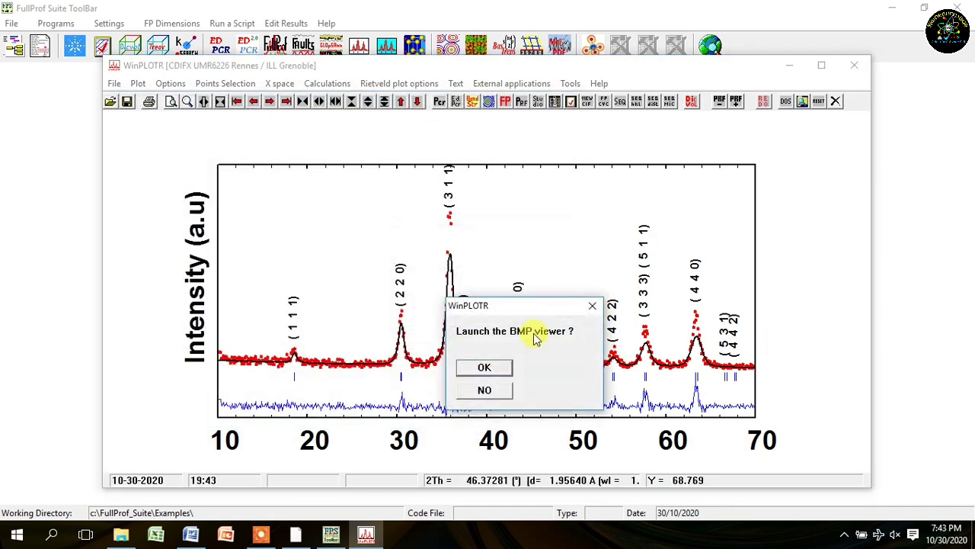
Step: Open the exported bitmap in Paint and write "2θ(Δεγρεε)" below the X axis in bold 28-point Symbol font
{"action": "left_click", "coordinate": [496, 369]}
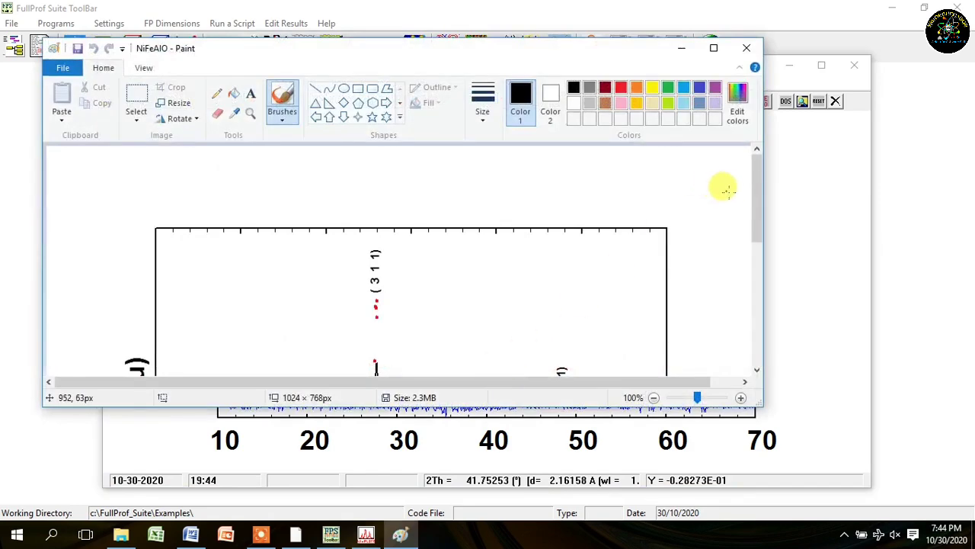
{"action": "left_click_drag", "start_coordinate": [755, 205], "coordinate": [736, 347]}
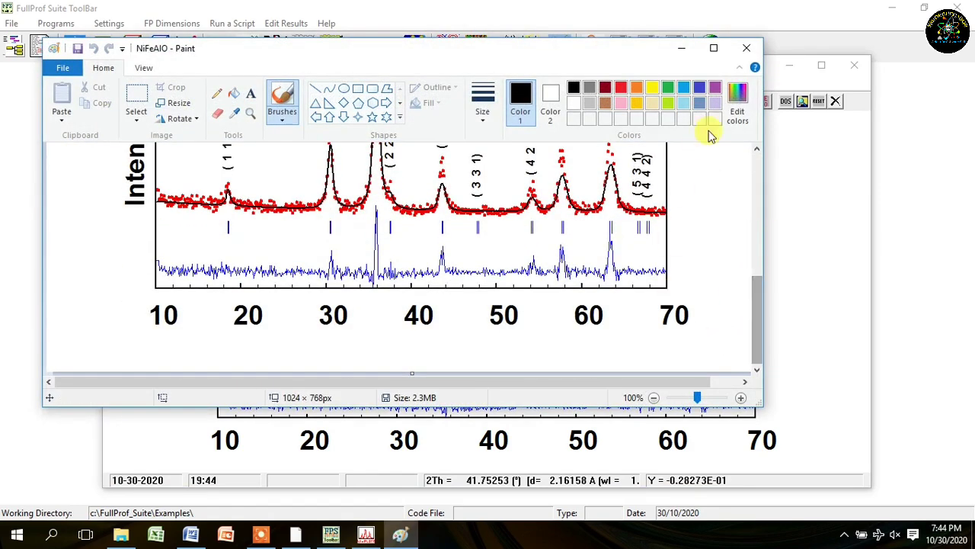
{"action": "left_click", "coordinate": [714, 48]}
{"action": "left_click", "coordinate": [208, 50]}
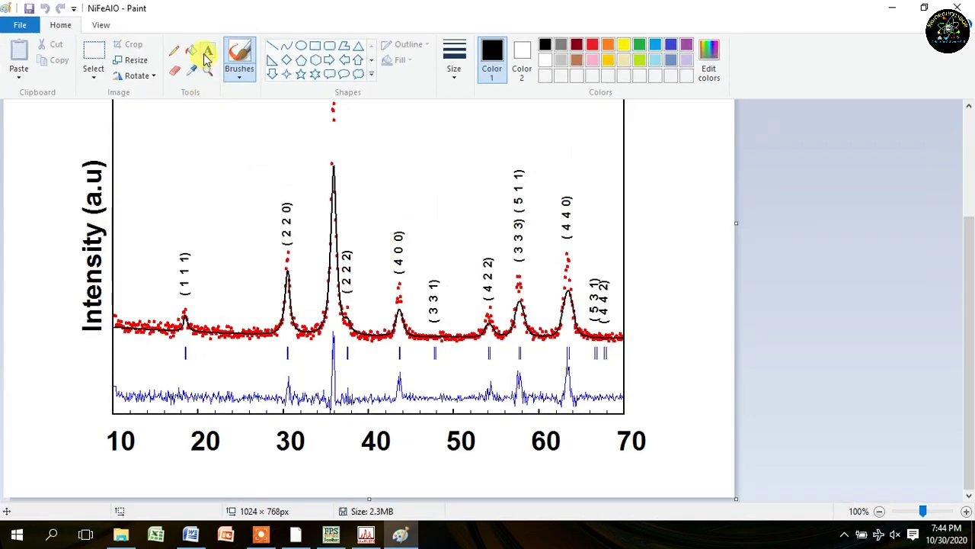
{"action": "left_click", "coordinate": [323, 457]}
{"action": "type", "text": "2θ(Δεγρεε"}
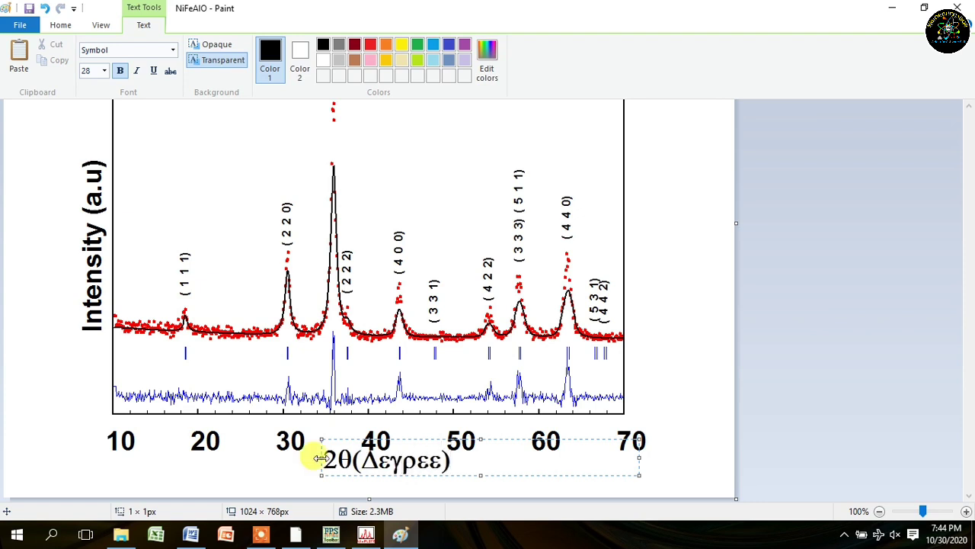
Step: Change the letters inside the parentheses of the X-axis title to Times New Roman so that they read Degree
{"action": "left_click_drag", "start_coordinate": [363, 464], "coordinate": [443, 464]}
{"action": "left_click", "coordinate": [173, 52]}
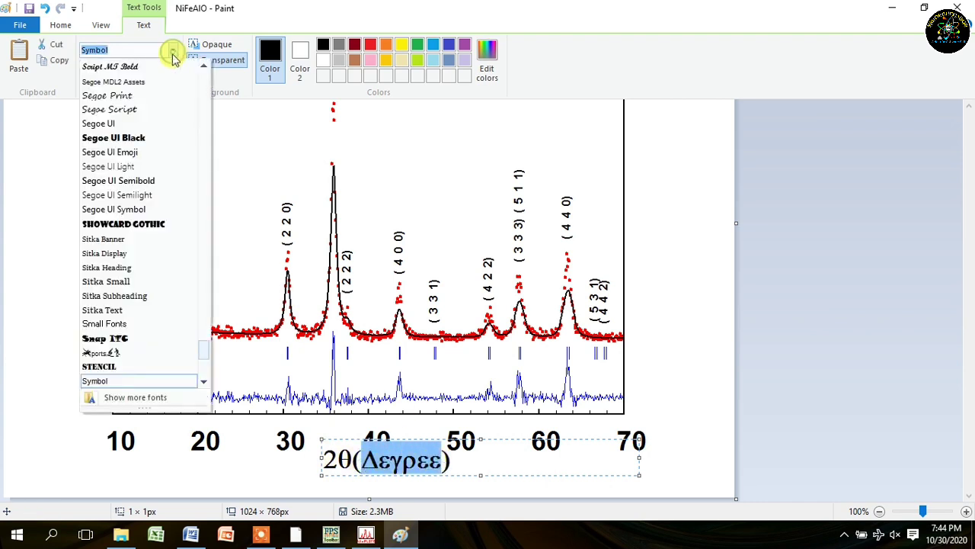
{"action": "scroll", "coordinate": [203, 342], "scroll_direction": "down", "scroll_amount": 3}
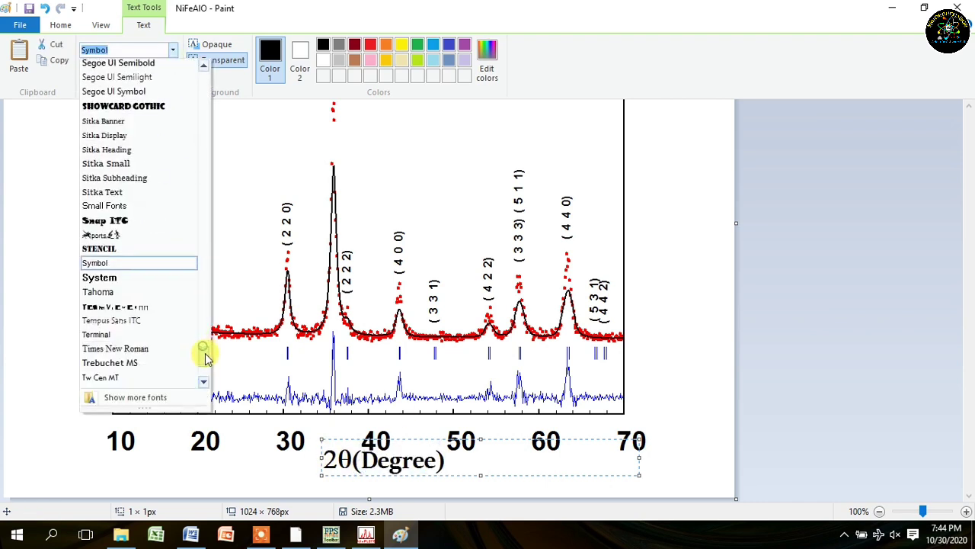
{"action": "left_click", "coordinate": [163, 350]}
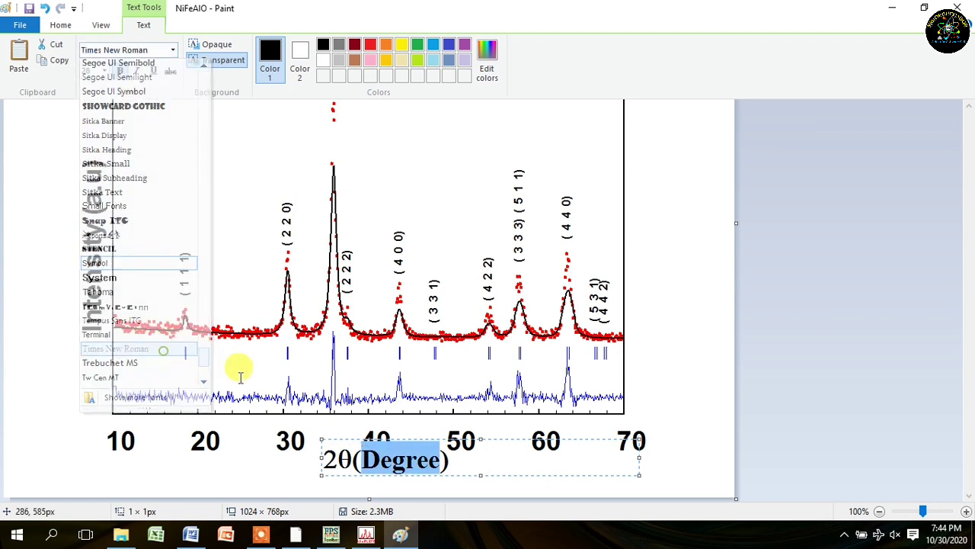
{"action": "left_click", "coordinate": [456, 460]}
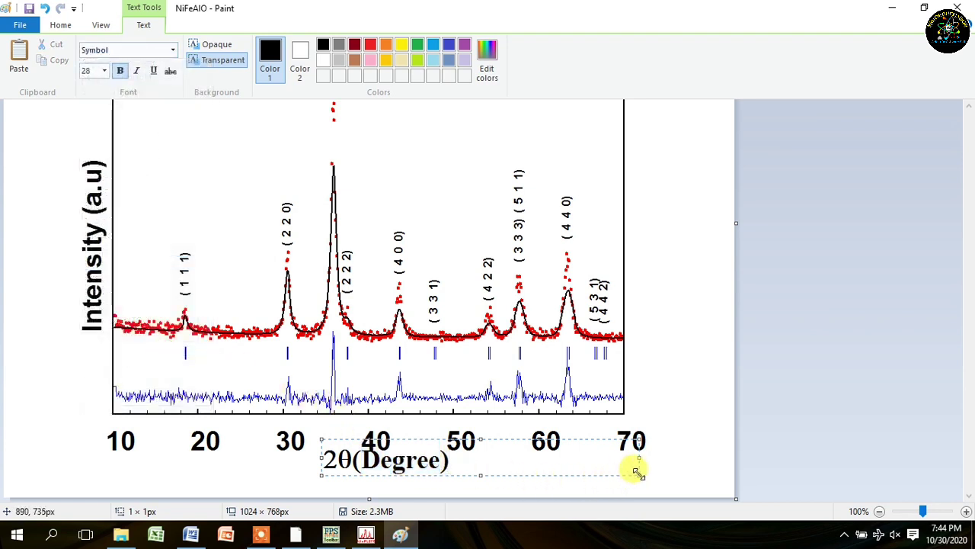
Step: Position the 2θ(Degree) title centrally beneath the X axis numbers, and save and close the picture
{"action": "left_click_drag", "start_coordinate": [638, 472], "coordinate": [436, 480]}
{"action": "left_click", "coordinate": [470, 474]}
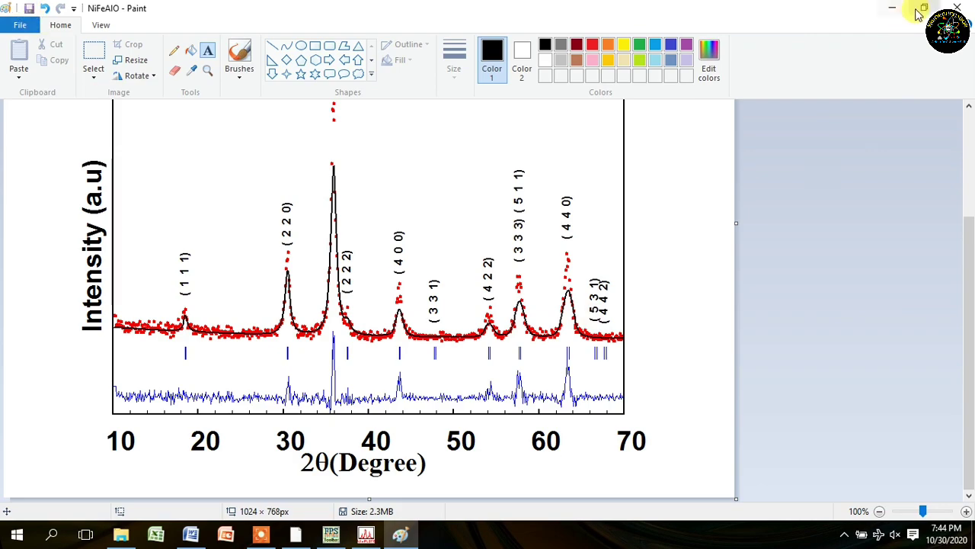
{"action": "left_click", "coordinate": [966, 6]}
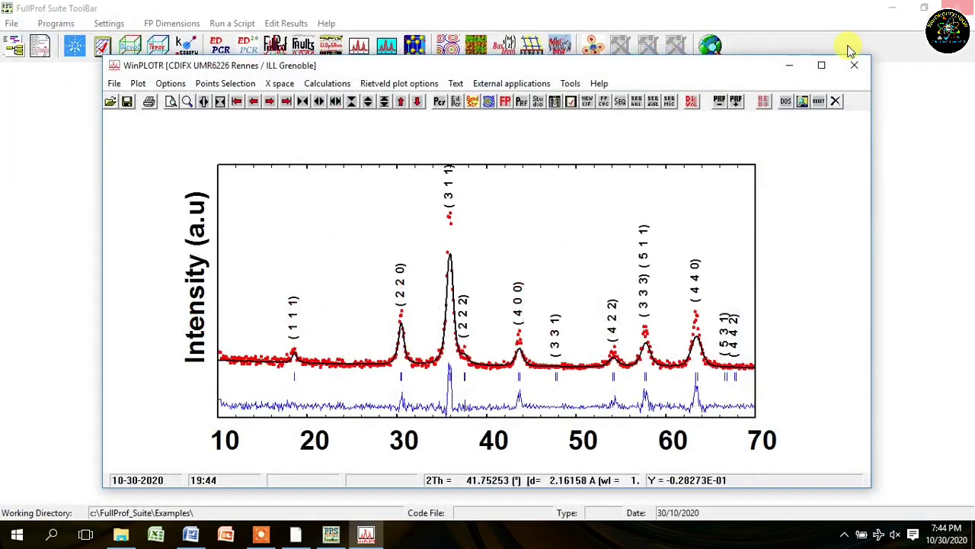
Step: Open the Rietveld folder on the desktop and view the saved NiFeAlO BMP image
{"action": "double_click", "coordinate": [810, 68]}
{"action": "left_click", "coordinate": [895, 9]}
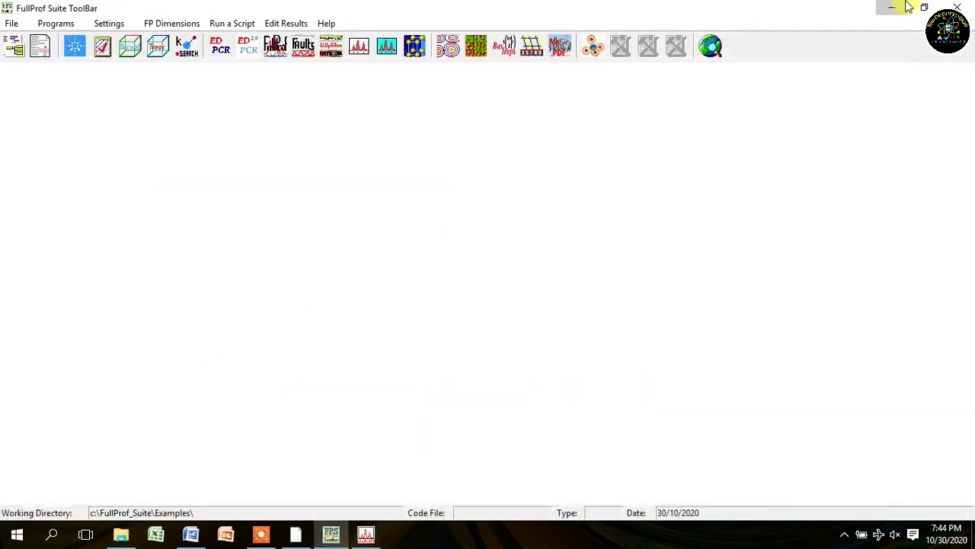
{"action": "left_click", "coordinate": [905, 7]}
{"action": "left_click", "coordinate": [903, 8]}
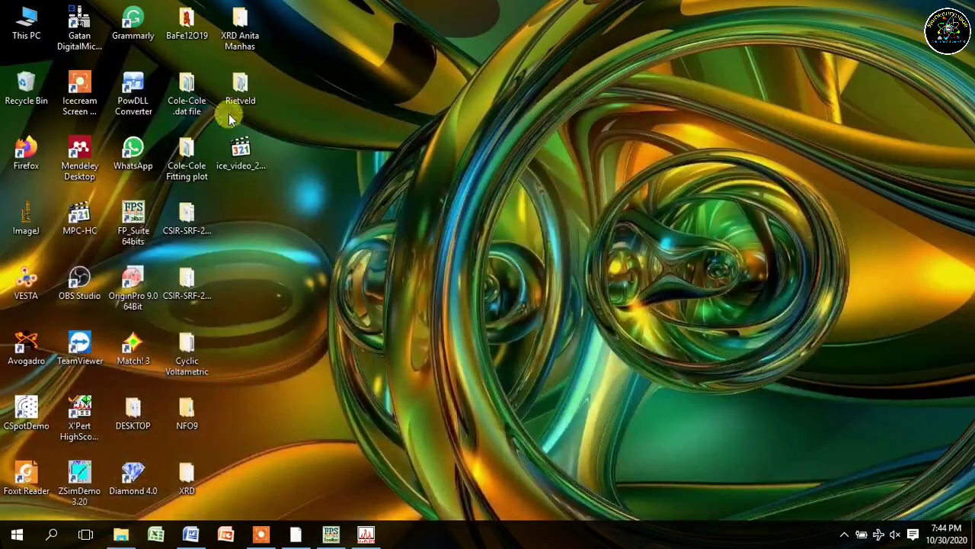
{"action": "double_click", "coordinate": [235, 90]}
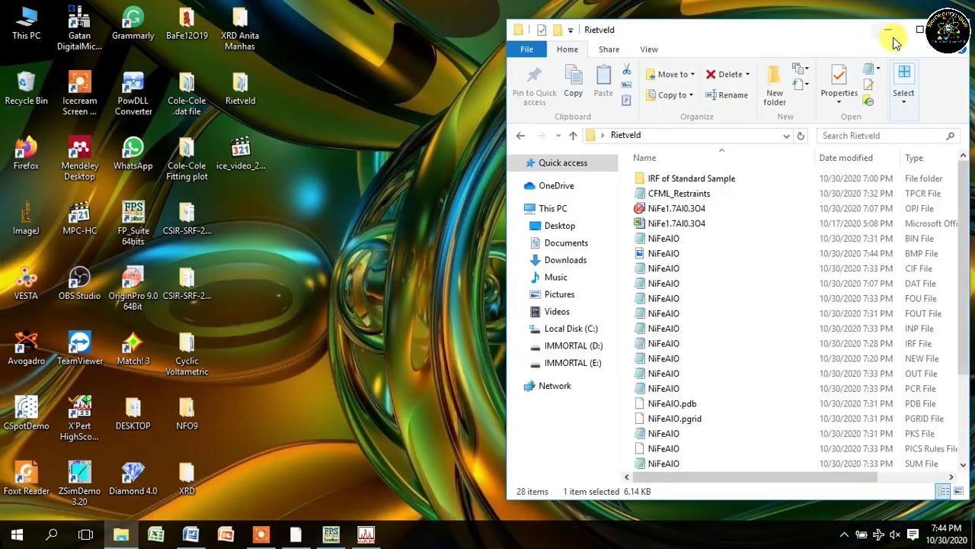
{"action": "left_click", "coordinate": [924, 15]}
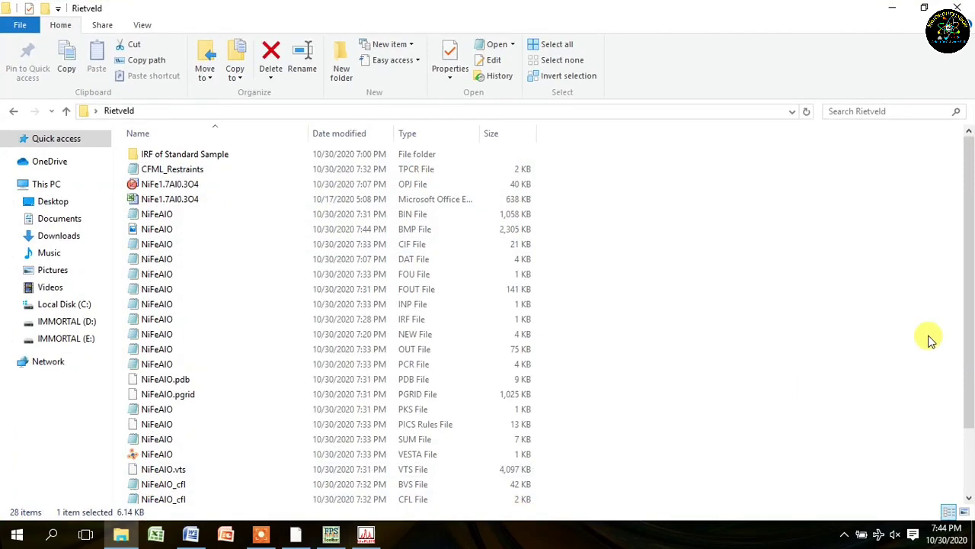
{"action": "mouse_move", "coordinate": [968, 320]}
{"action": "left_mouse_down"}
{"action": "mouse_move", "coordinate": [969, 394]}
{"action": "mouse_move", "coordinate": [968, 328]}
{"action": "left_mouse_up"}
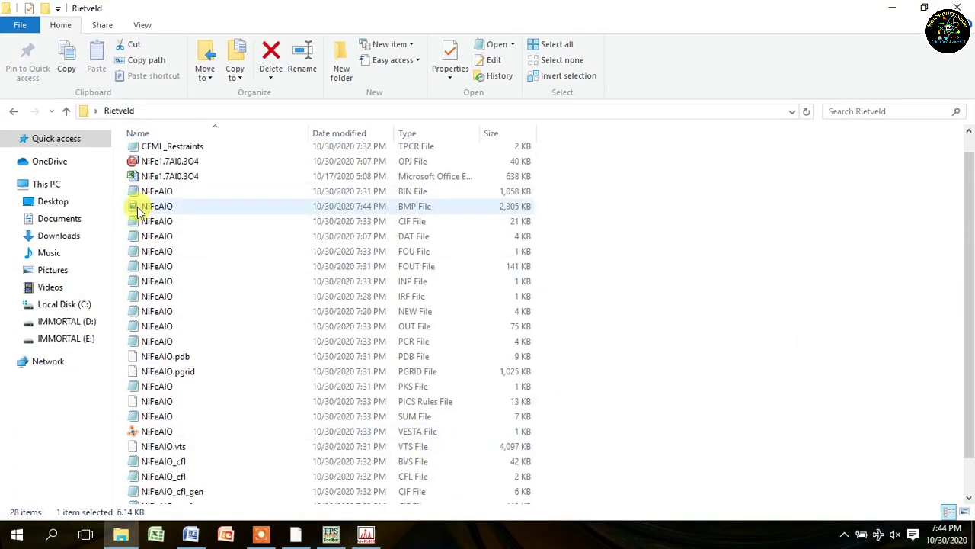
{"action": "double_click", "coordinate": [388, 208]}
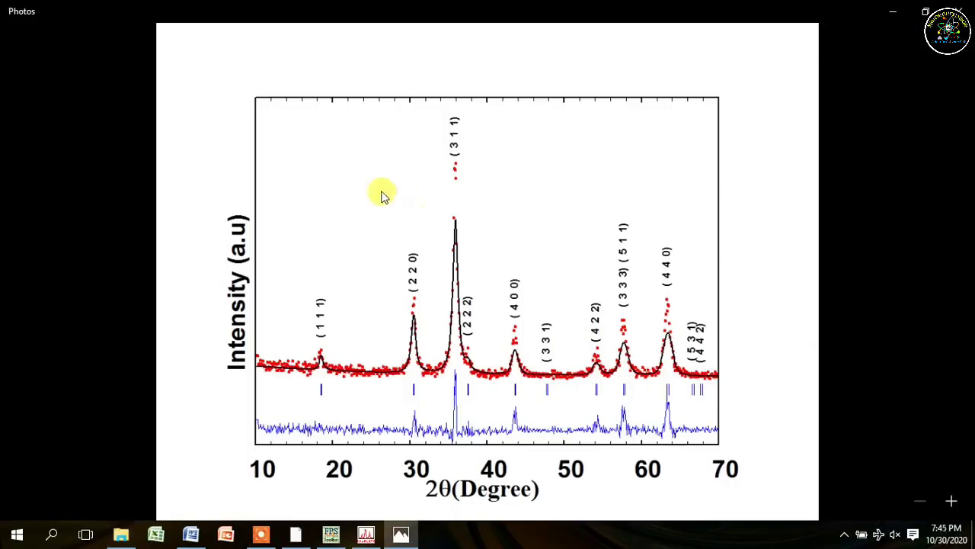
{"action": "left_click", "coordinate": [895, 7]}
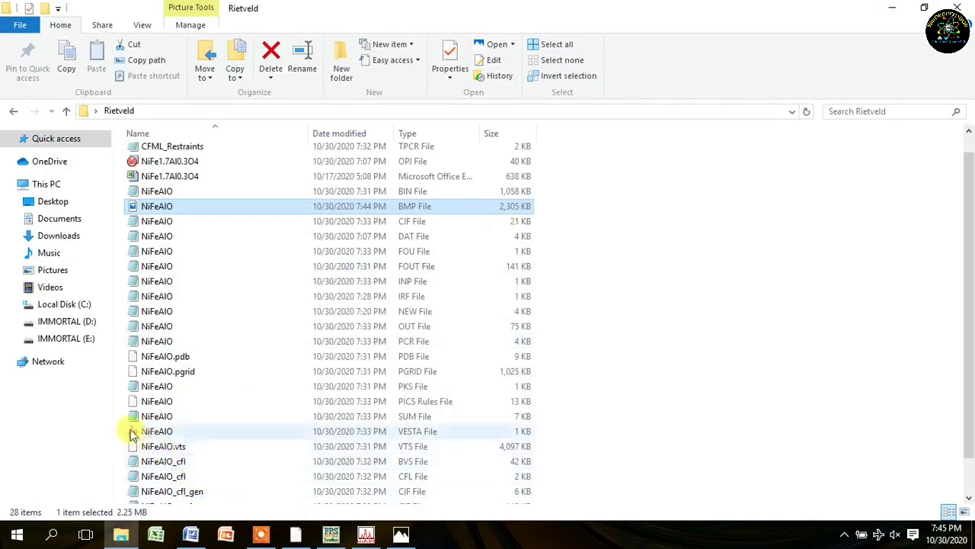
Step: Open the NiFeAlO structure file in VESTA, display it in ball-and-stick style and tilt the model slightly
{"action": "double_click", "coordinate": [404, 437]}
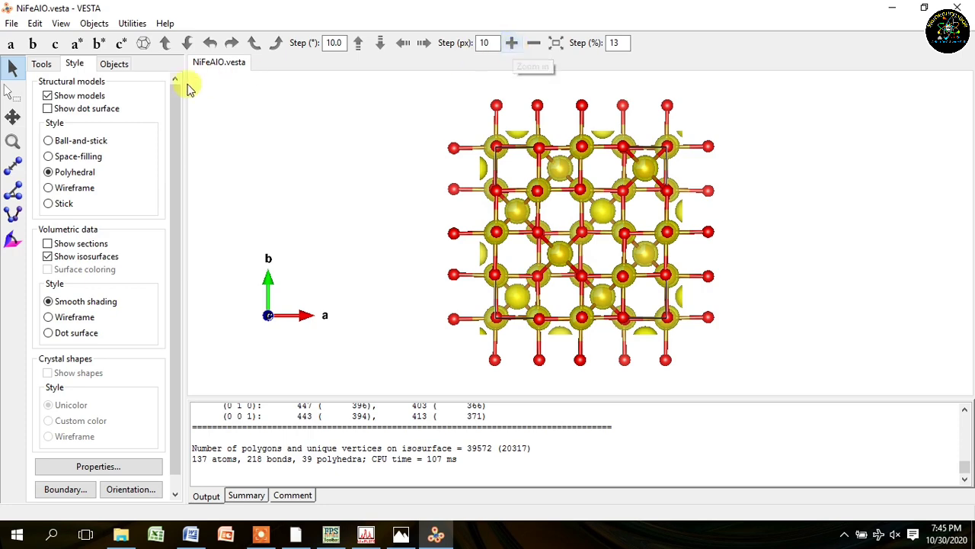
{"action": "left_click", "coordinate": [79, 157]}
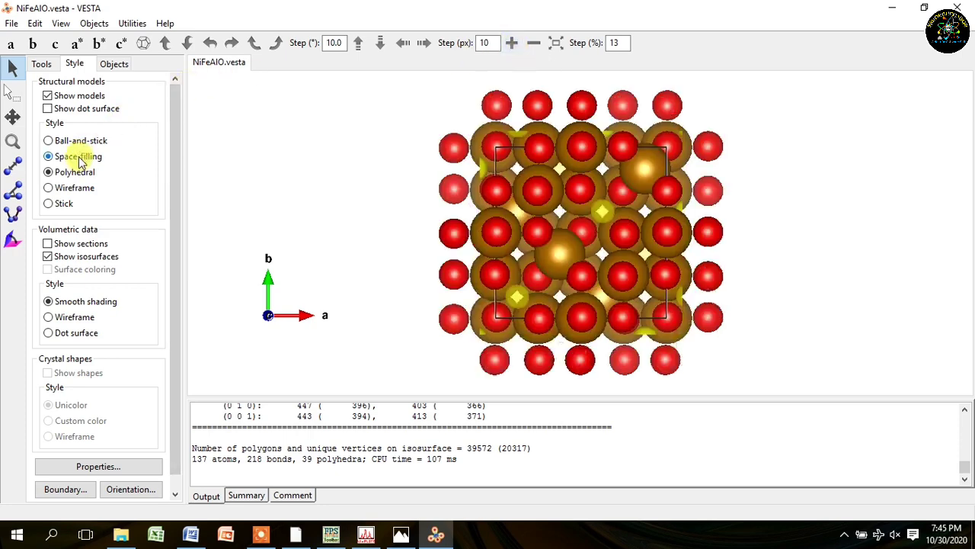
{"action": "left_click", "coordinate": [81, 141]}
{"action": "left_click_drag", "start_coordinate": [381, 180], "coordinate": [369, 206]}
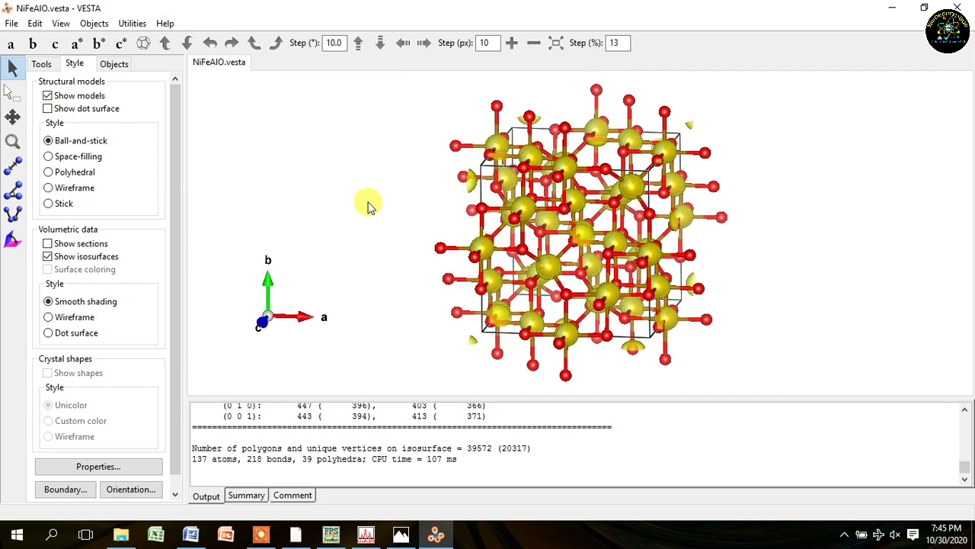
Step: Try to turn on the labels of the Al2, O and Fe1 sites
{"action": "left_click", "coordinate": [113, 64]}
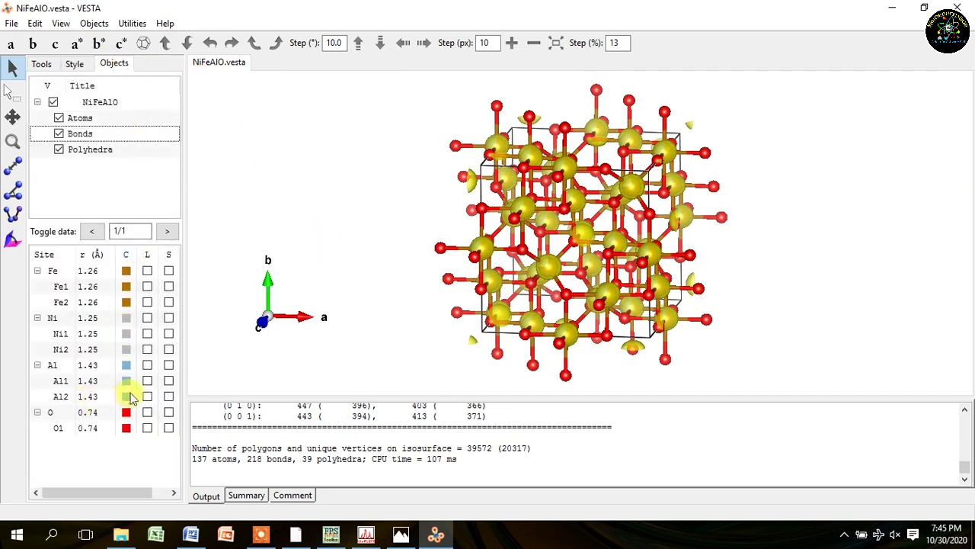
{"action": "left_click", "coordinate": [146, 396]}
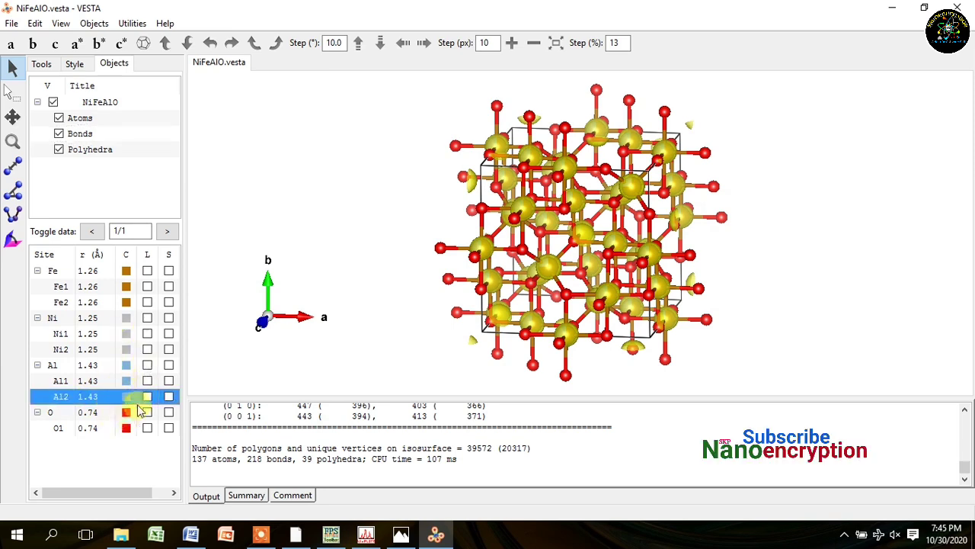
{"action": "left_click", "coordinate": [148, 412]}
{"action": "left_click", "coordinate": [148, 412]}
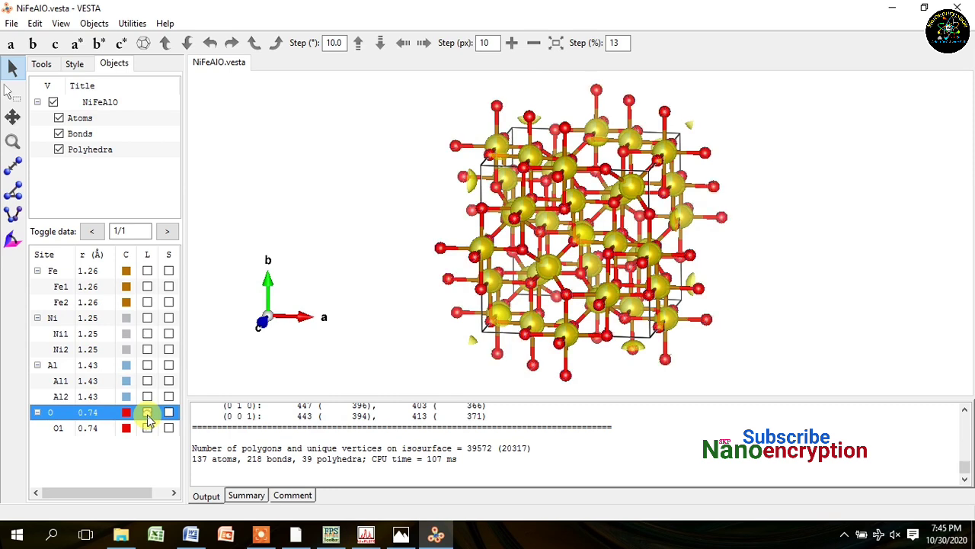
{"action": "left_click", "coordinate": [147, 287]}
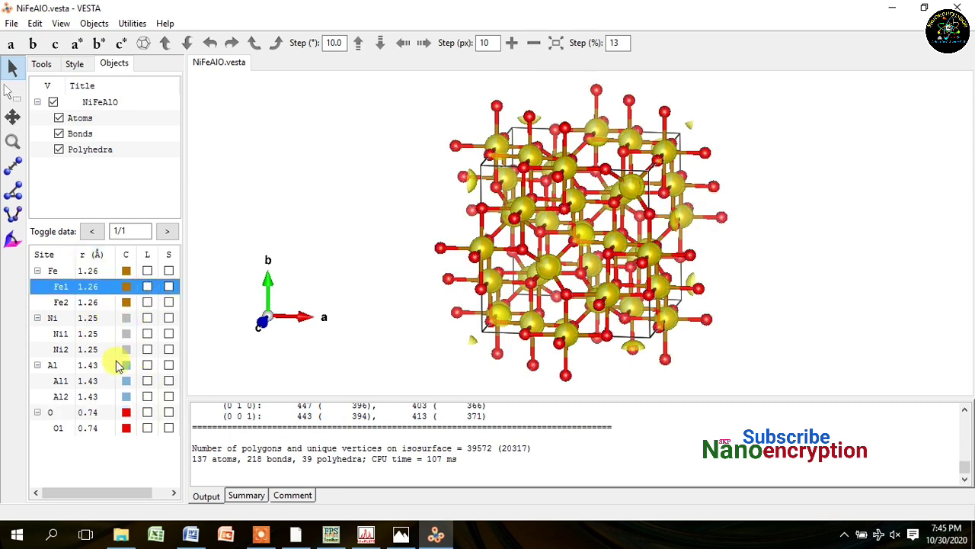
Step: Set the colour of the Fe atoms to blue (0, 0, 255) in the structure's atom properties
{"action": "left_click", "coordinate": [74, 64]}
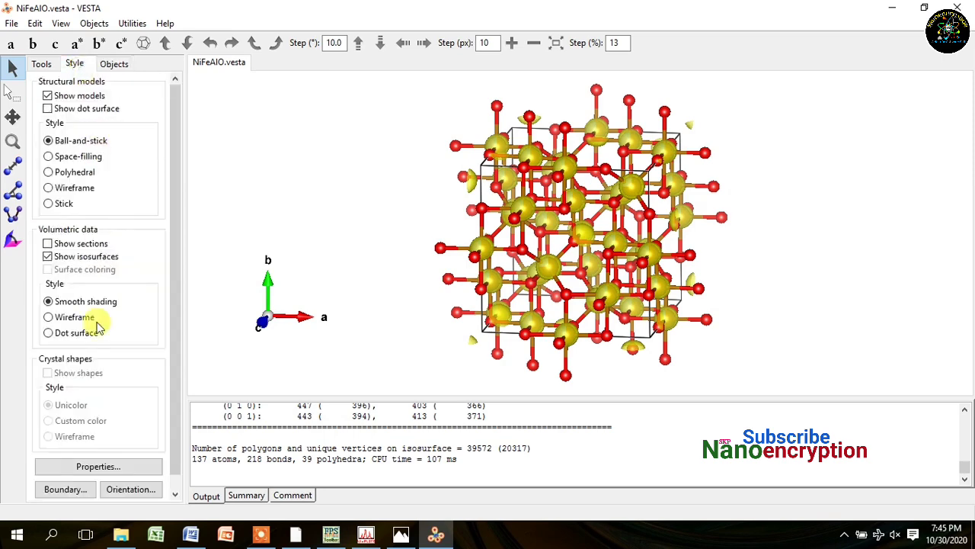
{"action": "left_click", "coordinate": [93, 470]}
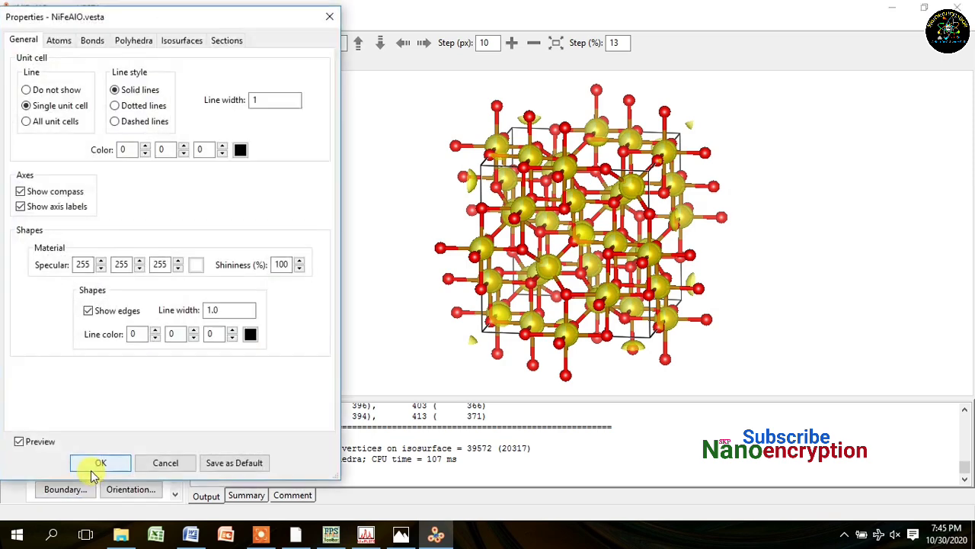
{"action": "left_click", "coordinate": [61, 40]}
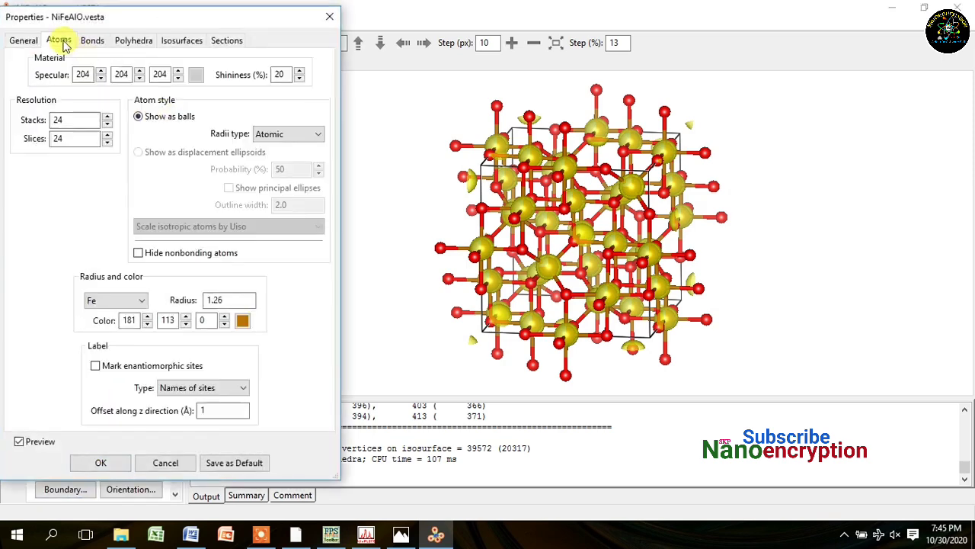
{"action": "left_click", "coordinate": [241, 321]}
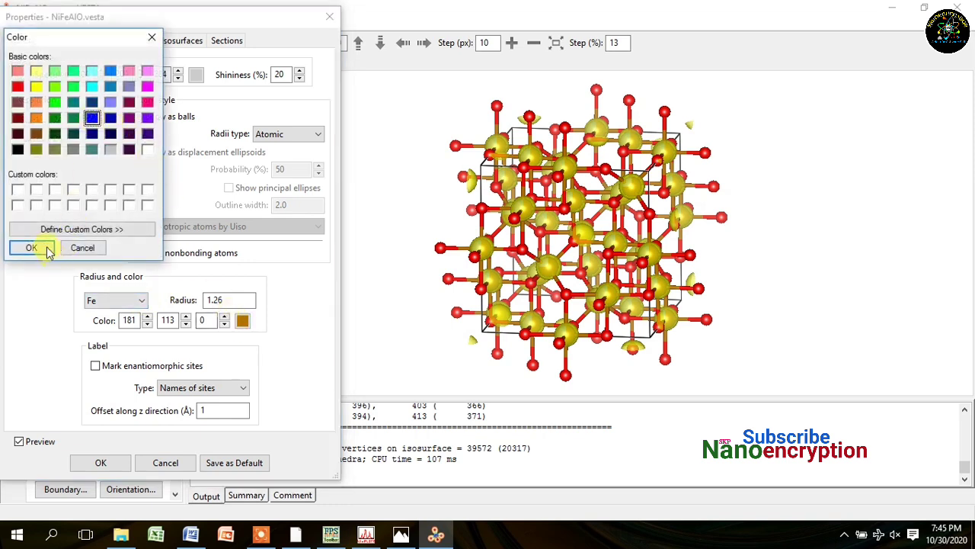
{"action": "left_click", "coordinate": [31, 248]}
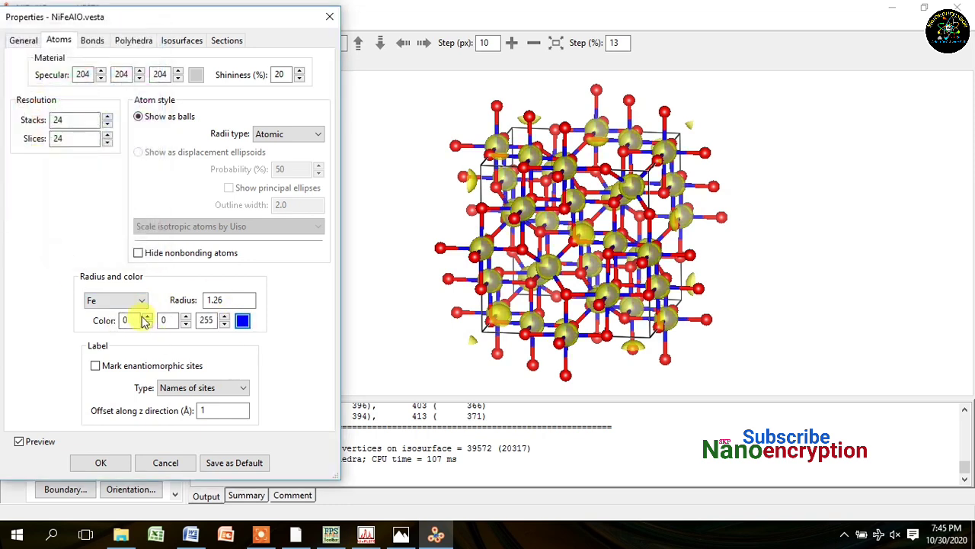
Step: Set the colour of the Ni atoms to bright green (0, 255, 0)
{"action": "left_click", "coordinate": [114, 300]}
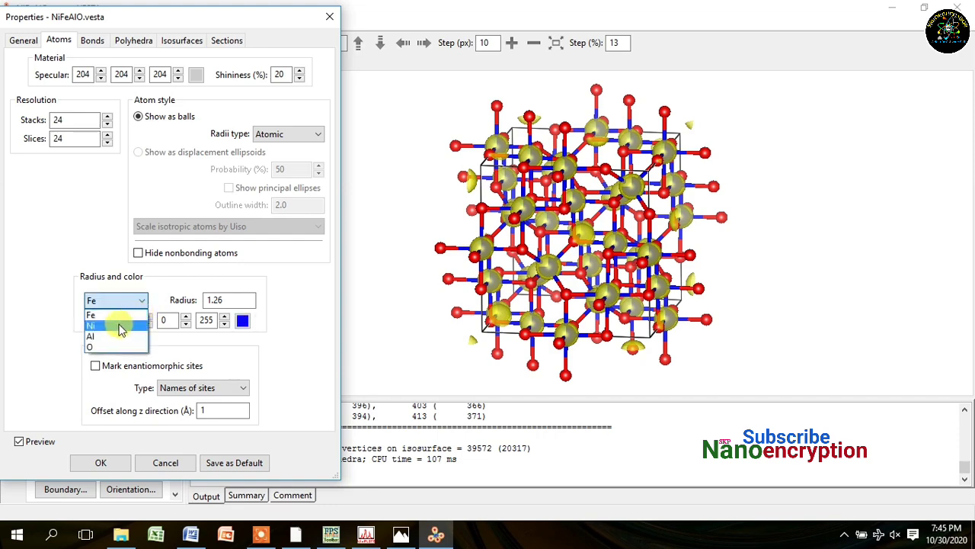
{"action": "left_click", "coordinate": [130, 323]}
{"action": "left_click", "coordinate": [242, 321]}
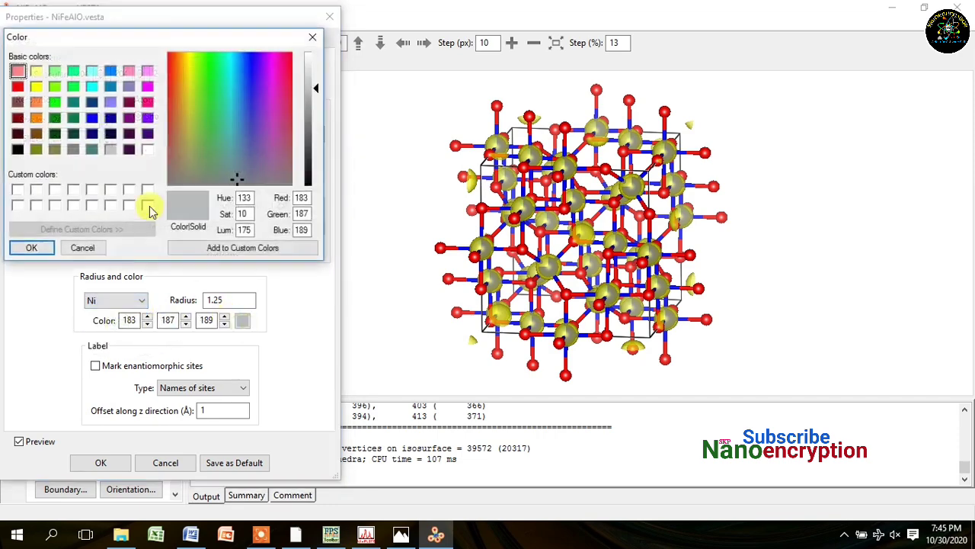
{"action": "left_click", "coordinate": [54, 104]}
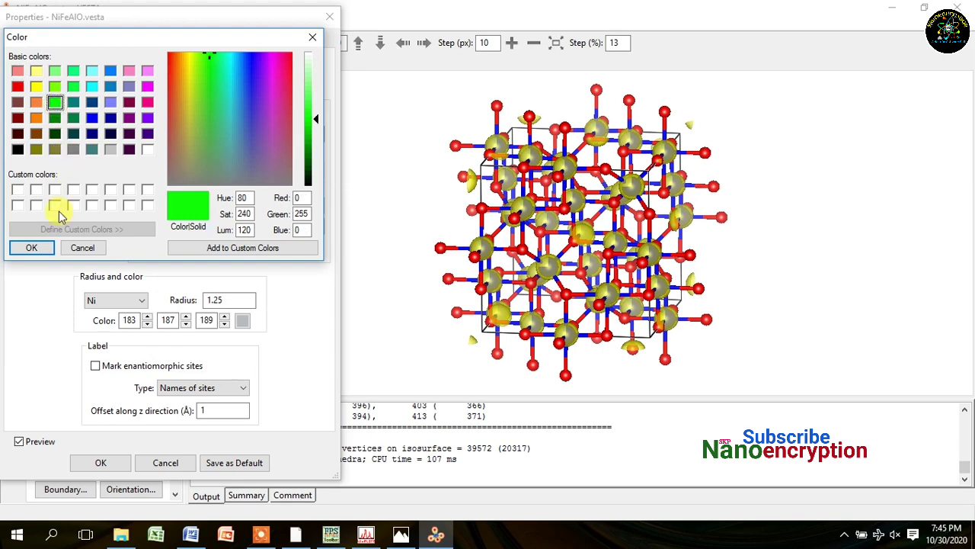
{"action": "left_click", "coordinate": [34, 247]}
Step: Set the colour of the Al atoms to pink (255, 0, 128) and accept the atom properties
{"action": "left_click", "coordinate": [129, 300]}
{"action": "left_click", "coordinate": [113, 333]}
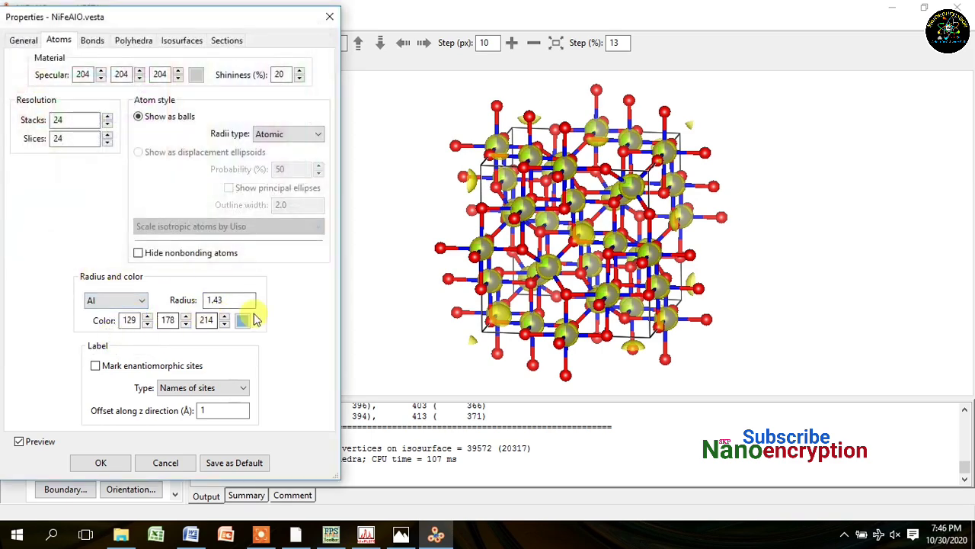
{"action": "left_click", "coordinate": [242, 322]}
{"action": "left_click", "coordinate": [147, 107]}
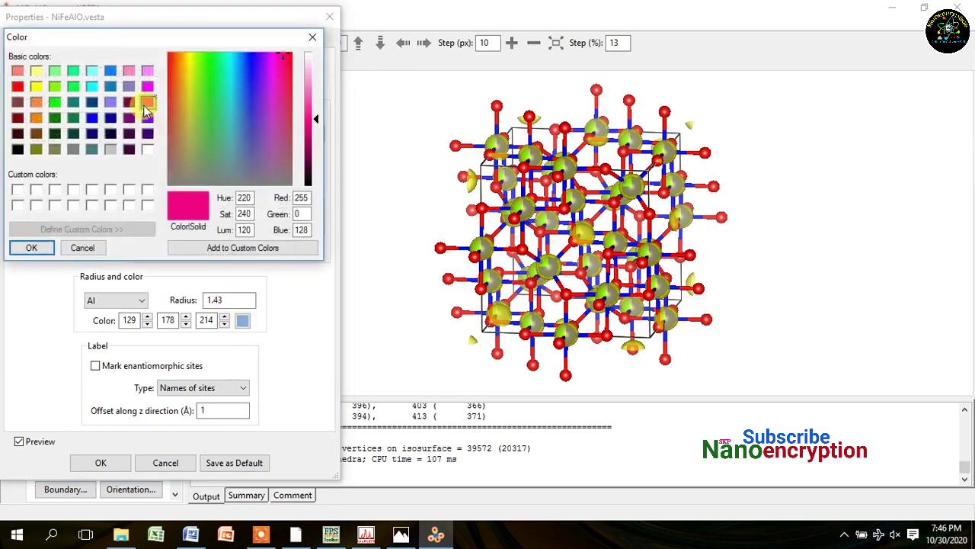
{"action": "left_click", "coordinate": [29, 249]}
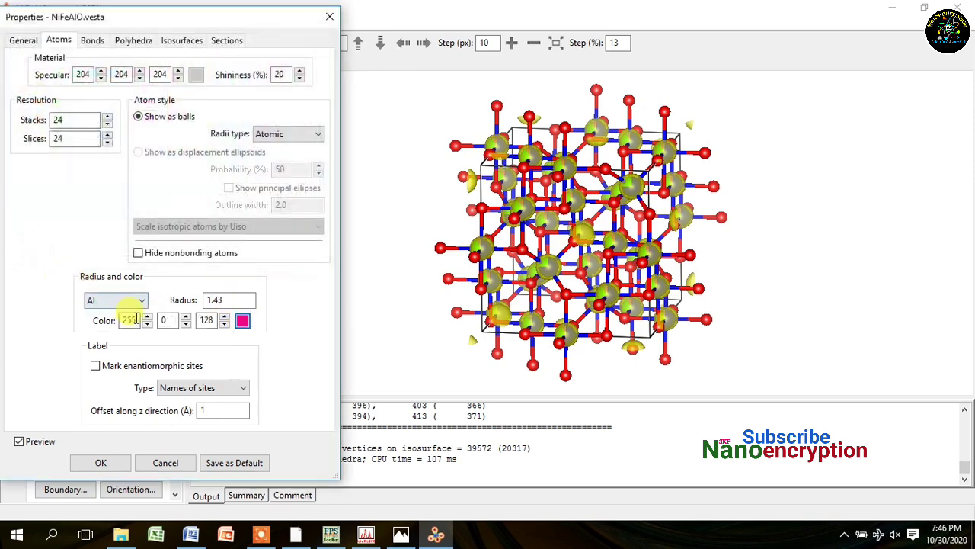
{"action": "left_click", "coordinate": [139, 304]}
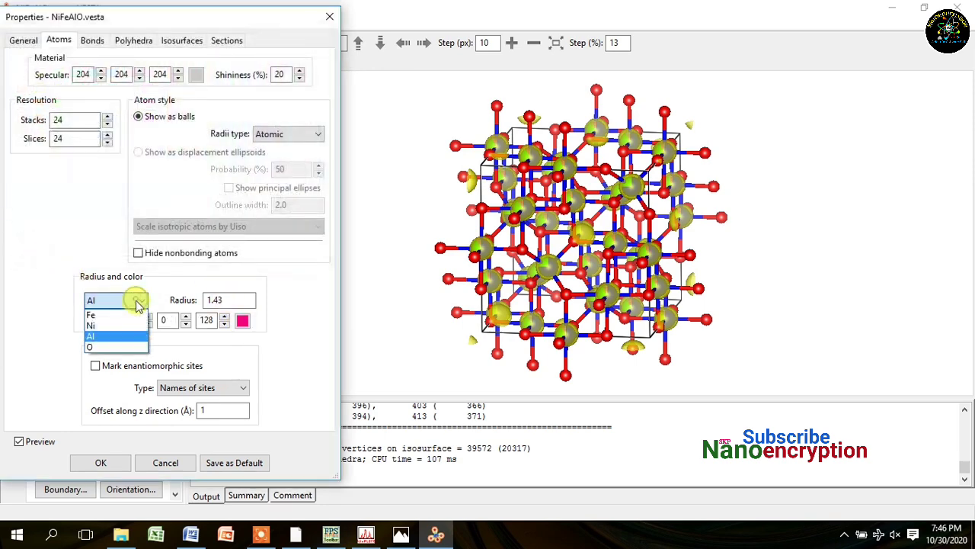
{"action": "left_click", "coordinate": [292, 347]}
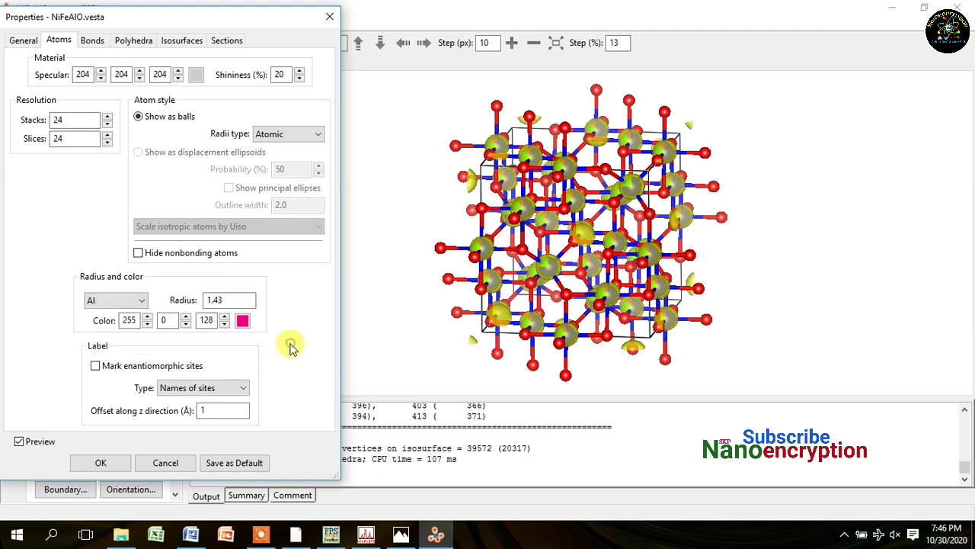
{"action": "left_click", "coordinate": [104, 463]}
Step: Compare the rotated structure in space-filling, wireframe, polyhedral and stick styles, and return it to ball-and-stick
{"action": "left_click", "coordinate": [79, 156]}
{"action": "left_click_drag", "start_coordinate": [294, 211], "coordinate": [240, 231]}
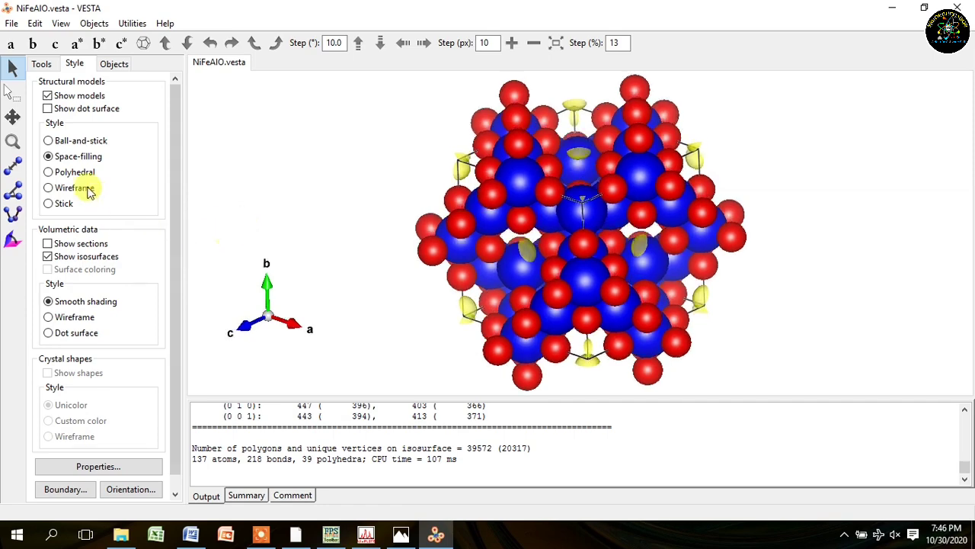
{"action": "left_click", "coordinate": [78, 143]}
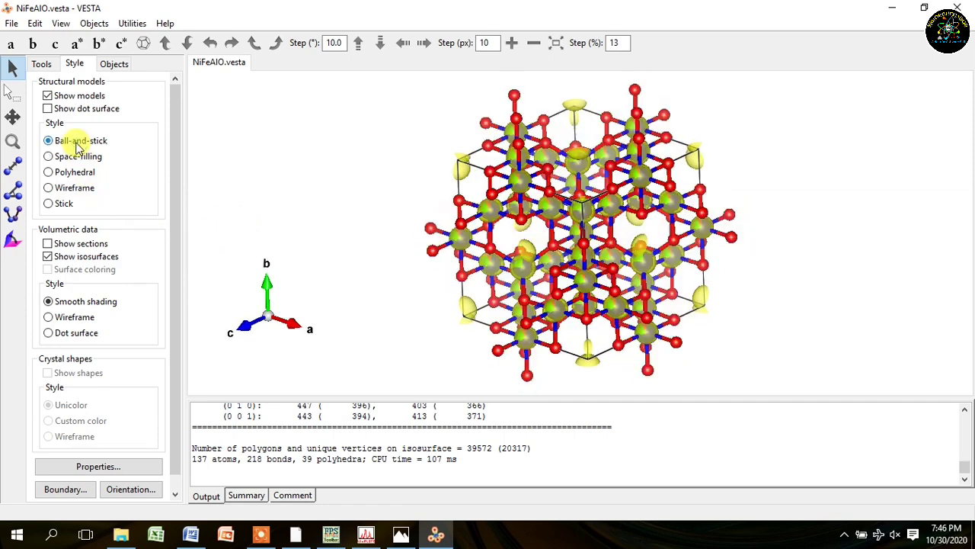
{"action": "left_click", "coordinate": [79, 189]}
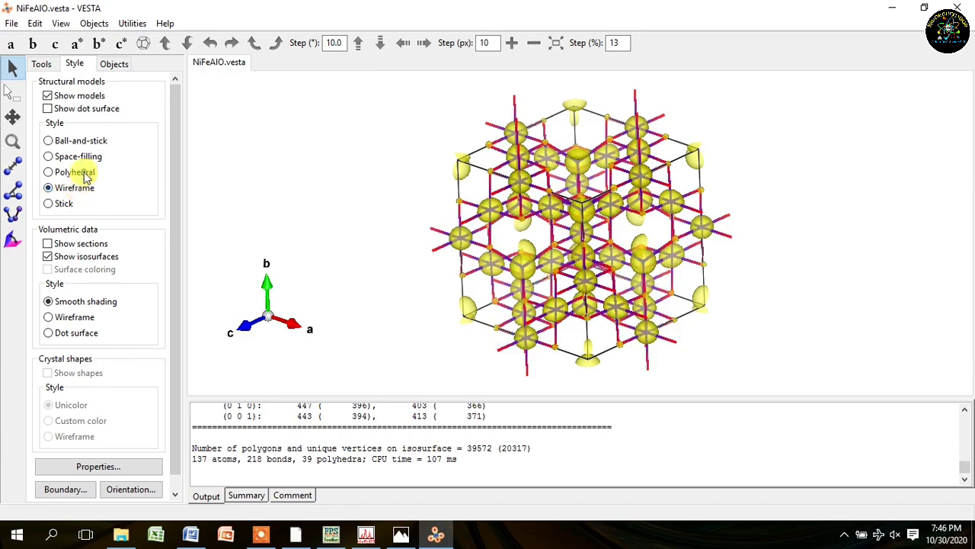
{"action": "left_click_drag", "start_coordinate": [304, 207], "coordinate": [457, 238]}
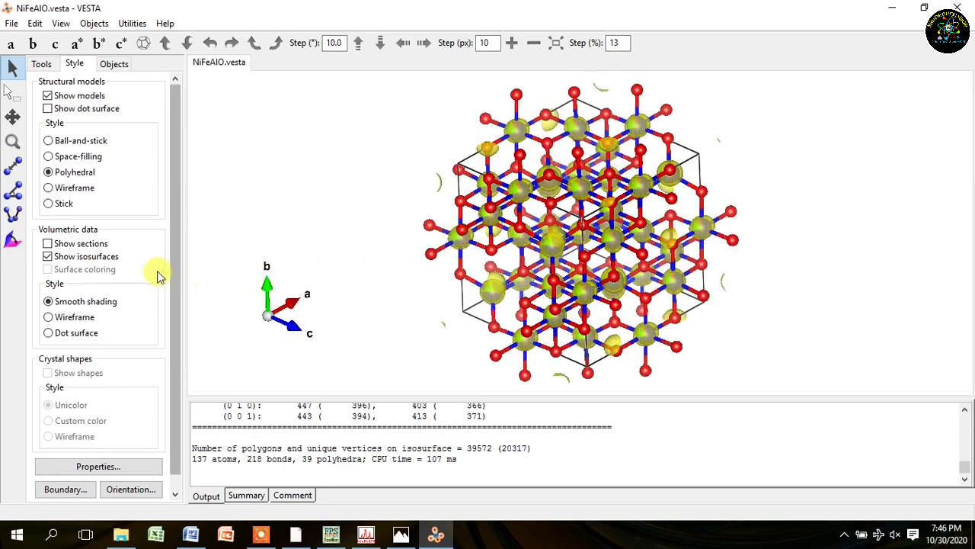
{"action": "left_click", "coordinate": [49, 203]}
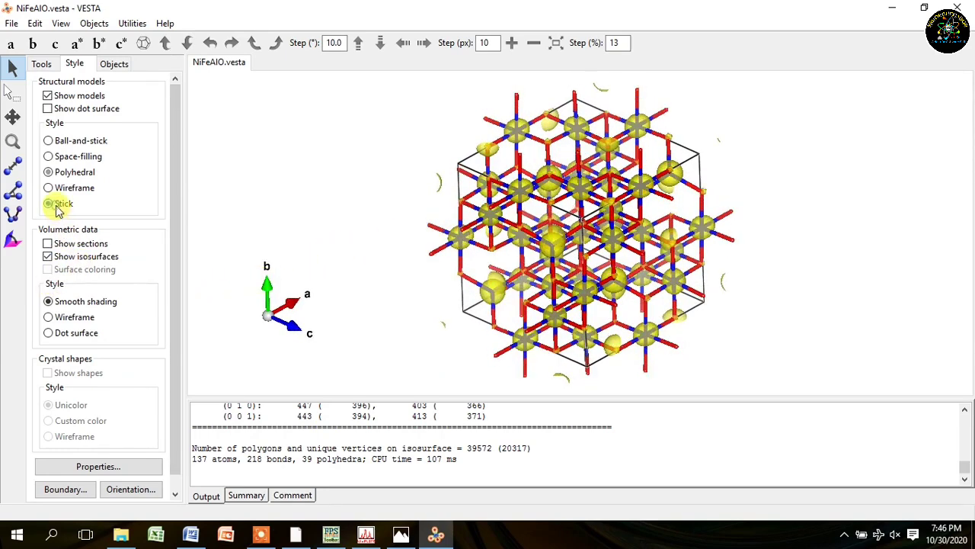
{"action": "left_click", "coordinate": [90, 145]}
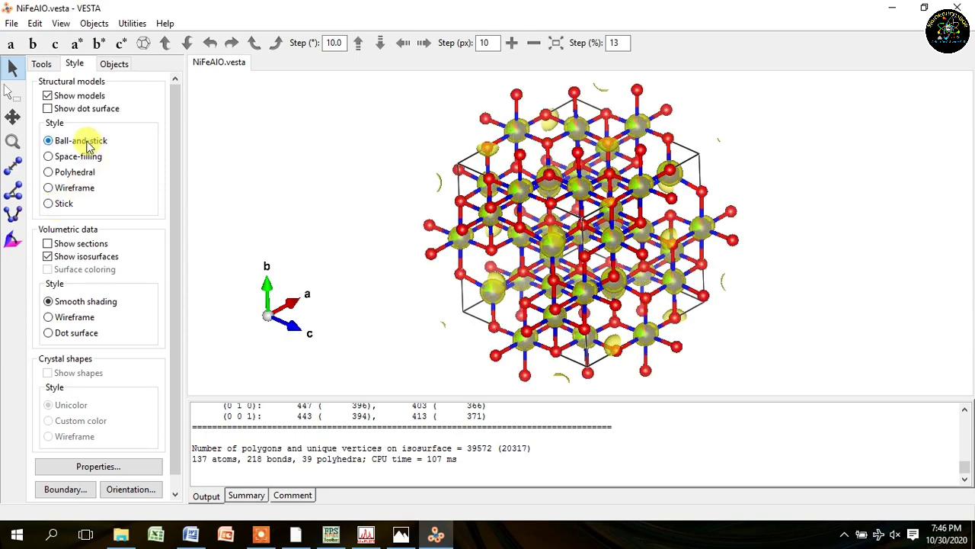
{"action": "left_click", "coordinate": [89, 156]}
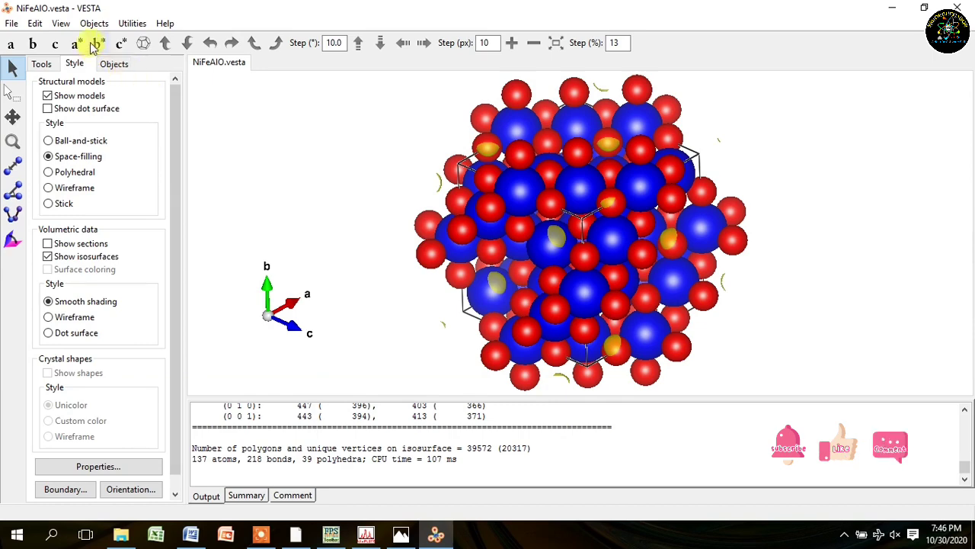
{"action": "left_click", "coordinate": [79, 144]}
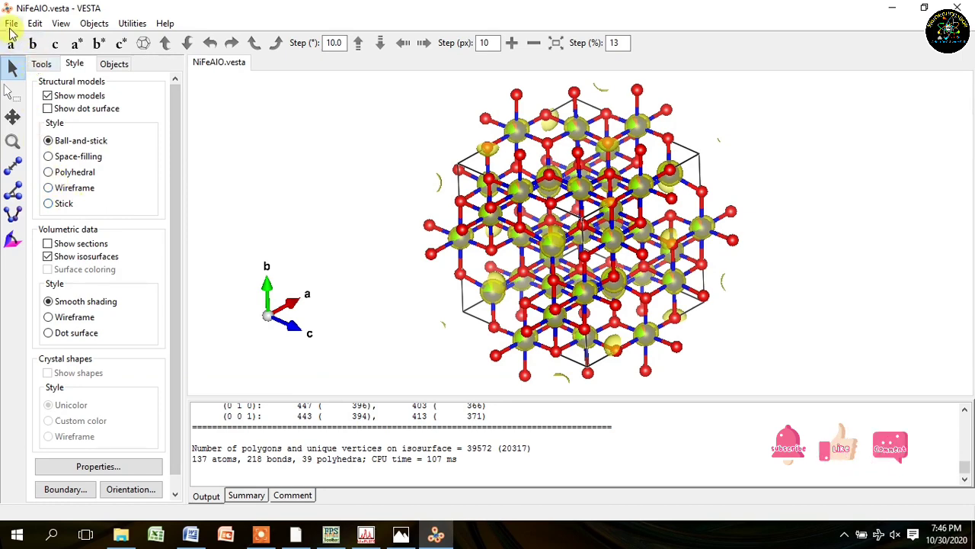
Step: Switch to the OriginPro graph and set its X axis scale from 10 to 70
{"action": "left_click", "coordinate": [891, 8]}
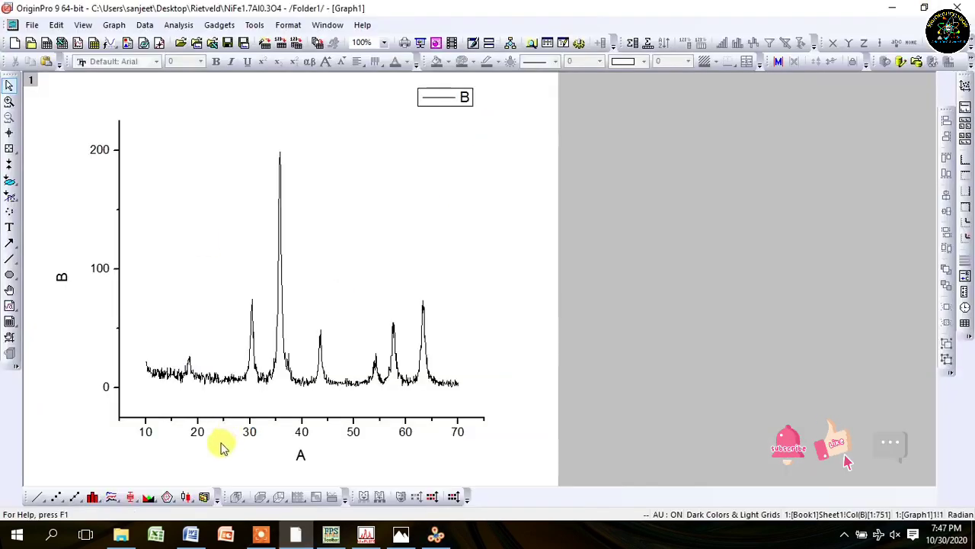
{"action": "double_click", "coordinate": [201, 431]}
{"action": "left_click", "coordinate": [366, 174]}
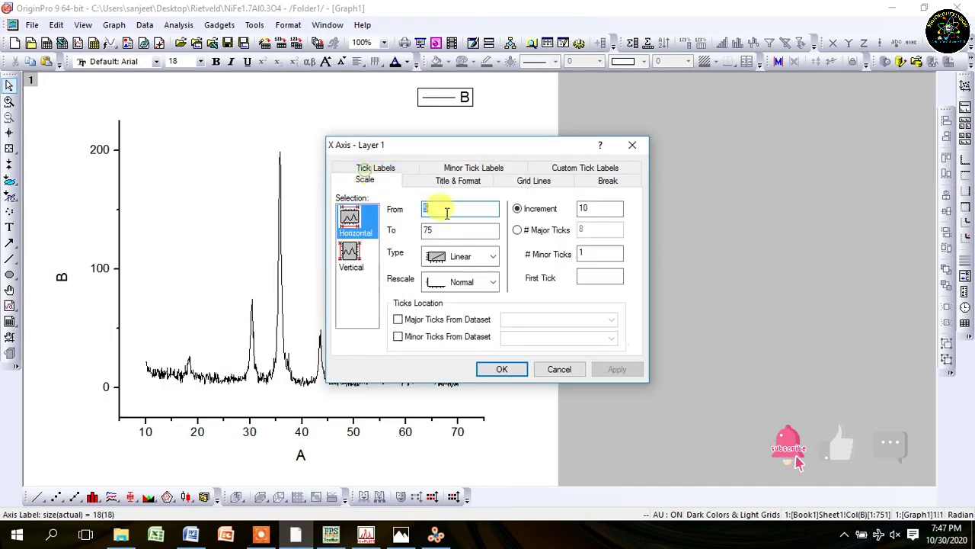
{"action": "type", "text": "10"}
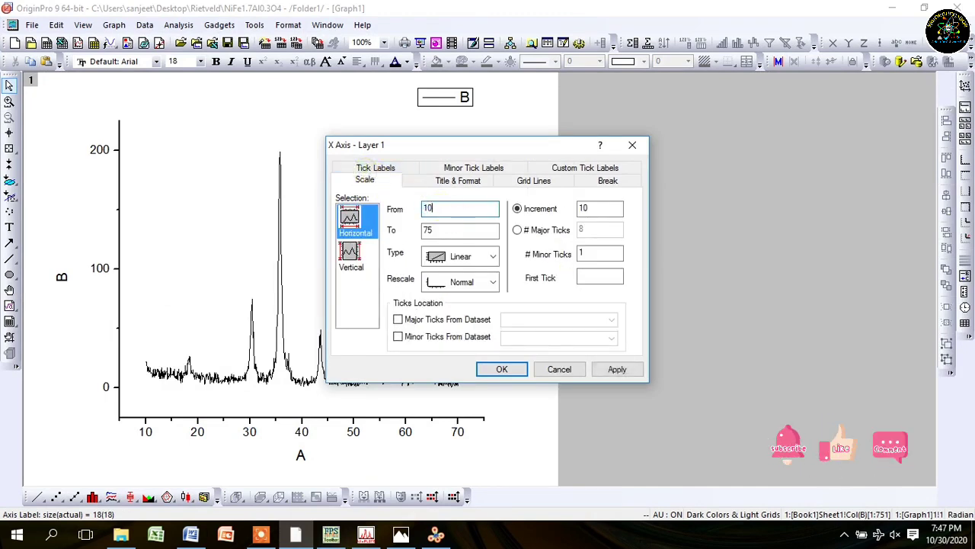
{"action": "key", "text": "Tab"}
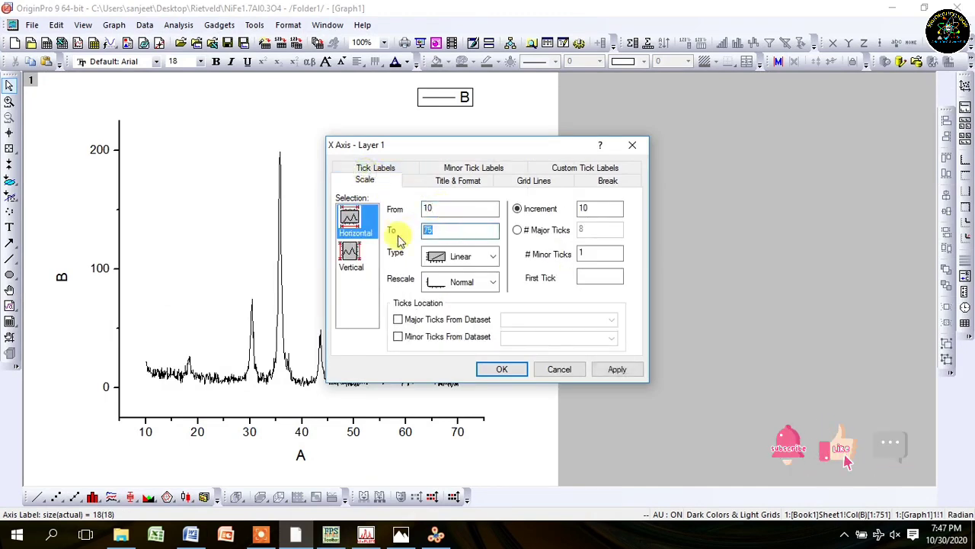
{"action": "type", "text": "70"}
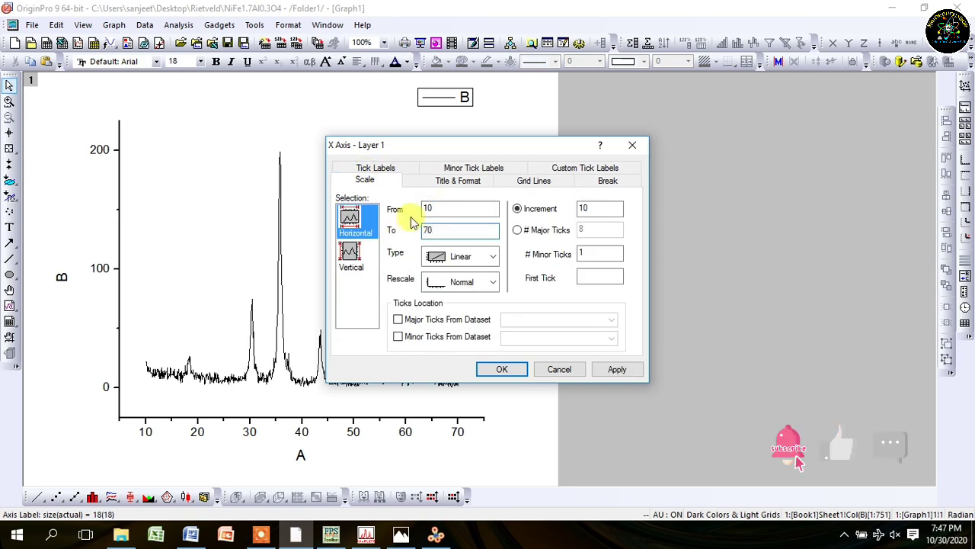
Step: Show the top and right axis lines of the graph with major and minor ticks set to None
{"action": "left_click", "coordinate": [453, 180]}
{"action": "left_click", "coordinate": [344, 328]}
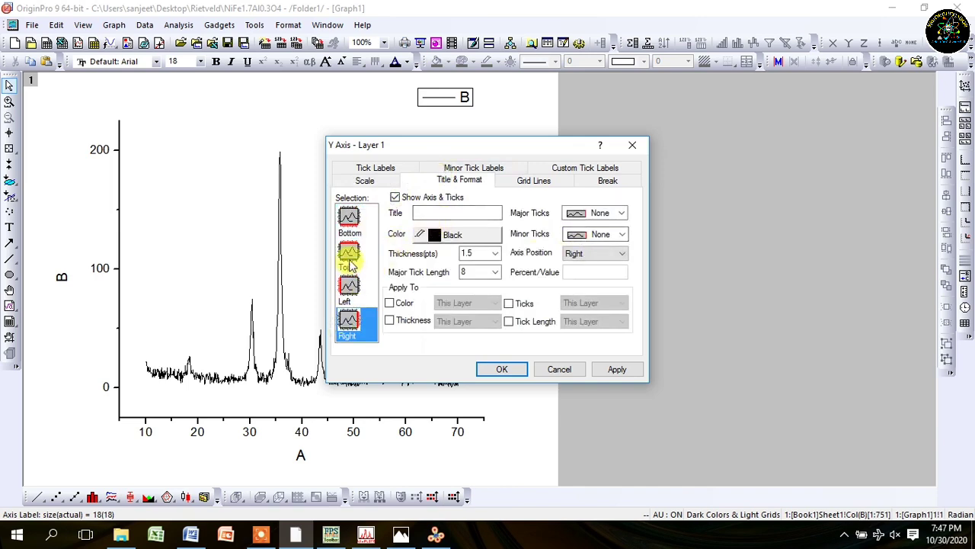
{"action": "left_click", "coordinate": [349, 259]}
{"action": "left_click", "coordinate": [413, 199]}
{"action": "left_click", "coordinate": [613, 234]}
{"action": "left_click", "coordinate": [599, 279]}
{"action": "left_click", "coordinate": [609, 213]}
{"action": "left_click", "coordinate": [602, 258]}
Step: Set both the major and minor ticks of the left axis to None
{"action": "left_click", "coordinate": [350, 288]}
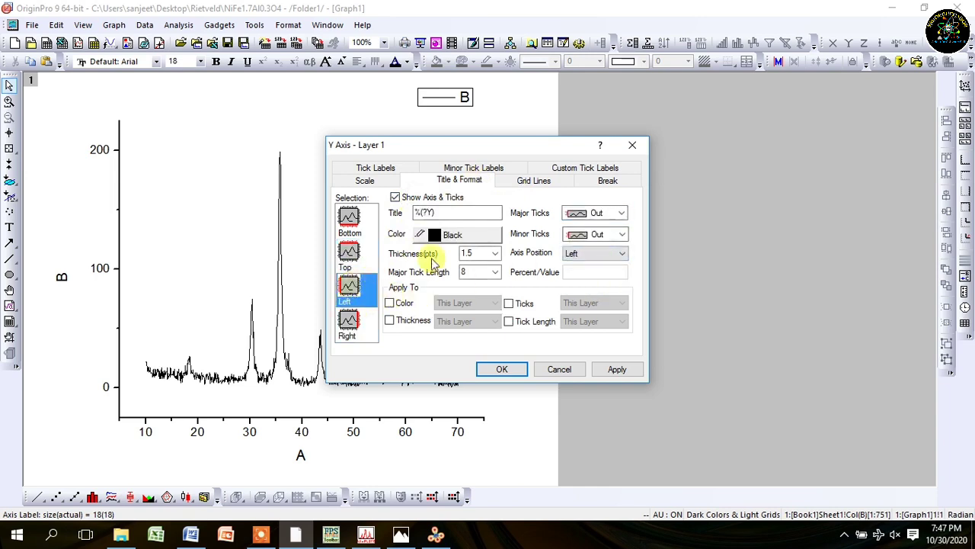
{"action": "left_click", "coordinate": [591, 235]}
{"action": "left_click", "coordinate": [598, 279]}
{"action": "left_click", "coordinate": [593, 212]}
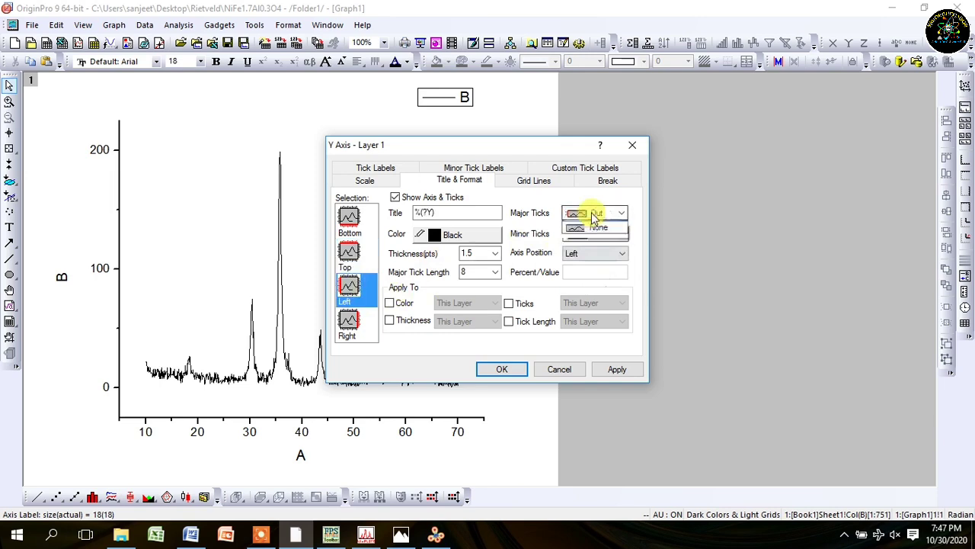
{"action": "left_click", "coordinate": [602, 261]}
Step: Hide the major labels of the left axis and apply the axis settings
{"action": "left_click", "coordinate": [466, 168]}
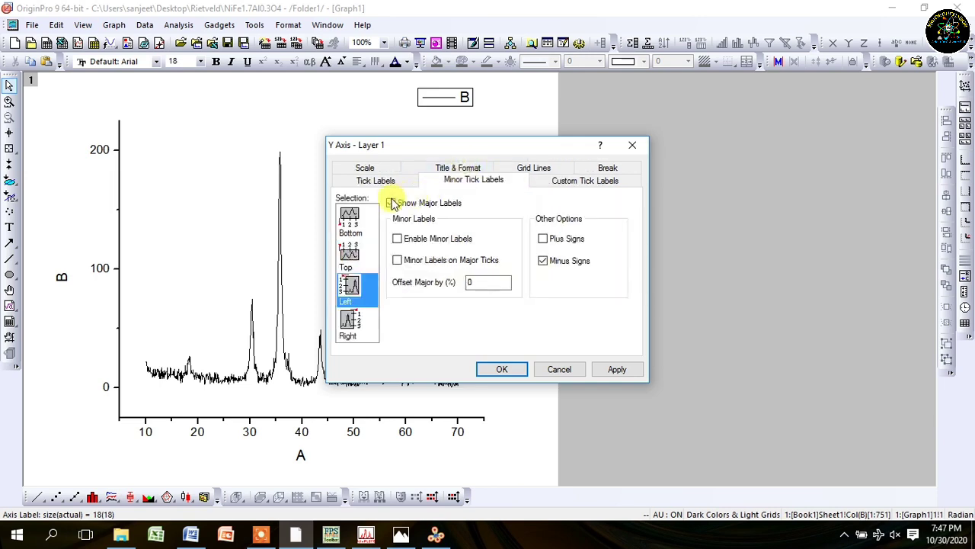
{"action": "left_click", "coordinate": [391, 202]}
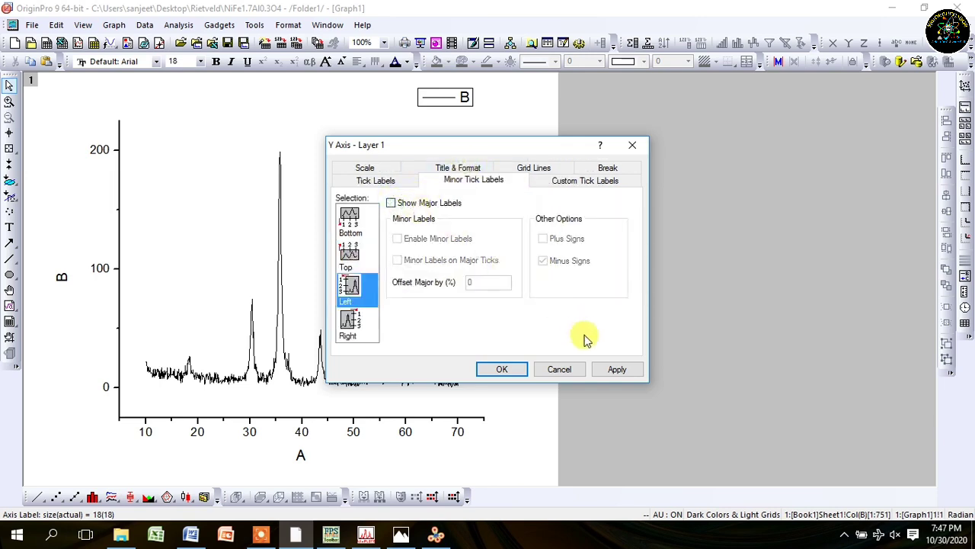
{"action": "left_click", "coordinate": [614, 370]}
{"action": "left_click", "coordinate": [502, 369]}
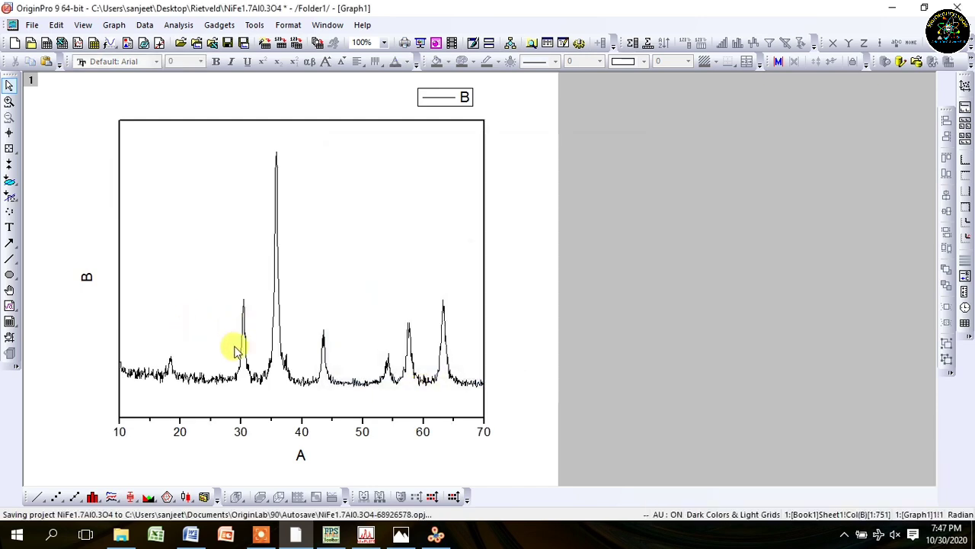
Step: Increase the line thickness of the plotted diffraction curve
{"action": "left_click", "coordinate": [600, 61]}
{"action": "left_click", "coordinate": [571, 111]}
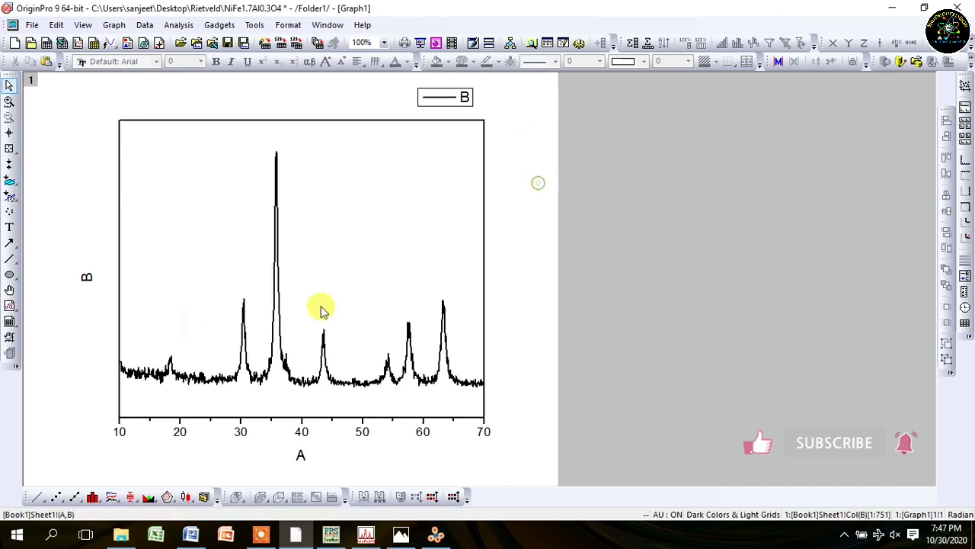
Step: Replace the vertical axis title with "Intensity(a.u)"
{"action": "double_click", "coordinate": [87, 278]}
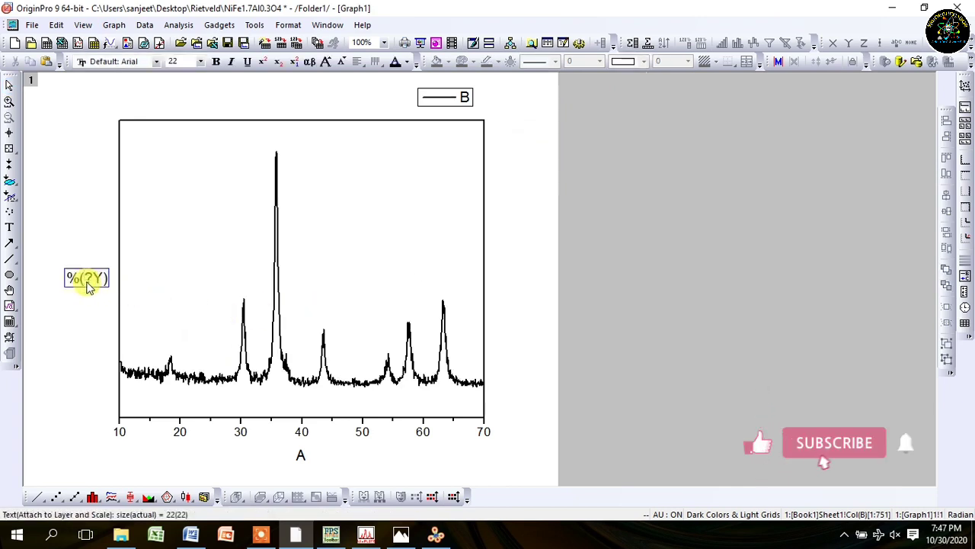
{"action": "type", "text": "A"}
{"action": "type", "text": "Inte"}
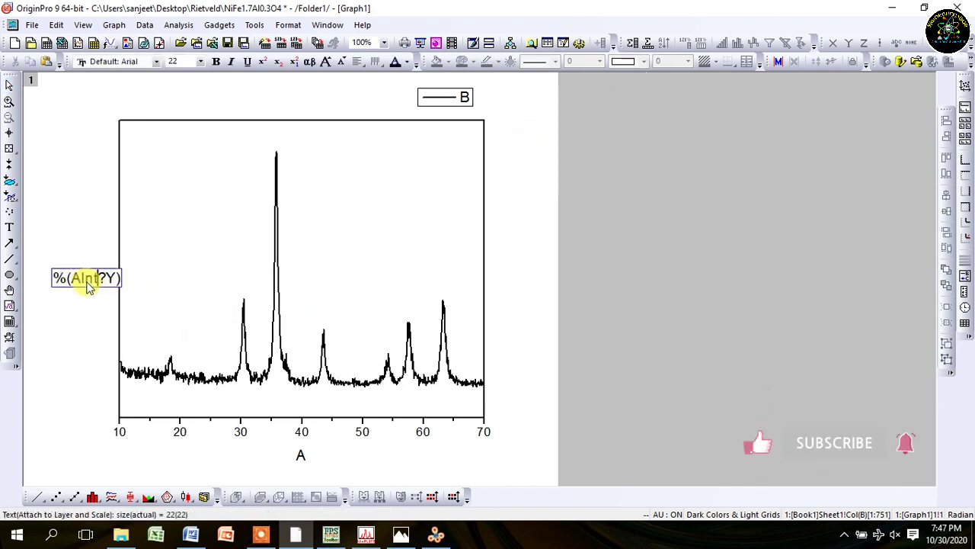
{"action": "type", "text": "nsity"}
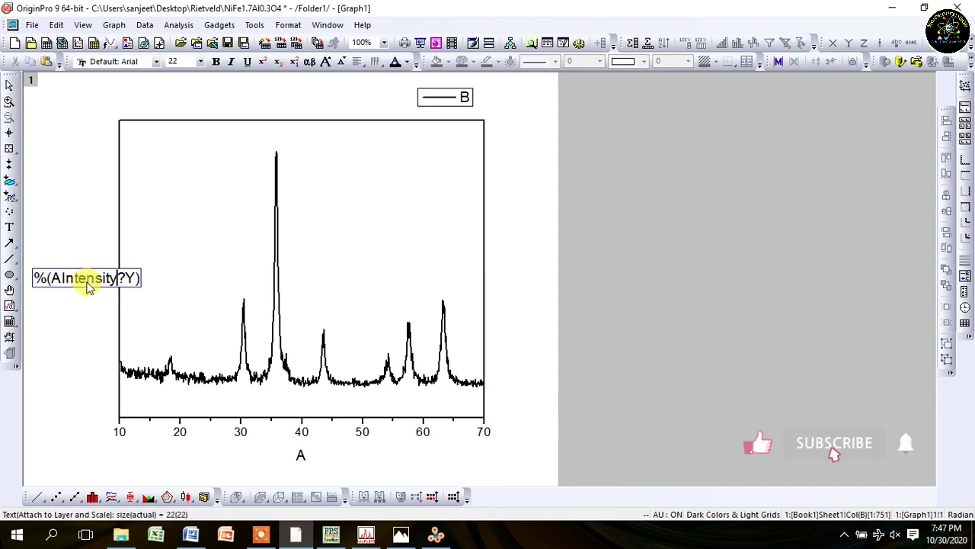
{"action": "type", "text": "("}
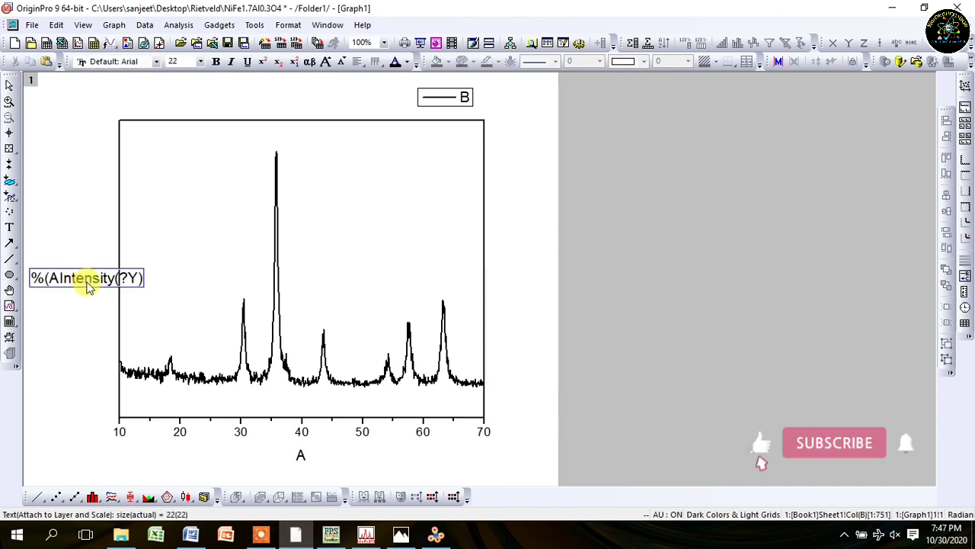
{"action": "key", "text": "ctrl+a"}
{"action": "key", "text": "BackSpace"}
{"action": "type", "text": "Inten"}
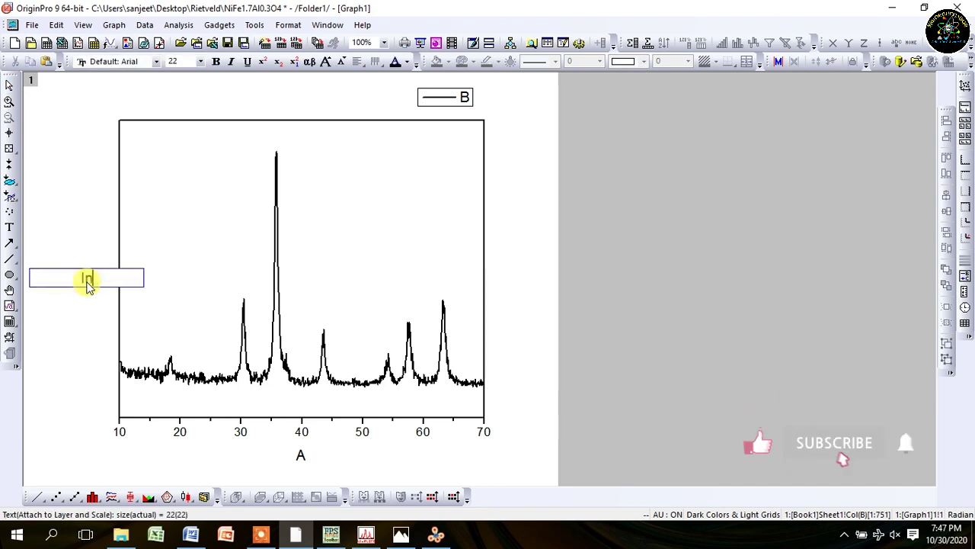
{"action": "type", "text": "sity(a."}
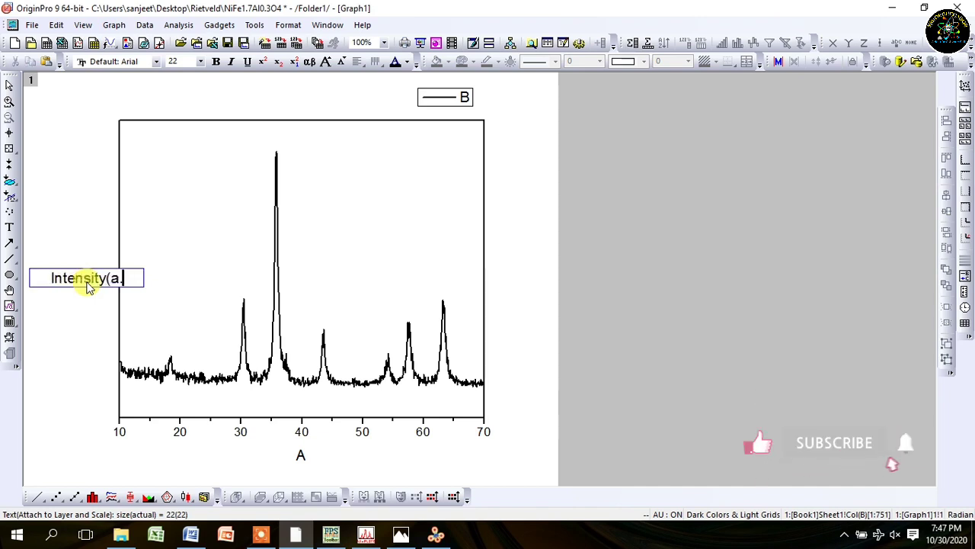
{"action": "type", "text": "u)"}
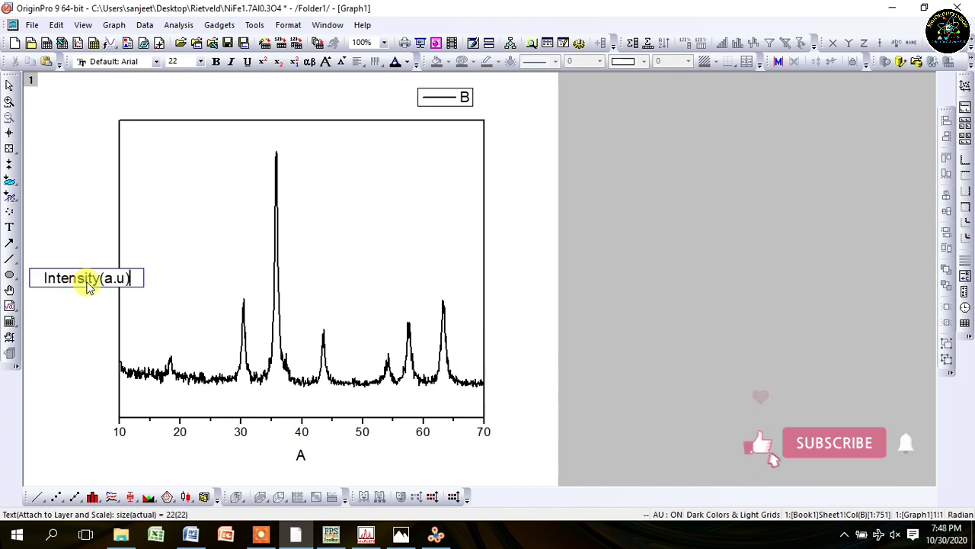
Step: Format the Intensity(a.u) title in bold at size 36 and reposition it beside the vertical axis
{"action": "key", "text": "ctrl+a"}
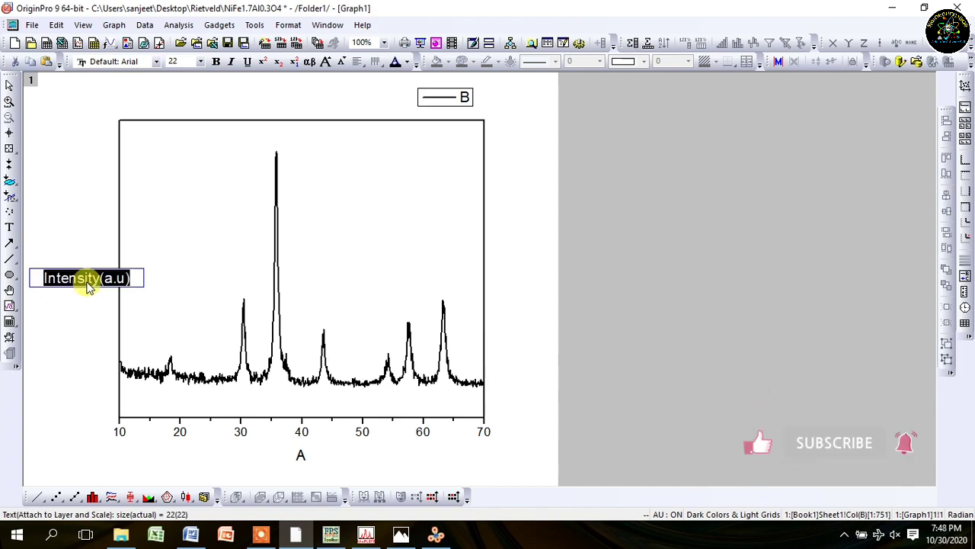
{"action": "left_click", "coordinate": [200, 61]}
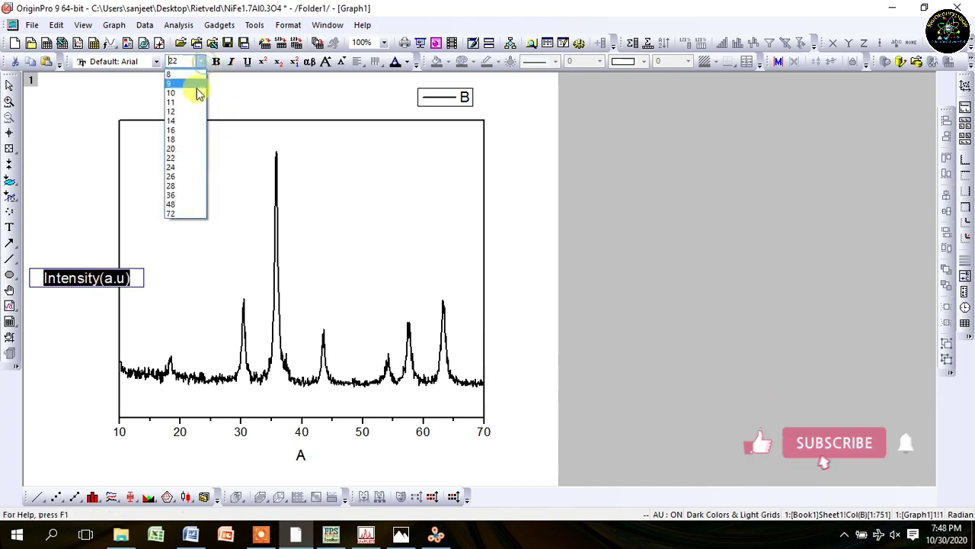
{"action": "left_click", "coordinate": [177, 195]}
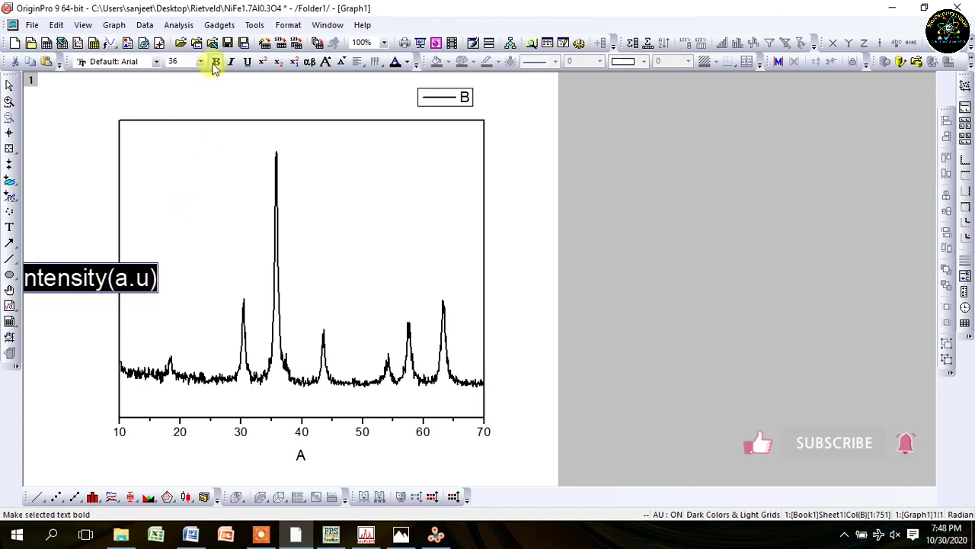
{"action": "left_click", "coordinate": [203, 102]}
{"action": "left_click", "coordinate": [99, 256]}
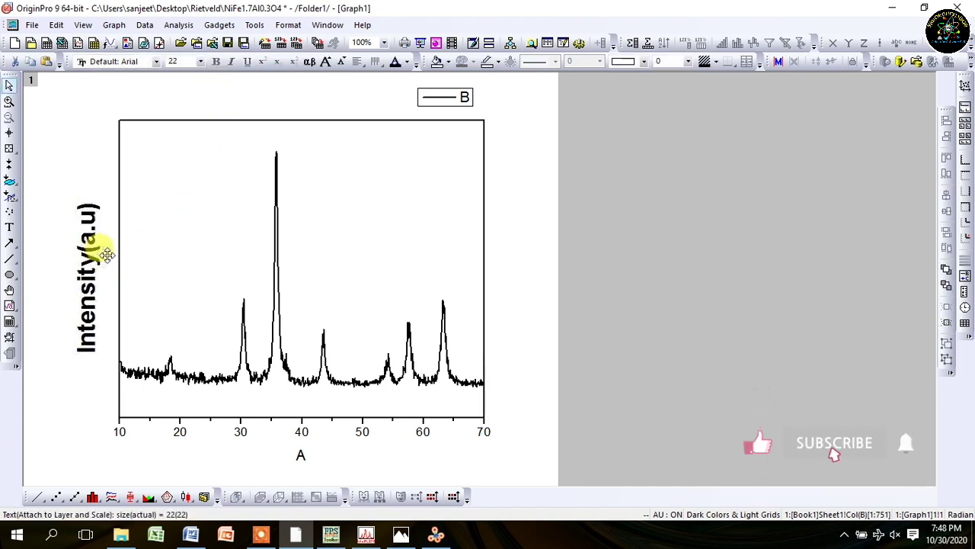
{"action": "left_click_drag", "start_coordinate": [105, 255], "coordinate": [117, 246]}
Step: Set the horizontal axis tick labels to size 28 and bold
{"action": "left_click", "coordinate": [126, 436]}
{"action": "left_click", "coordinate": [200, 61]}
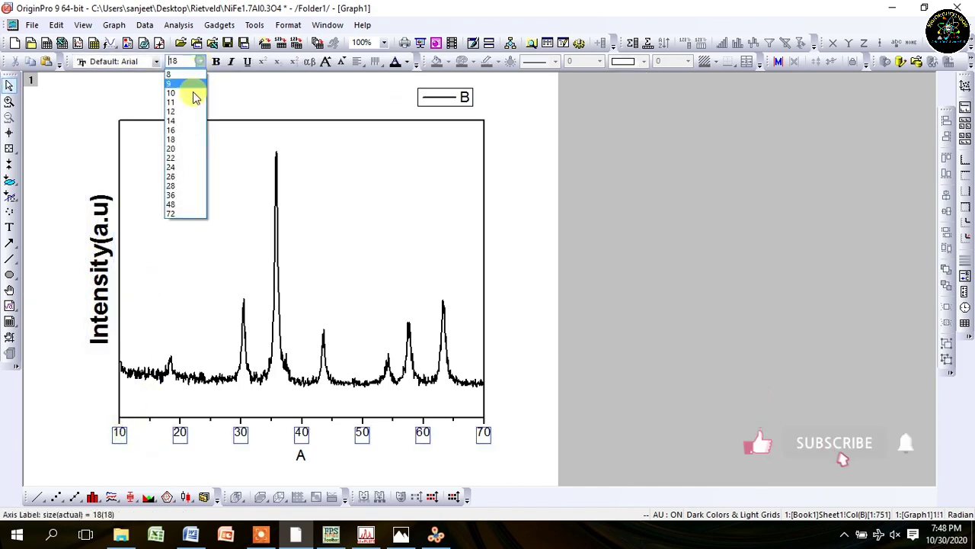
{"action": "left_click", "coordinate": [182, 187]}
{"action": "left_click", "coordinate": [512, 364]}
Step: Replace the horizontal axis title with "2θ(Degree)", inserting the theta character from the Symbol Map
{"action": "double_click", "coordinate": [302, 464]}
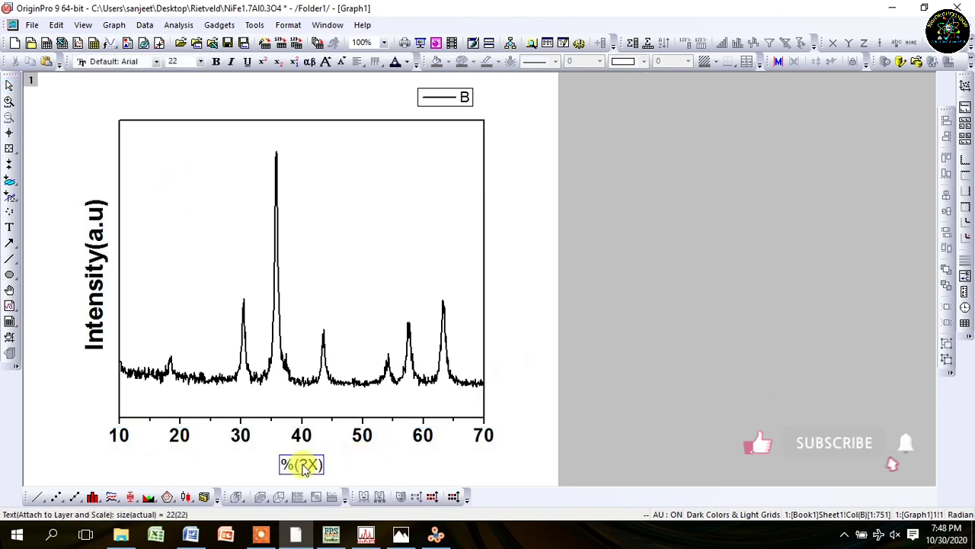
{"action": "key", "text": "ctrl+a"}
{"action": "type", "text": "2"}
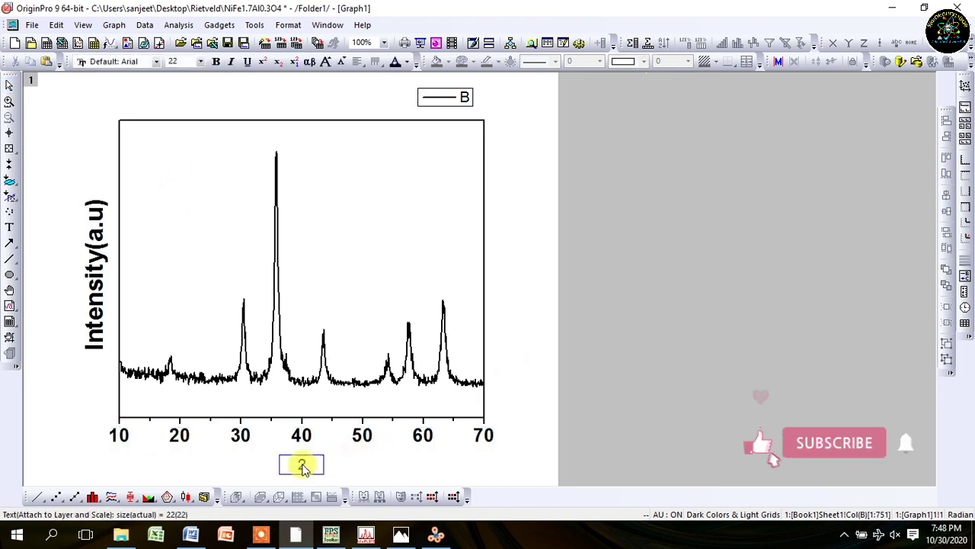
{"action": "right_click", "coordinate": [301, 463]}
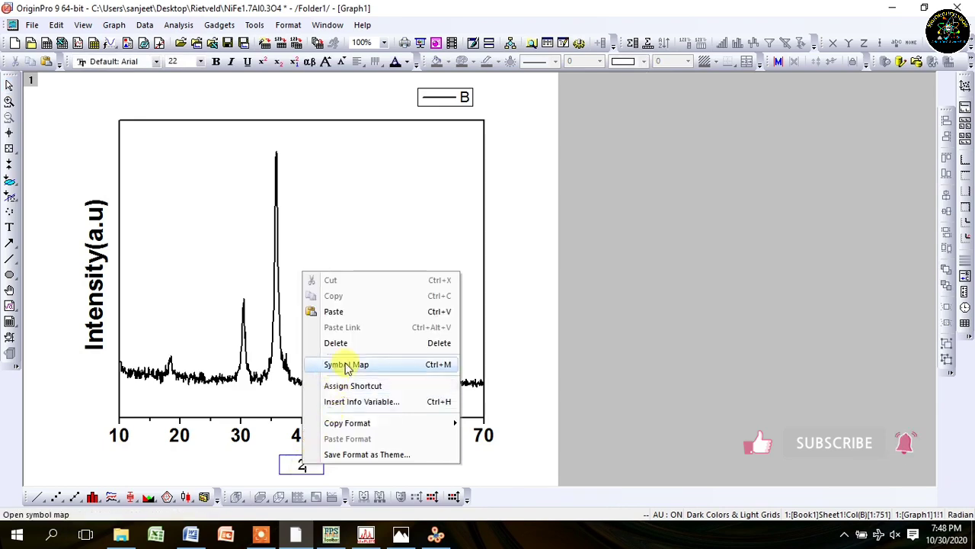
{"action": "left_click", "coordinate": [328, 364]}
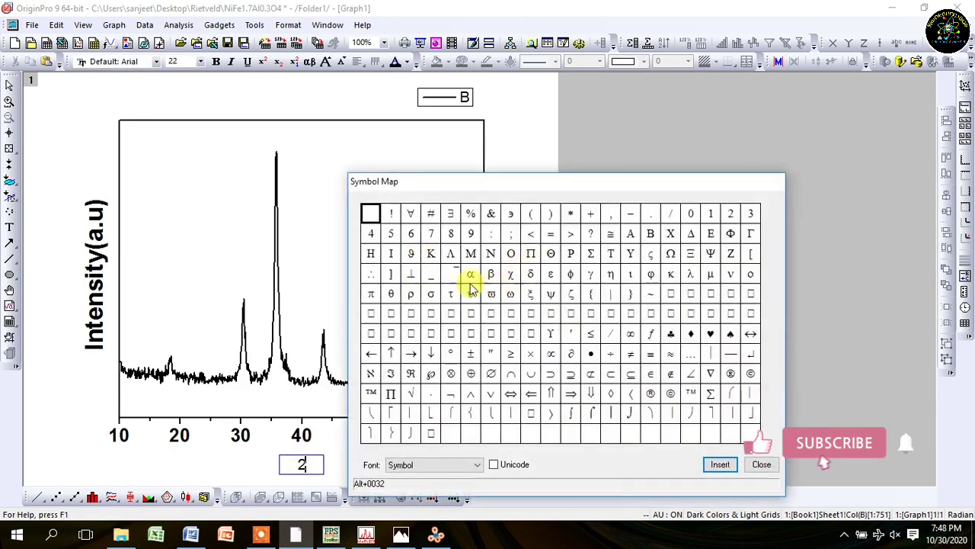
{"action": "left_click", "coordinate": [391, 293]}
{"action": "left_click", "coordinate": [720, 464]}
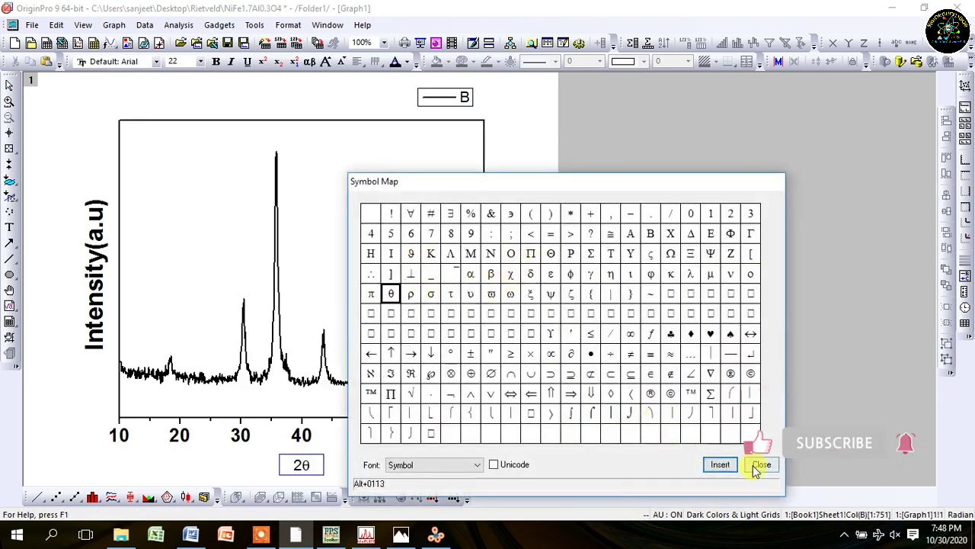
{"action": "left_click", "coordinate": [760, 465]}
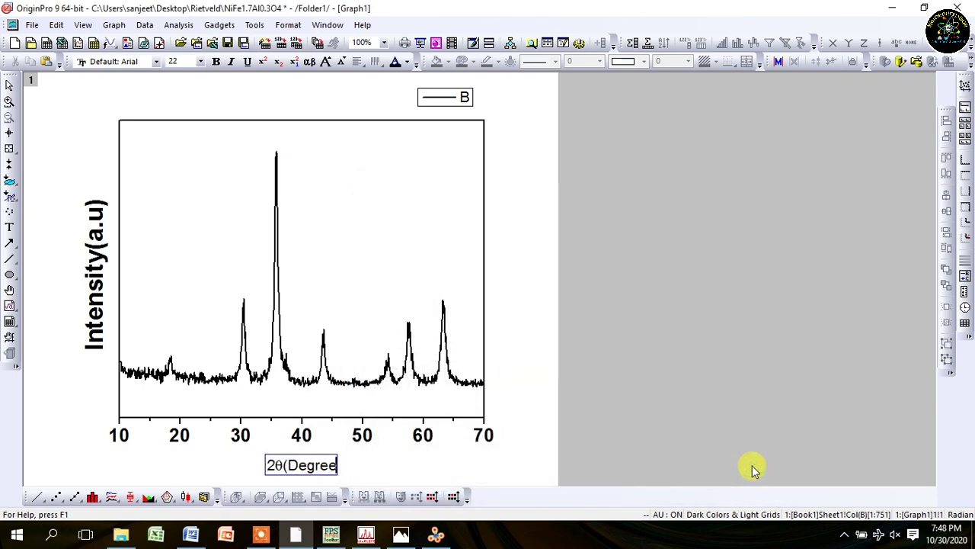
Step: Format the 2θ(Degree) title in bold at size 36 and move it slightly closer to the tick labels
{"action": "key", "text": "ctrl+a"}
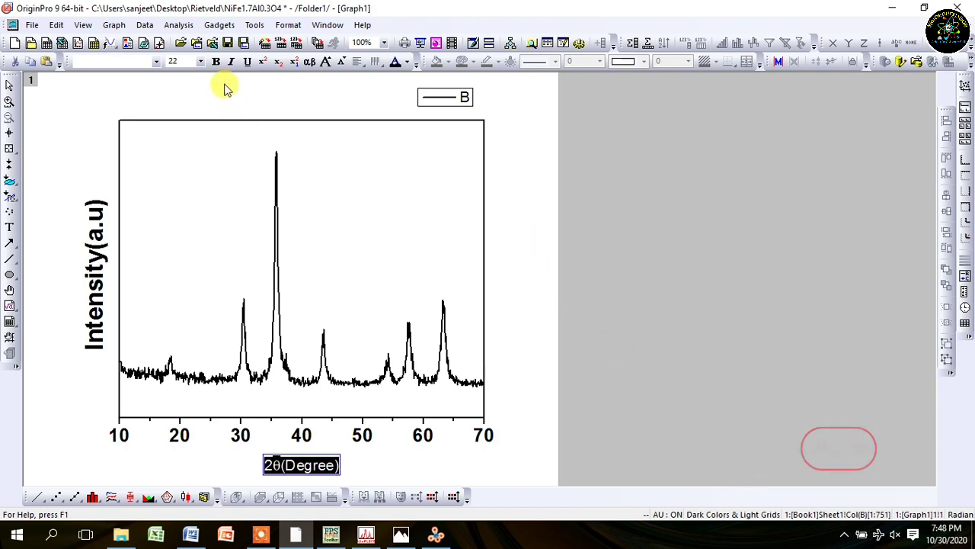
{"action": "left_click", "coordinate": [201, 61]}
{"action": "left_click", "coordinate": [167, 195]}
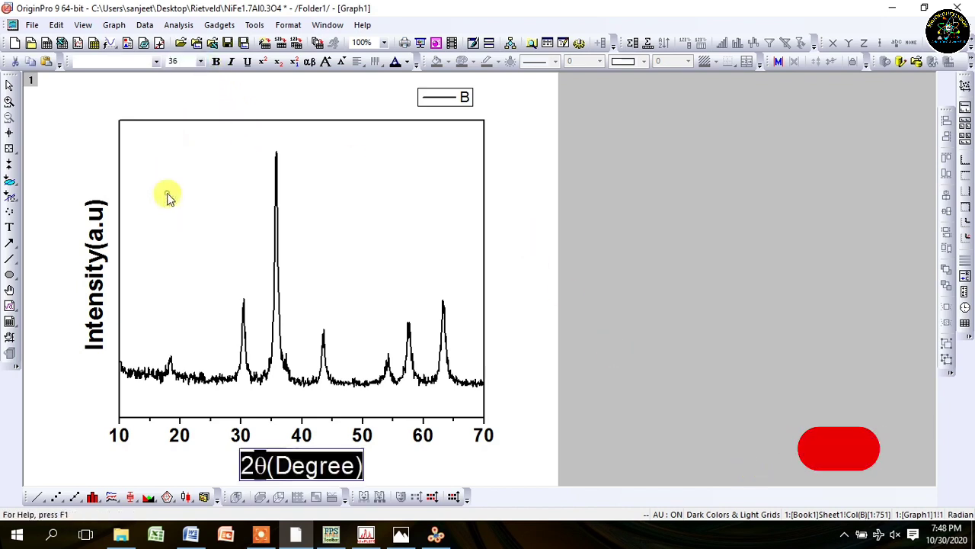
{"action": "left_click", "coordinate": [216, 61]}
{"action": "left_click", "coordinate": [392, 447]}
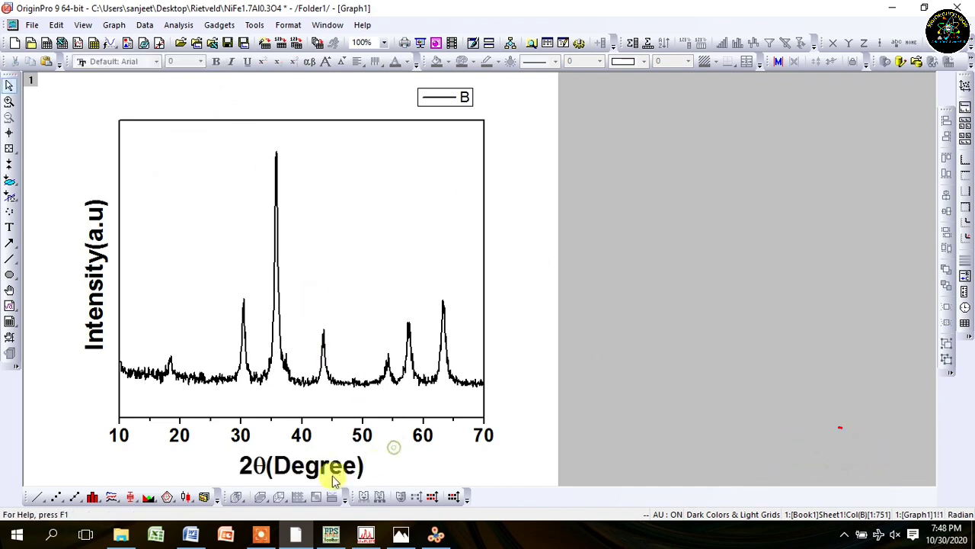
{"action": "left_click", "coordinate": [373, 462]}
{"action": "left_click", "coordinate": [414, 462]}
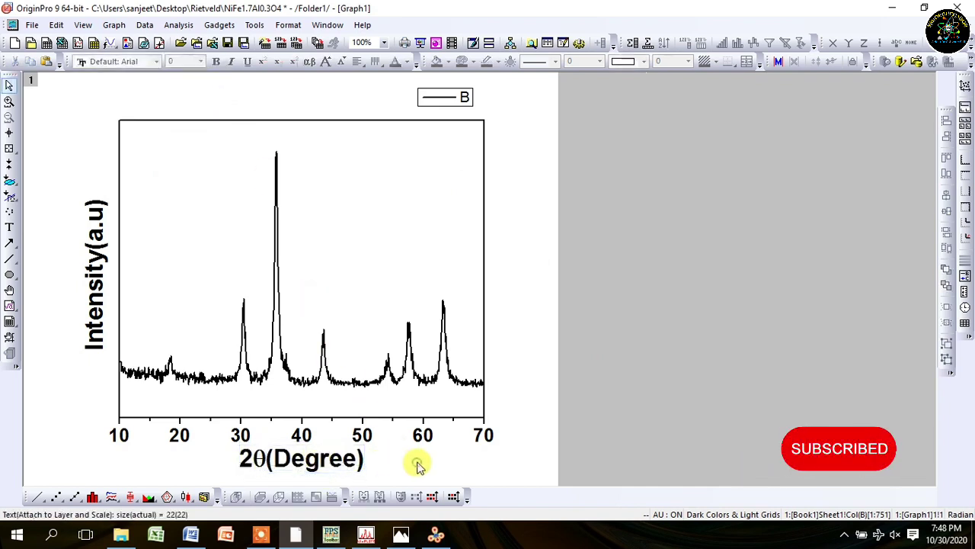
Step: Delete the legend above the graph
{"action": "left_click", "coordinate": [467, 97]}
{"action": "key", "text": "Delete"}
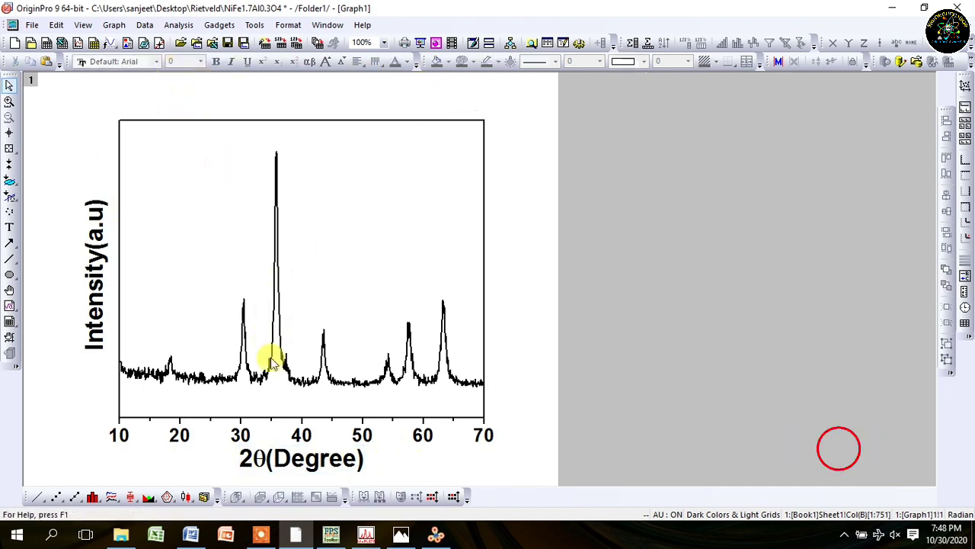
{"action": "left_click", "coordinate": [309, 455]}
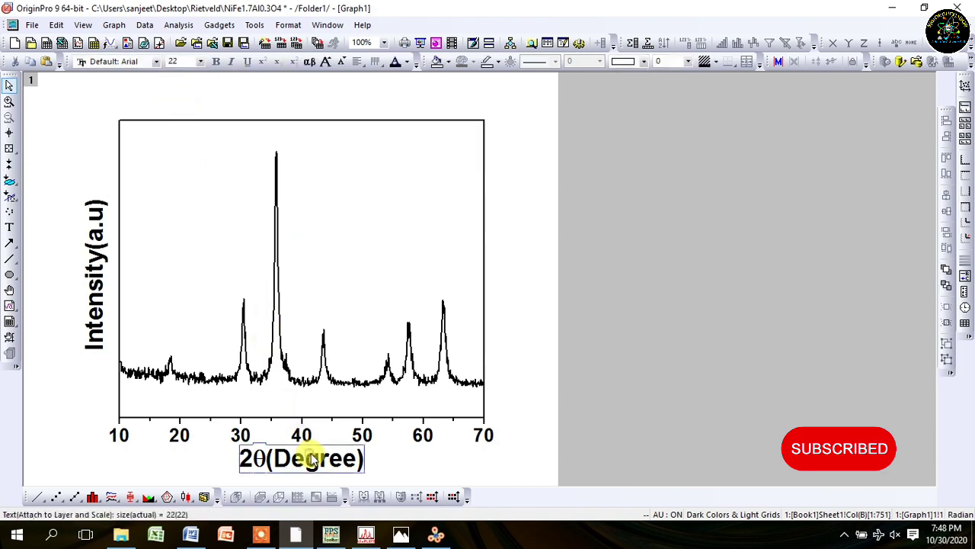
{"action": "left_click", "coordinate": [376, 461]}
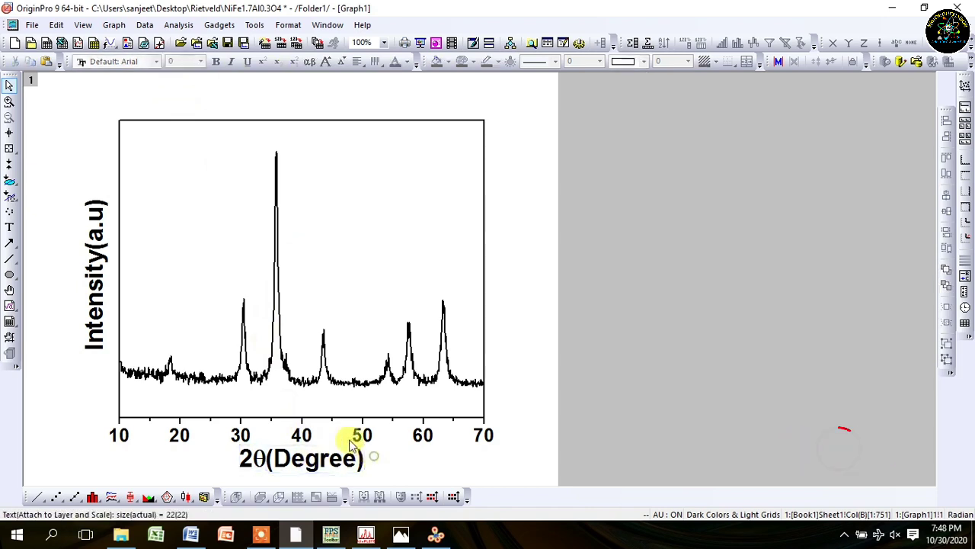
Step: Export the active graph page as a JPG image named "XRD Pattern" into the Rietveld folder on the Desktop
{"action": "left_click", "coordinate": [32, 25]}
{"action": "mouse_move", "coordinate": [89, 308]}
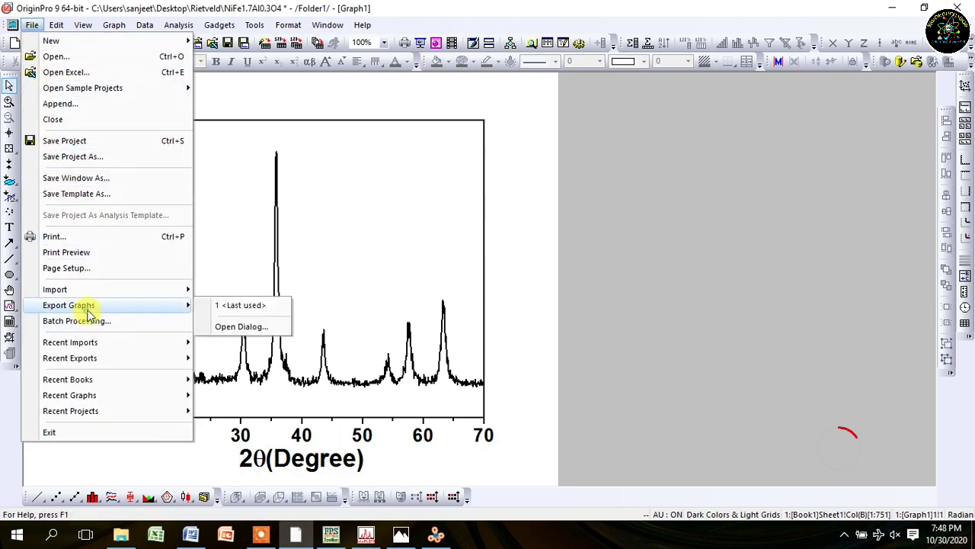
{"action": "left_click", "coordinate": [233, 326]}
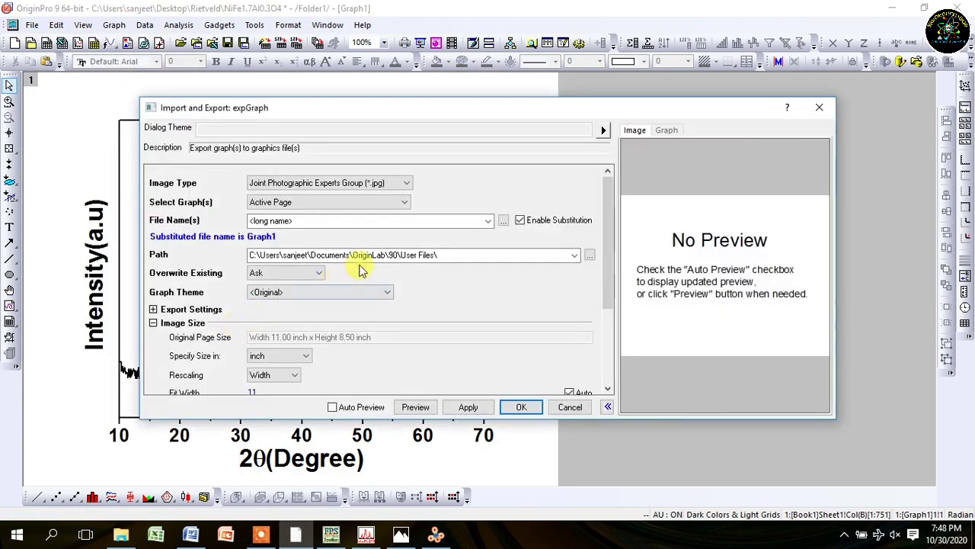
{"action": "left_click", "coordinate": [501, 220]}
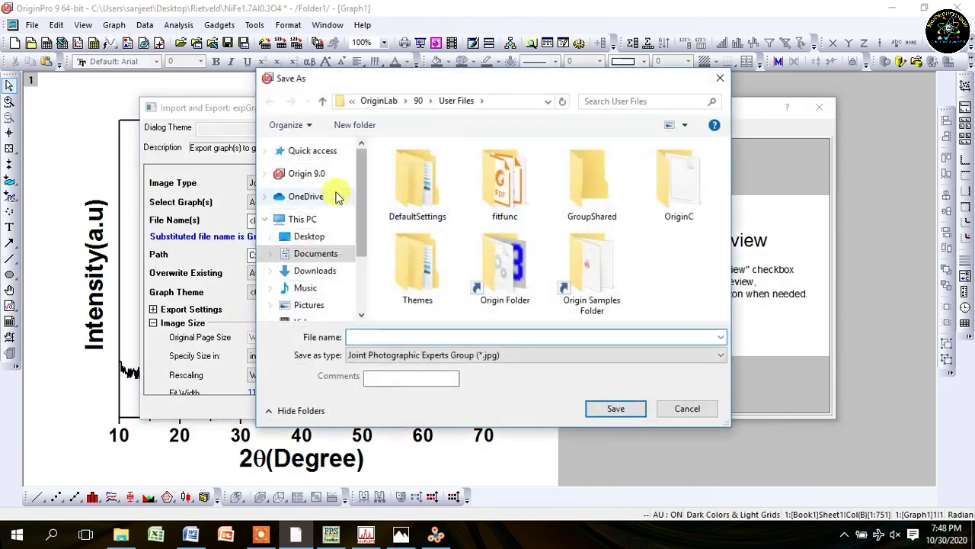
{"action": "left_click", "coordinate": [338, 241]}
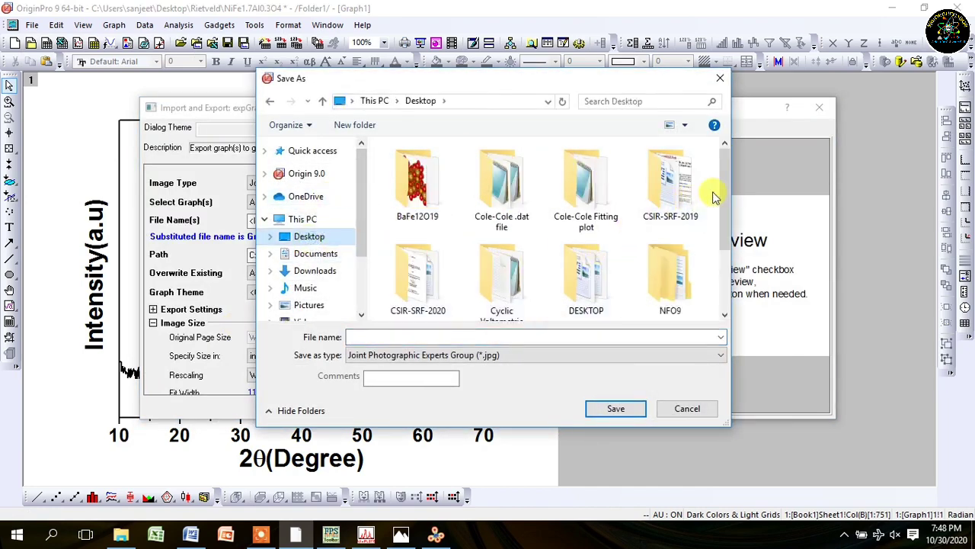
{"action": "left_click_drag", "start_coordinate": [723, 200], "coordinate": [725, 257]}
{"action": "double_click", "coordinate": [429, 279]}
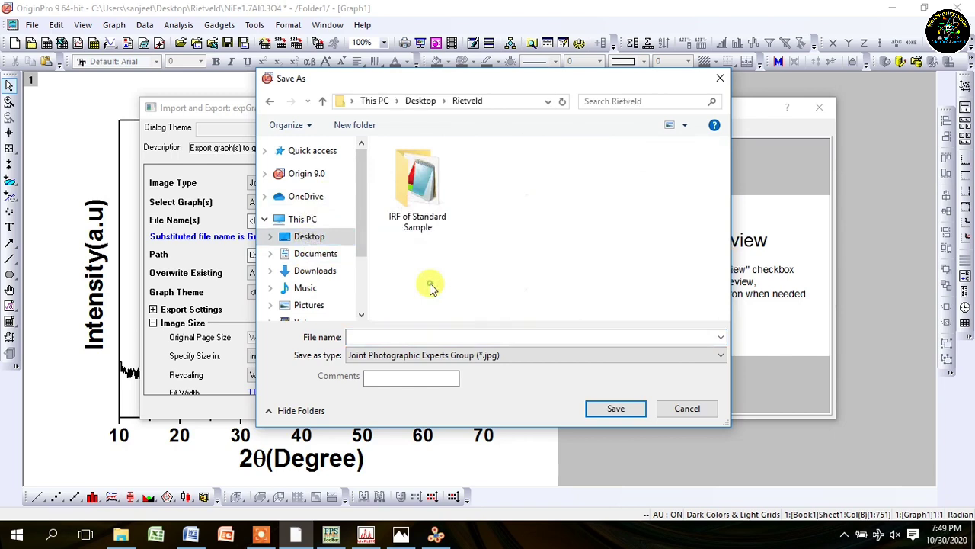
{"action": "left_click", "coordinate": [420, 337]}
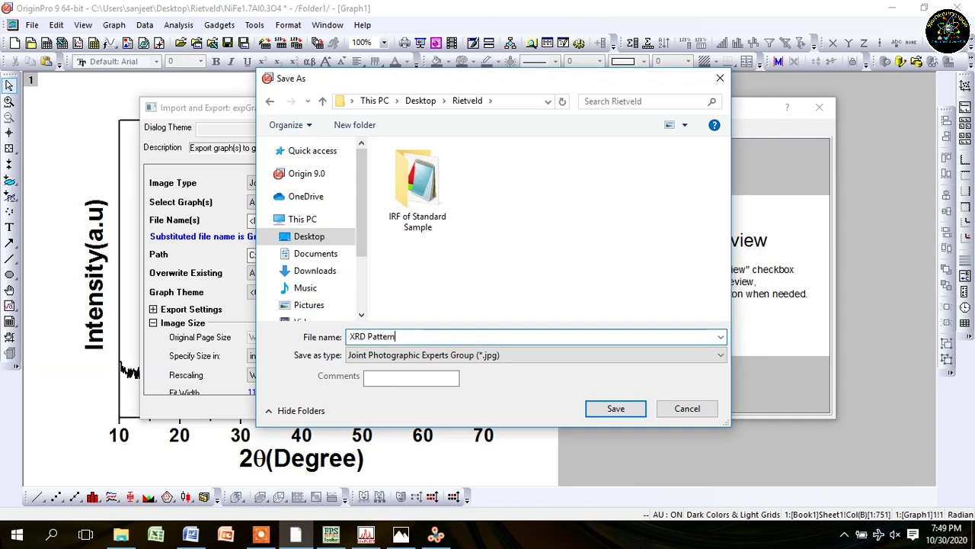
{"action": "left_click", "coordinate": [602, 407]}
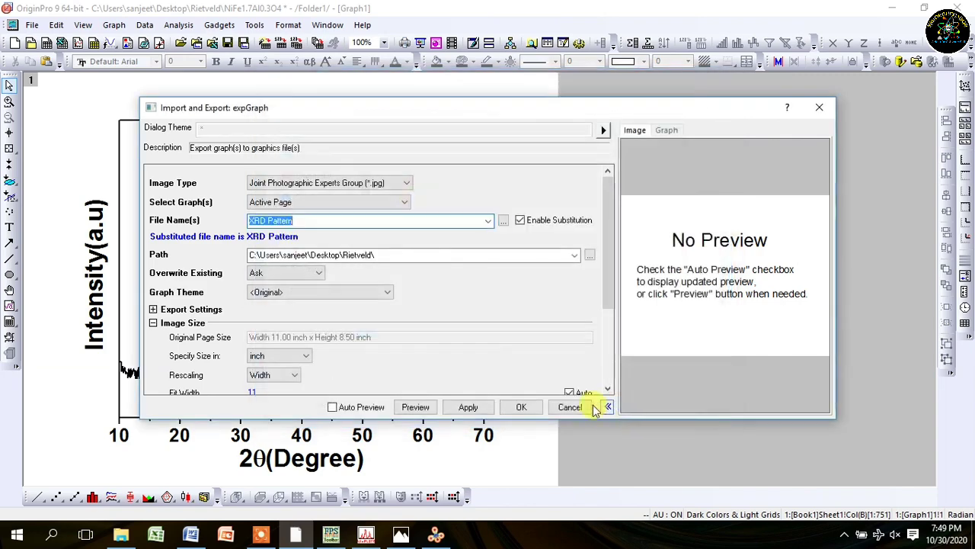
{"action": "left_click", "coordinate": [521, 408]}
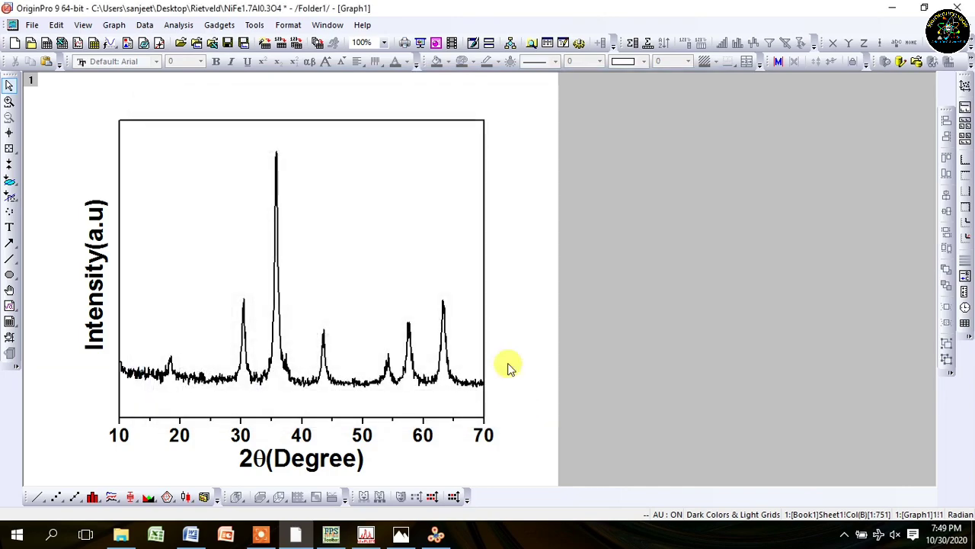
Step: Minimize the OriginPro and Word windows to reveal the desktop
{"action": "left_click", "coordinate": [893, 8]}
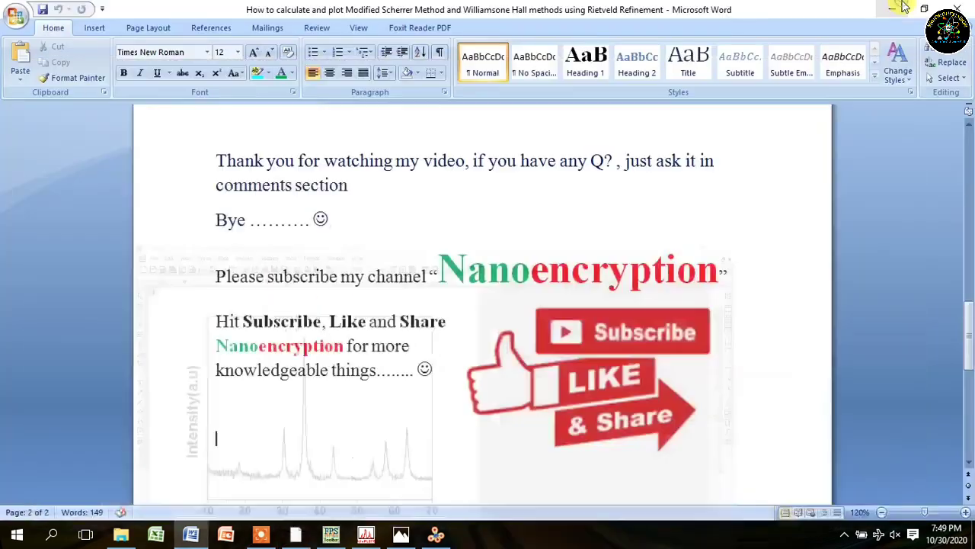
{"action": "left_click", "coordinate": [903, 6]}
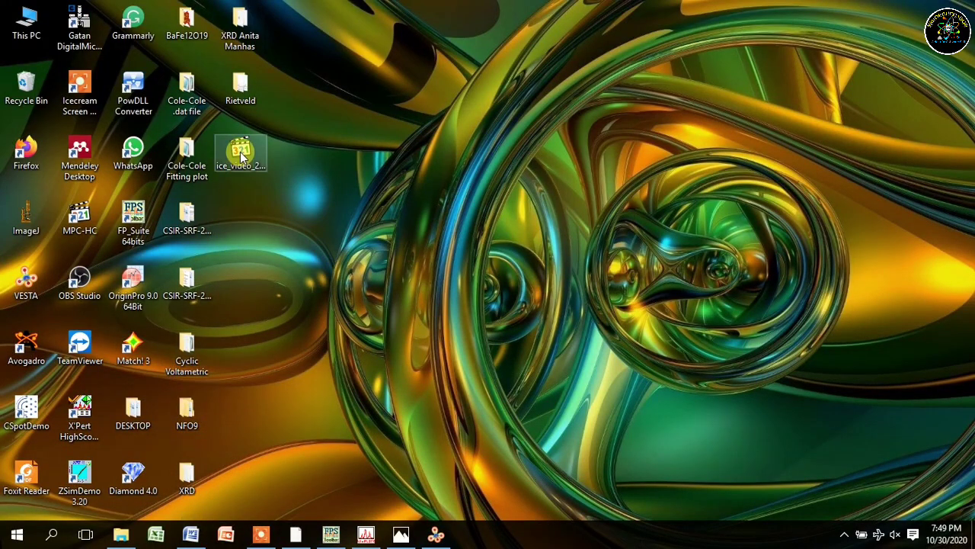
Step: Open the exported XRD Pattern image from the Rietveld folder on the desktop to view it
{"action": "double_click", "coordinate": [240, 85]}
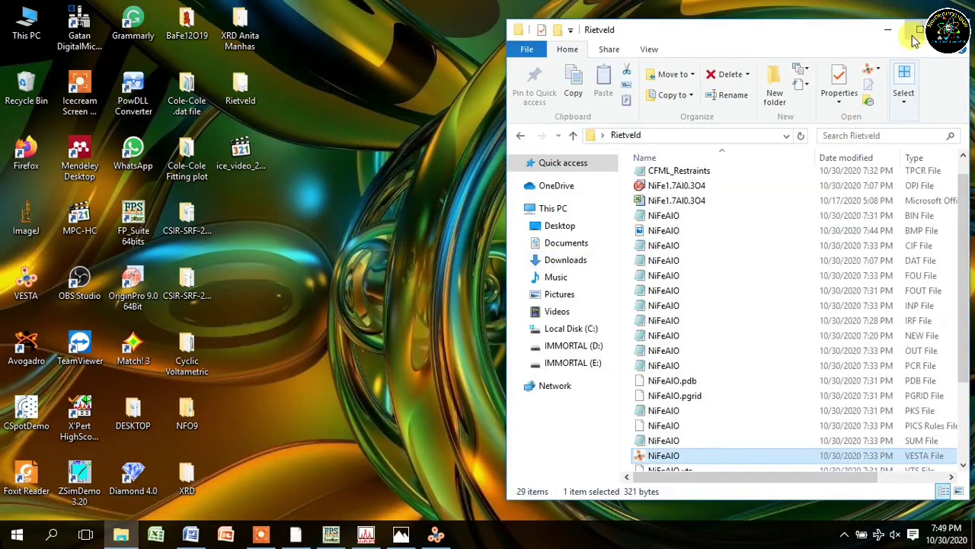
{"action": "left_click", "coordinate": [918, 32]}
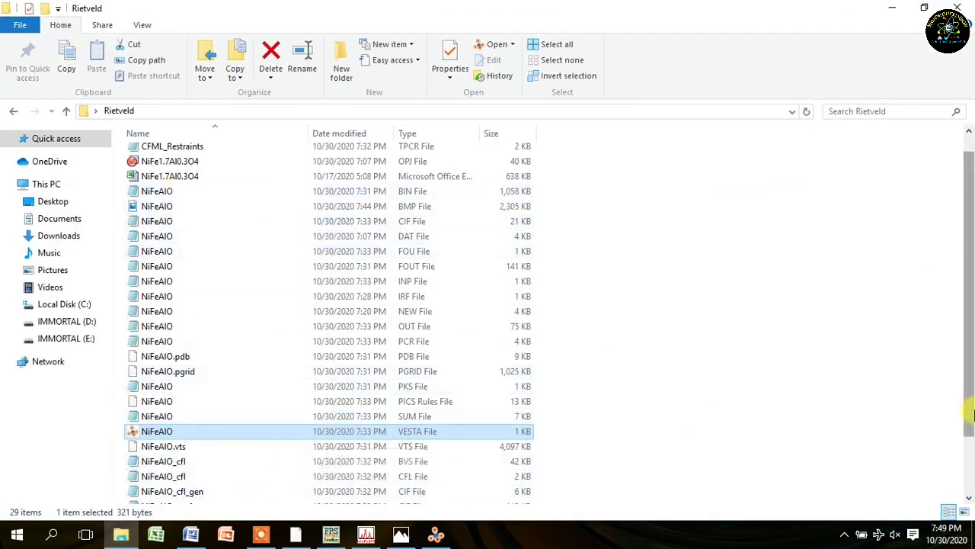
{"action": "scroll", "coordinate": [972, 414], "scroll_direction": "down", "scroll_amount": 2}
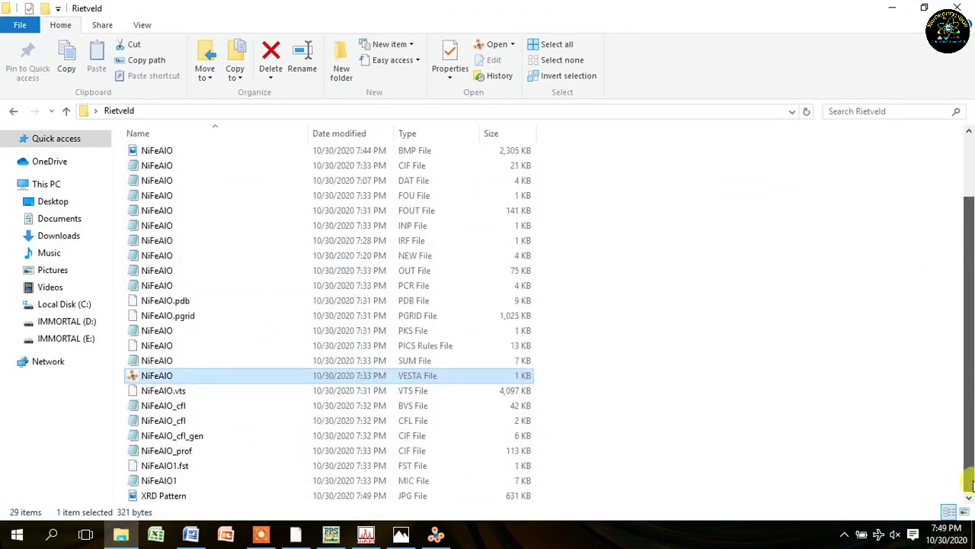
{"action": "double_click", "coordinate": [202, 496]}
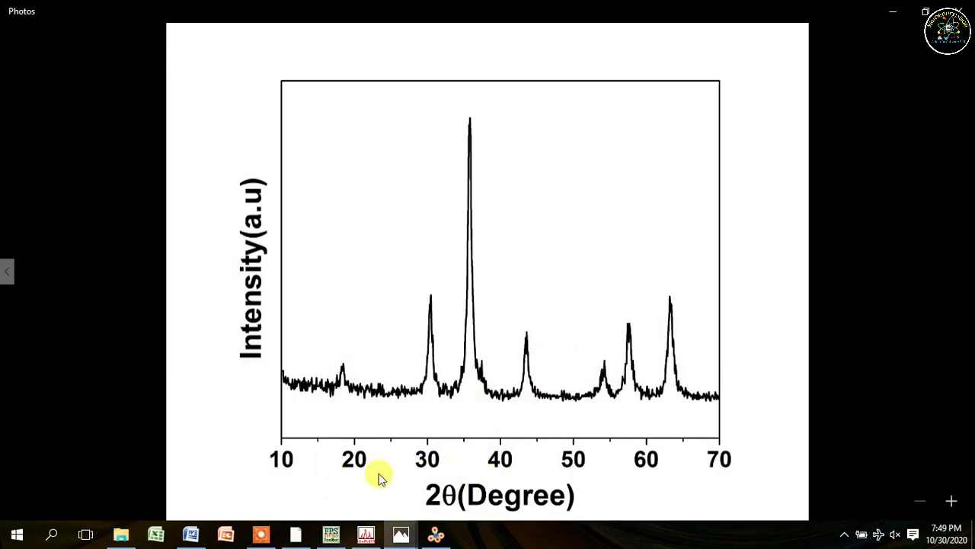
Step: Check the first peak's Miller index in WinPLOTR, and add a bold (111) text label above that peak in OriginPro
{"action": "left_click", "coordinate": [366, 533]}
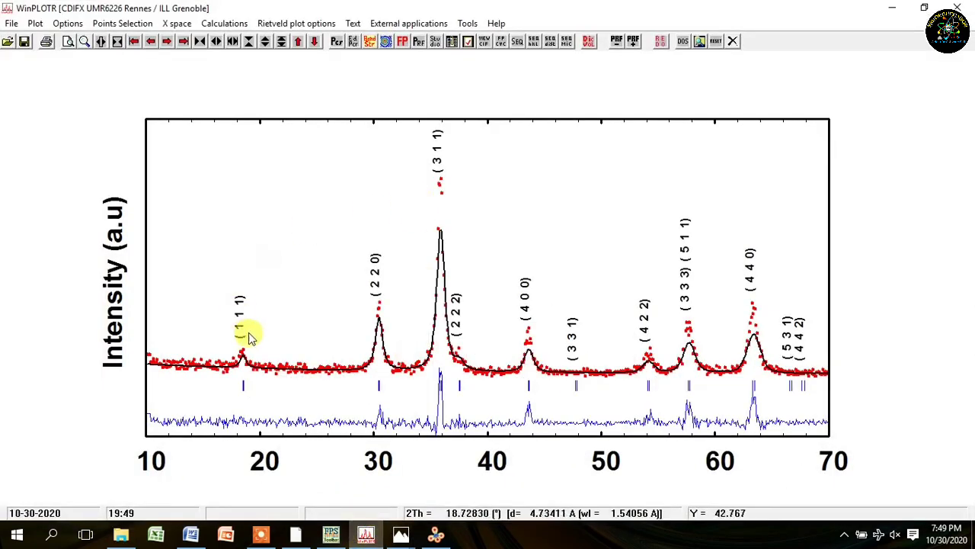
{"action": "left_click", "coordinate": [296, 535]}
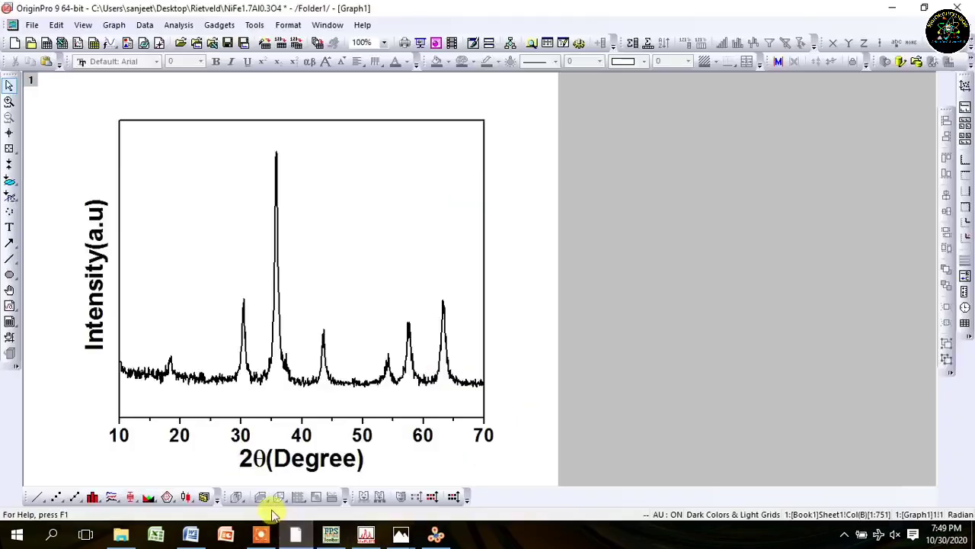
{"action": "left_click", "coordinate": [10, 226]}
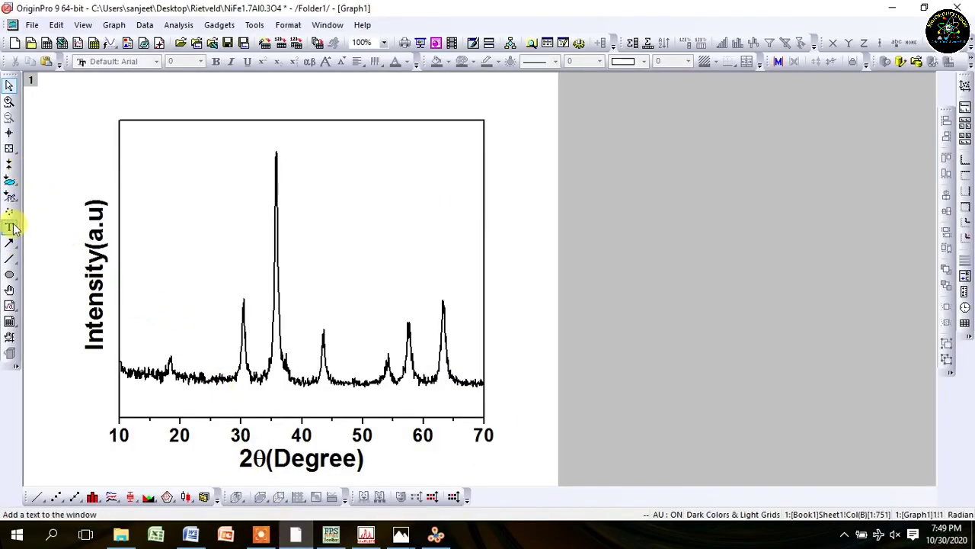
{"action": "left_click", "coordinate": [166, 350]}
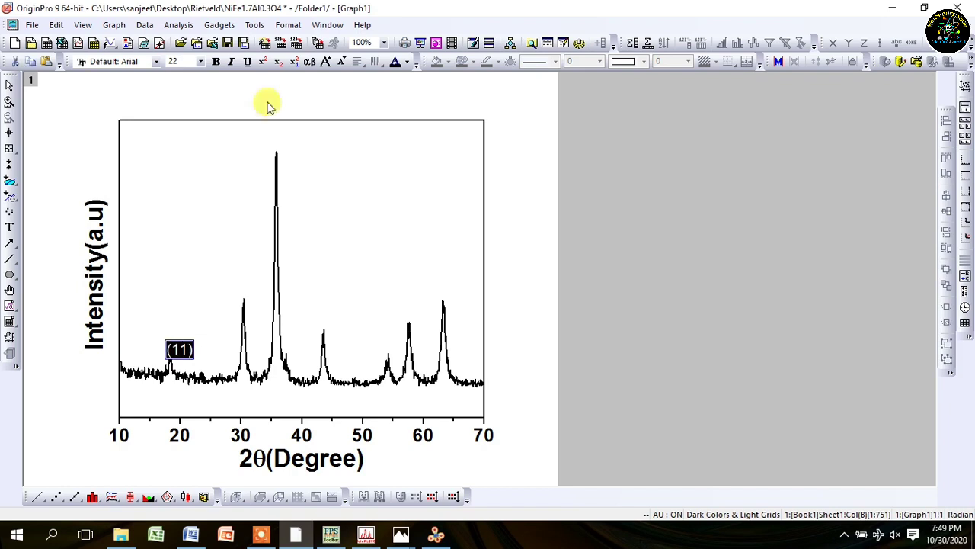
{"action": "left_click", "coordinate": [215, 61]}
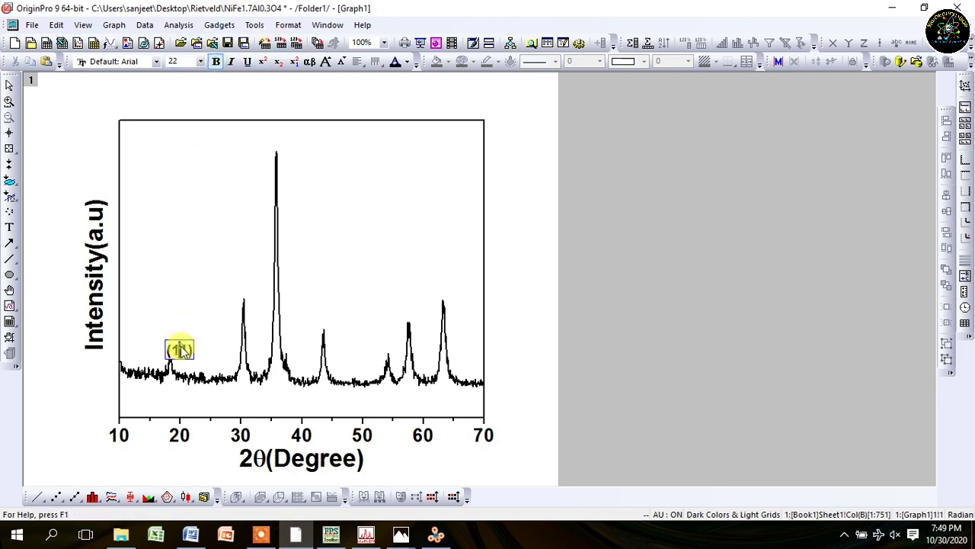
{"action": "left_click", "coordinate": [218, 327]}
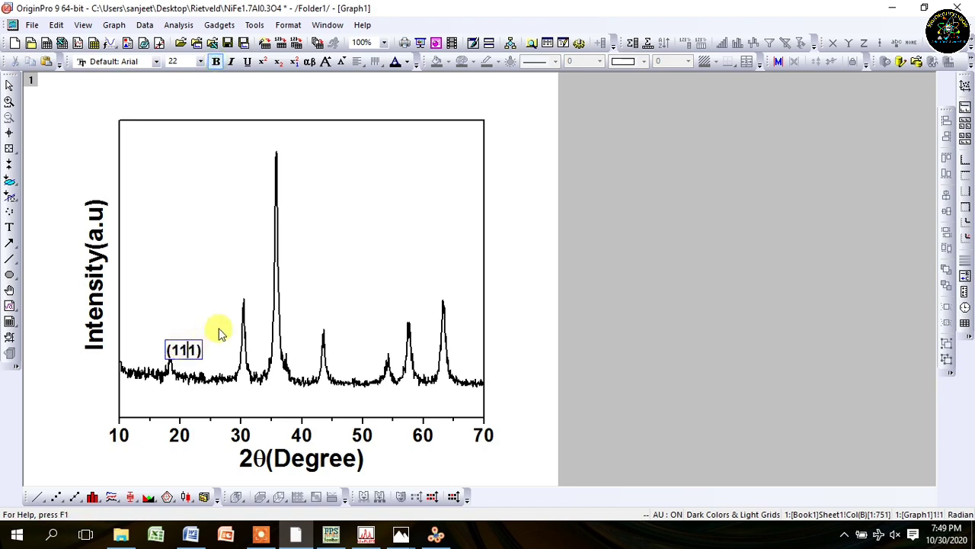
Step: Rotate the (111) label by 90 degrees and align it above the first peak
{"action": "left_click", "coordinate": [175, 349]}
{"action": "right_click", "coordinate": [186, 349]}
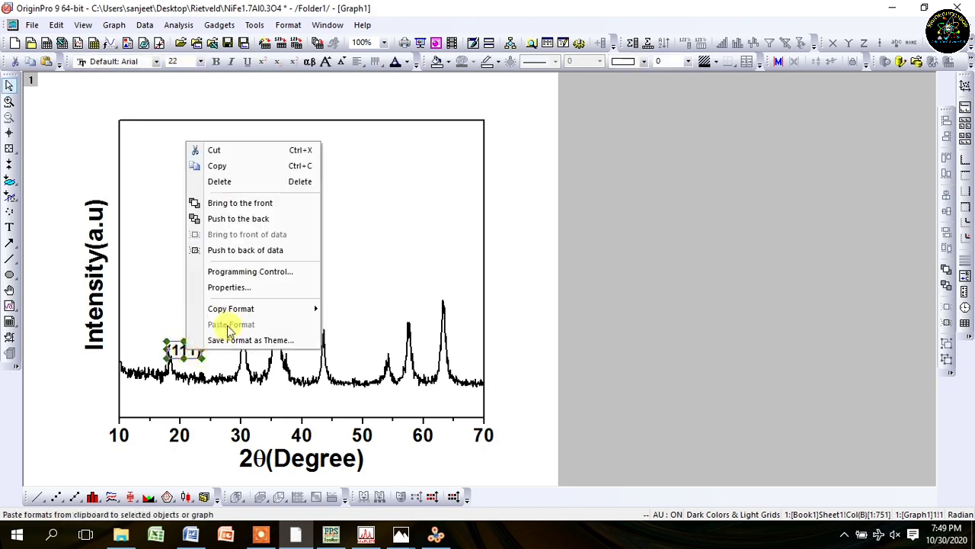
{"action": "left_click", "coordinate": [232, 286]}
{"action": "left_click", "coordinate": [436, 171]}
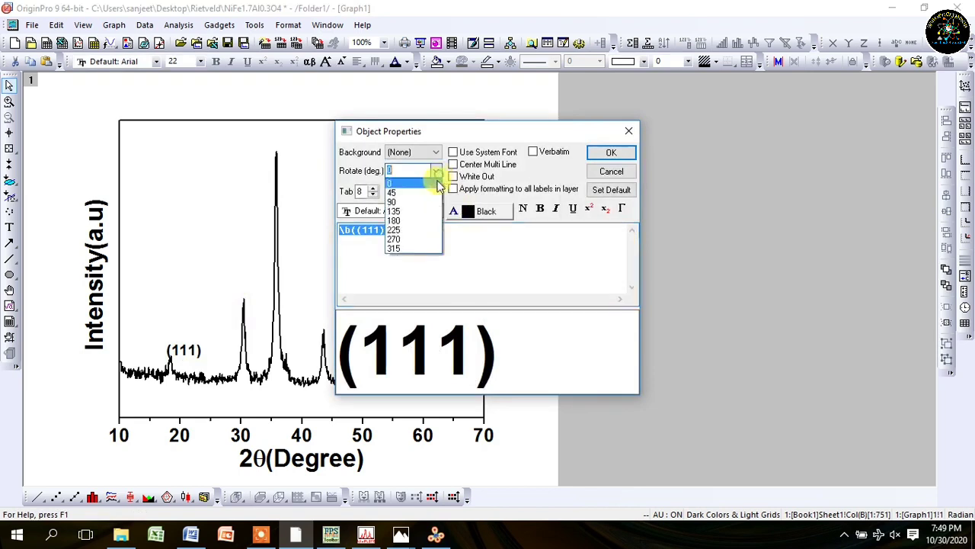
{"action": "left_click", "coordinate": [414, 204]}
{"action": "left_click", "coordinate": [593, 156]}
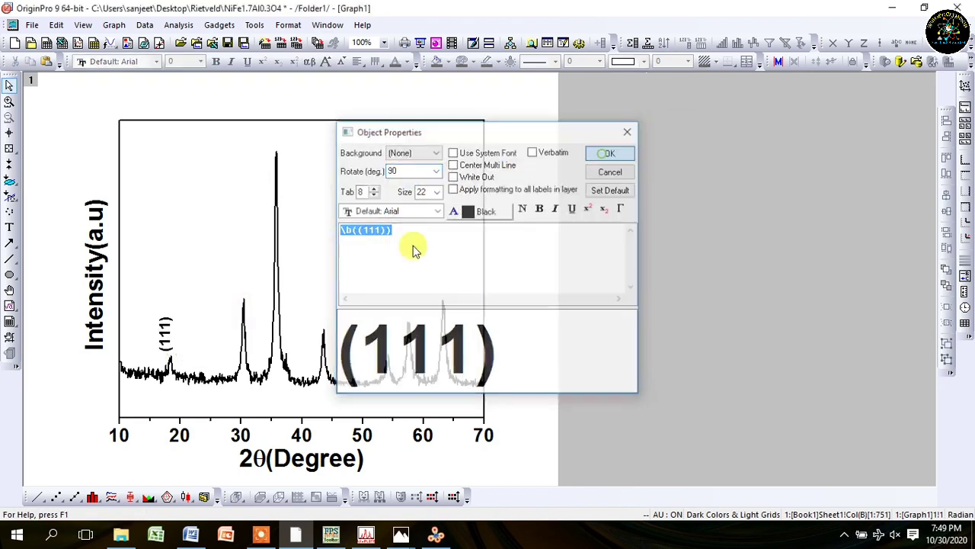
{"action": "left_click", "coordinate": [187, 320]}
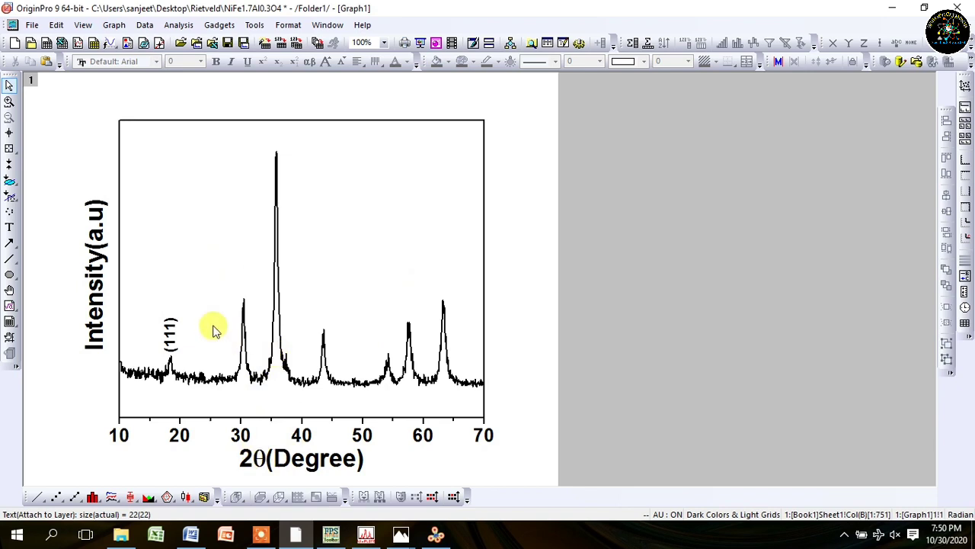
Step: Copy the rotated (111) label and place duplicates at the peaks near 30°, 36°, 37° and 43°
{"action": "left_click", "coordinate": [174, 328]}
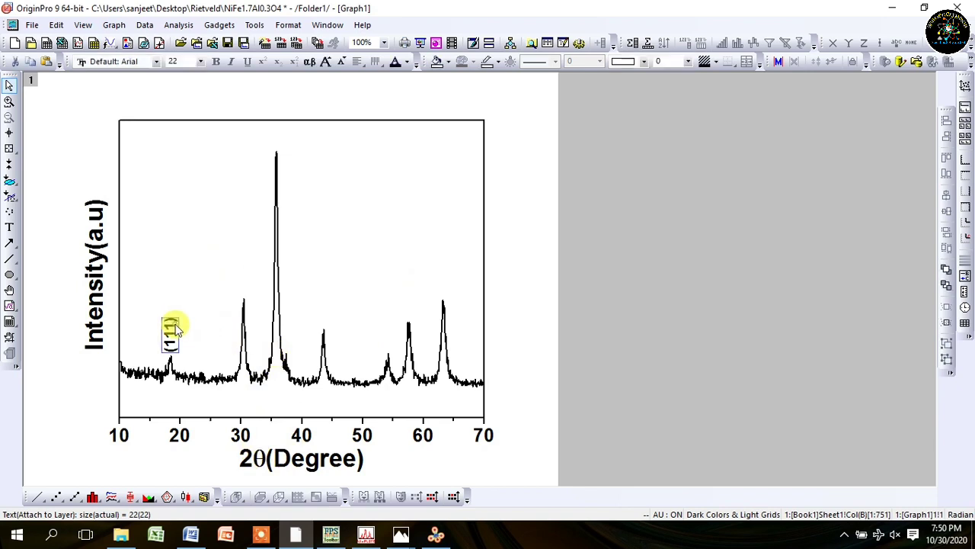
{"action": "right_click", "coordinate": [175, 325]}
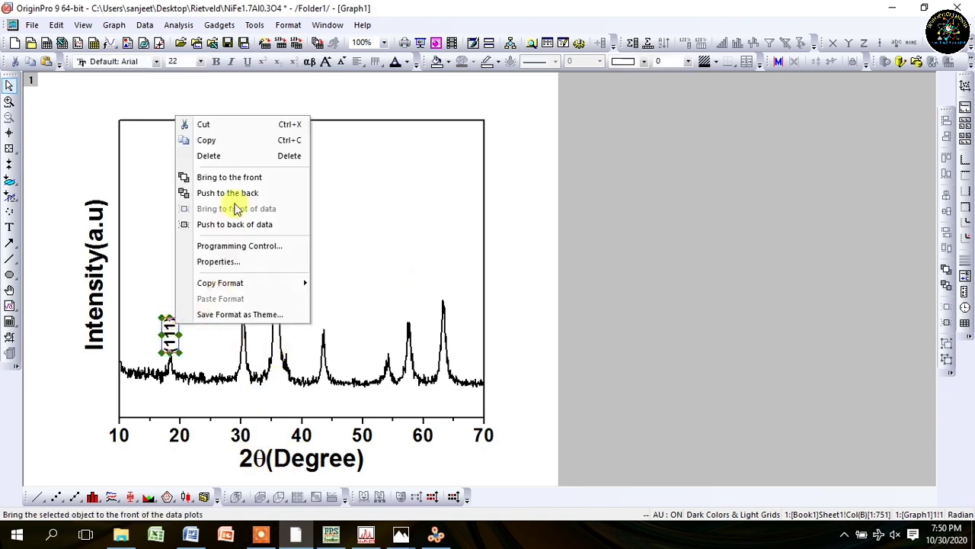
{"action": "left_click", "coordinate": [221, 141]}
{"action": "left_click", "coordinate": [509, 204]}
{"action": "key", "text": "ctrl+v"}
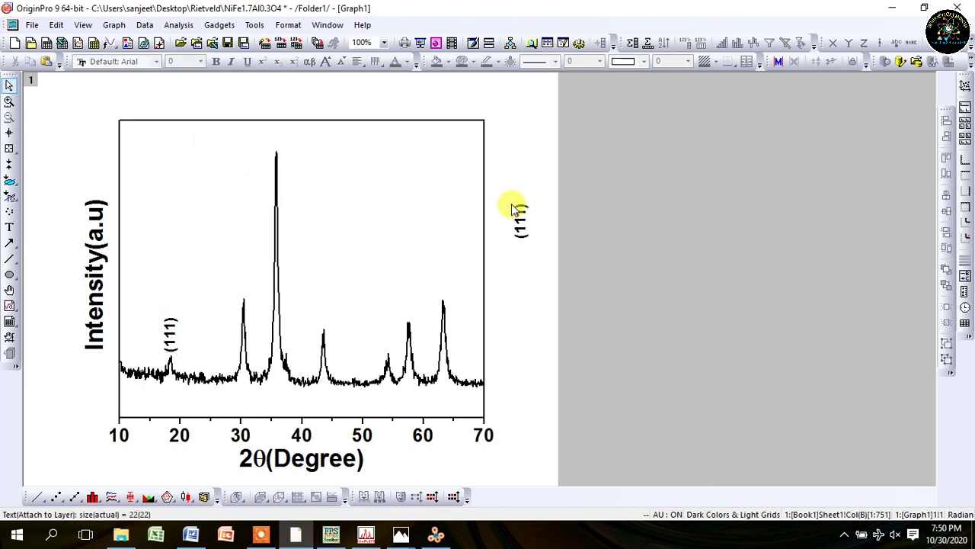
{"action": "left_click", "coordinate": [511, 203]}
{"action": "left_click_drag", "start_coordinate": [242, 279], "coordinate": [244, 277]}
{"action": "left_click_drag", "start_coordinate": [518, 227], "coordinate": [287, 157]}
{"action": "left_click_drag", "start_coordinate": [523, 209], "coordinate": [295, 318]}
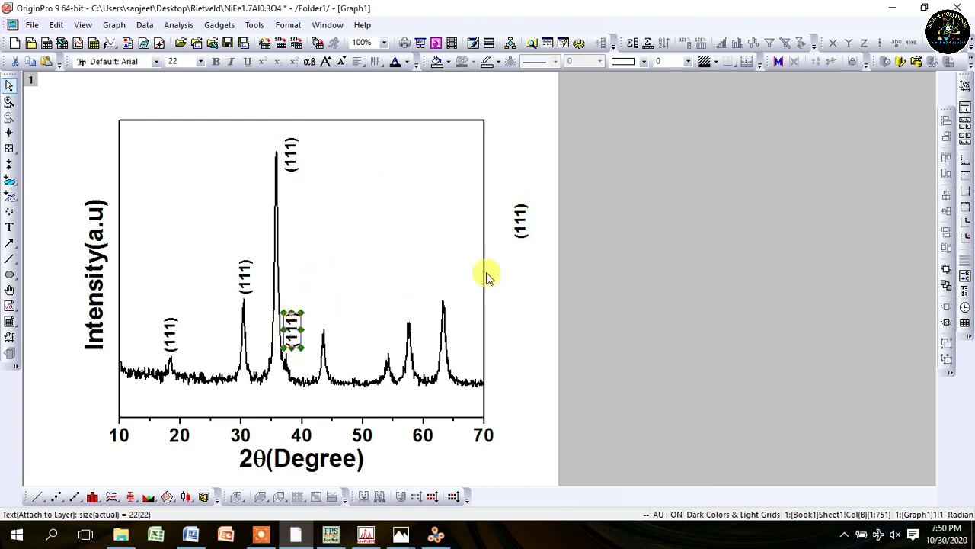
{"action": "left_click_drag", "start_coordinate": [521, 224], "coordinate": [326, 310]}
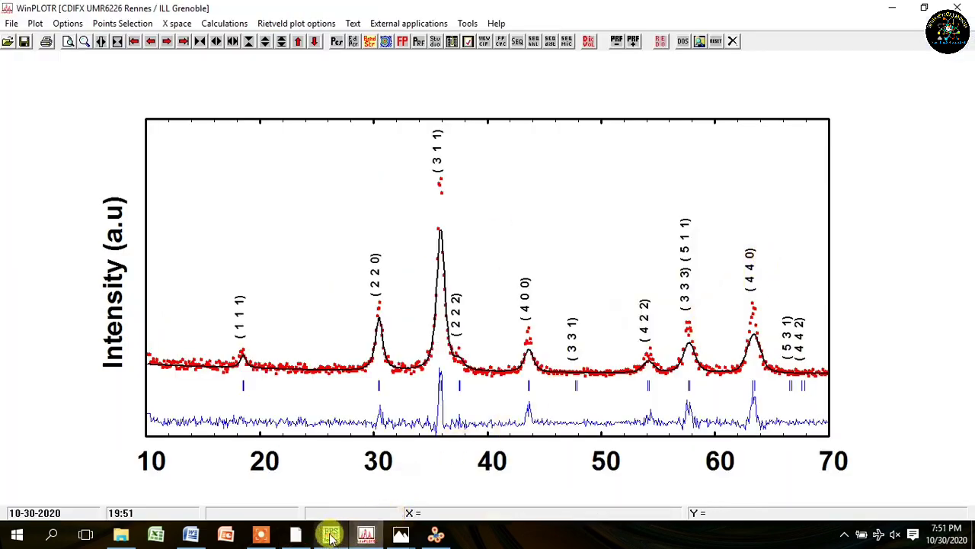
Step: Return to OriginPro and change the labels above the peaks near 54° and 57° to (422) and (511)
{"action": "left_click", "coordinate": [294, 534]}
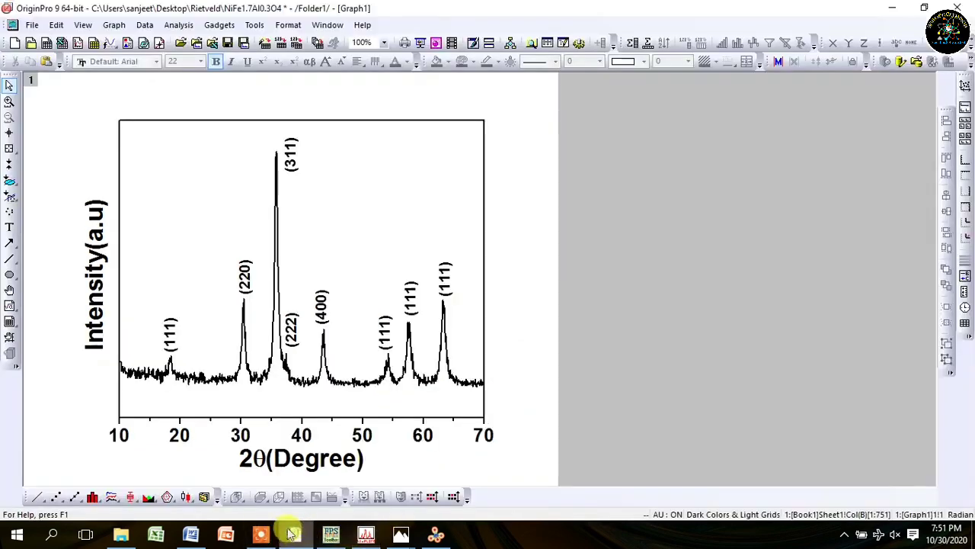
{"action": "left_click_drag", "start_coordinate": [384, 329], "coordinate": [406, 367]}
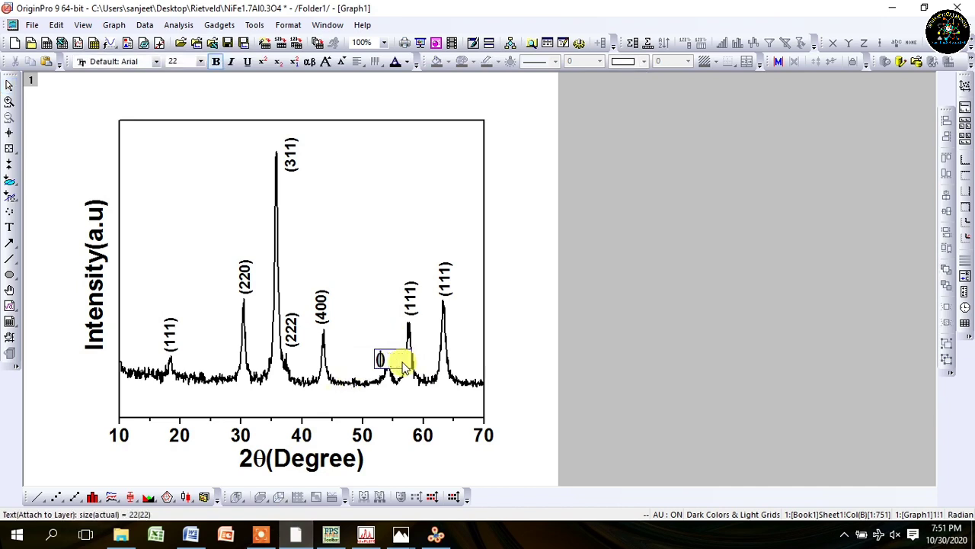
{"action": "left_click", "coordinate": [374, 337]}
{"action": "left_click", "coordinate": [379, 298]}
{"action": "double_click", "coordinate": [408, 292]}
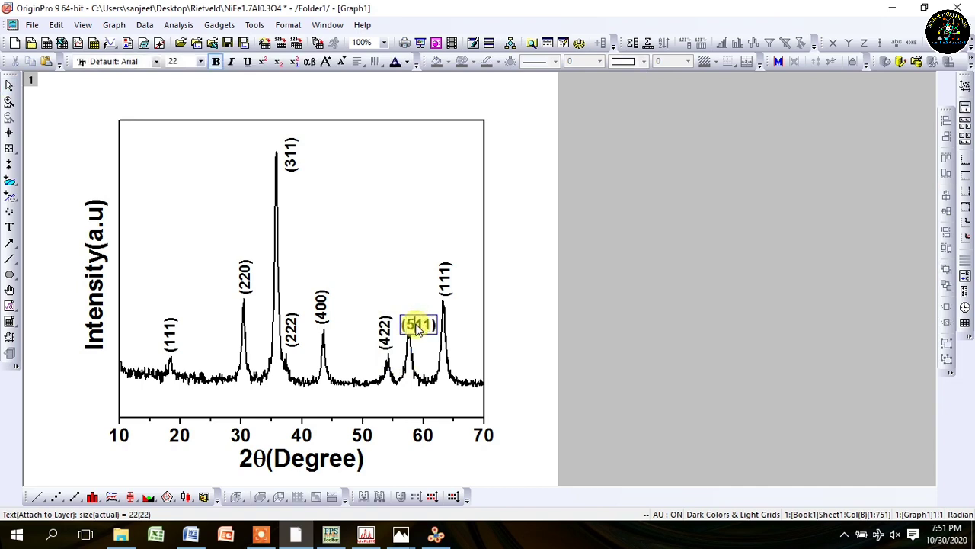
{"action": "left_click", "coordinate": [405, 248]}
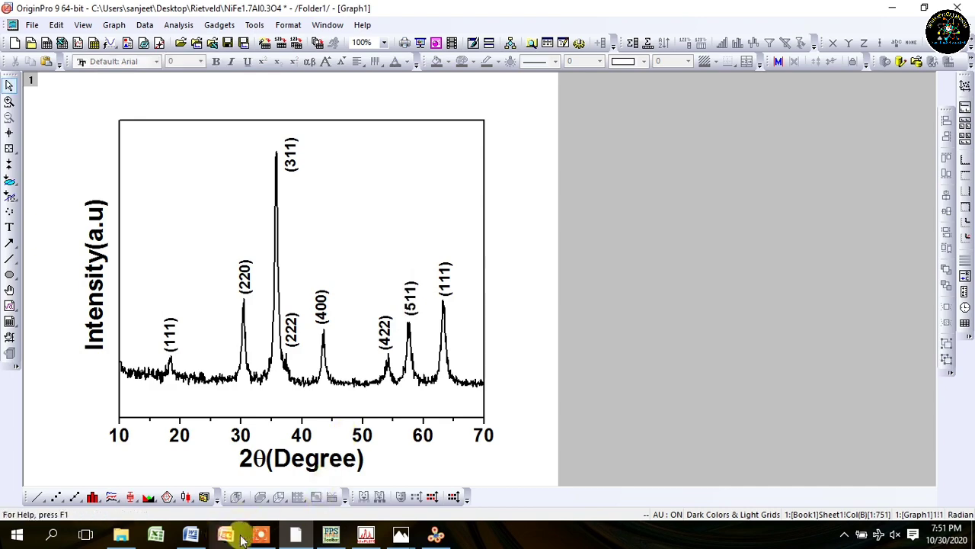
Step: Check the Miller index of the peak near 63° in WinPLOTR, and open that peak's label in OriginPro for editing
{"action": "left_click", "coordinate": [367, 536]}
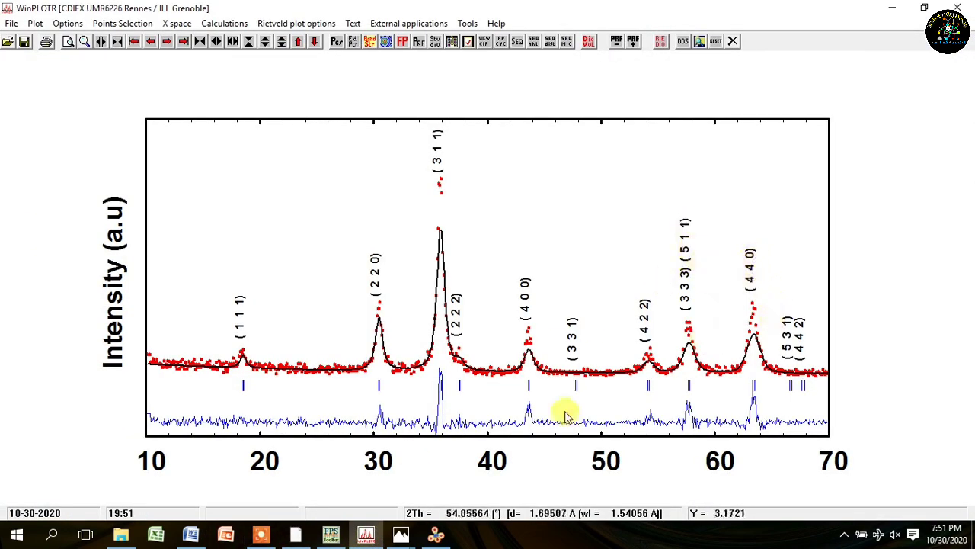
{"action": "left_click", "coordinate": [295, 536]}
{"action": "left_click", "coordinate": [446, 271]}
{"action": "left_click_drag", "start_coordinate": [446, 271], "coordinate": [467, 317]}
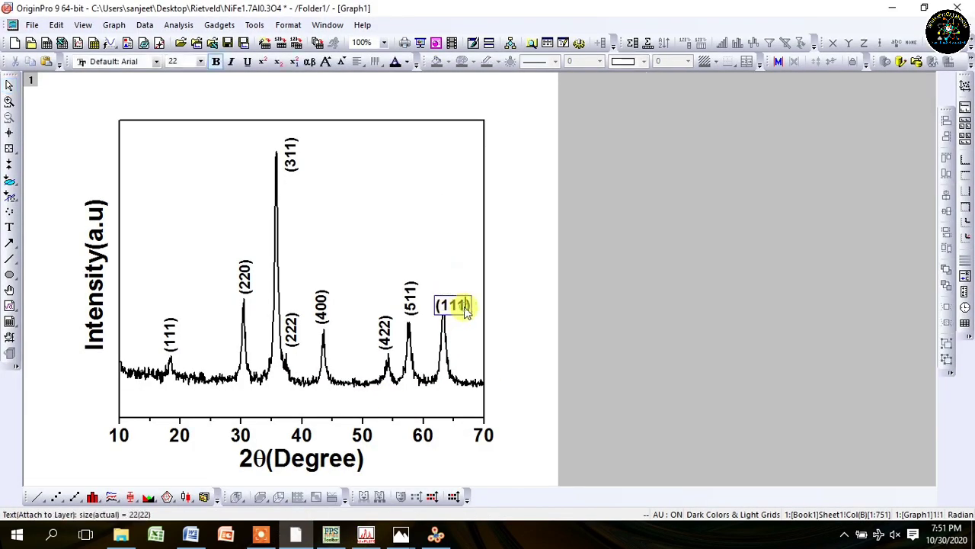